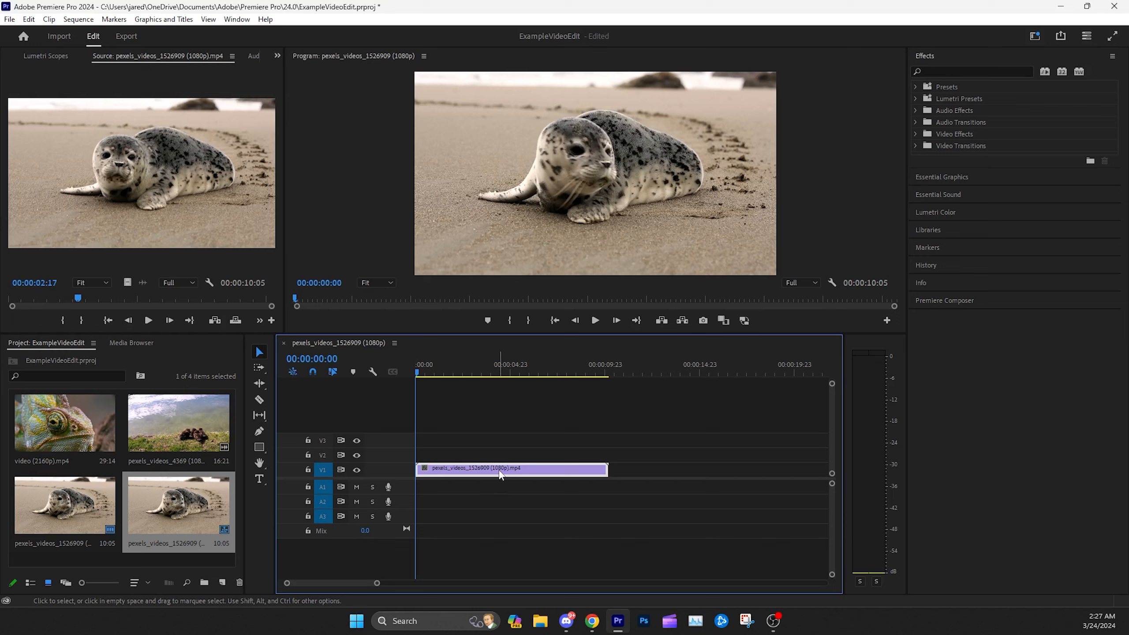
Step: Review the frame size and timebase in the seal sequence's settings and close them without changes
mouse_move(499, 474)
left_click(79, 19)
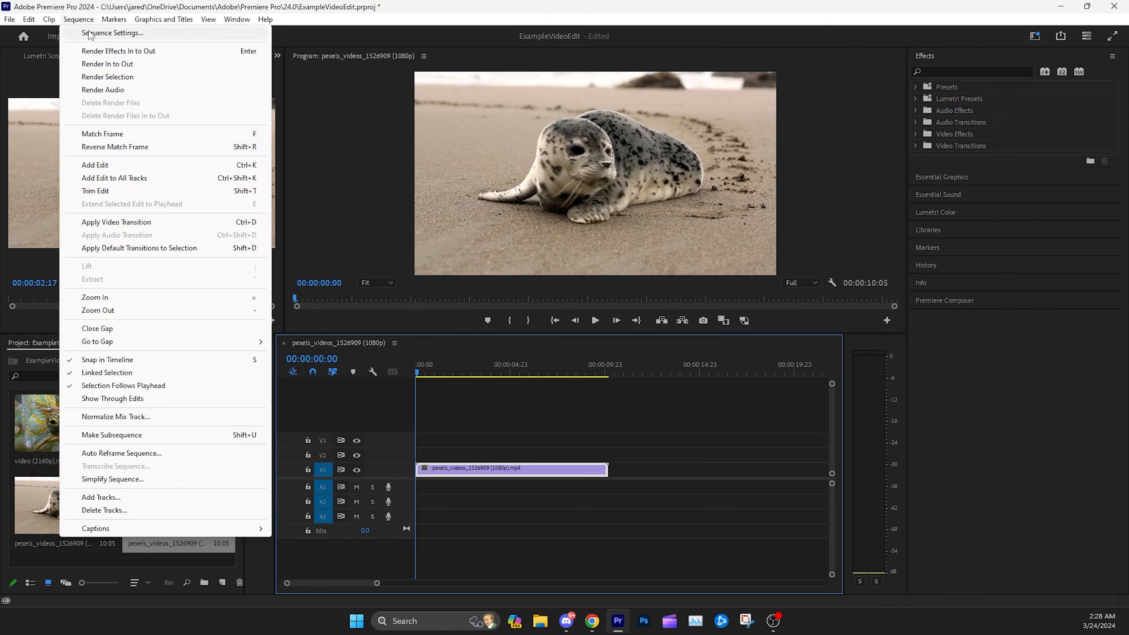
left_click(91, 33)
left_click_drag(550, 74, 652, 91)
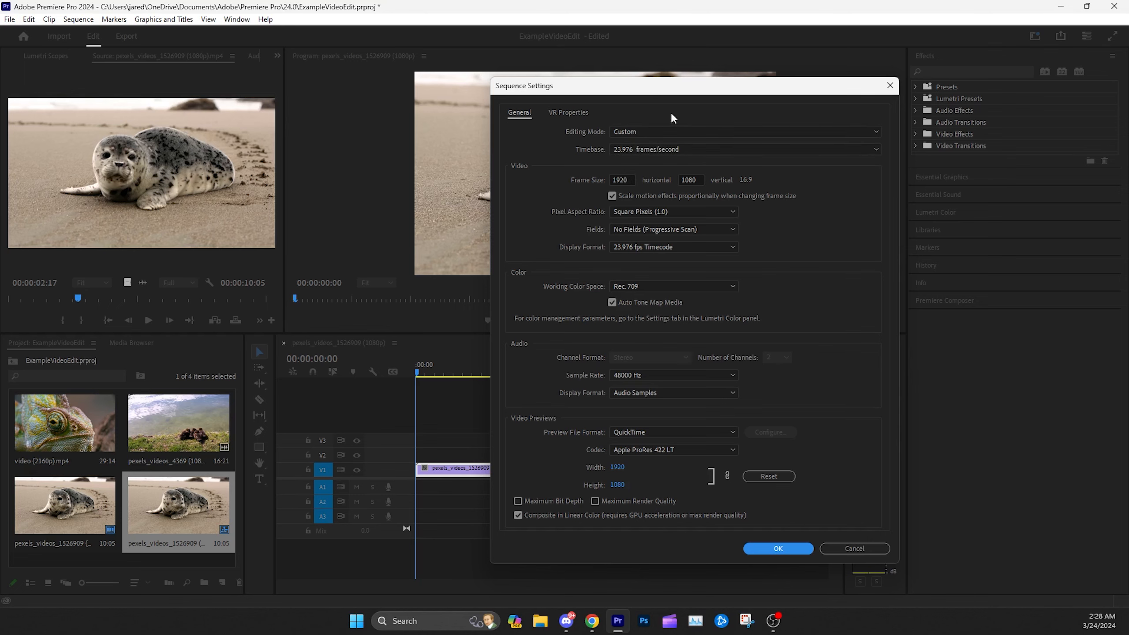
left_click_drag(673, 92, 617, 89)
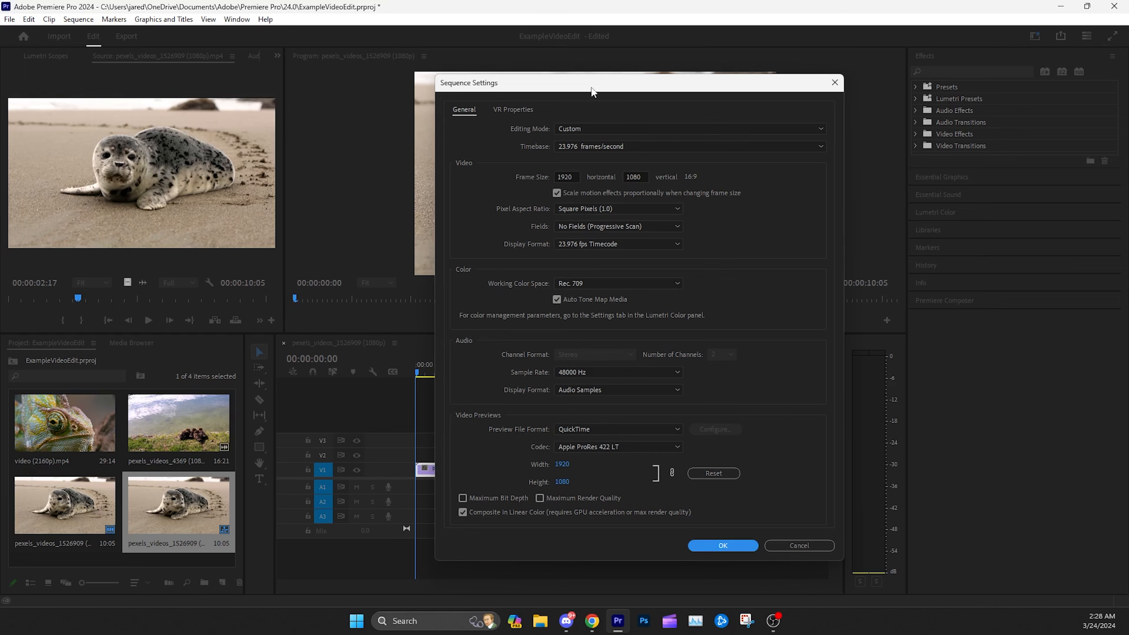
left_click_drag(591, 91, 645, 99)
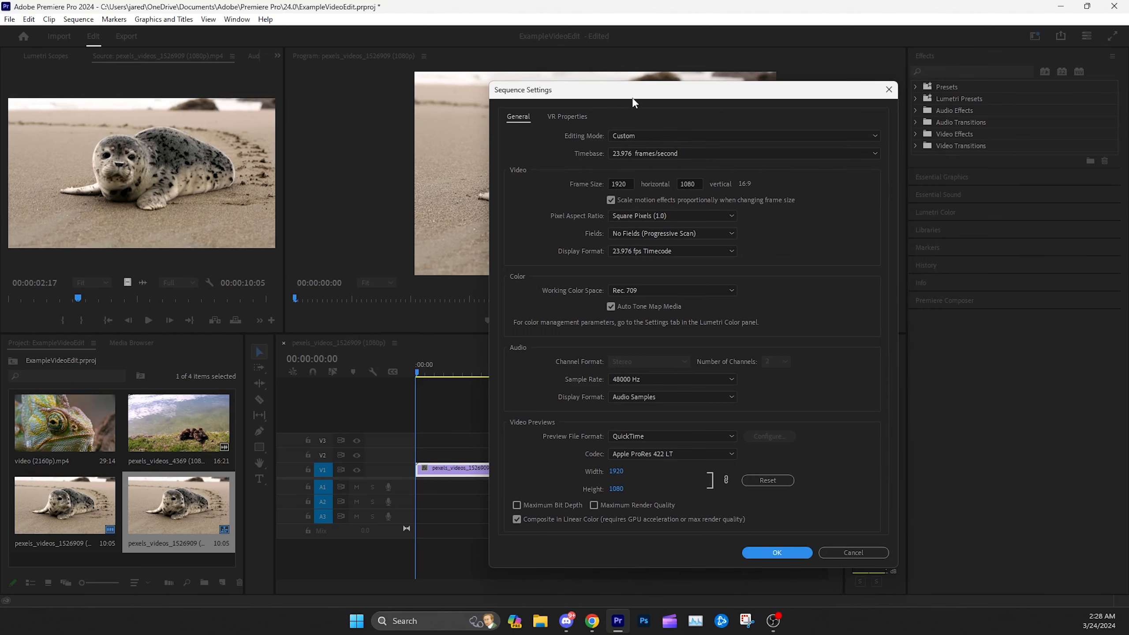
left_click_drag(633, 98, 632, 102)
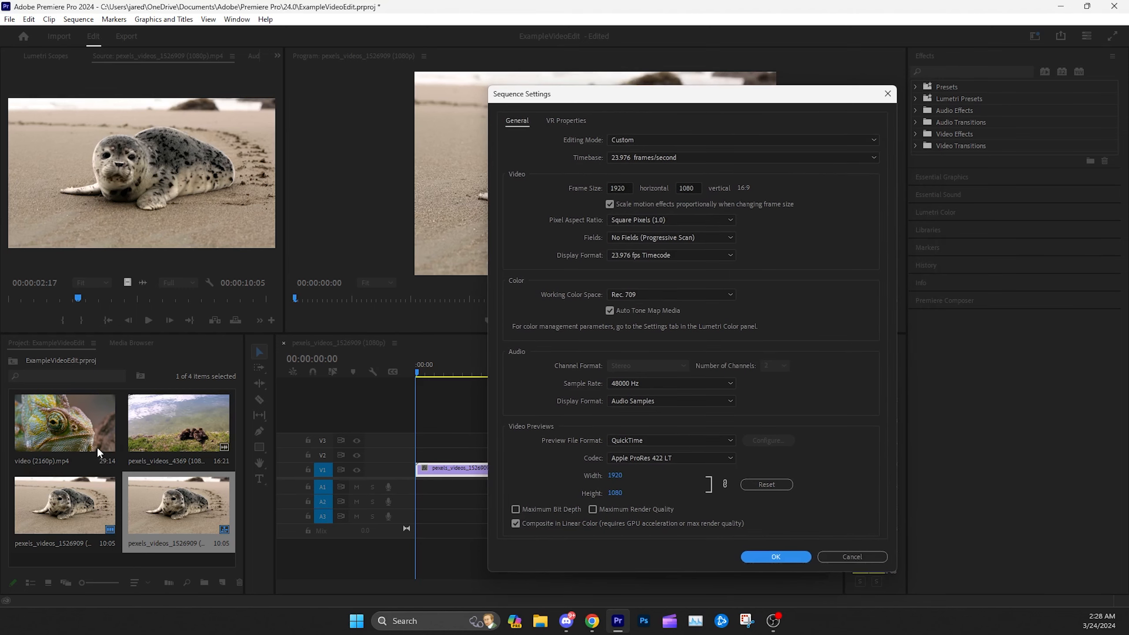
left_click(888, 93)
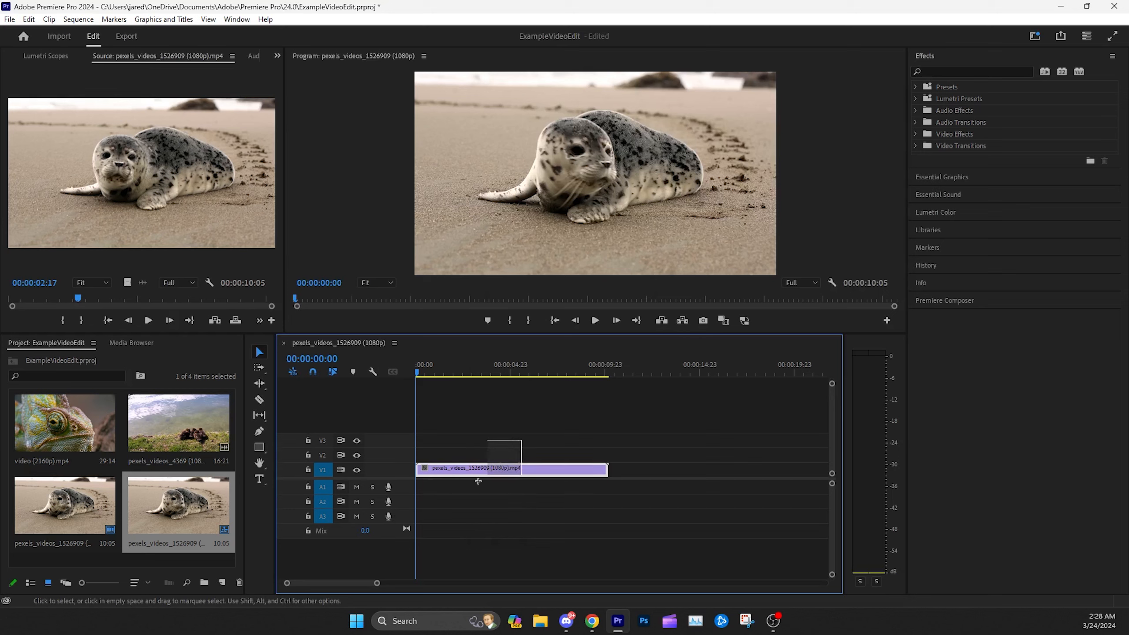
Step: Delete the seal clip from the timeline and remove its sequence from the project
left_click_drag(478, 481, 467, 487)
key("Delete")
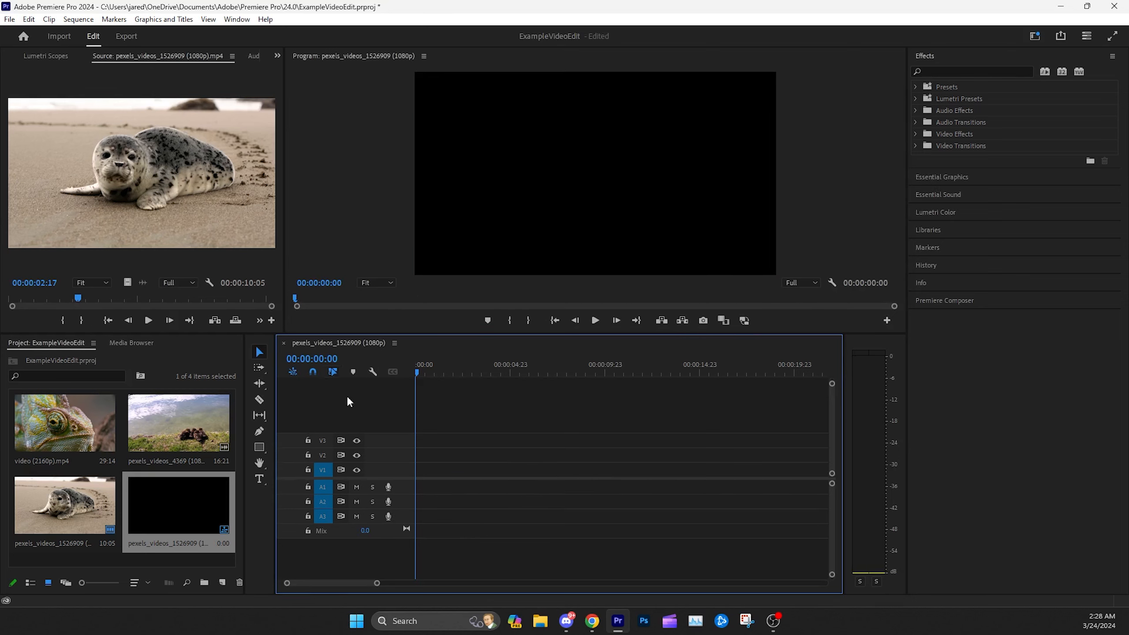
left_click(211, 498)
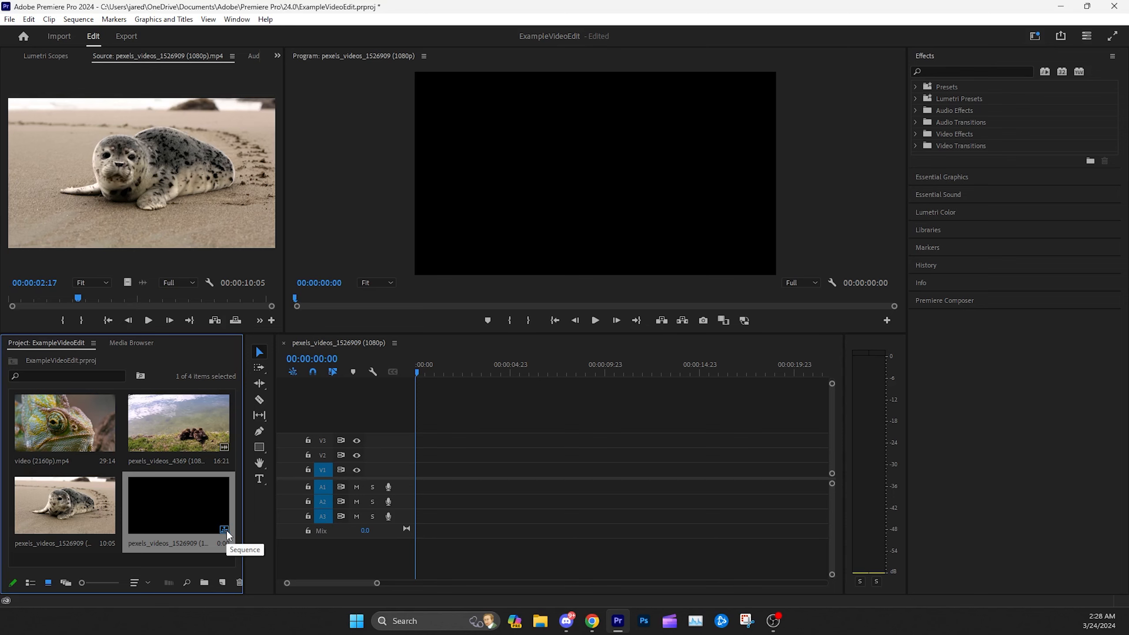
key("Delete")
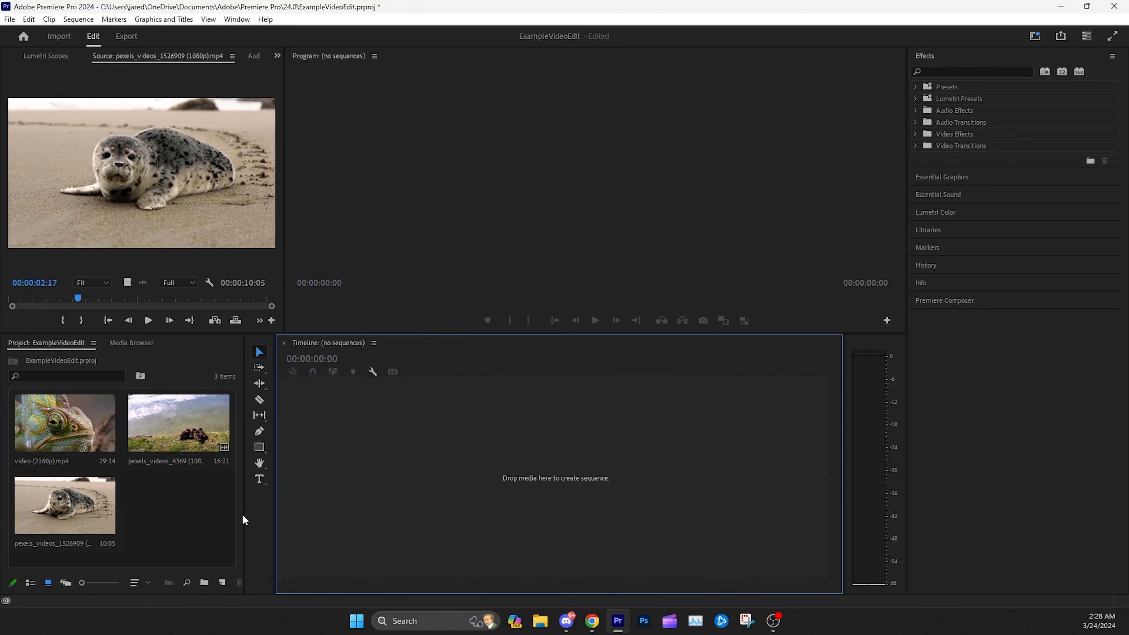
left_click(183, 496)
right_click(174, 509)
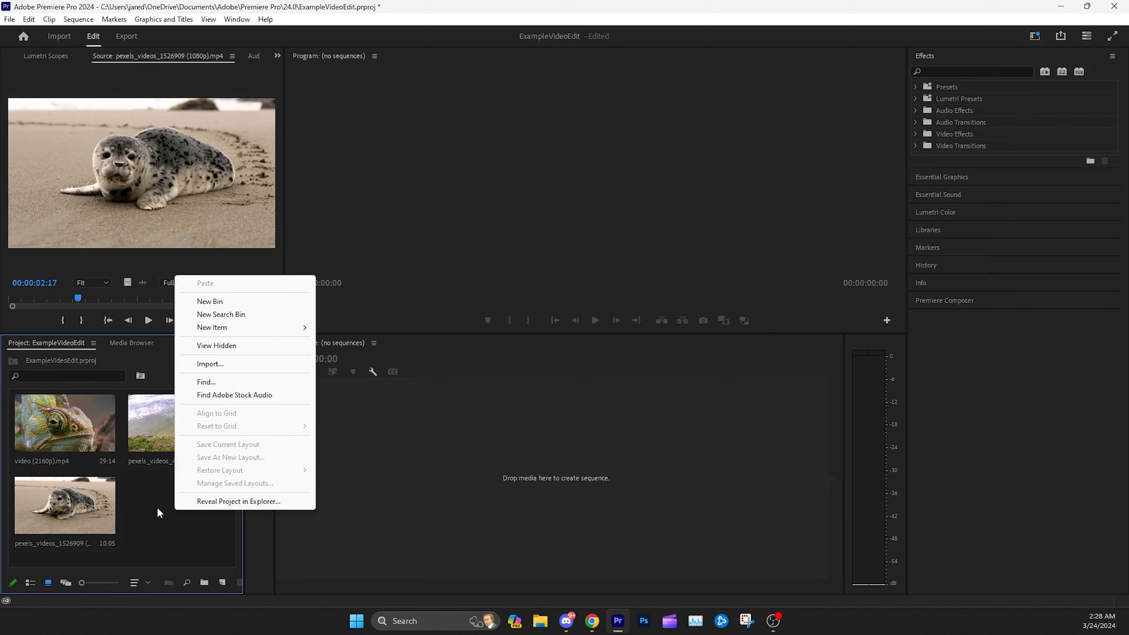
left_click(161, 507)
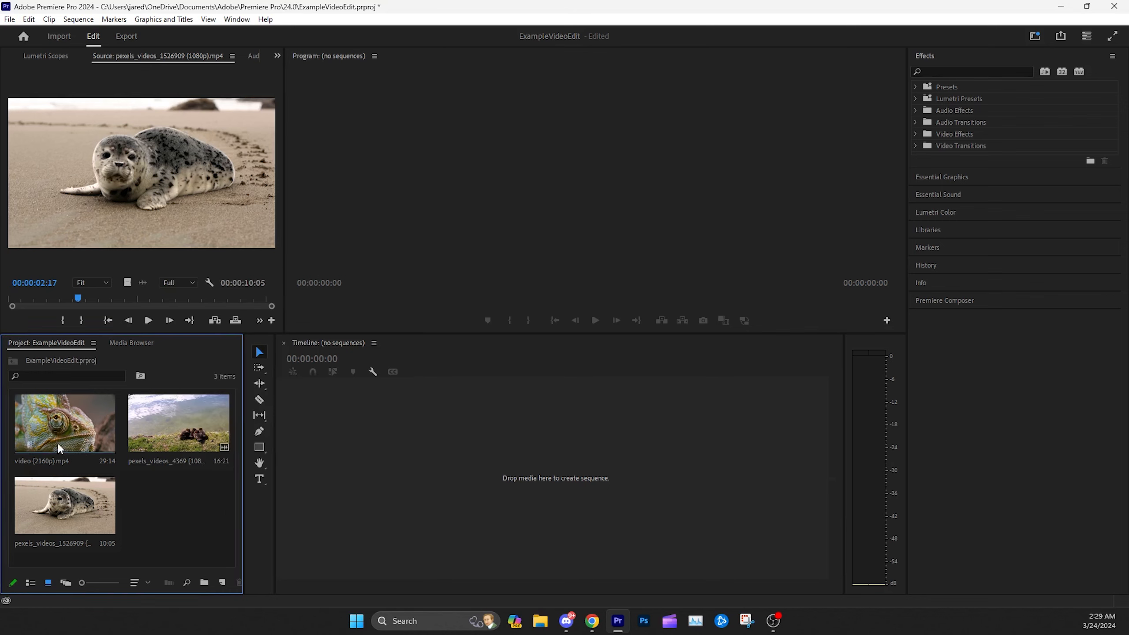
Step: Create a sequence from video (2160p).mp4, inspect its sequence settings and close them without changes
left_click_drag(50, 425, 410, 451)
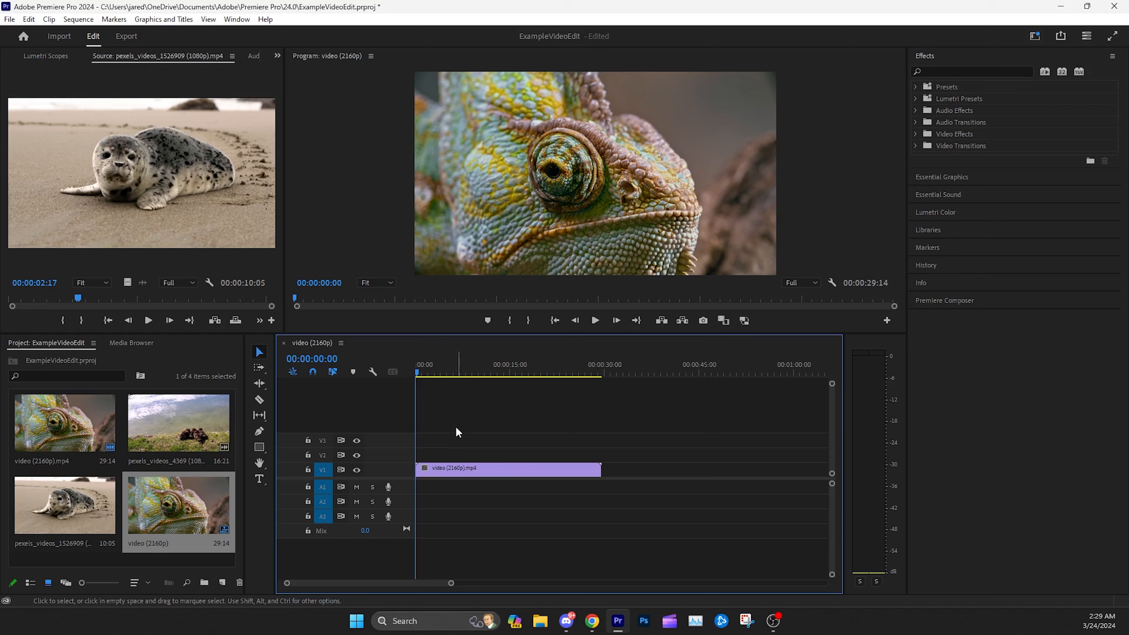
left_click(445, 467)
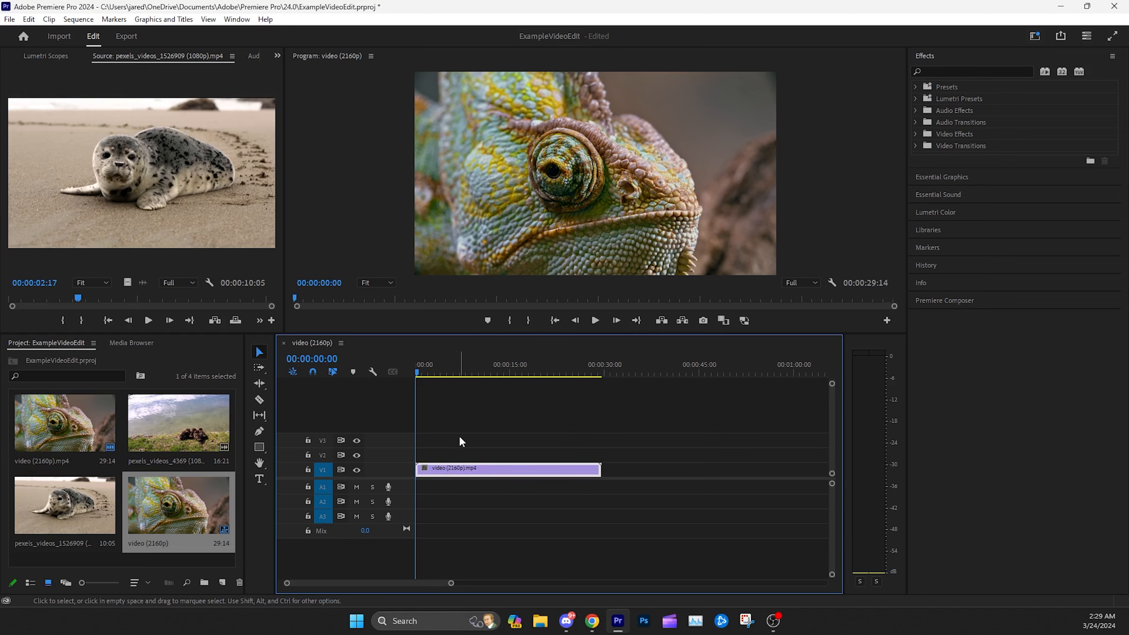
left_click(78, 19)
left_click(93, 33)
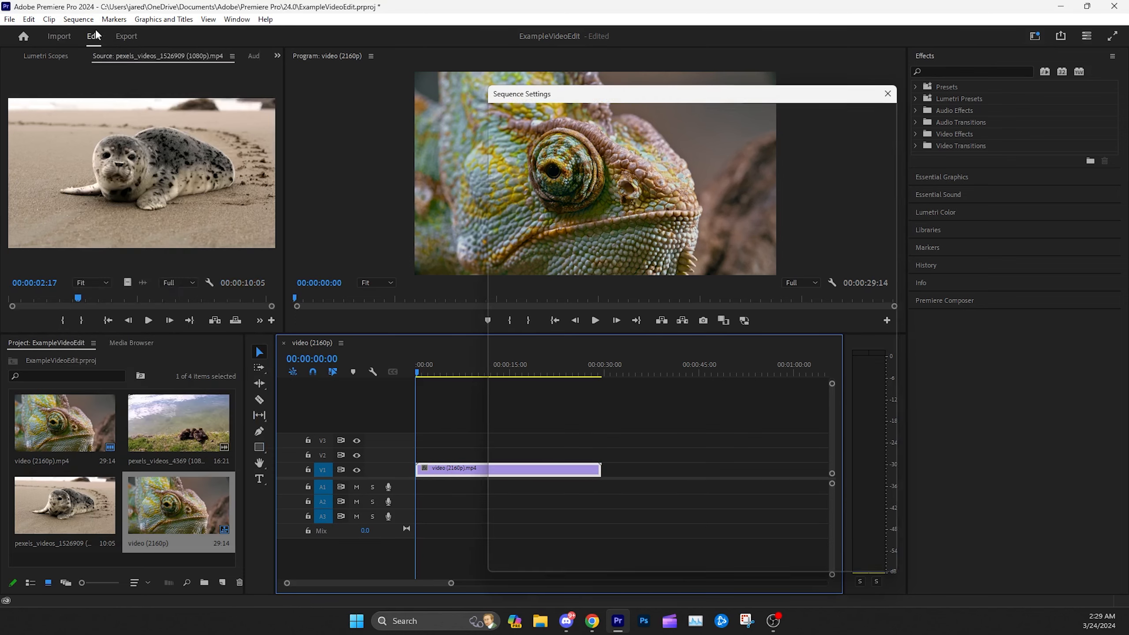
left_click_drag(650, 100, 644, 105)
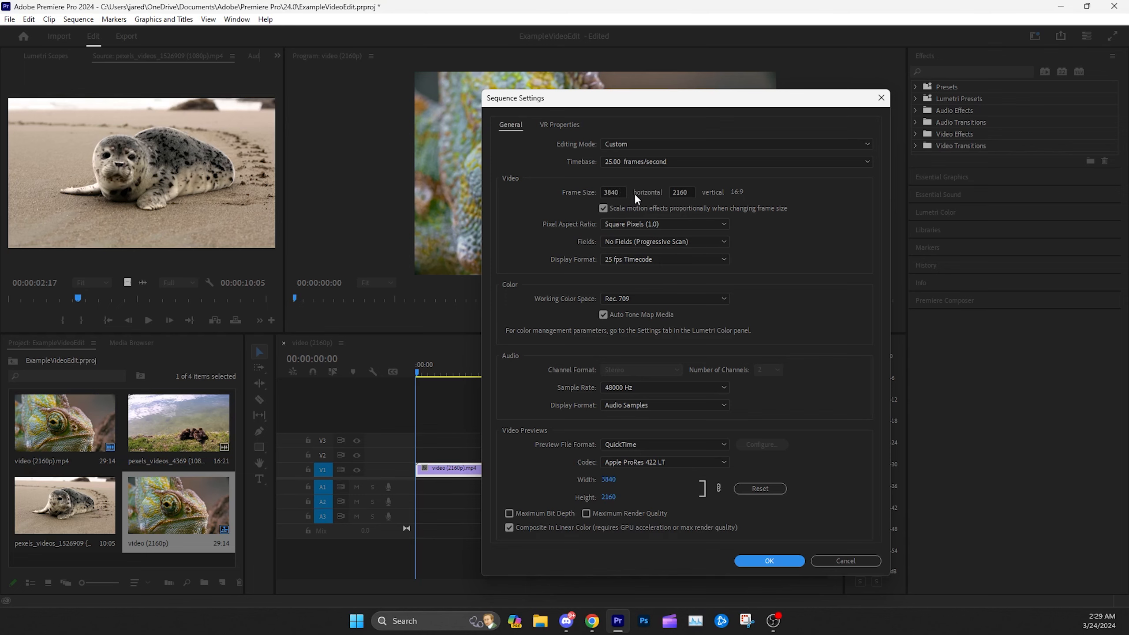
left_click(845, 561)
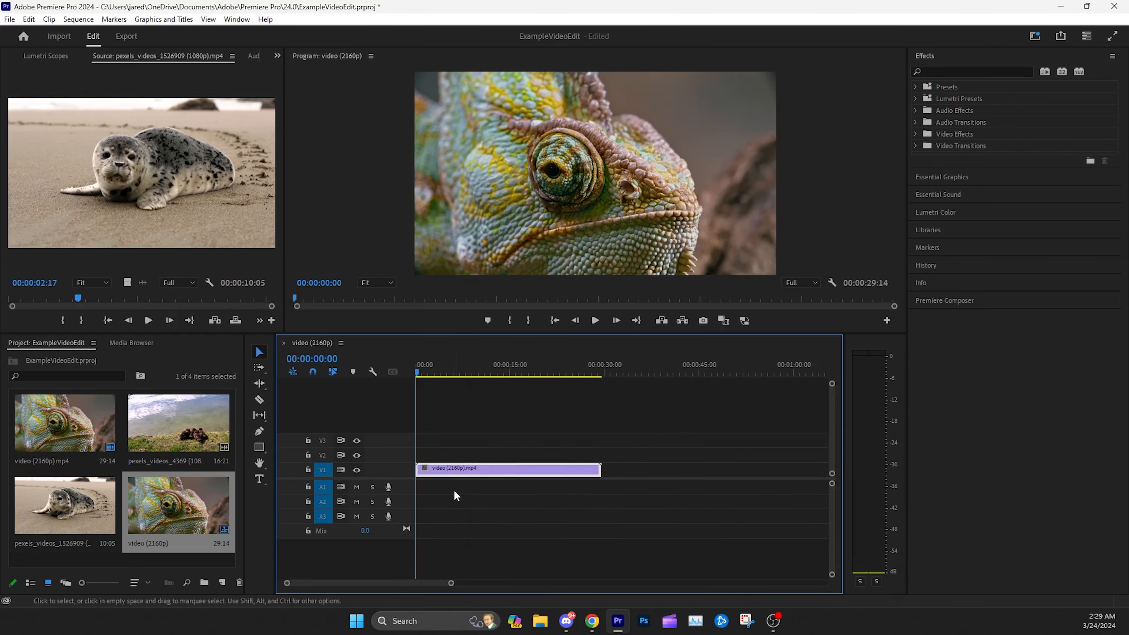
Step: Delete the chameleon clip from the timeline and remove its sequence from the project
key("Delete")
left_click(208, 492)
key("Delete")
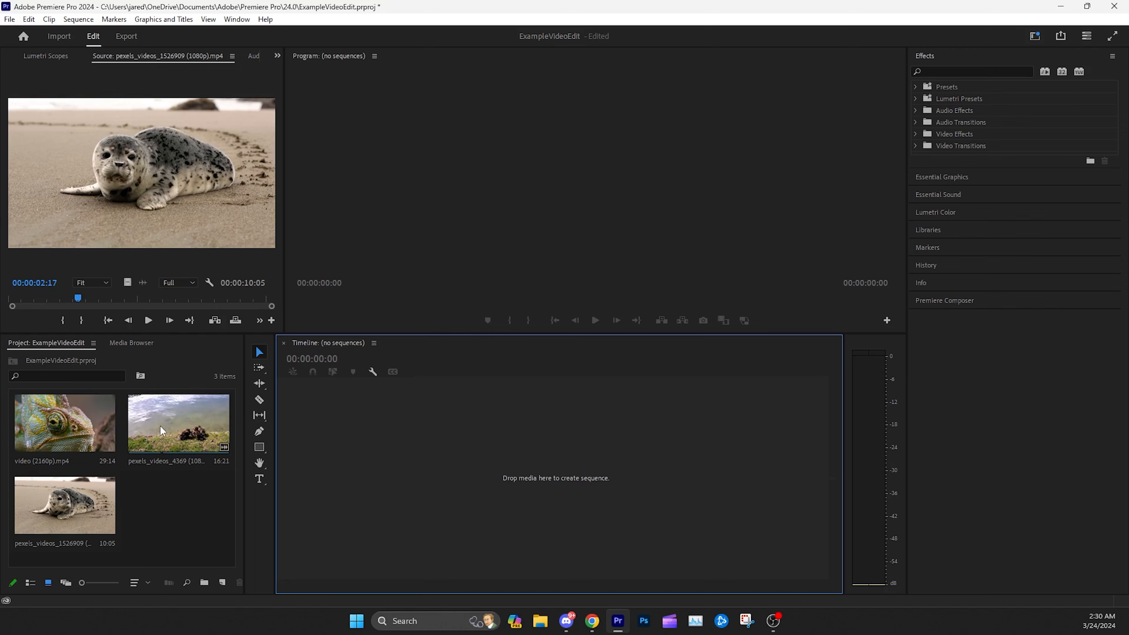
Step: Create a sequence from the pexels_videos_4369 (1080p) clip and inspect the frame size and timebase options in its settings, leaving them unchanged
left_click_drag(159, 424, 503, 443)
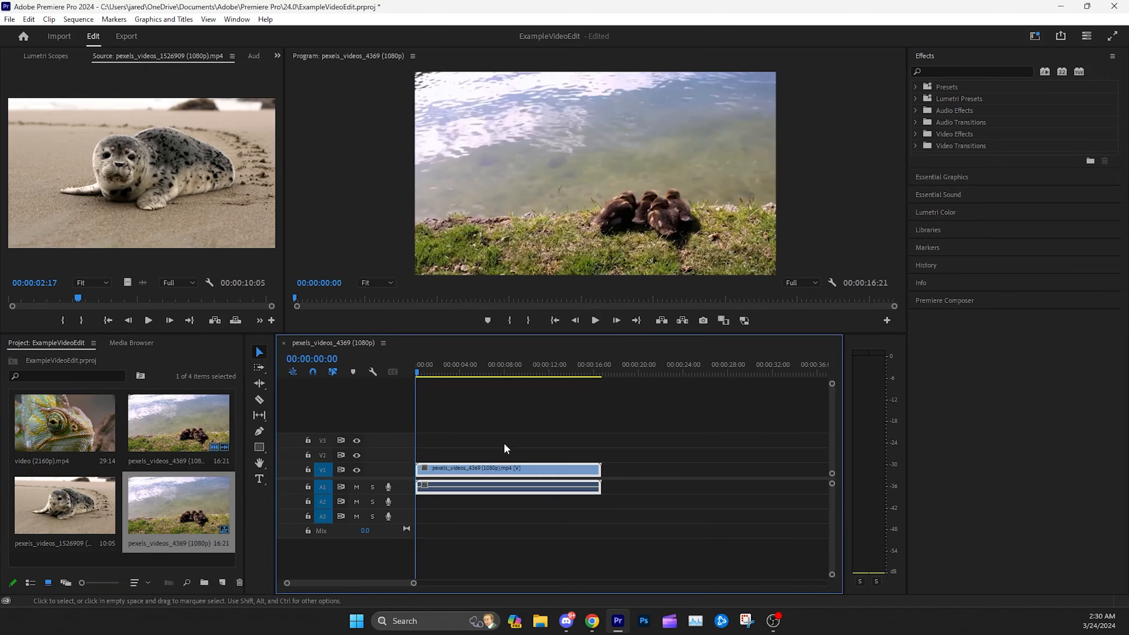
left_click(79, 19)
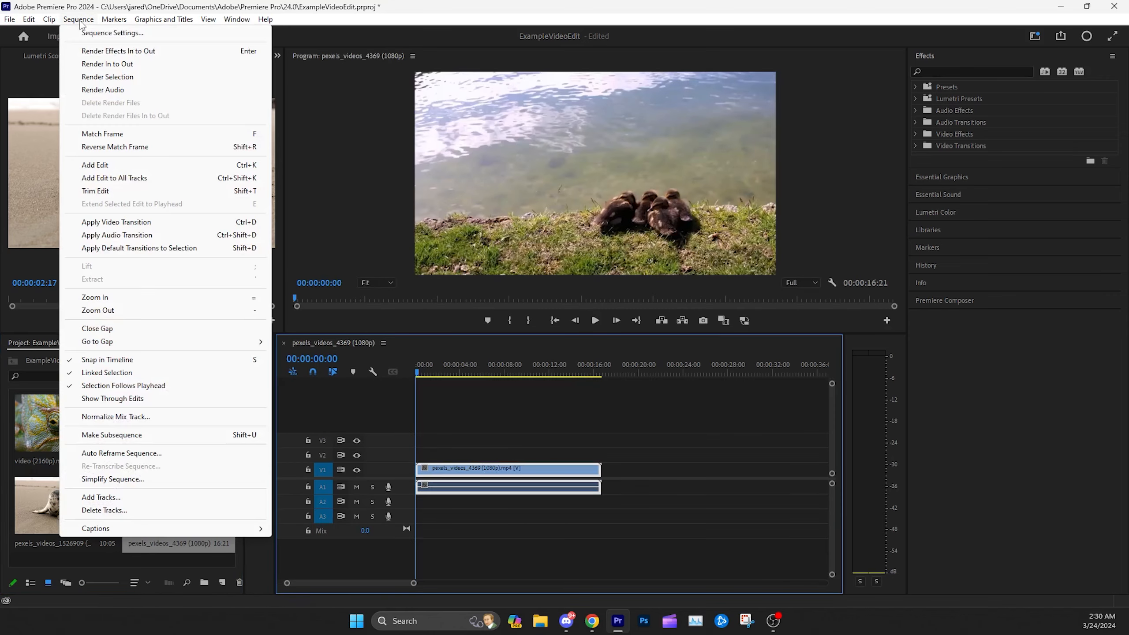
left_click(89, 32)
left_click(626, 189)
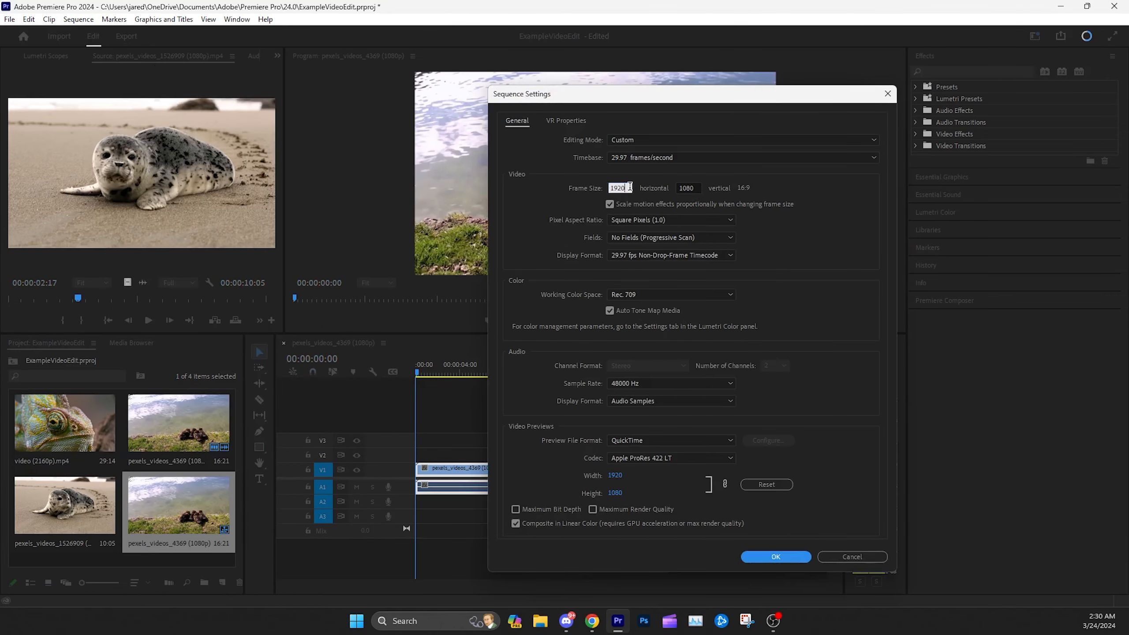
left_click(648, 158)
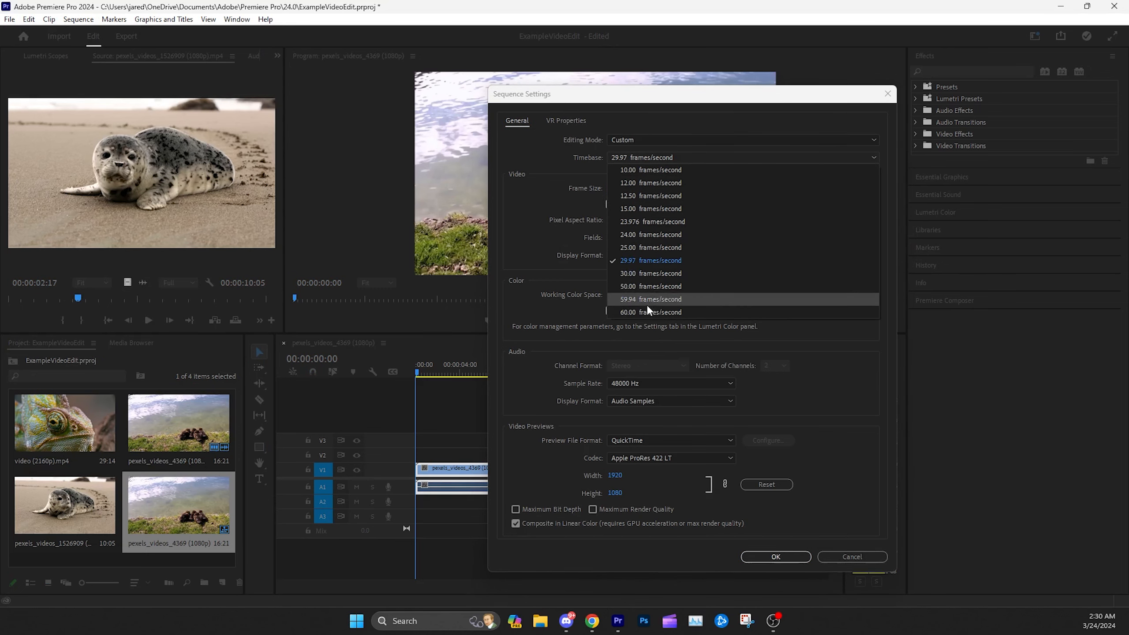
left_click(572, 168)
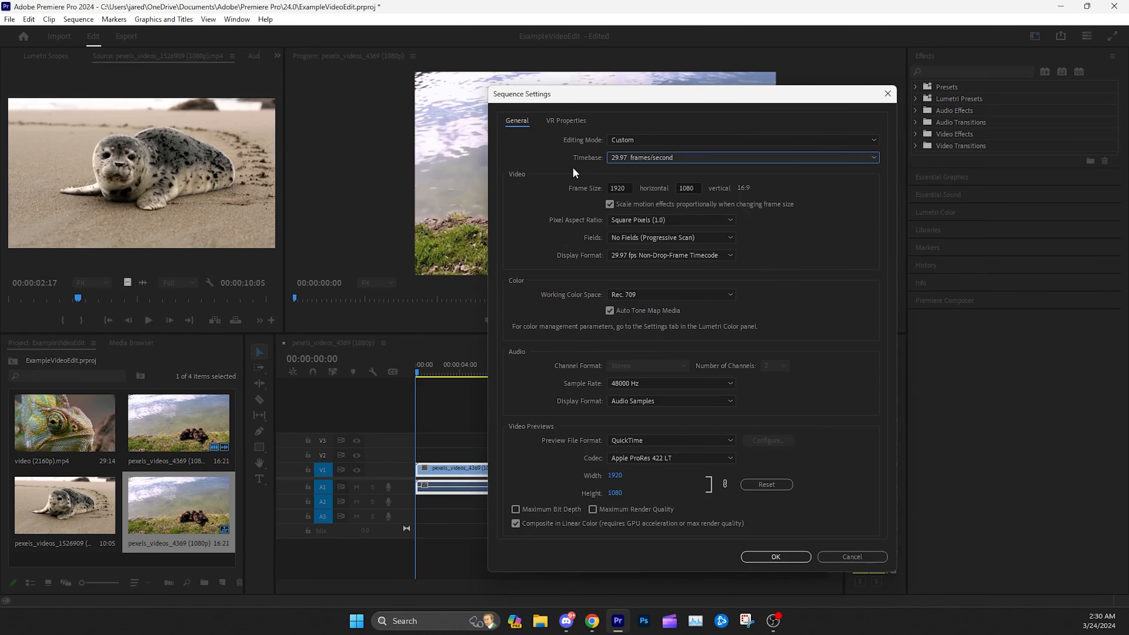
left_click(629, 158)
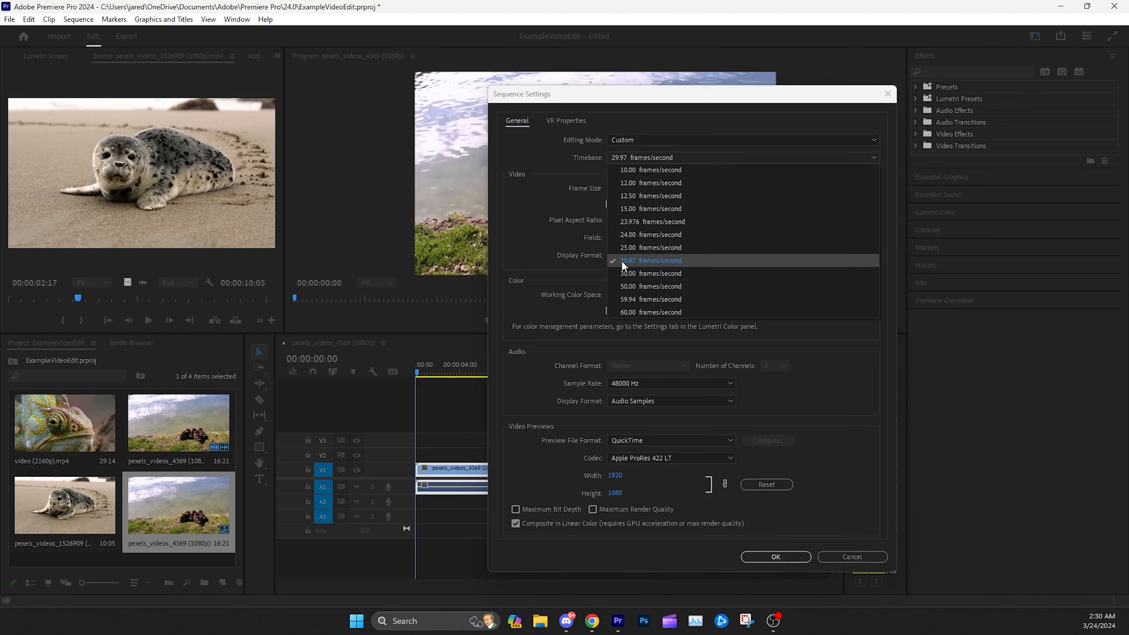
left_click(583, 169)
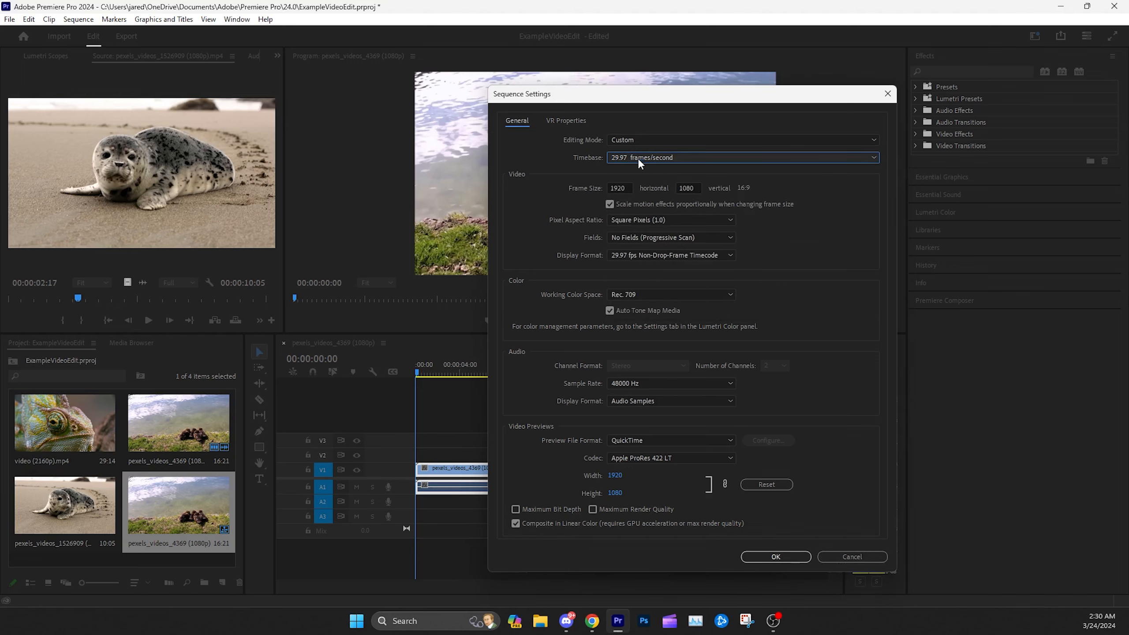
left_click(829, 556)
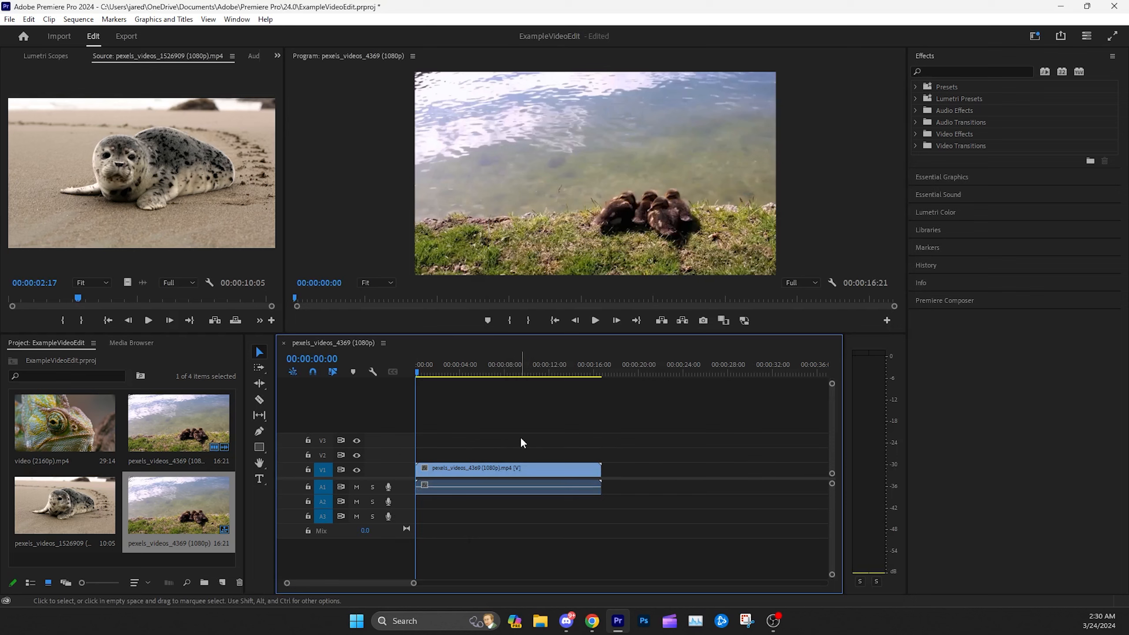
Step: Append video (2160p).mp4 directly after the duckling clip on video track V1
key("minus")
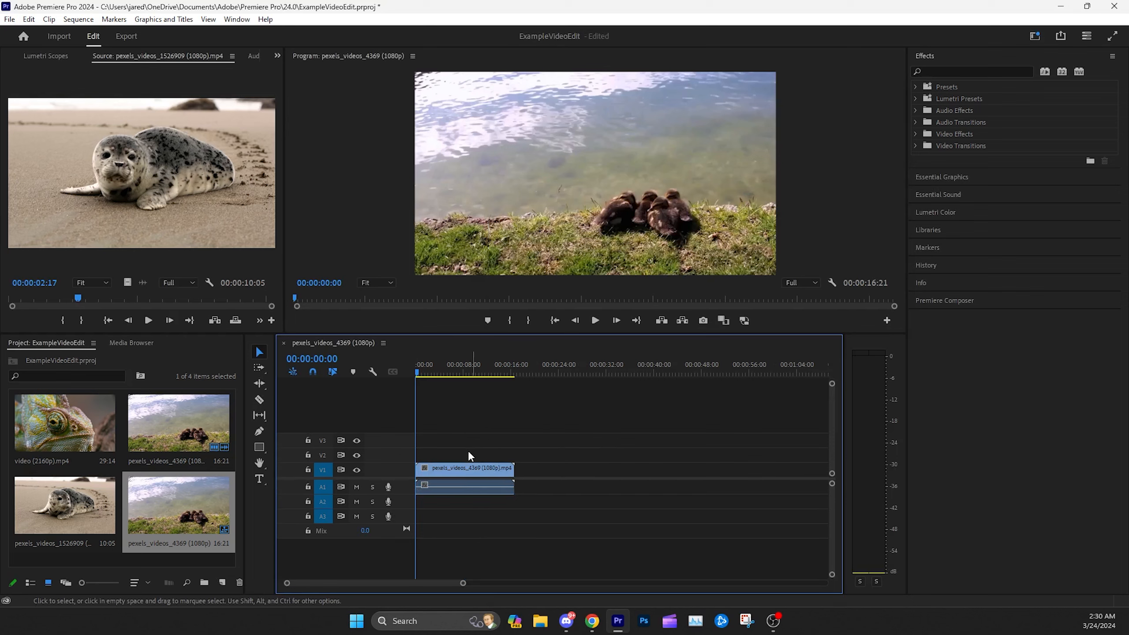
left_click_drag(64, 423, 520, 476)
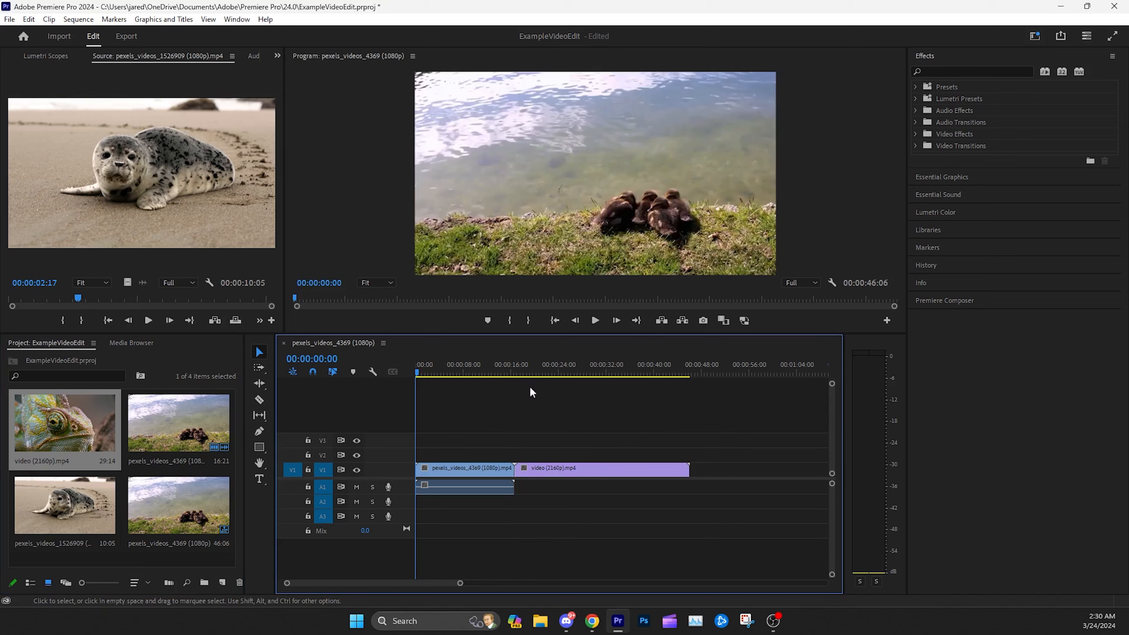
Step: Scrub the playhead through the duckling clip to 00:00:06:01, leaving no clip selected
left_click(445, 486)
left_click(444, 372)
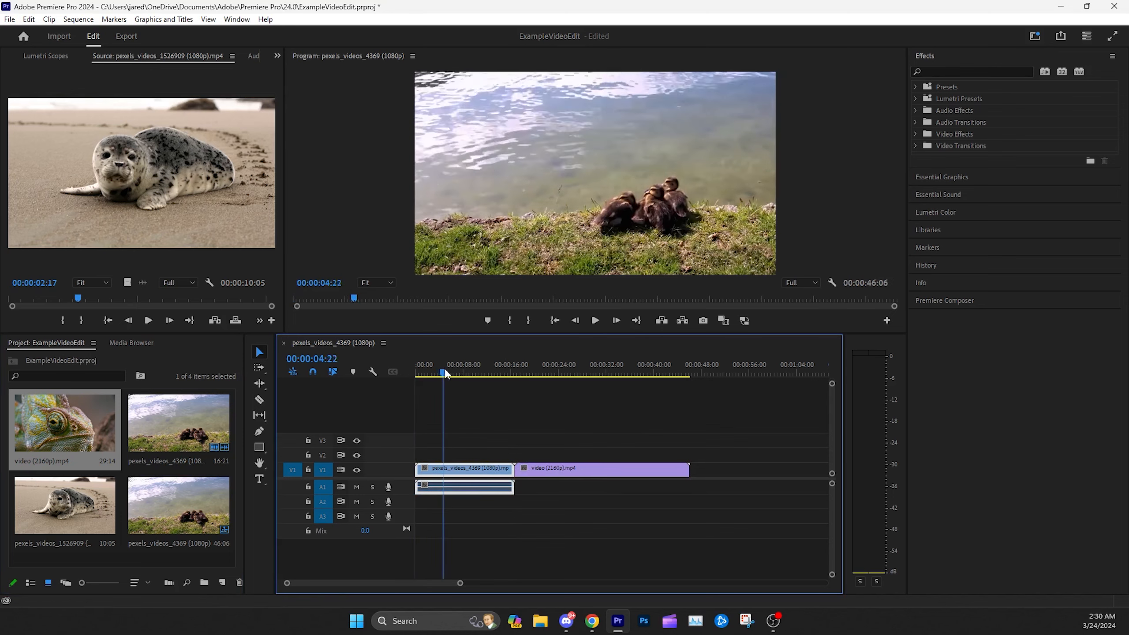
mouse_move(445, 373)
left_mouse_down()
mouse_move(461, 375)
mouse_move(425, 376)
mouse_move(451, 377)
left_mouse_up()
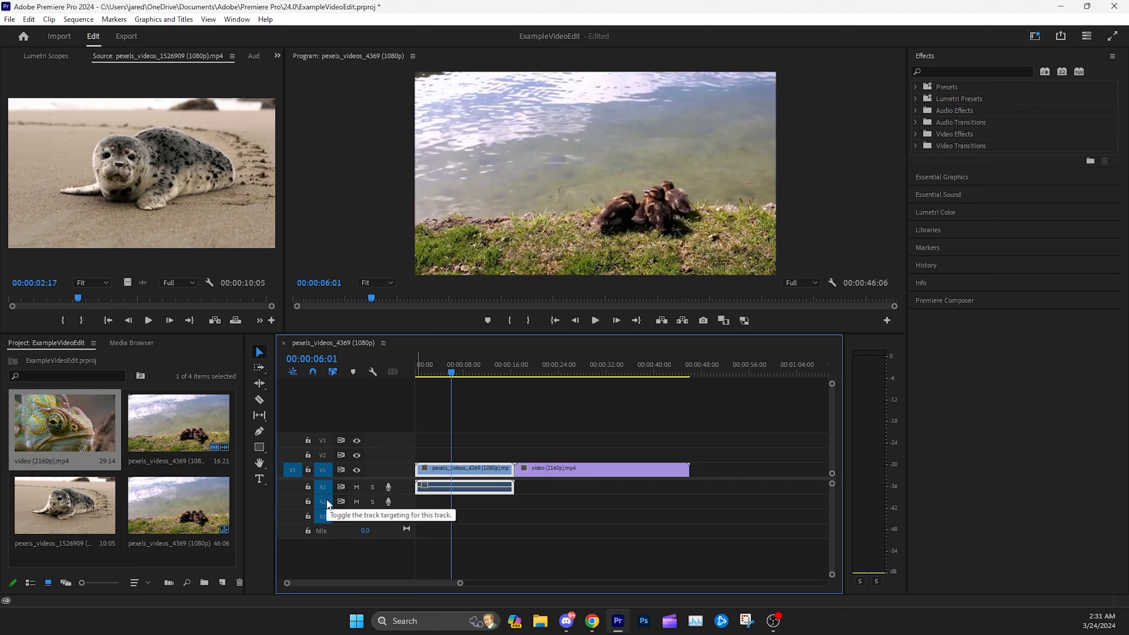
left_click(472, 430)
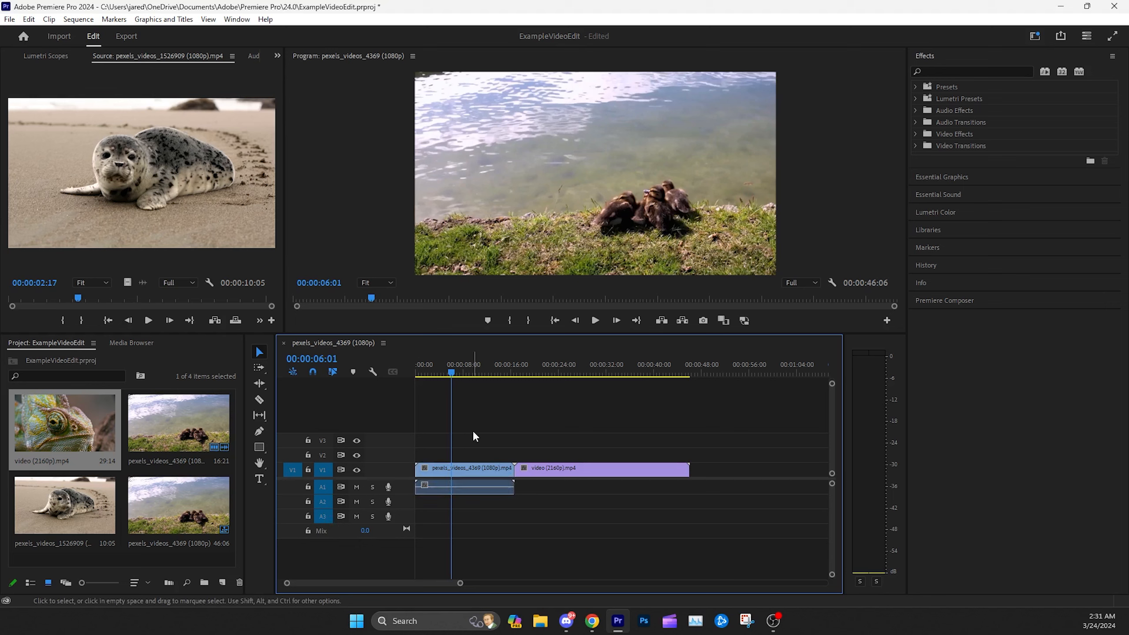
Step: Increase the height of audio track A1 to enlarge the duckling clip's audio, with the clip selected and the playhead at 00:00:04:25
left_click_drag(462, 586, 441, 582)
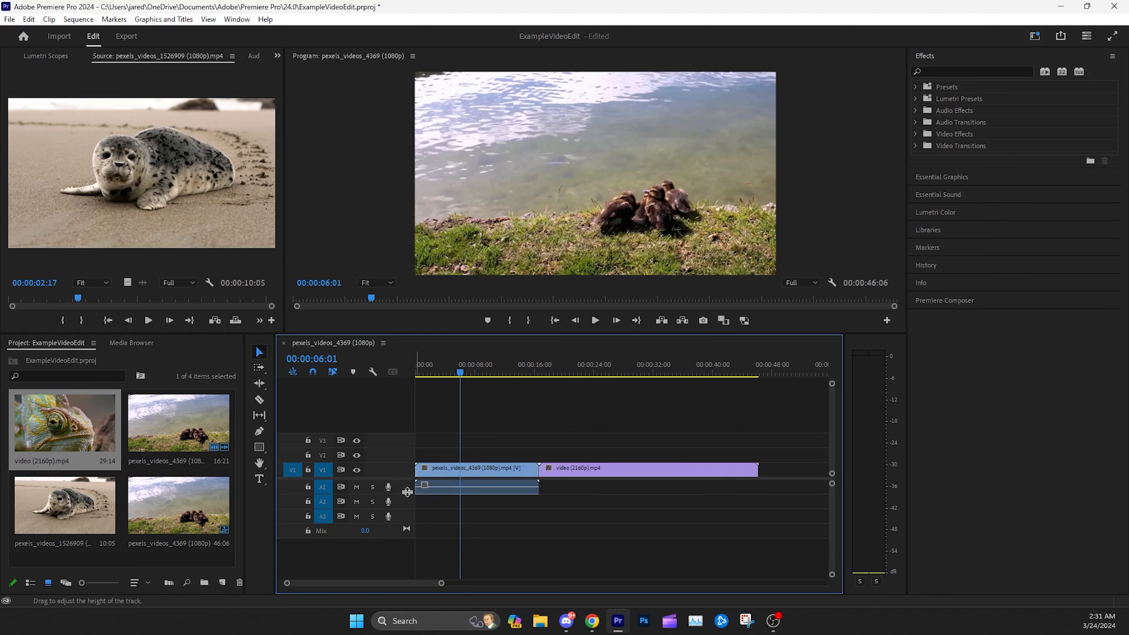
mouse_move(404, 494)
left_mouse_down()
mouse_move(406, 526)
mouse_move(402, 492)
mouse_move(402, 516)
mouse_move(403, 501)
left_mouse_up()
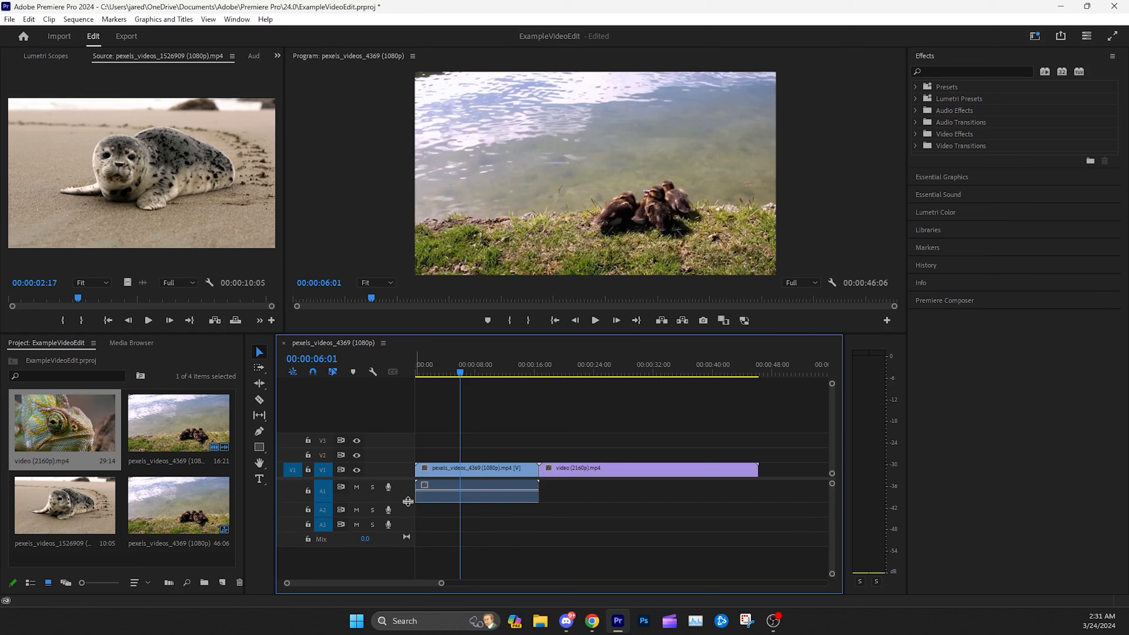
left_click(479, 467)
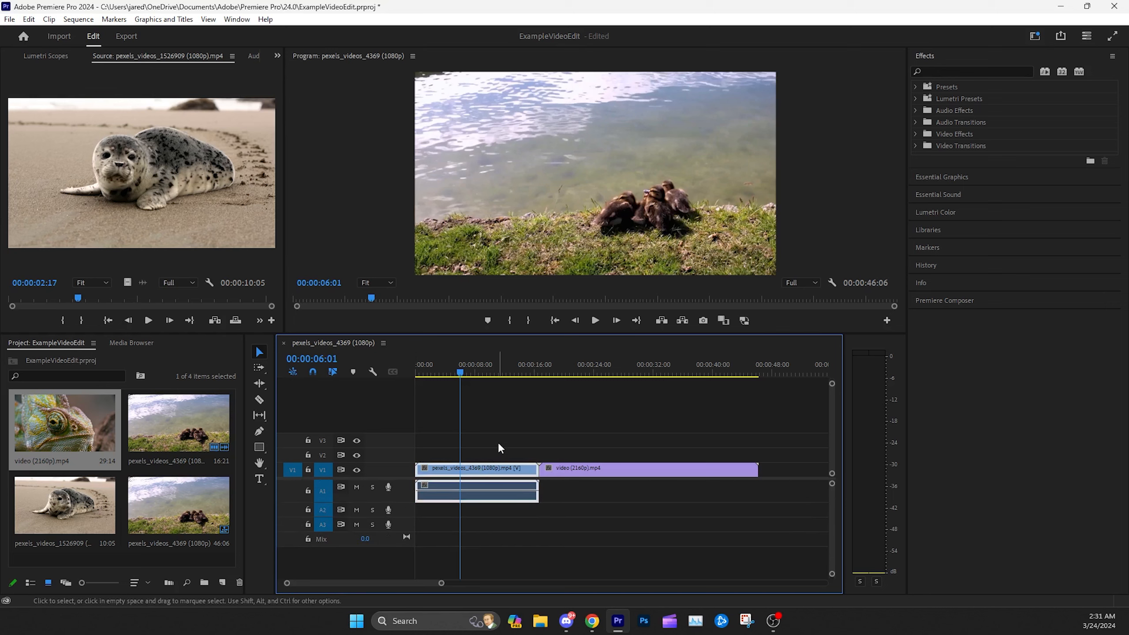
left_click(451, 365)
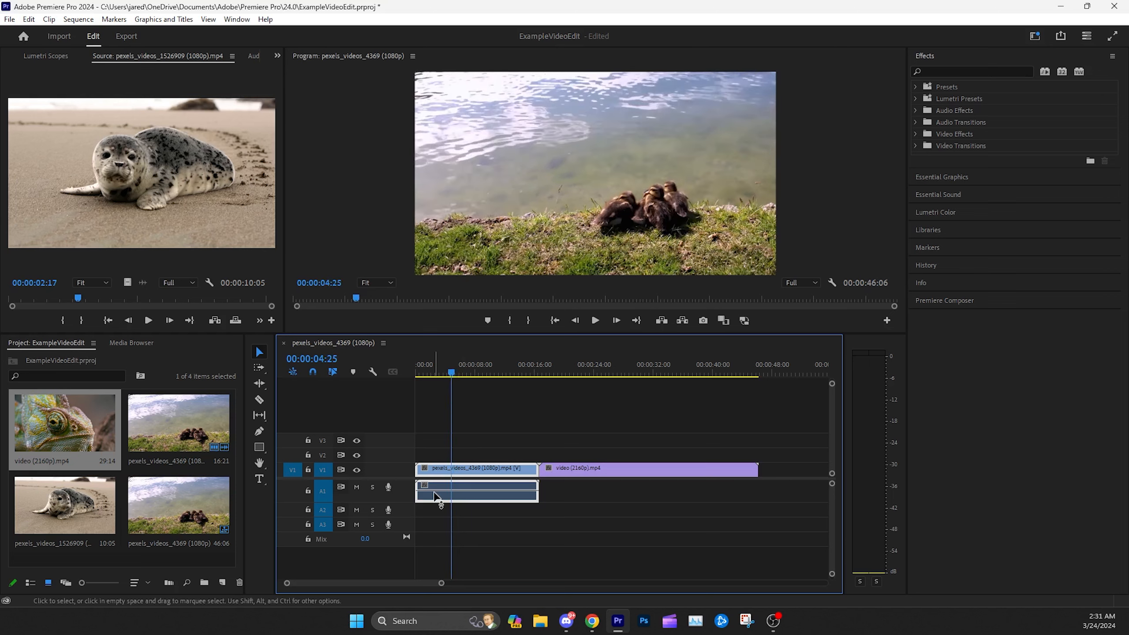
left_click_drag(392, 505, 391, 538)
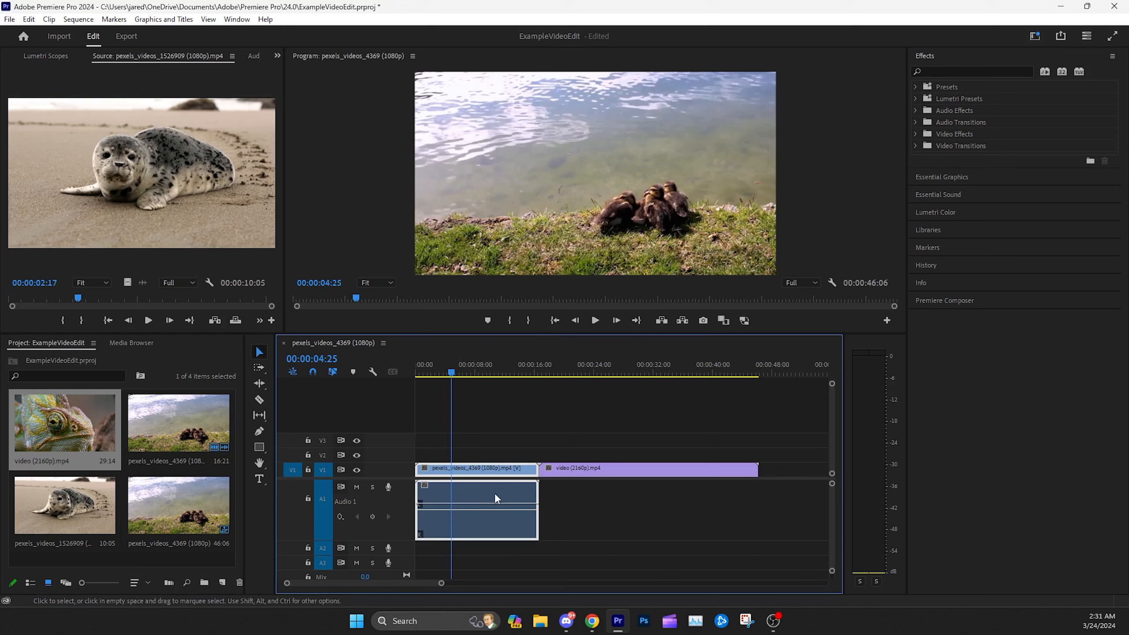
Step: Move the playhead to 00:00:10:25 and unlink the duckling clip's audio from its video
left_click(476, 441)
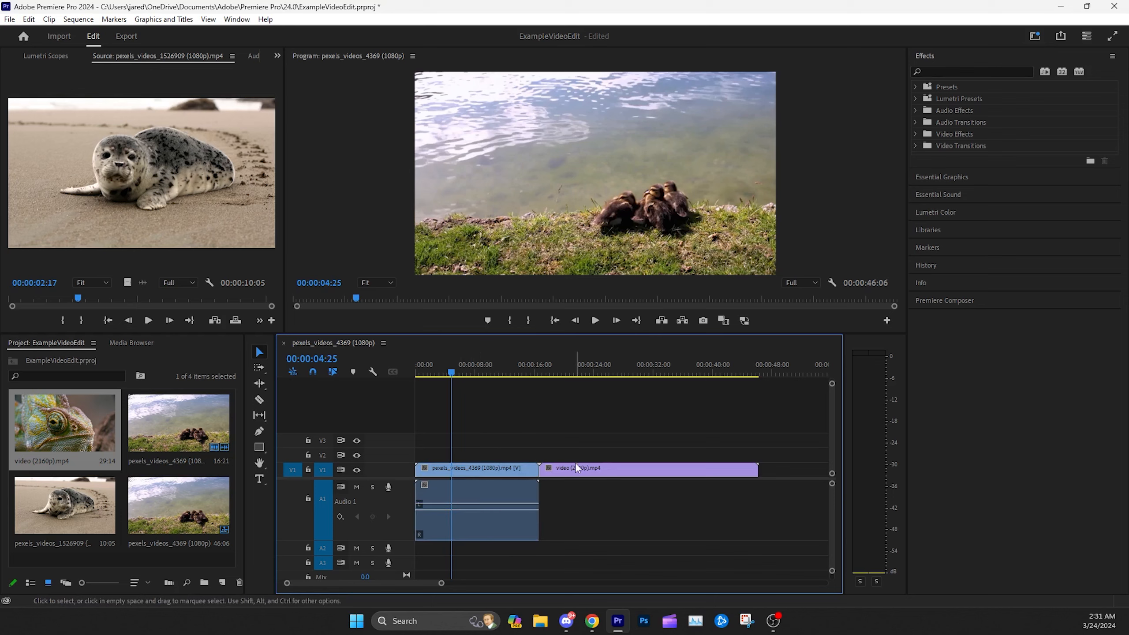
left_click_drag(524, 373, 566, 386)
left_click(497, 376)
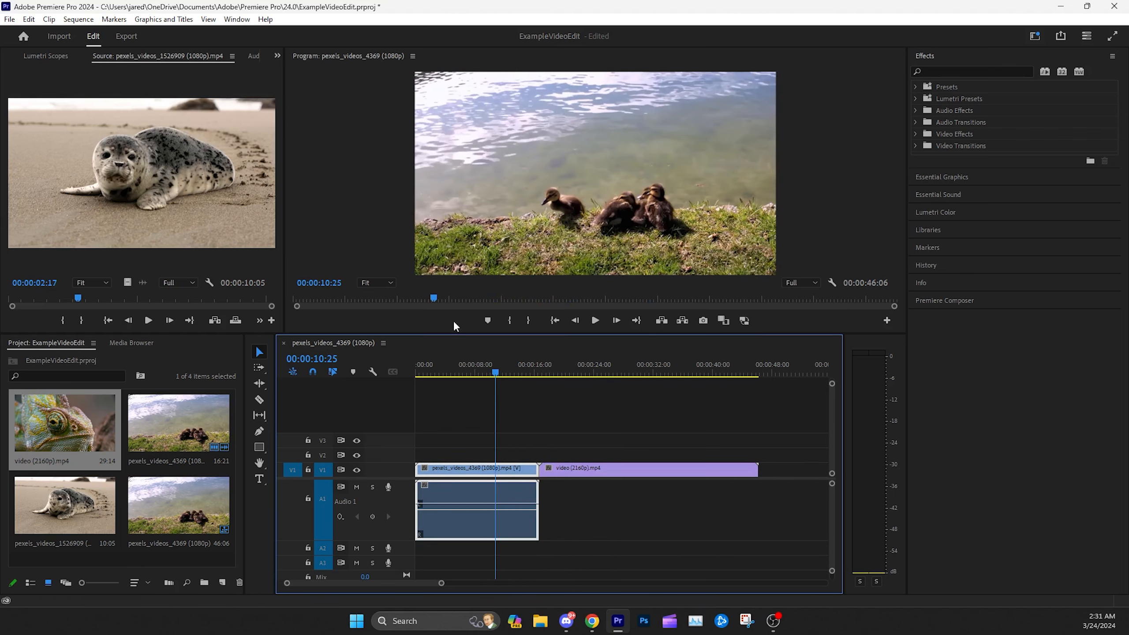
right_click(464, 492)
right_click(443, 489)
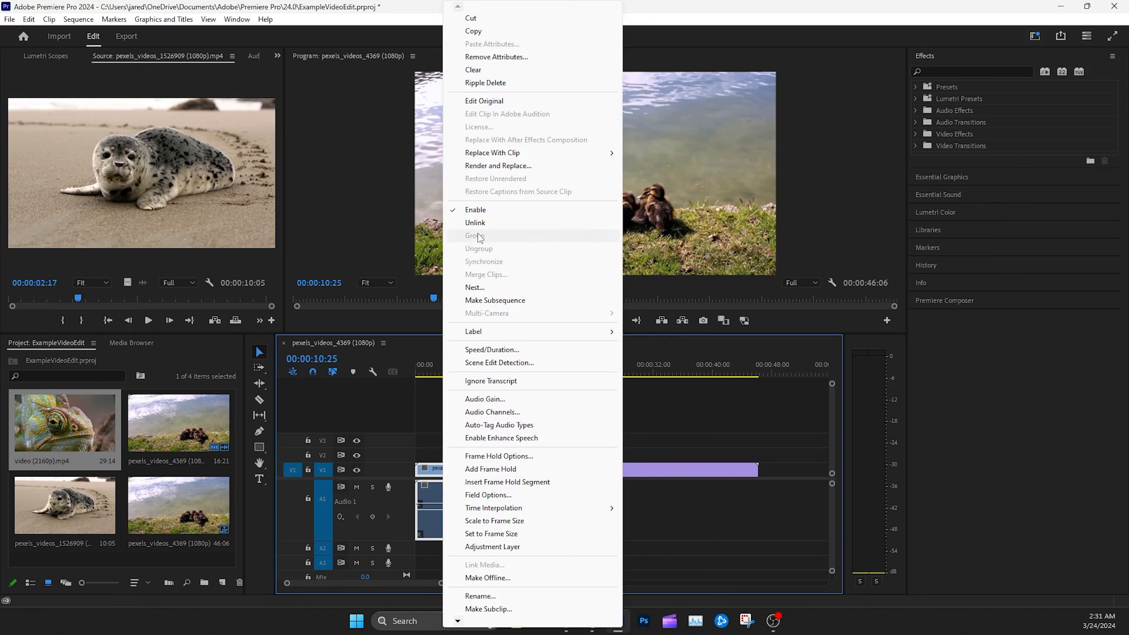
left_click(543, 224)
left_click(471, 487)
left_click(474, 434)
left_click(464, 471)
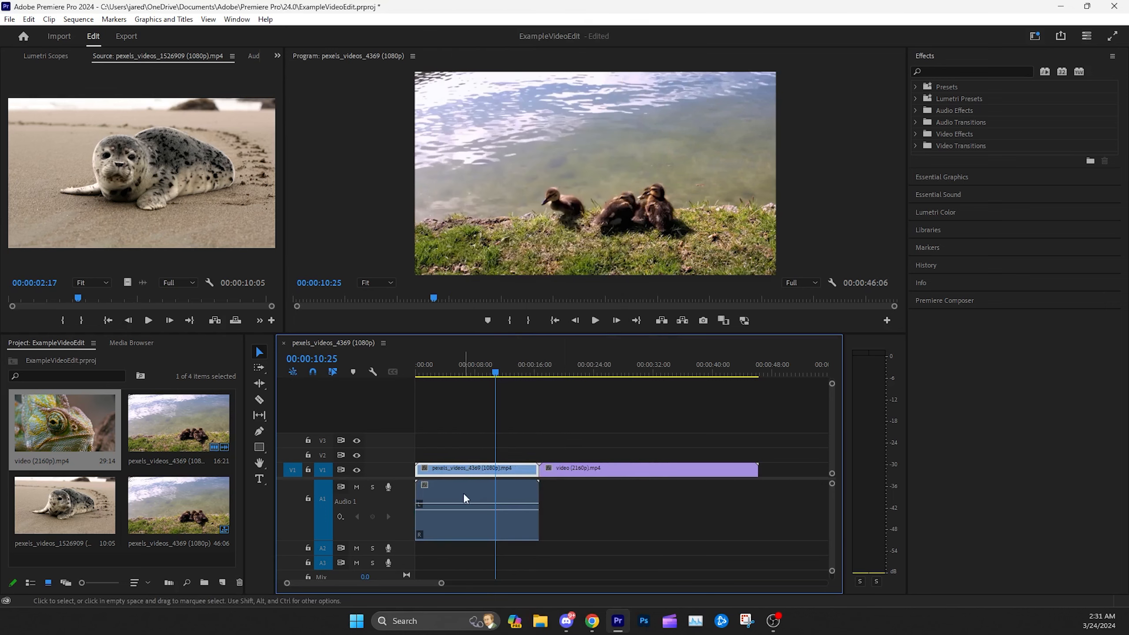
Step: Delete only the duckling clip's audio from track A1 and slightly reduce the track's height
left_click(463, 492)
left_click(465, 472)
left_click(465, 484)
left_click(466, 470)
left_click(464, 489)
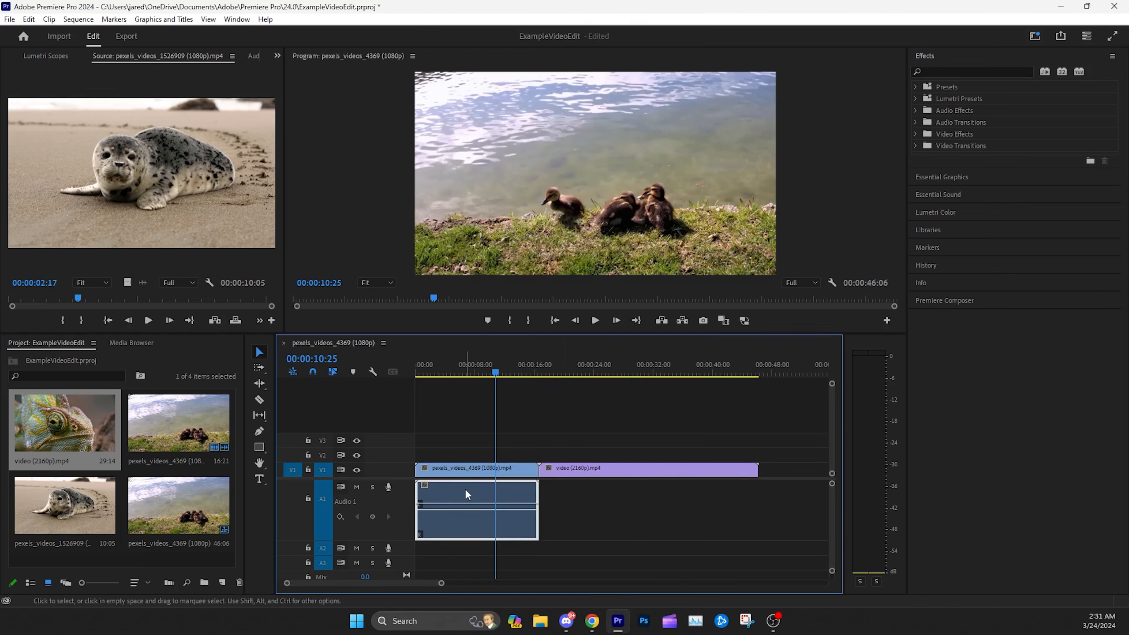
key("Delete")
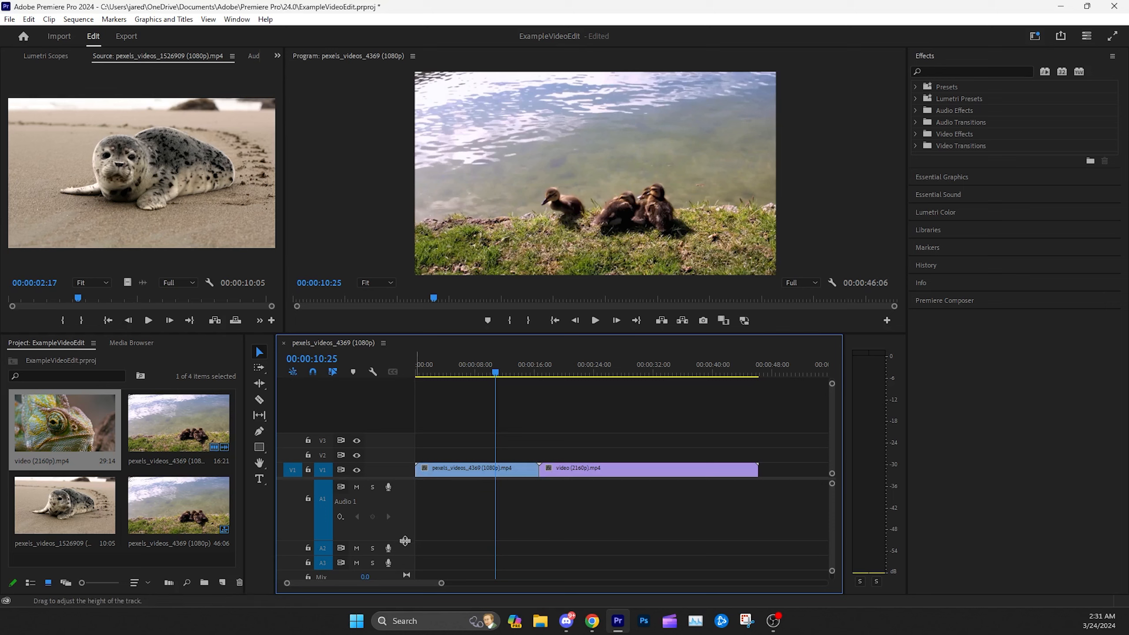
left_click_drag(405, 541, 409, 525)
Step: Delete the duckling clip from V1 and move video (2160p).mp4 about 5 seconds later in the sequence
left_click(478, 472)
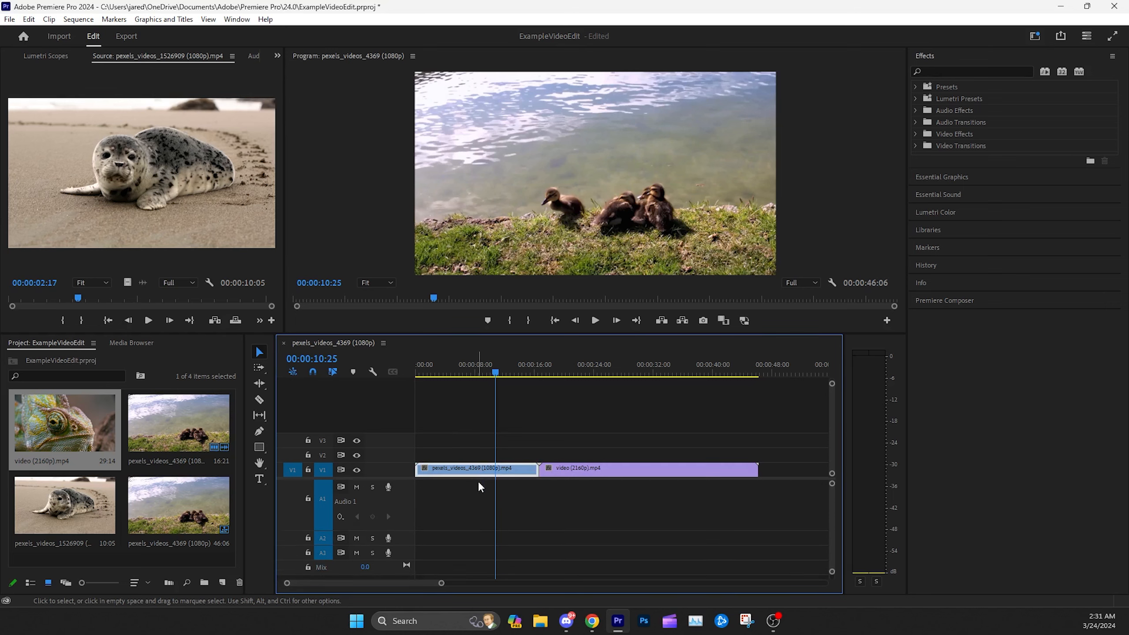
key("Delete")
left_click_drag(559, 473, 599, 472)
Step: Place only the video of the duckling source clip at the start of V1 and ripple delete the gap before video (2160p).mp4
double_click(193, 413)
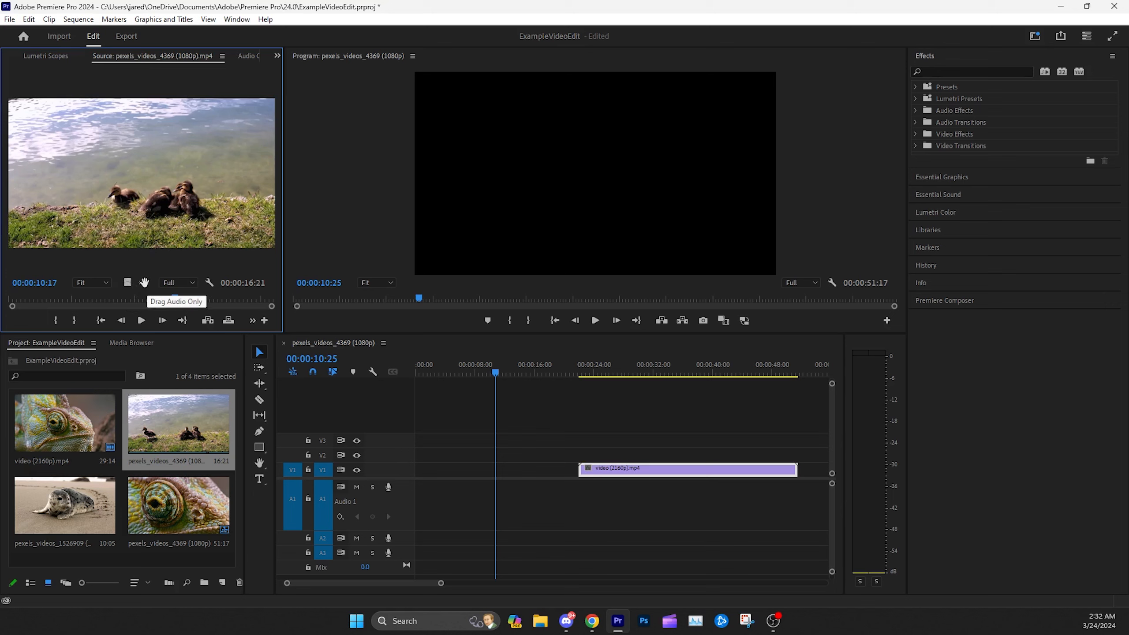
left_click_drag(144, 282, 416, 475)
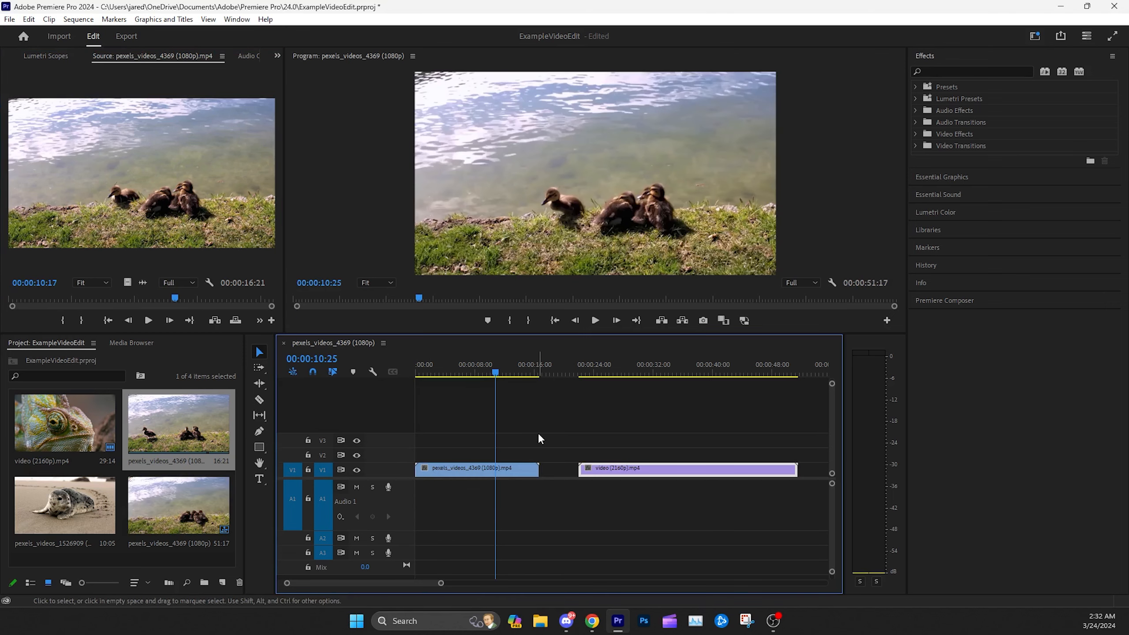
right_click(551, 468)
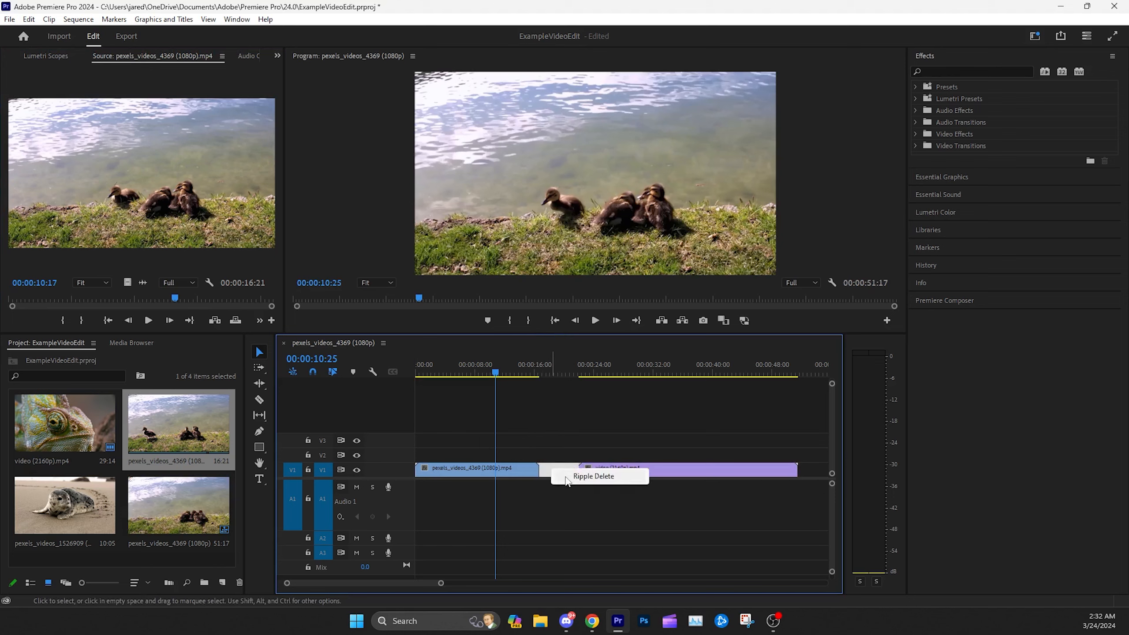
left_click(567, 477)
Step: Return the playhead to the sequence start and append the seal clip after video (2160p).mp4 on V1
left_click(558, 324)
mouse_move(417, 372)
left_mouse_down()
mouse_move(455, 377)
mouse_move(413, 373)
left_mouse_up()
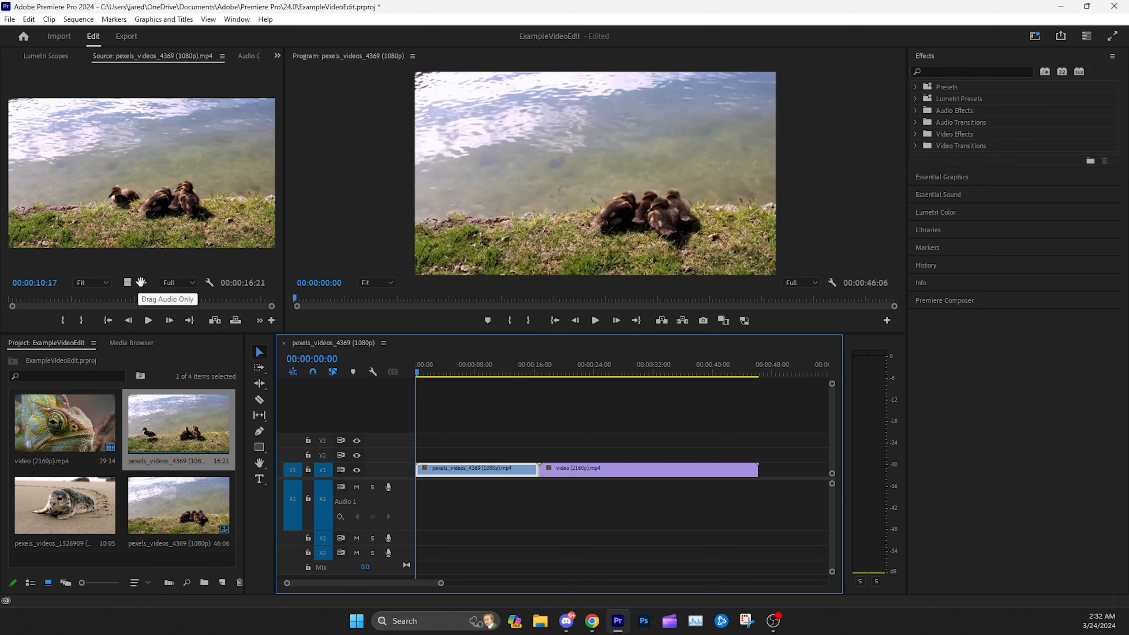
left_click_drag(141, 282, 652, 466)
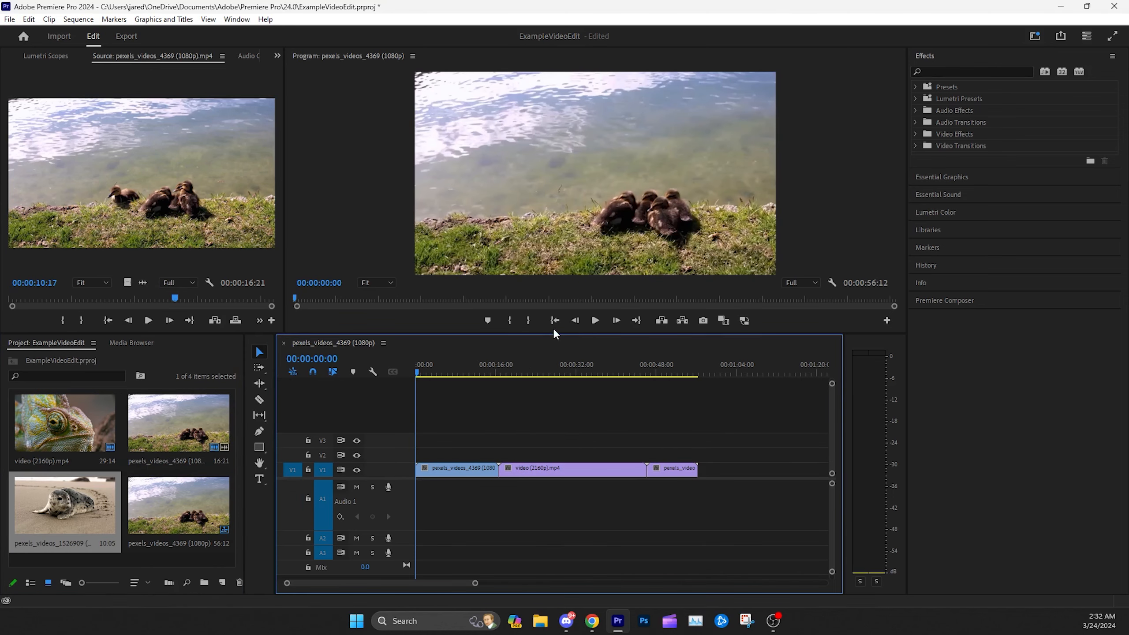
Step: Preview the assembled three-clip sequence briefly from the beginning and return the playhead to 00:00:00:00
left_click(554, 324)
left_click(595, 322)
left_click(594, 322)
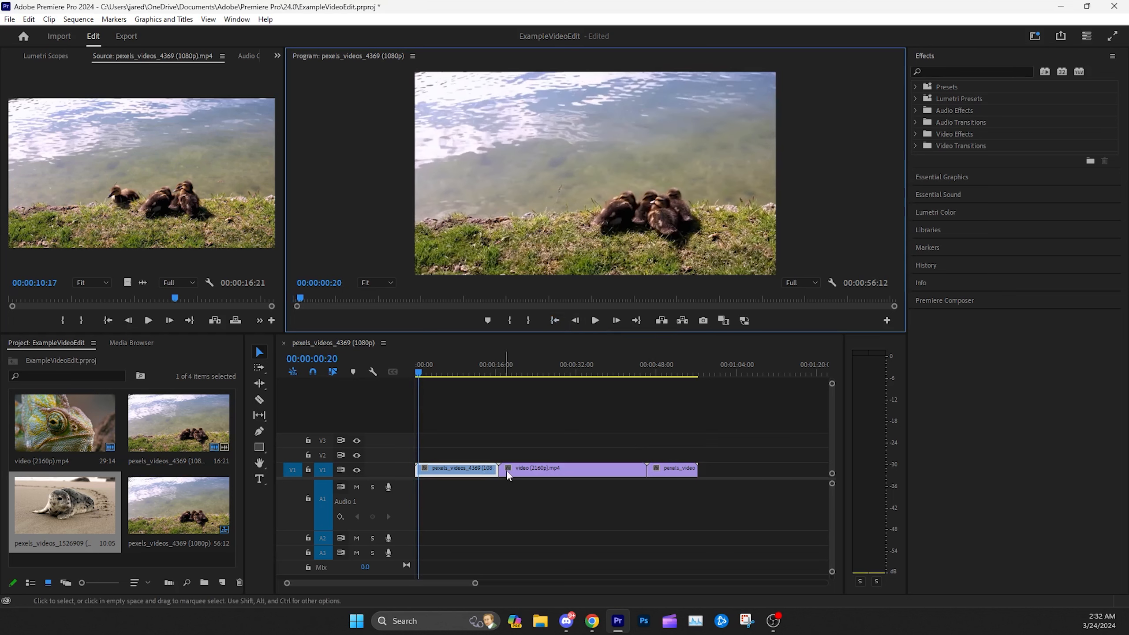
mouse_move(660, 472)
left_mouse_down()
mouse_move(678, 474)
mouse_move(669, 475)
left_mouse_up()
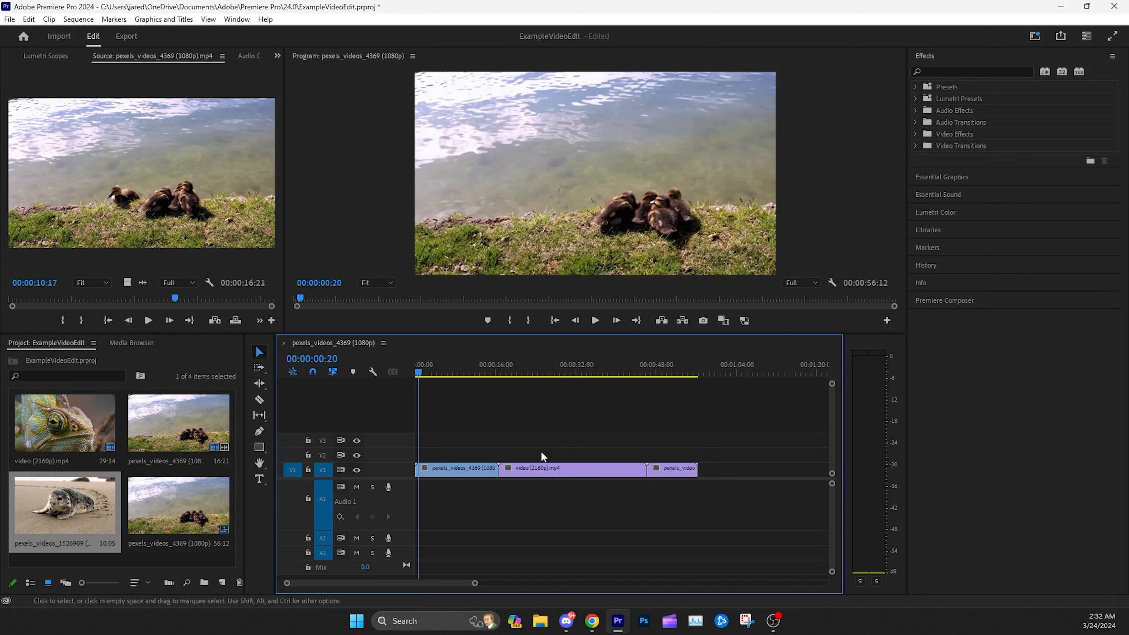
left_click_drag(688, 470, 663, 472)
left_click(659, 447)
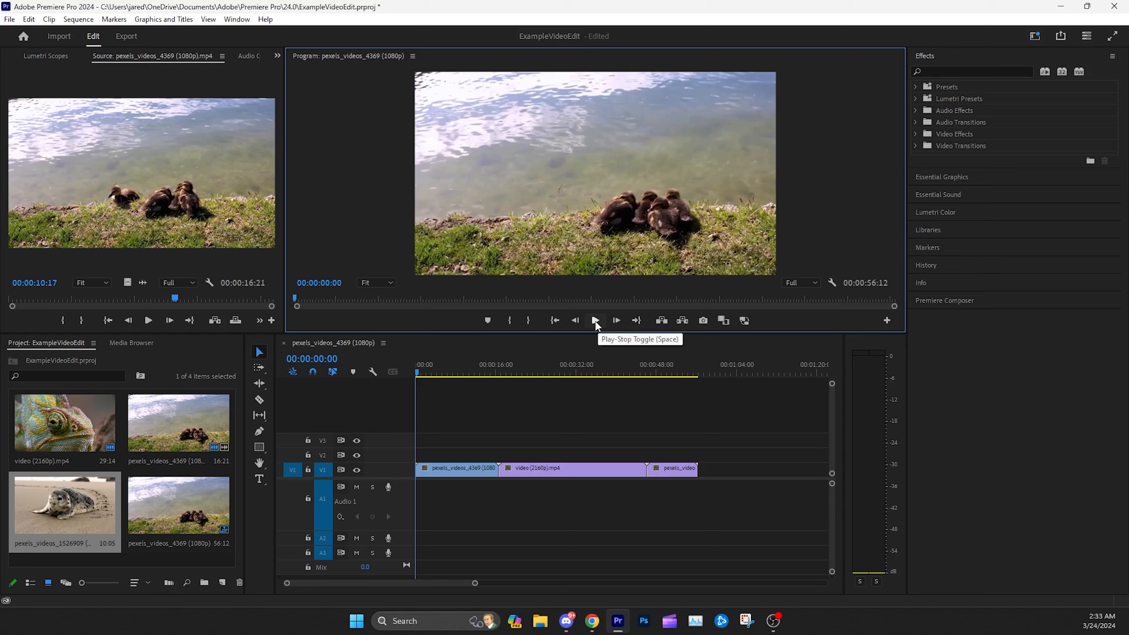
left_click(517, 411)
left_click(555, 323)
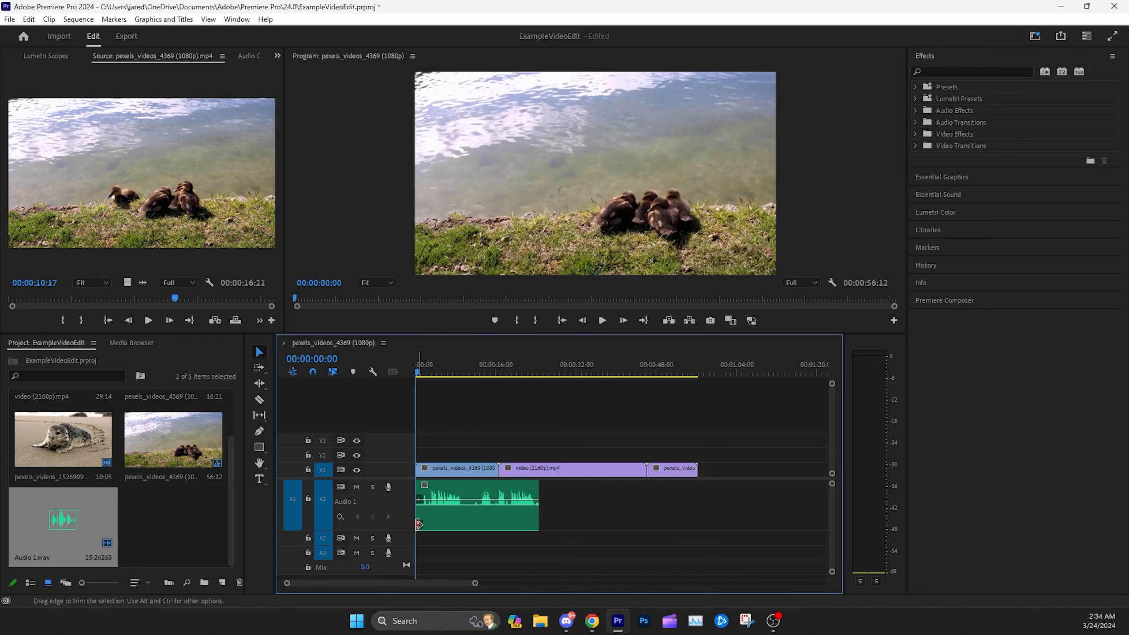
Step: Enlarge the timeline and track A1 and play the sequence to review the Audio 1.wav recording and its waveform
left_click_drag(474, 582, 444, 582)
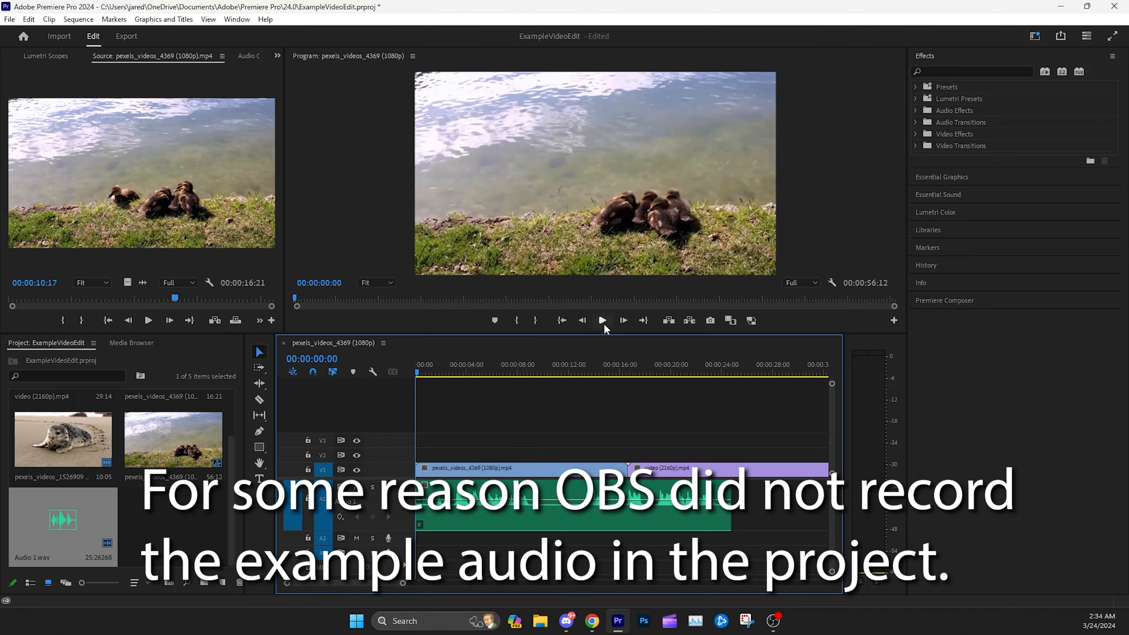
mouse_move(603, 335)
left_mouse_down()
mouse_move(600, 410)
mouse_move(600, 323)
left_mouse_up()
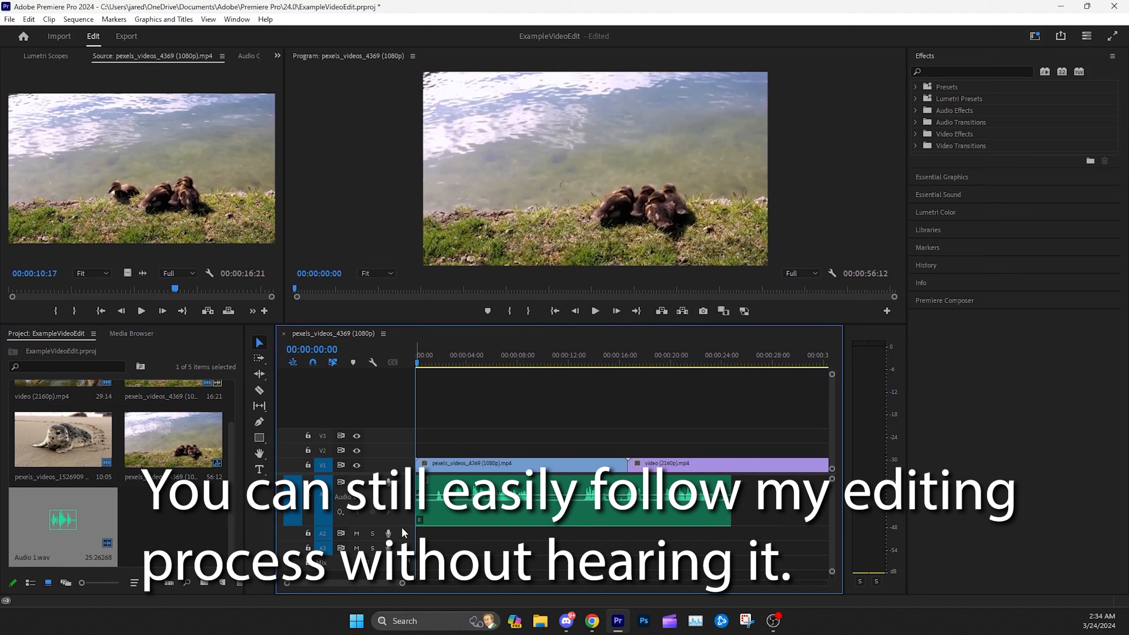
left_click_drag(401, 526, 401, 530)
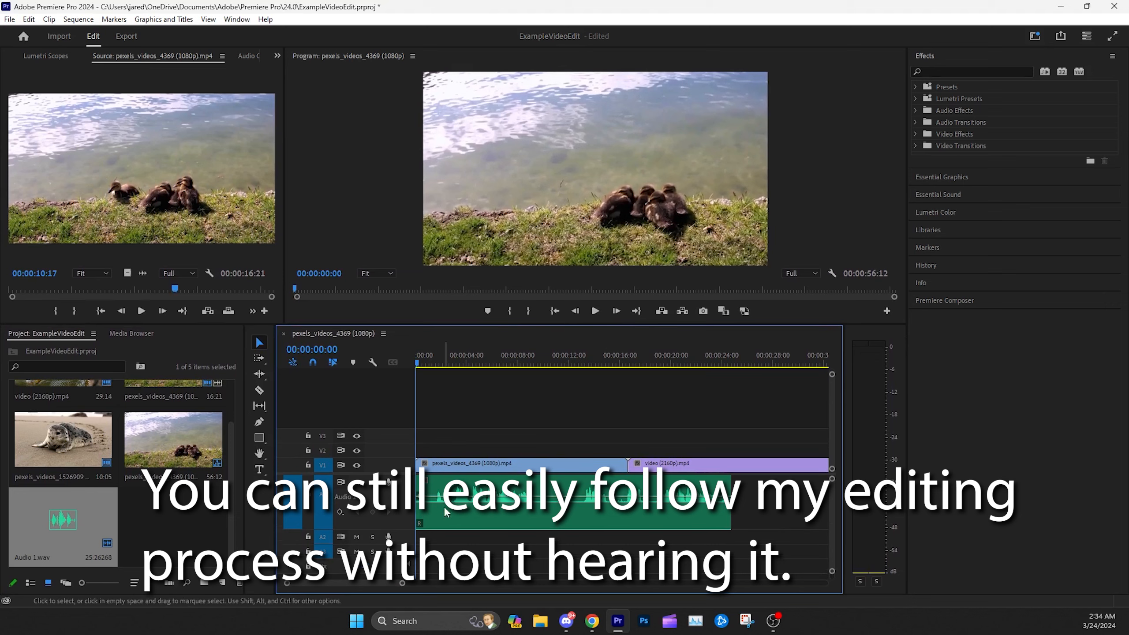
left_click(596, 311)
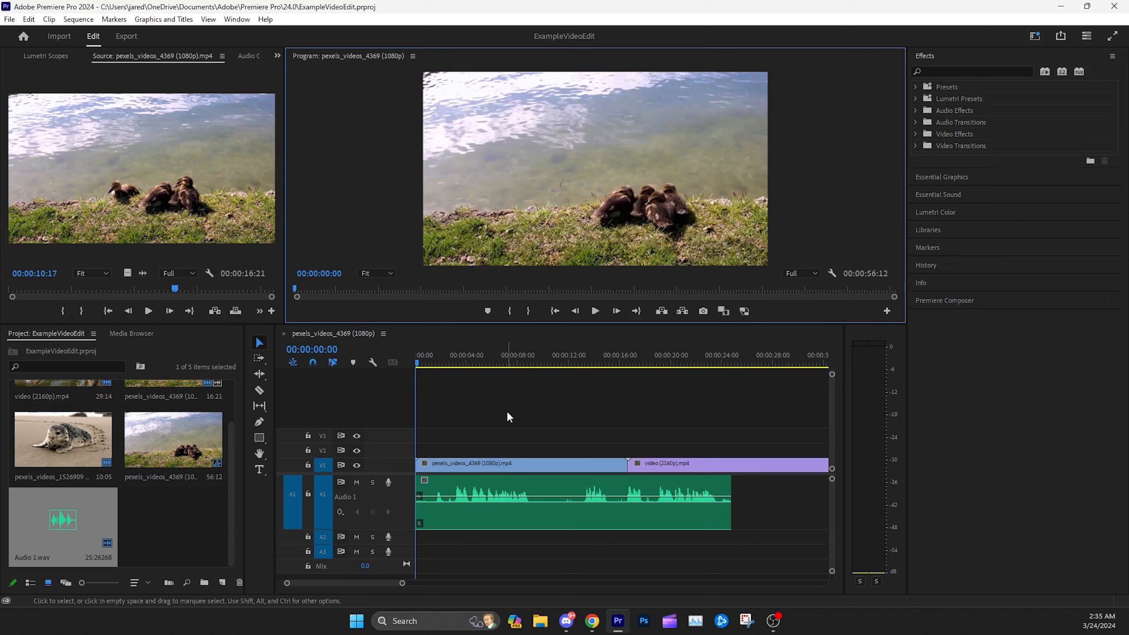
left_click(501, 413)
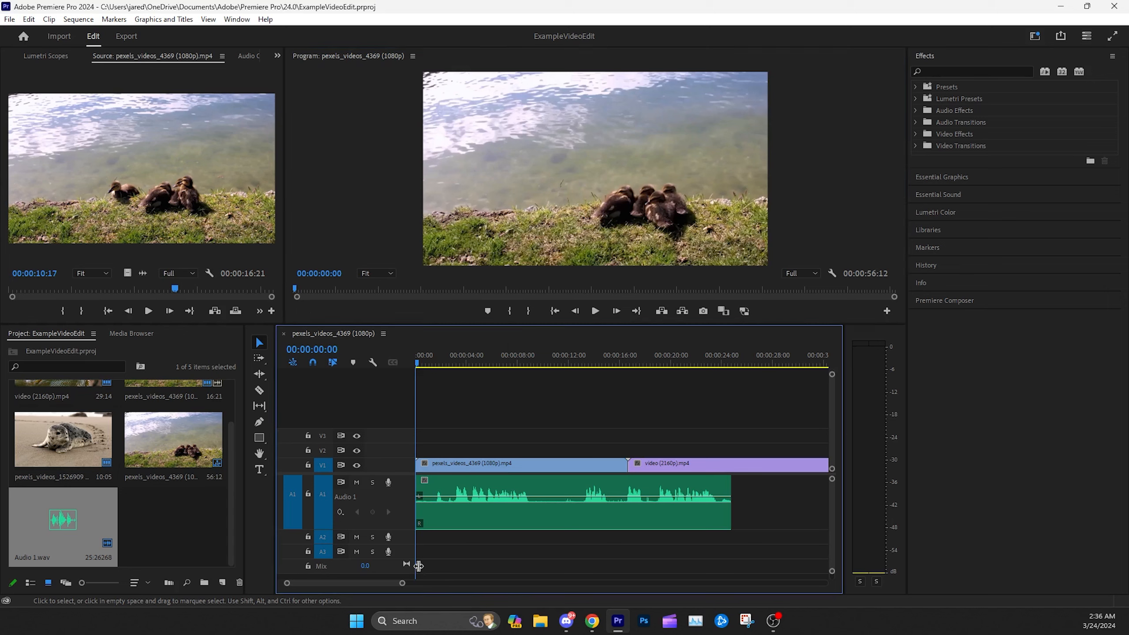
left_click_drag(404, 584, 378, 583)
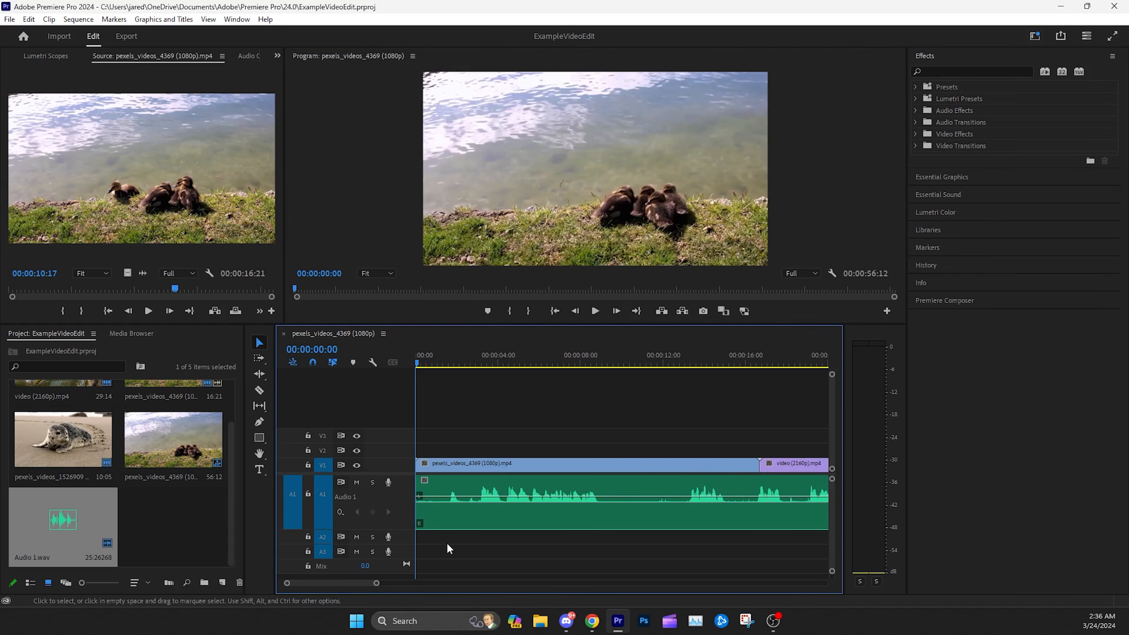
Step: Move the playhead to 00:00:01:02 and activate the Razor tool briefly before returning to the Selection tool
left_click(433, 364)
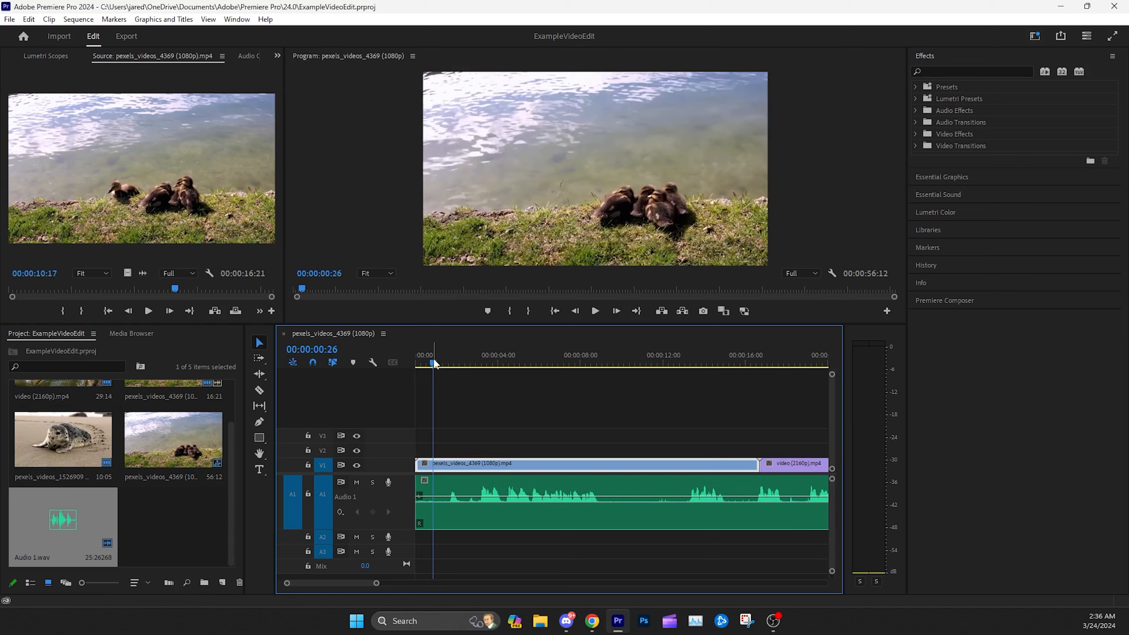
left_click(438, 365)
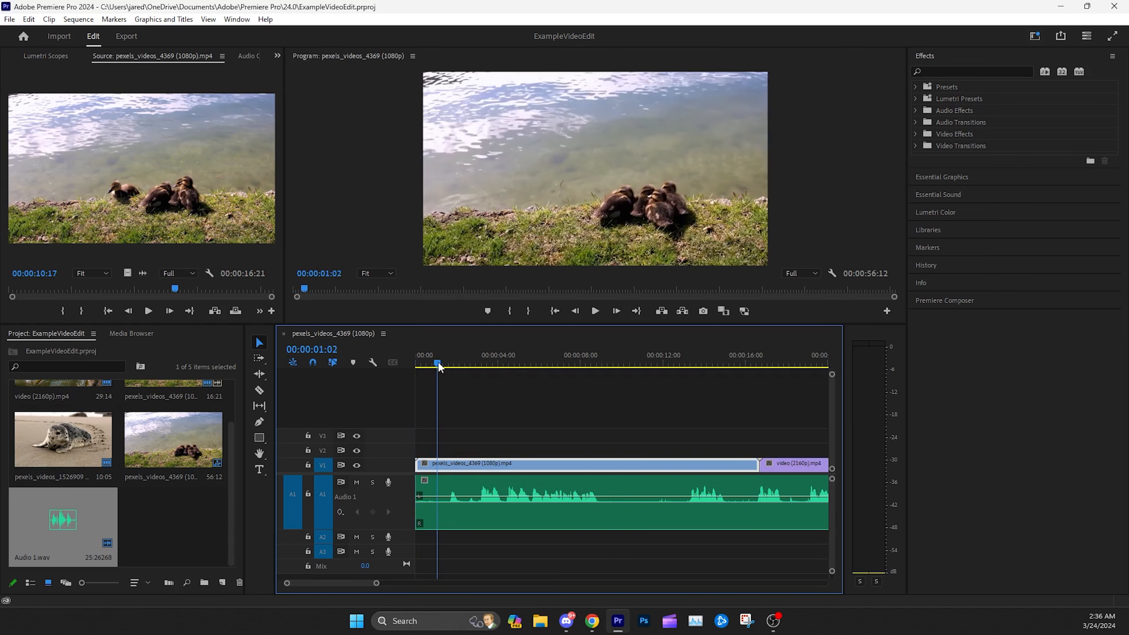
left_click(260, 391)
left_click(259, 348)
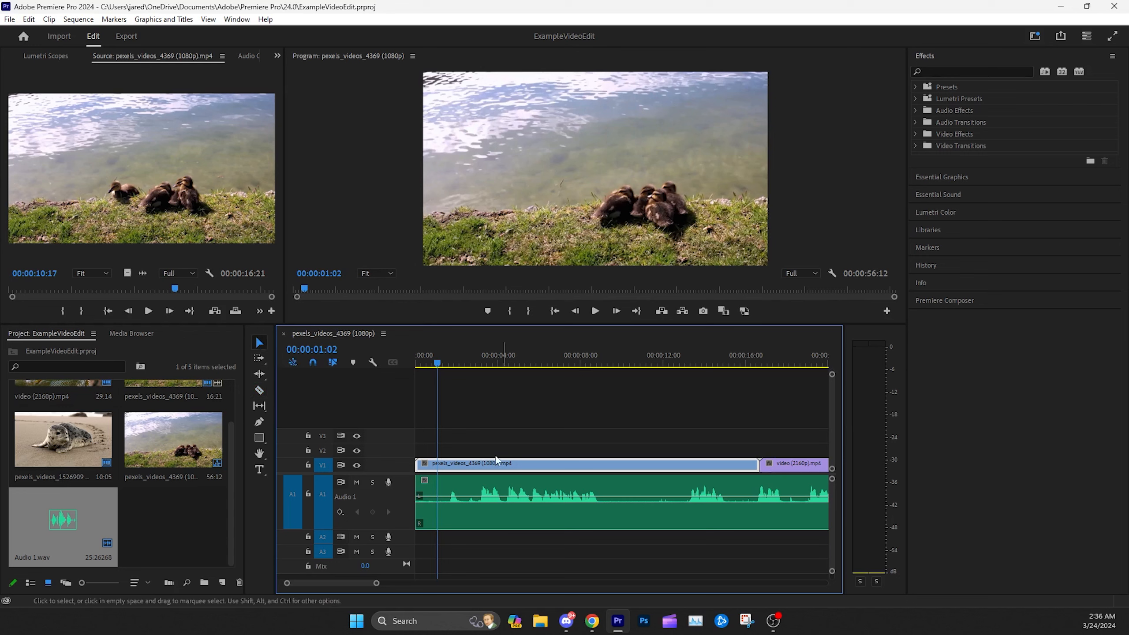
Step: Switch repeatedly between the Razor and Selection tools, finishing with the Razor tool active
key("c")
key("v")
key("c")
key("v")
key("c")
key("v")
key("c")
key("v")
key("c")
key("v")
key("c")
key("v")
key("c")
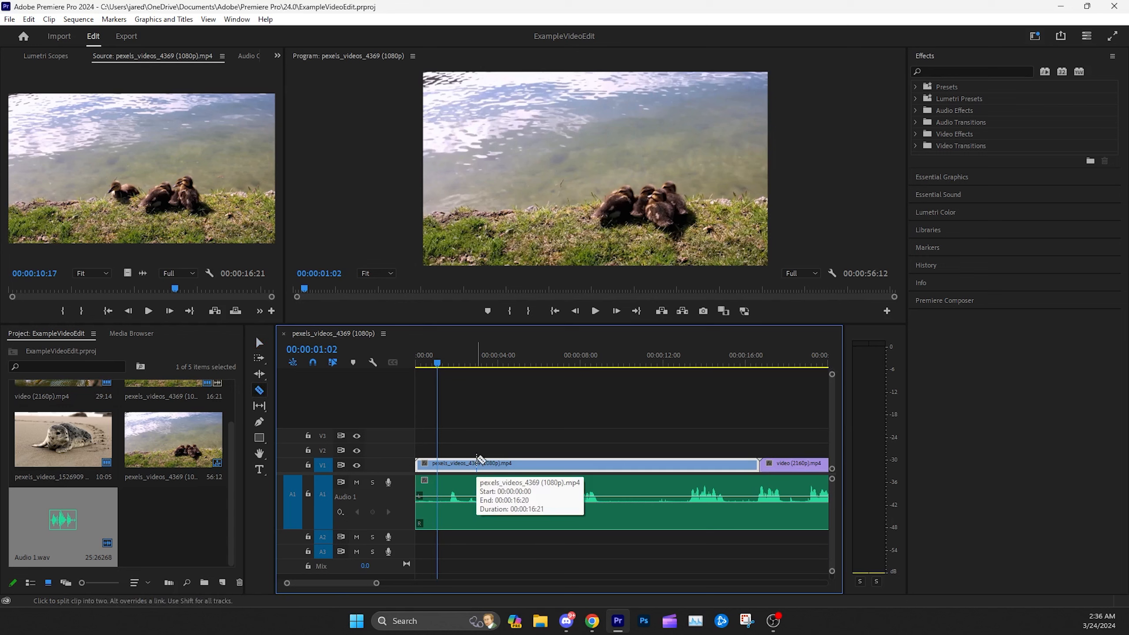
key("v")
key("c")
key("v")
key("c")
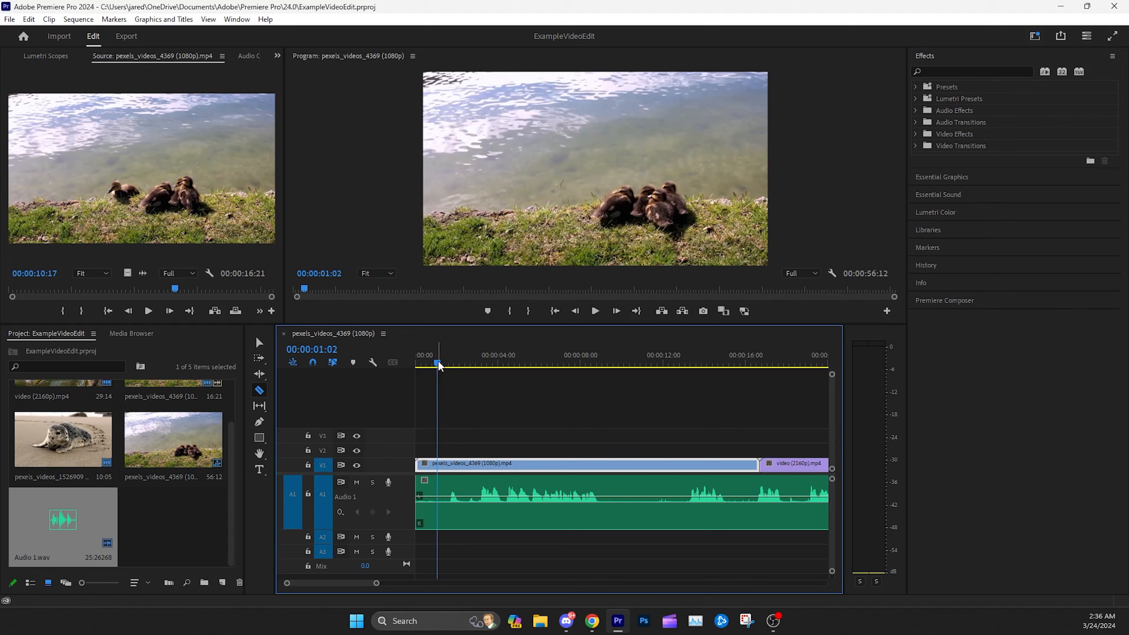
Step: Play the opening of the recording and position the playhead at 00:00:03:00, just before the second burst of speech
left_click_drag(438, 365, 441, 366)
left_click(595, 311)
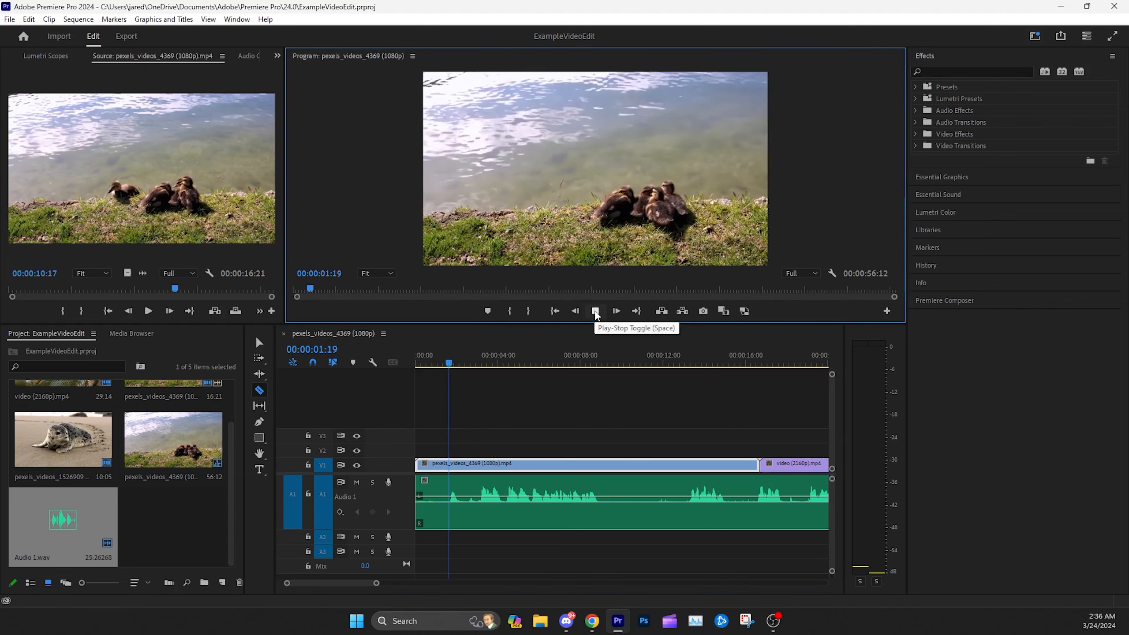
left_click(595, 311)
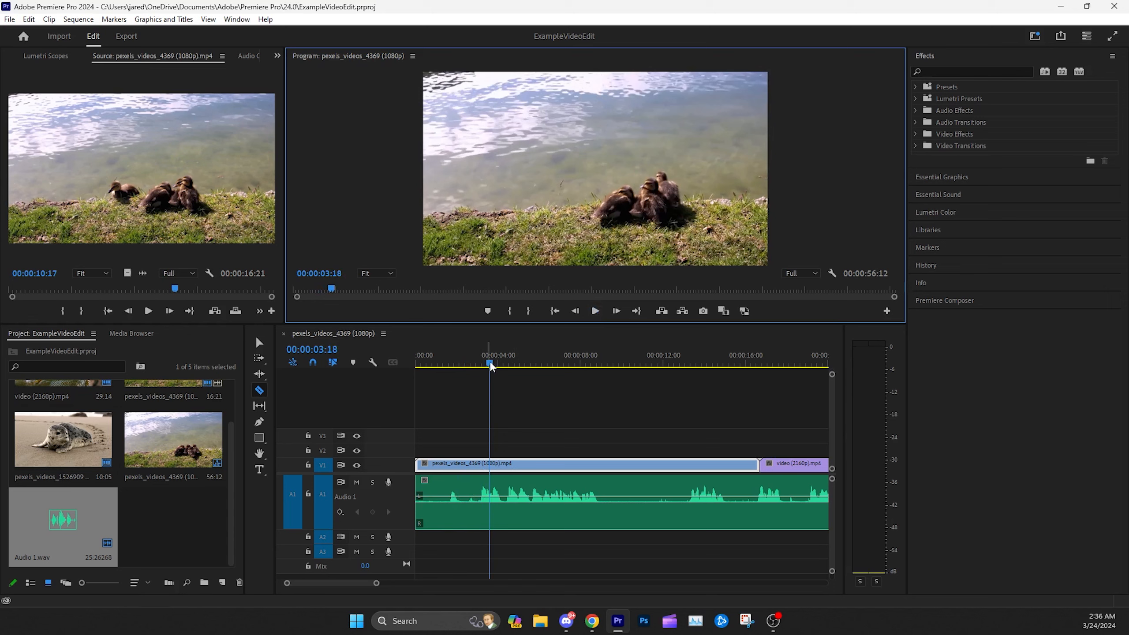
mouse_move(489, 364)
left_mouse_down()
mouse_move(452, 370)
mouse_move(475, 376)
left_mouse_up()
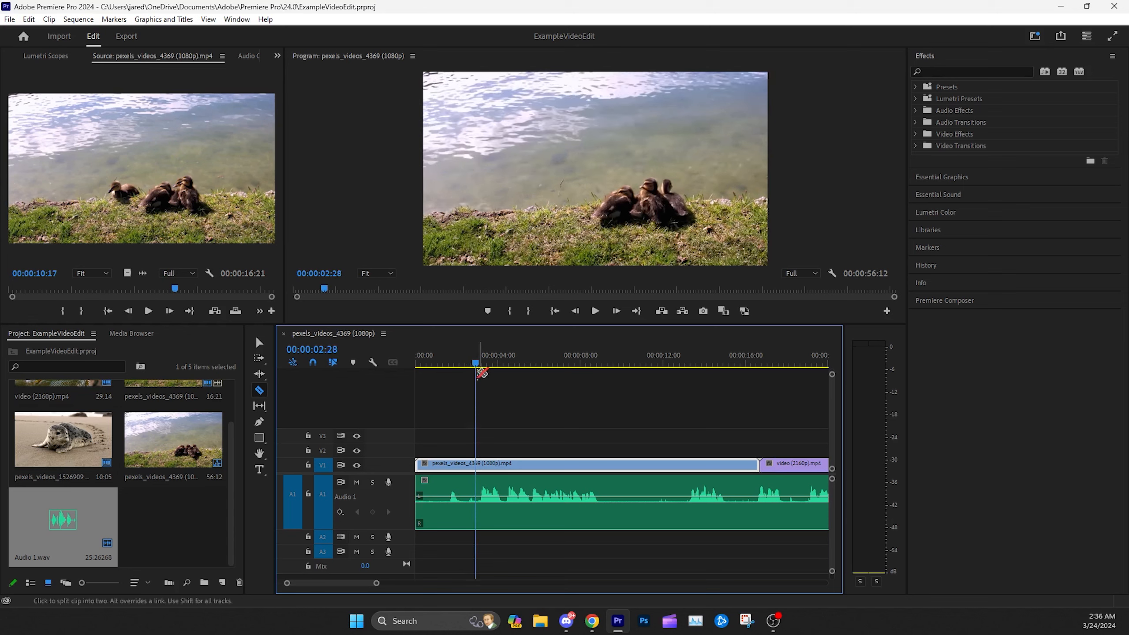
left_click(477, 366)
mouse_move(477, 364)
left_mouse_down()
mouse_move(478, 379)
mouse_move(458, 382)
mouse_move(477, 380)
left_mouse_up()
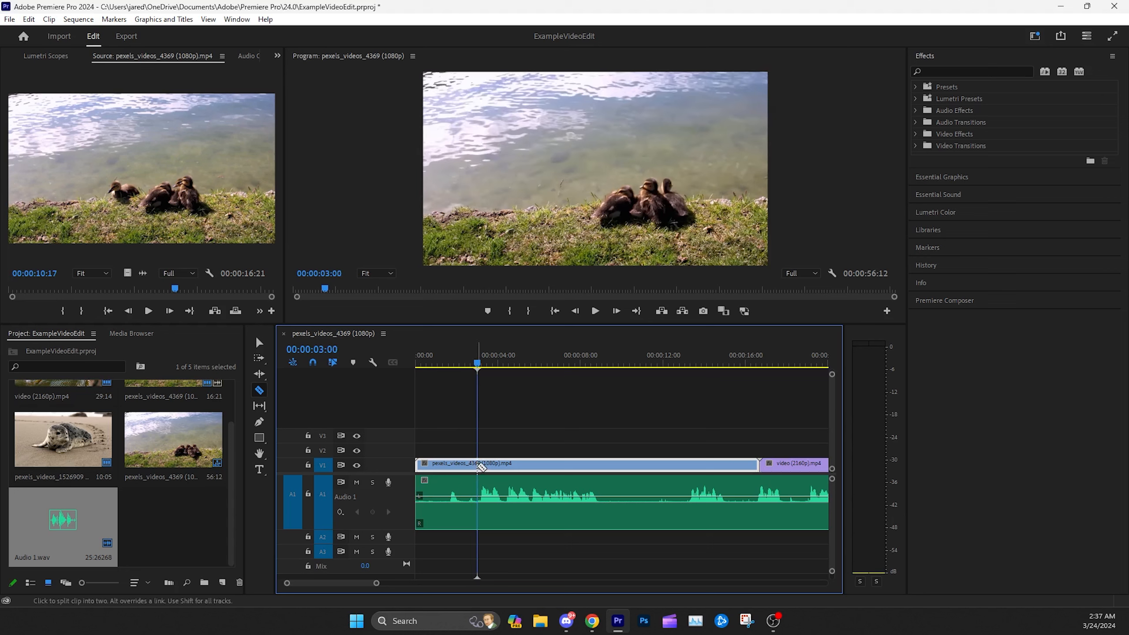
Step: Try splitting the duckling clip and Audio 1.wav together at 00:00:03:00, and undo the split
left_click(478, 465)
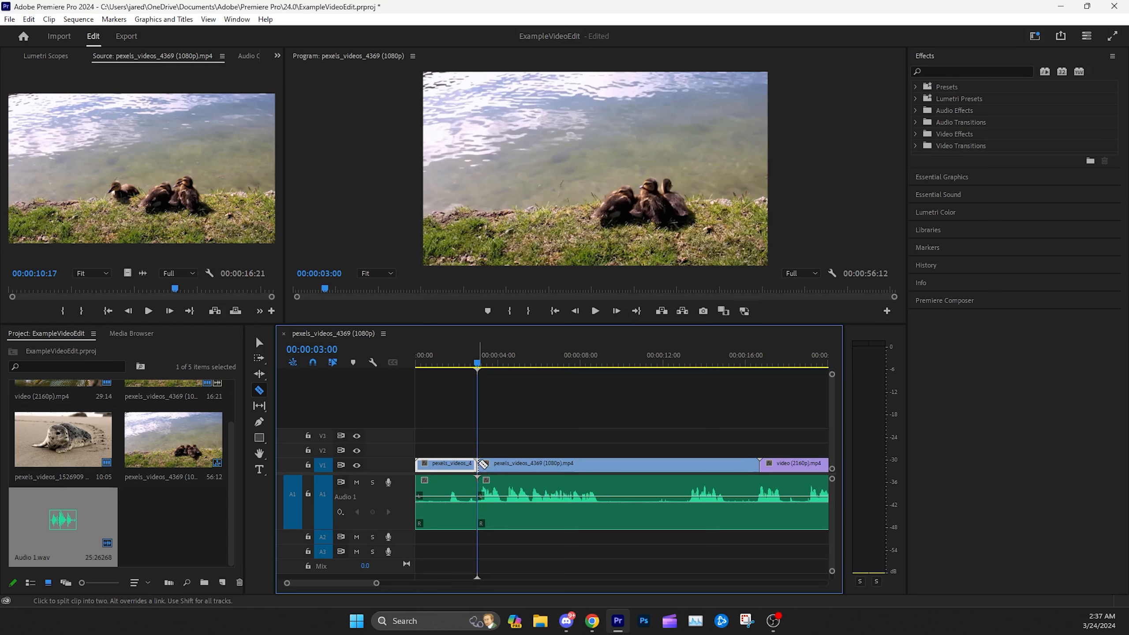
key("ctrl+z")
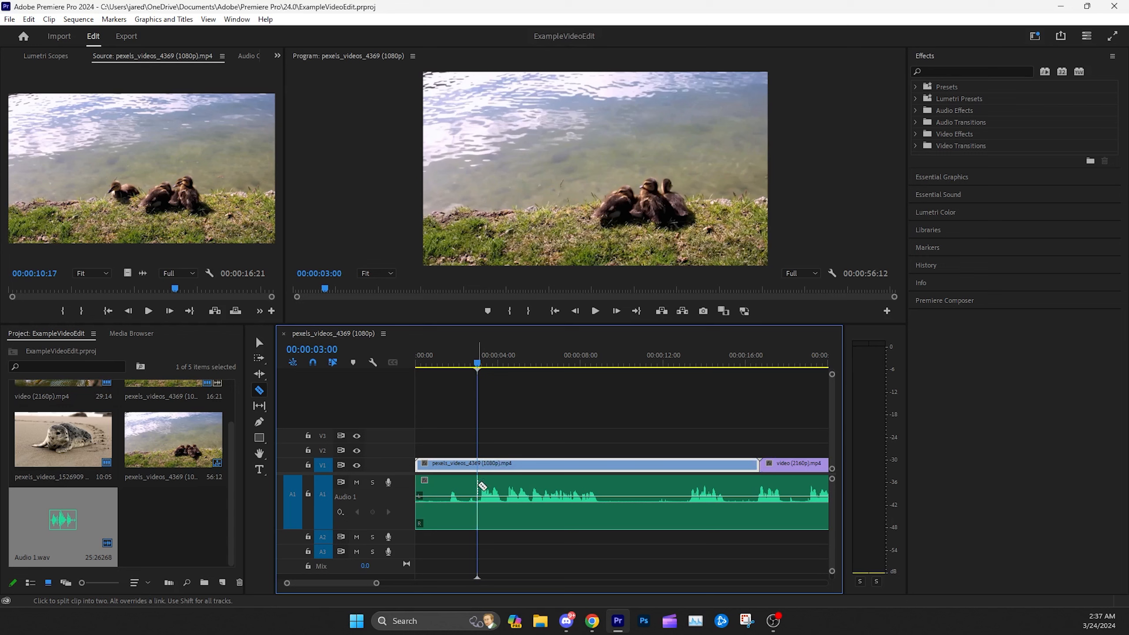
Step: Split only Audio 1.wav on track A1 at 00:00:03:00 and select the segment before the cut
left_click(480, 486)
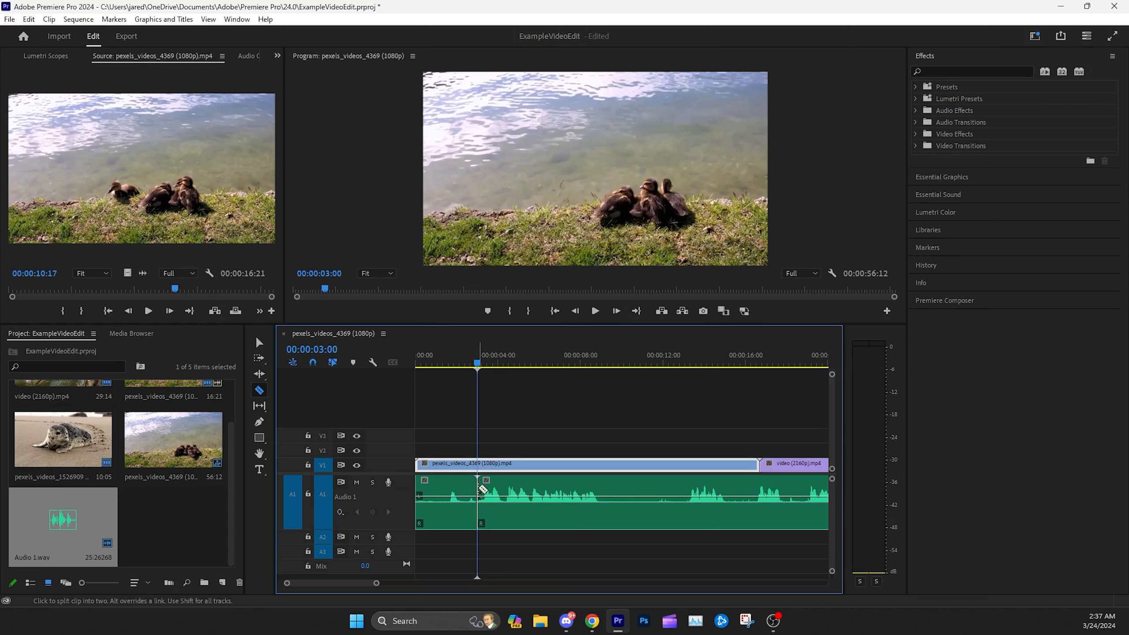
key("v")
left_click(450, 485)
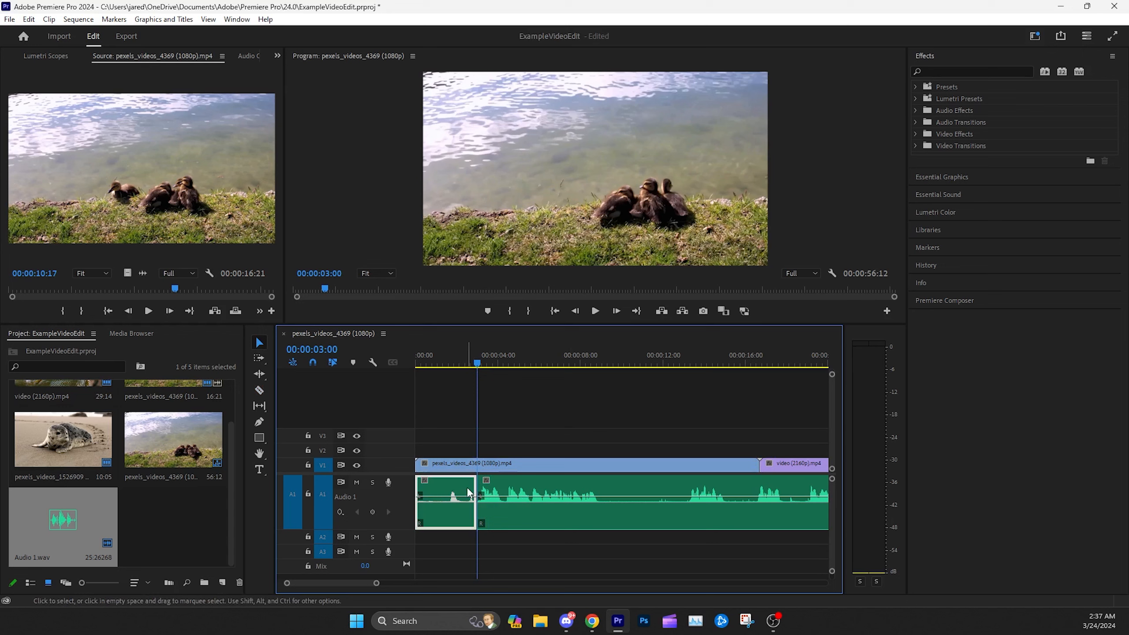
Step: Delete the selected opening segment of Audio 1.wav, play the start of the sequence and return the playhead to 00:00:00:00
key("Delete")
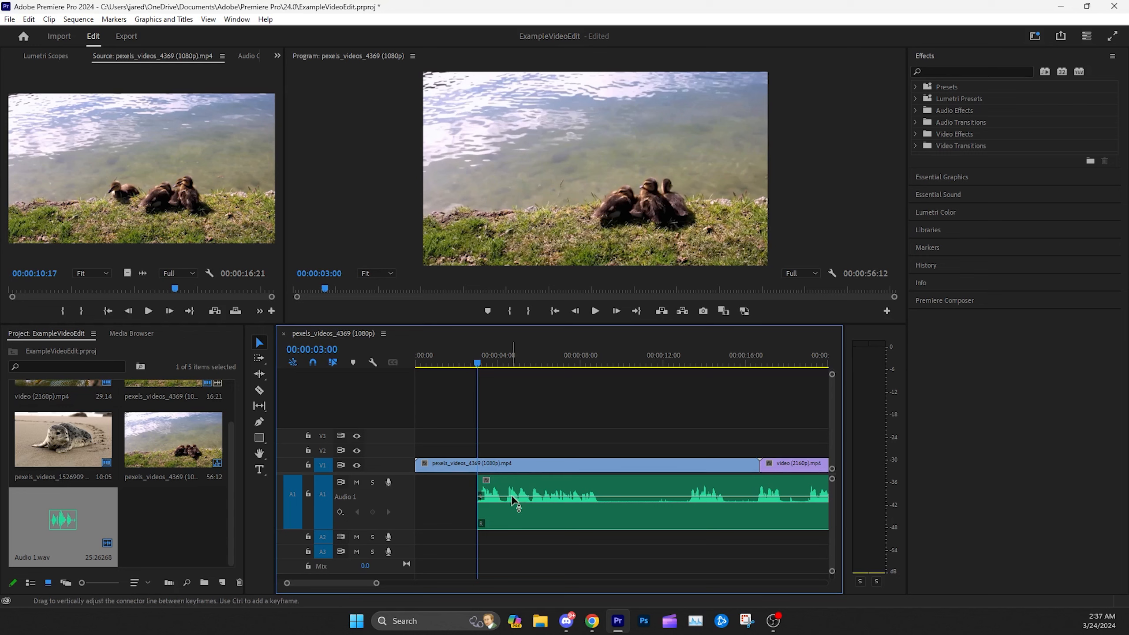
left_click(555, 312)
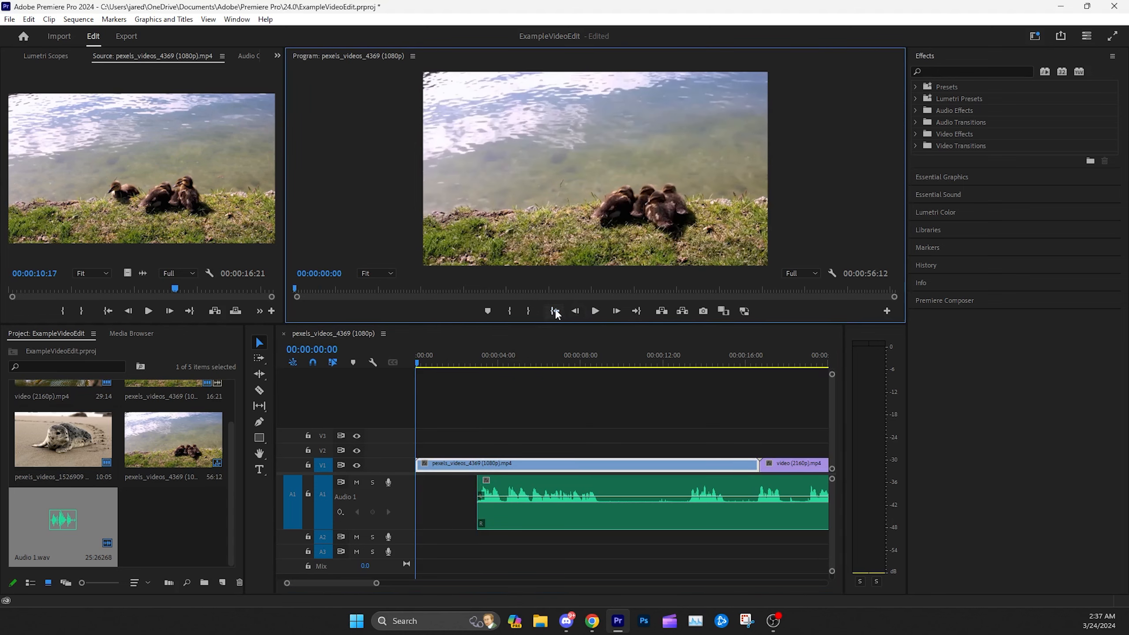
left_click(595, 312)
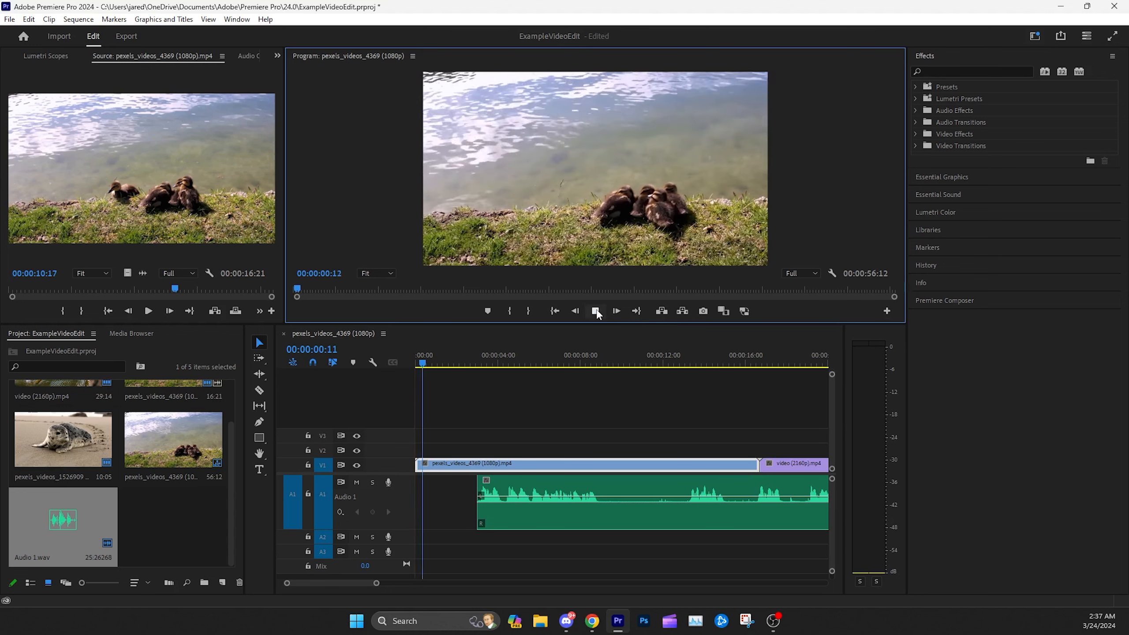
left_click(595, 312)
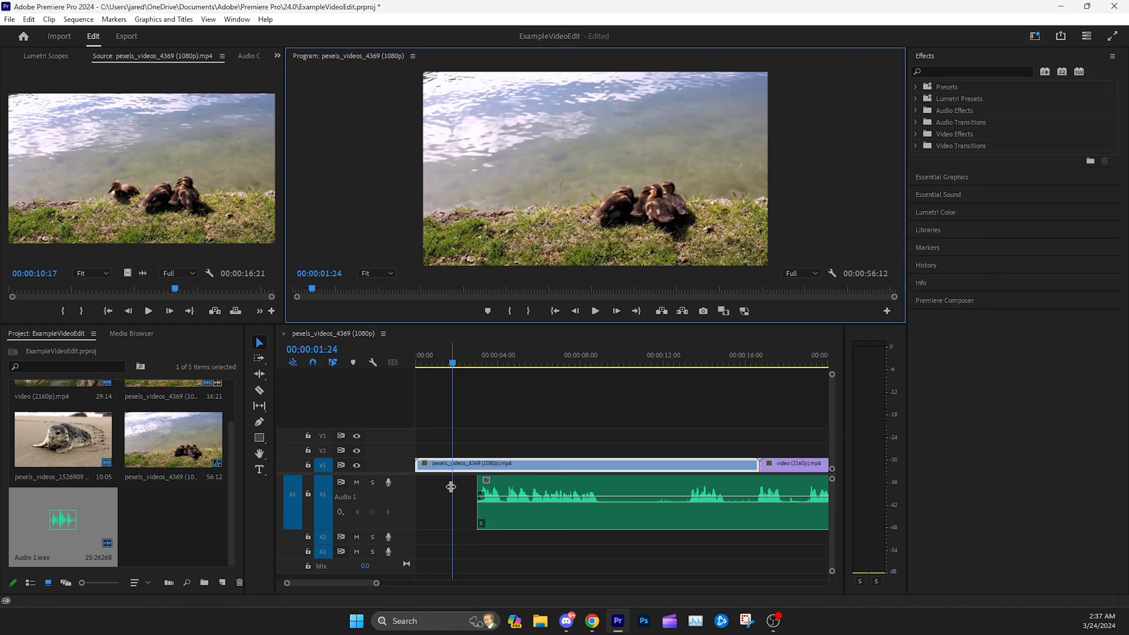
left_click_drag(452, 365, 413, 362)
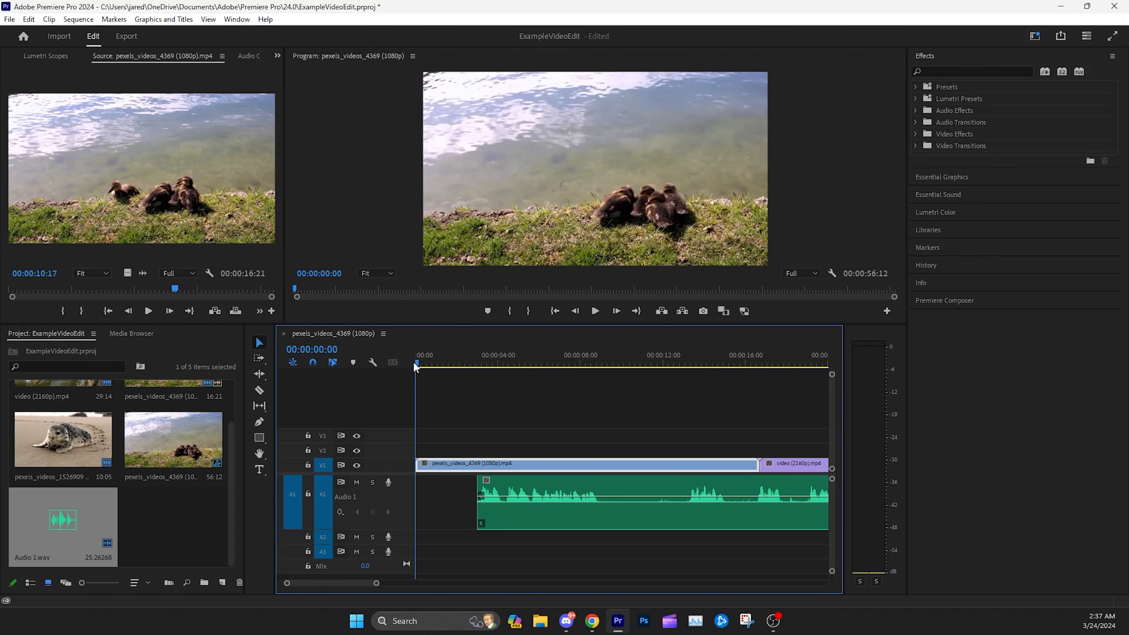
Step: Try moving the remaining Audio 1.wav clip into the empty gap before it on A1, undoing each move
left_click_drag(518, 484, 450, 486)
key("ctrl+z")
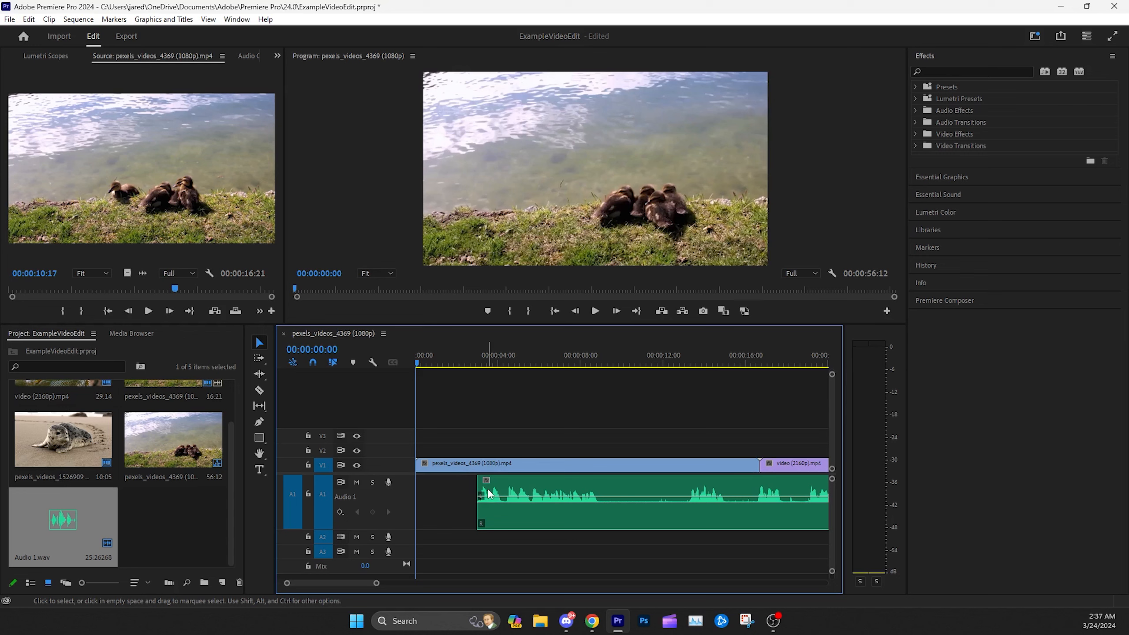
left_click(460, 497)
left_click_drag(500, 490, 437, 493)
key("ctrl+z")
left_click(453, 495)
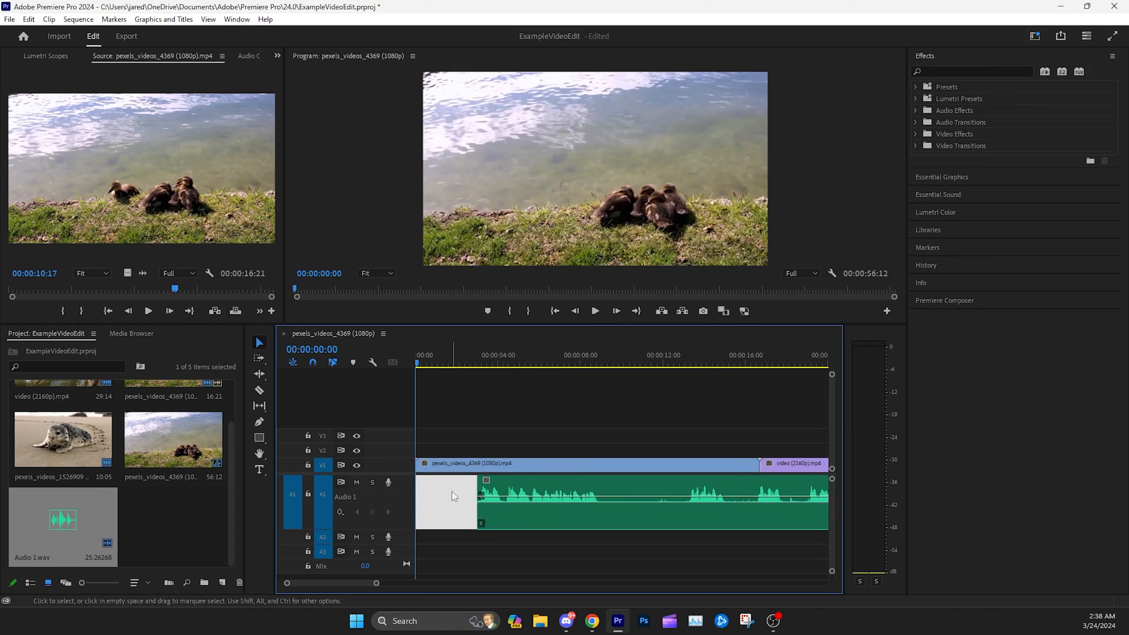
left_click(459, 444)
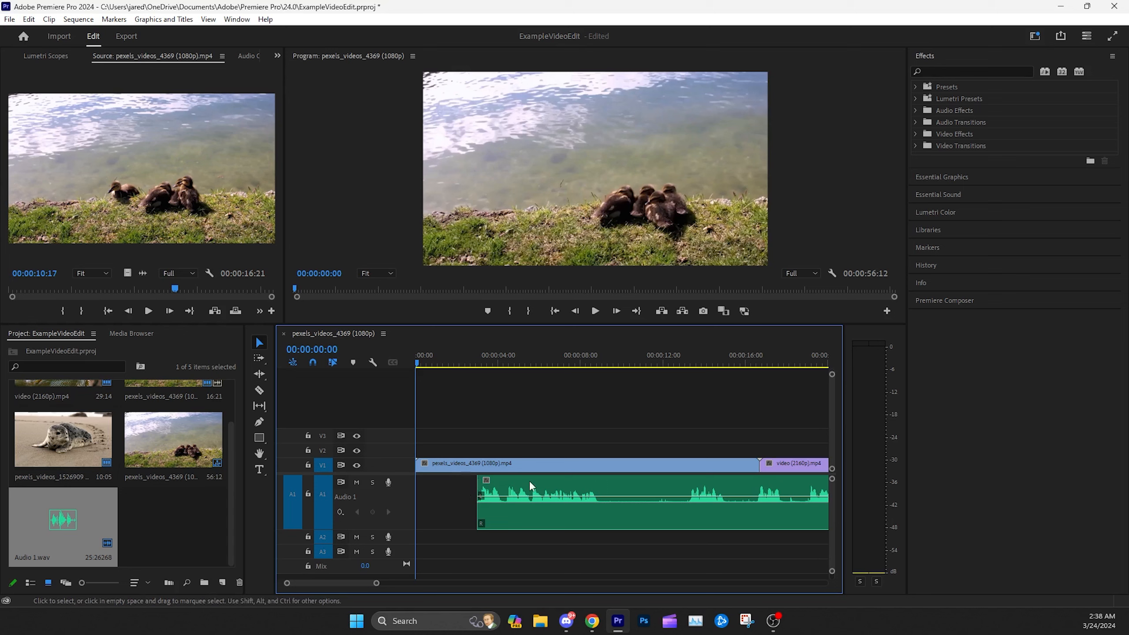
Step: Split Audio 1.wav with the Razor tool at seven points around the silent pauses between the bursts of speech, then return to the Selection tool
left_click_drag(376, 583, 420, 583)
key("c")
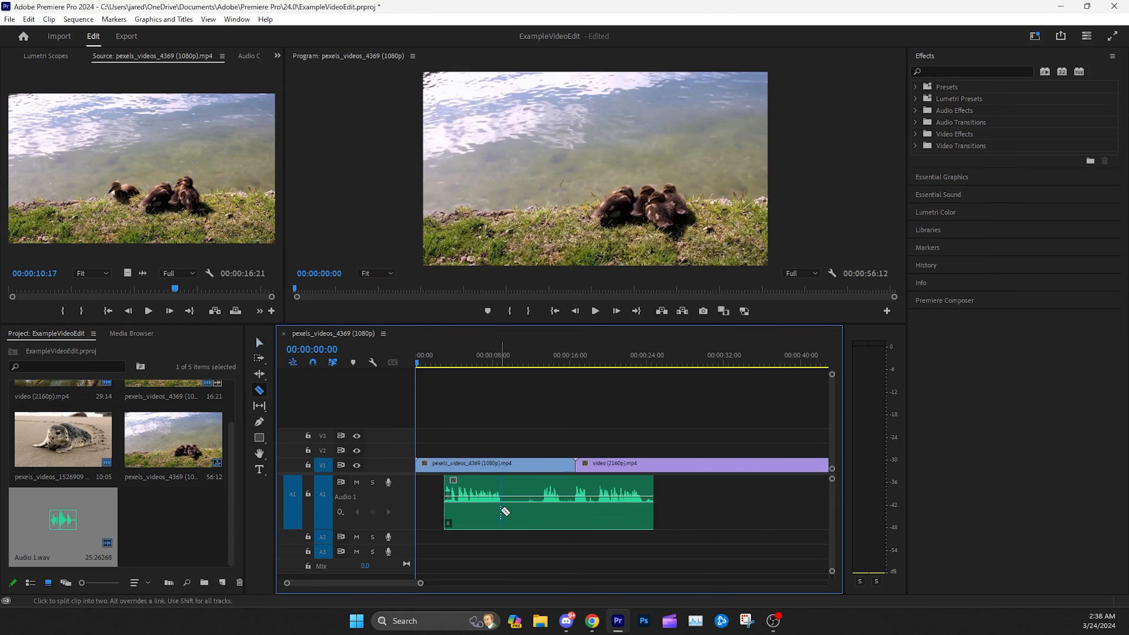
left_click(501, 511)
left_click(542, 512)
left_click(561, 512)
left_click(571, 511)
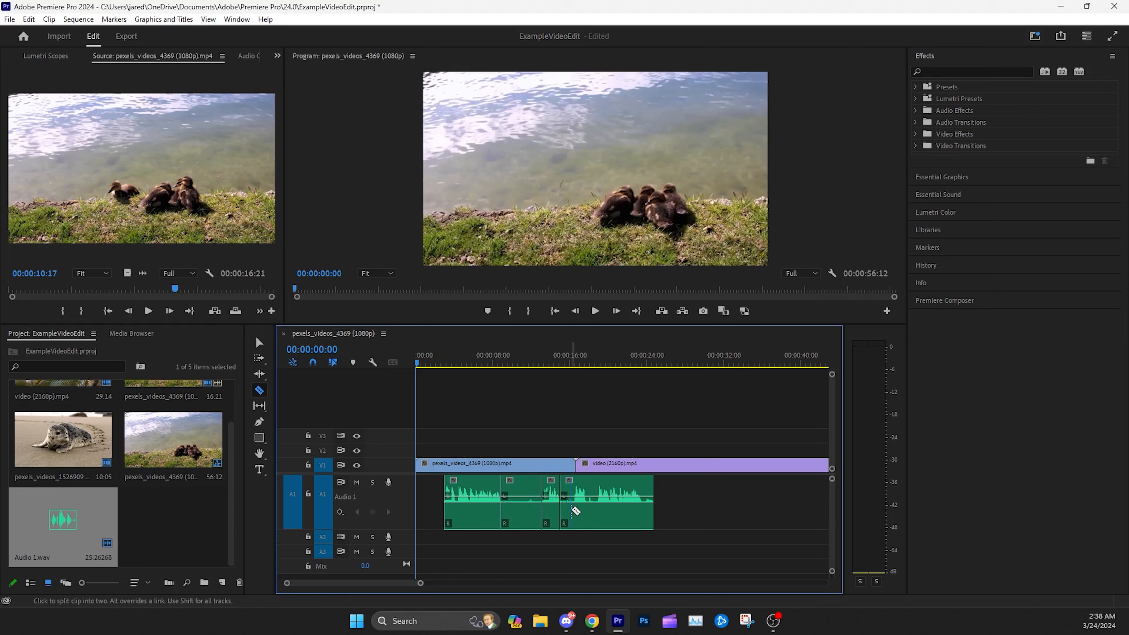
left_click(587, 511)
left_click(596, 511)
left_click(642, 512)
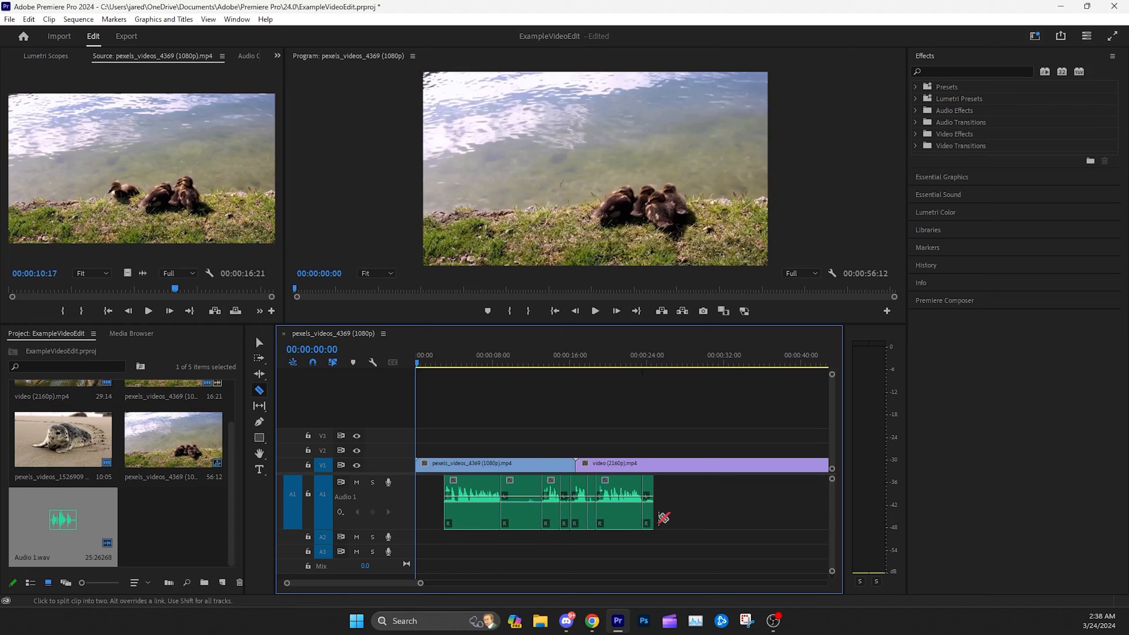
key("v")
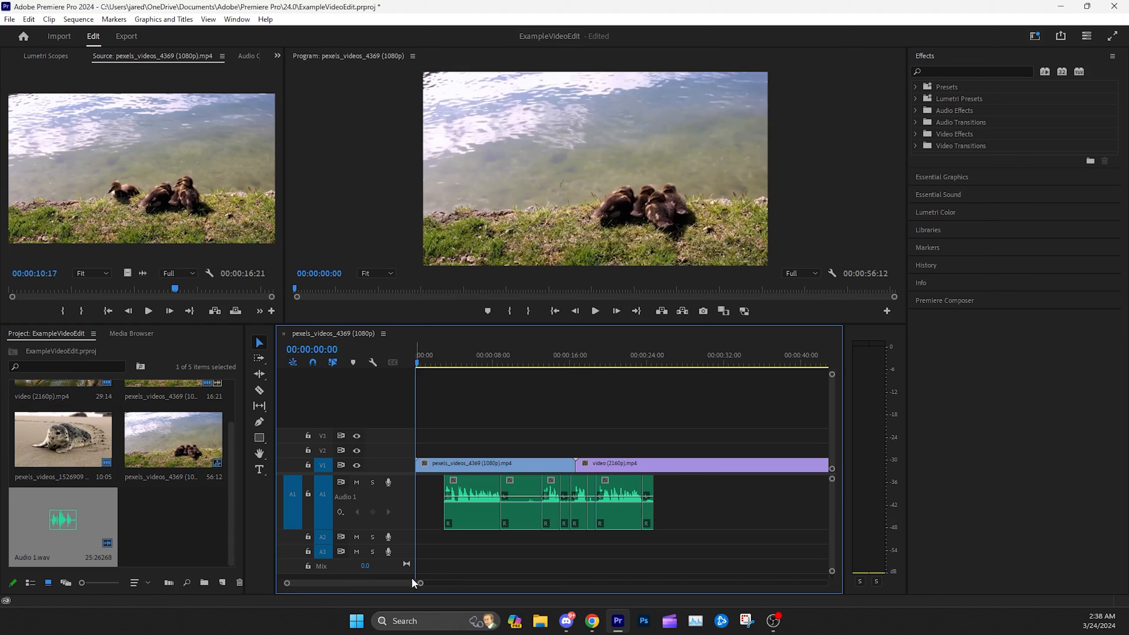
Step: Delete the four silent segments of Audio 1.wav, keeping only the four pieces with speech on A1
left_click_drag(420, 582, 389, 582)
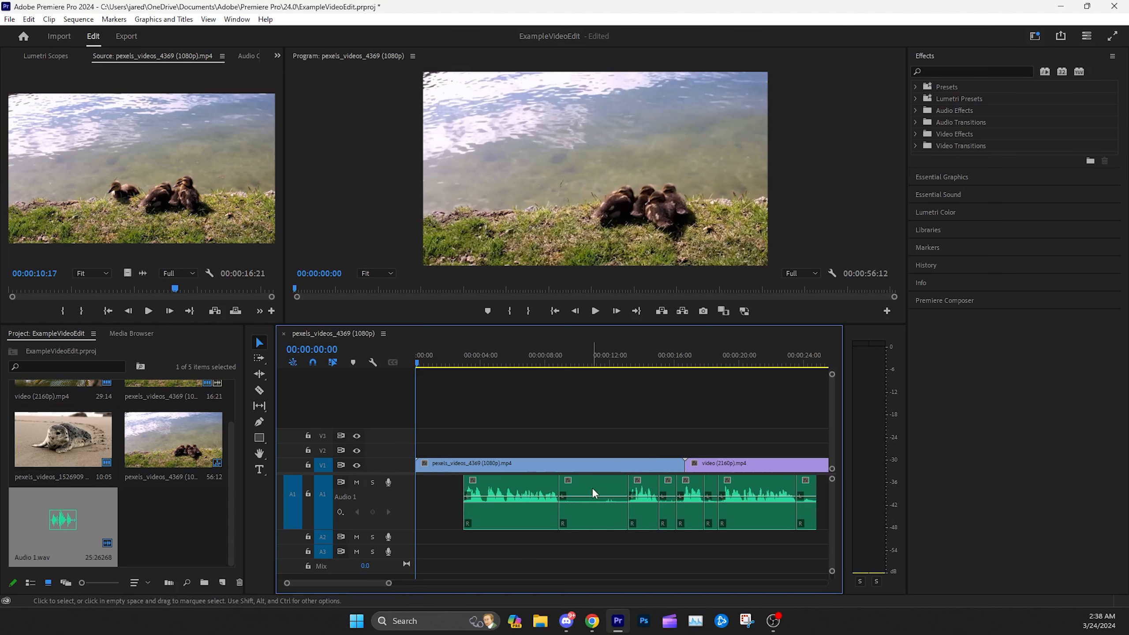
left_click(592, 486)
key("Delete")
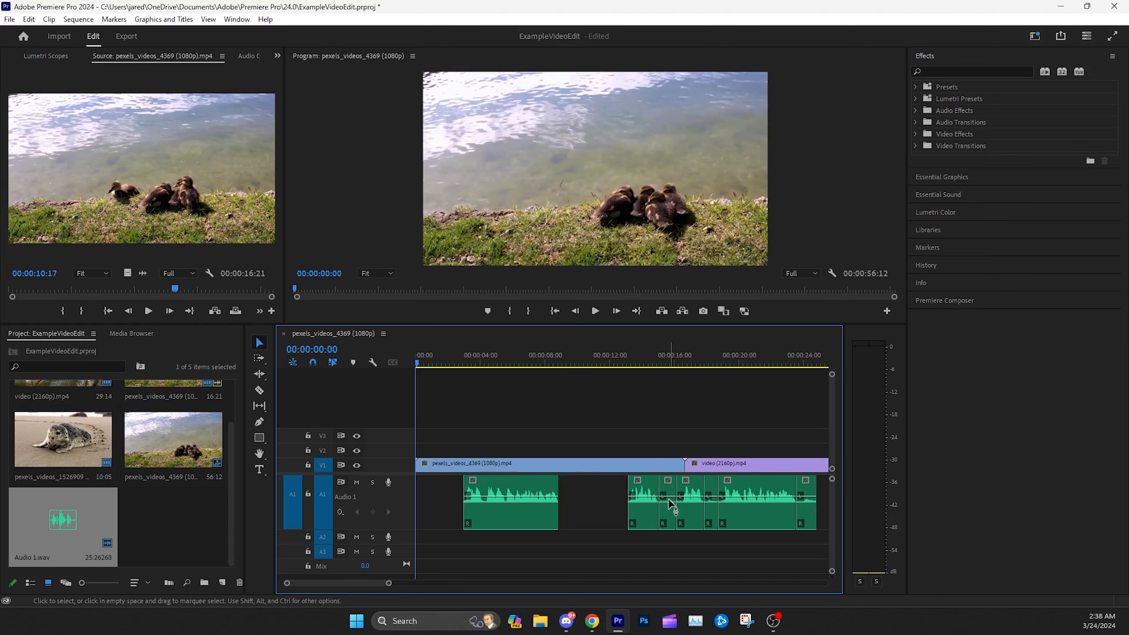
left_click(667, 507)
key("Delete")
left_click(712, 511)
key("Delete")
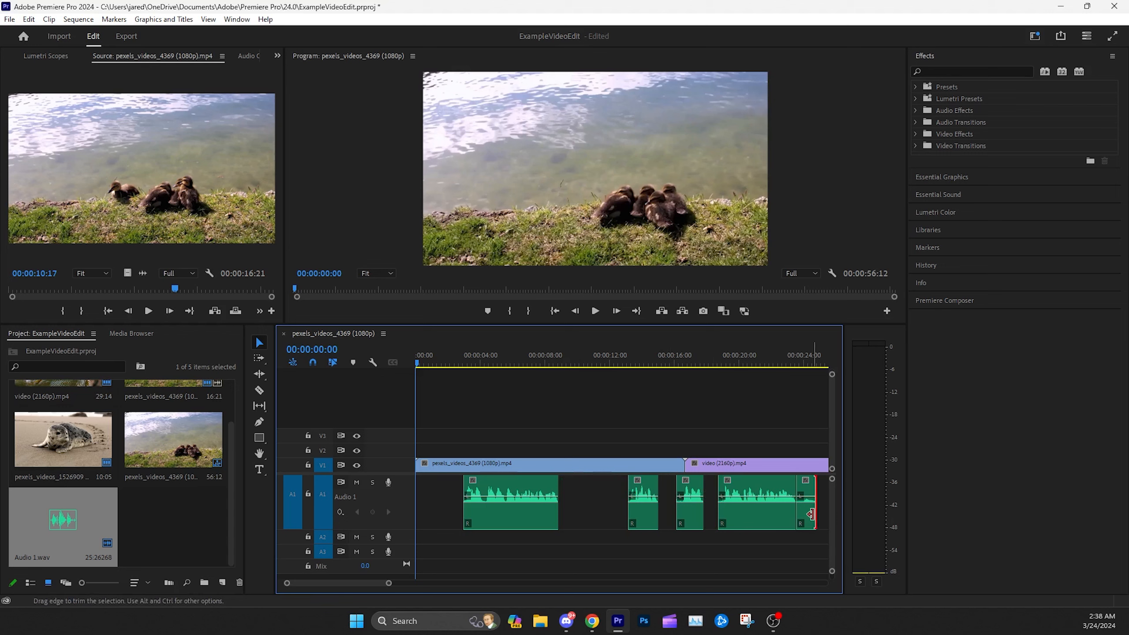
left_click(804, 513)
key("Delete")
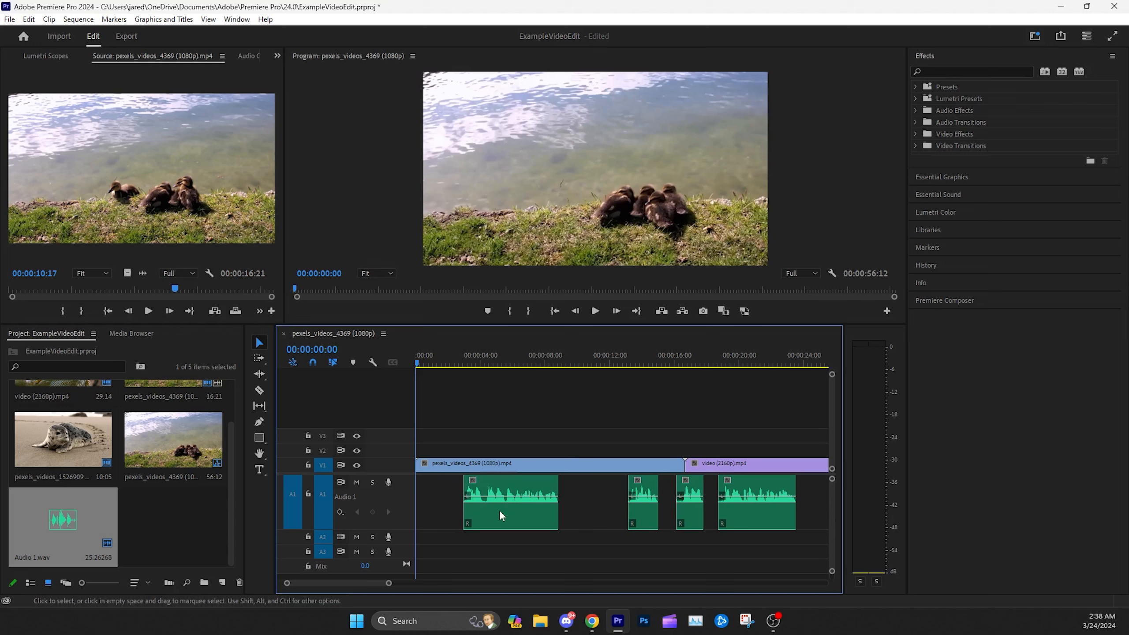
Step: Try closing the gaps by moving the first two speech segments to the start of A1 one by one, and undo the moves
left_click_drag(520, 518, 472, 518)
left_click_drag(643, 511, 538, 516)
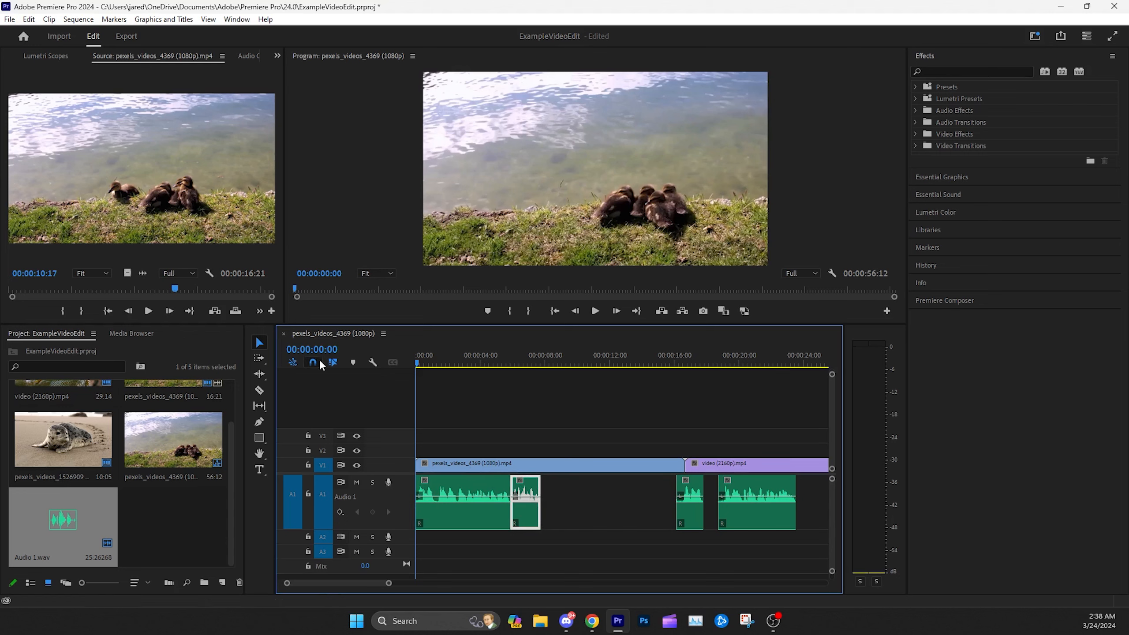
key("ctrl+z")
key("ctrl+z")
key("ctrl+z")
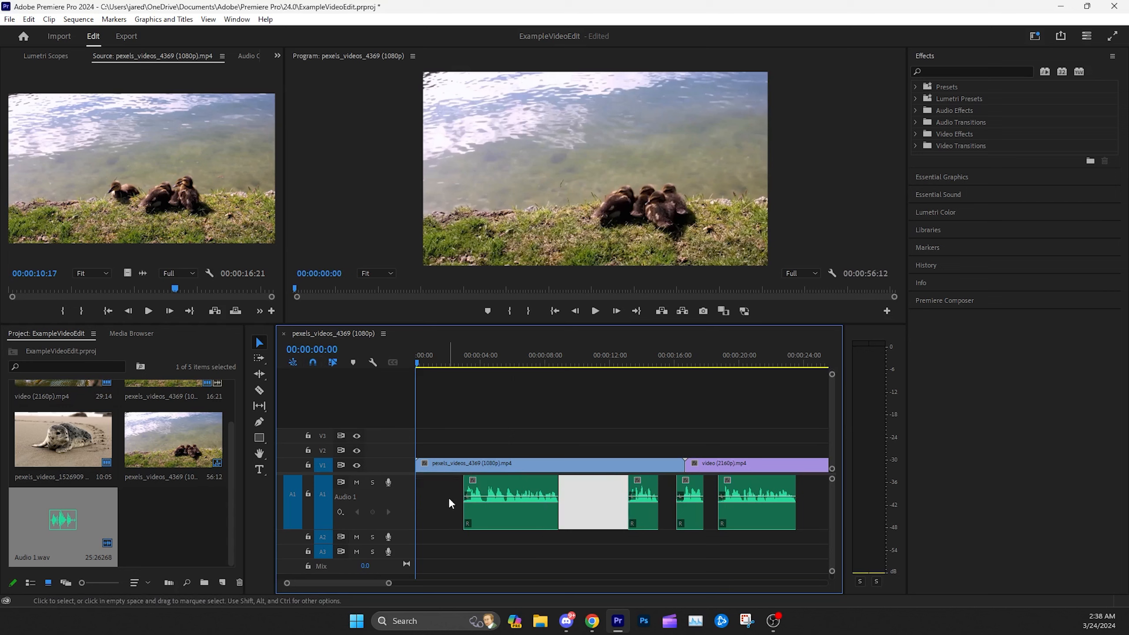
Step: Lock video track V1 and select the empty gap at the start of audio track A1
right_click(443, 498)
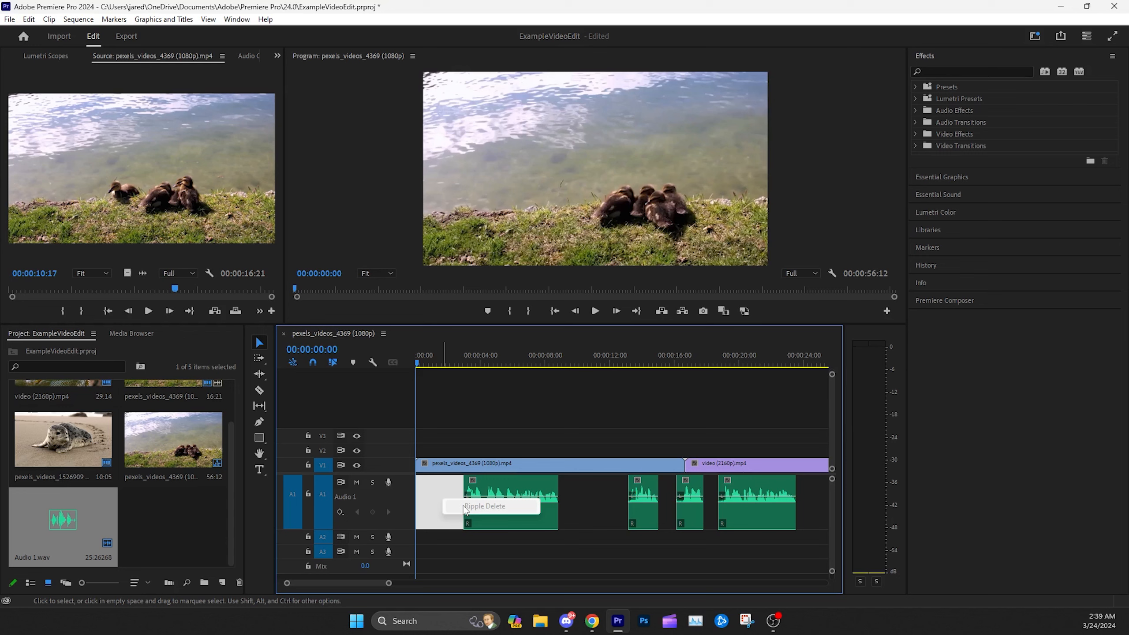
left_click(578, 504)
left_click(307, 465)
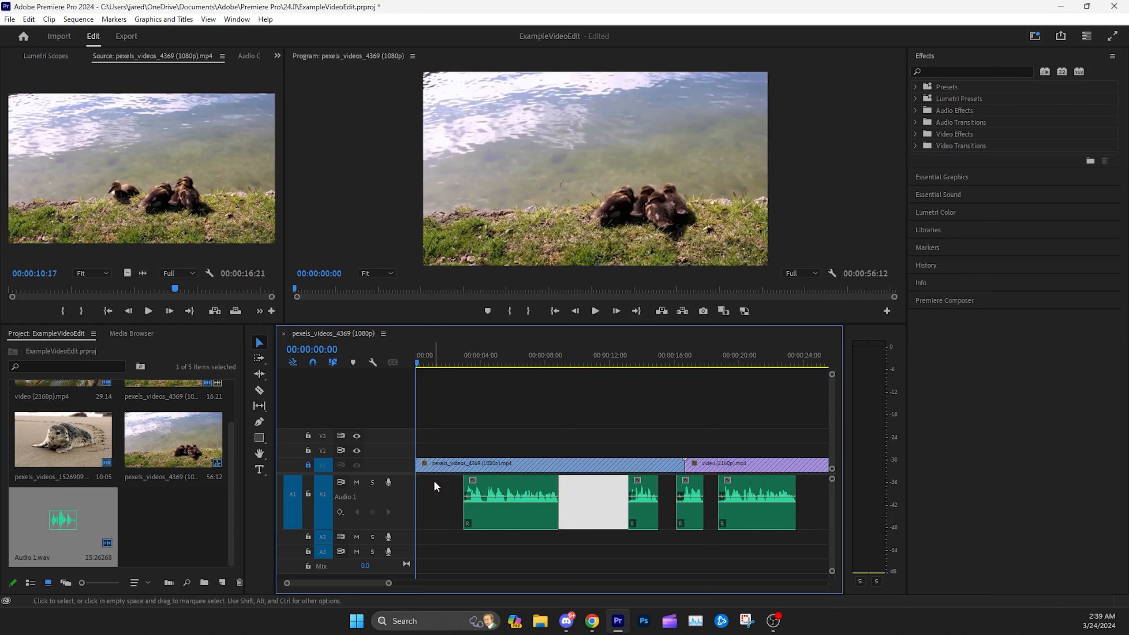
left_click(459, 437)
right_click(439, 501)
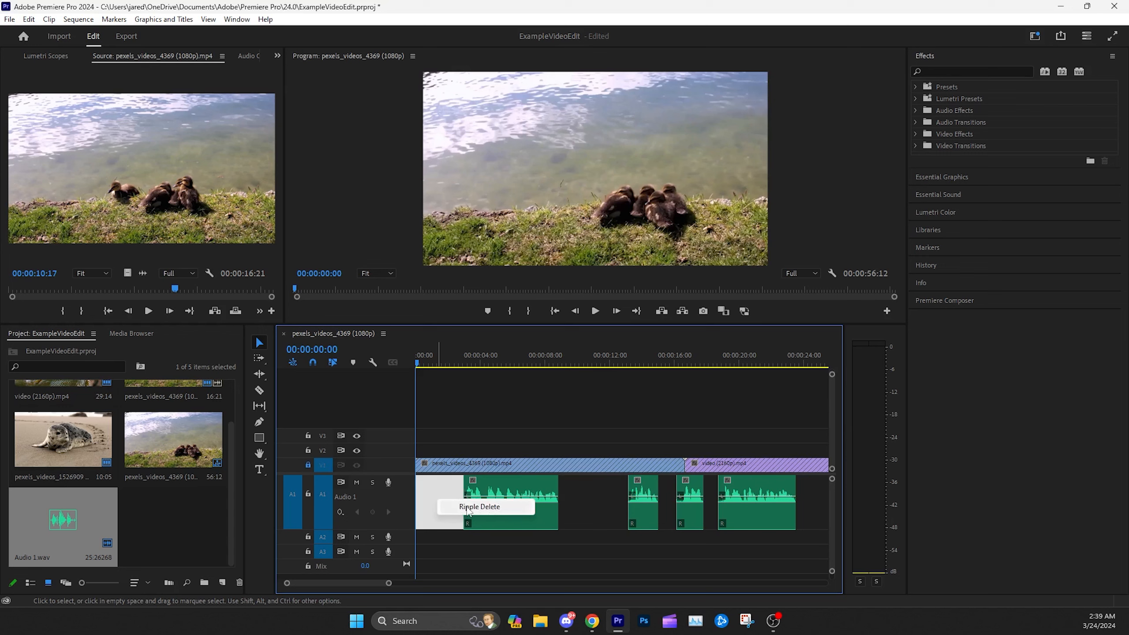
left_click(577, 506)
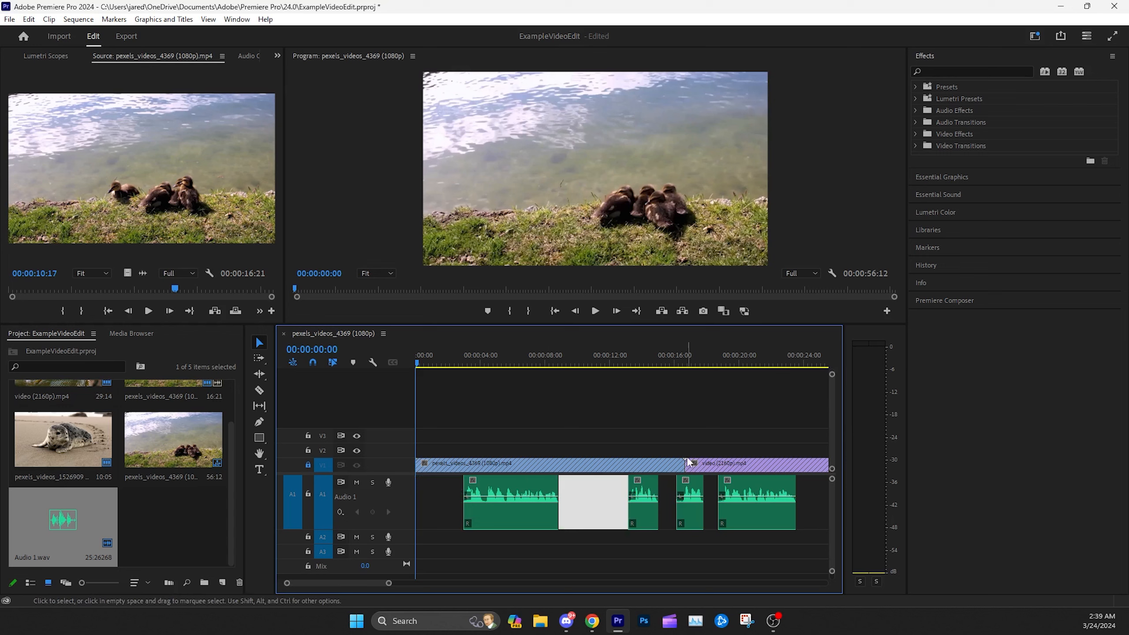
left_click(426, 496)
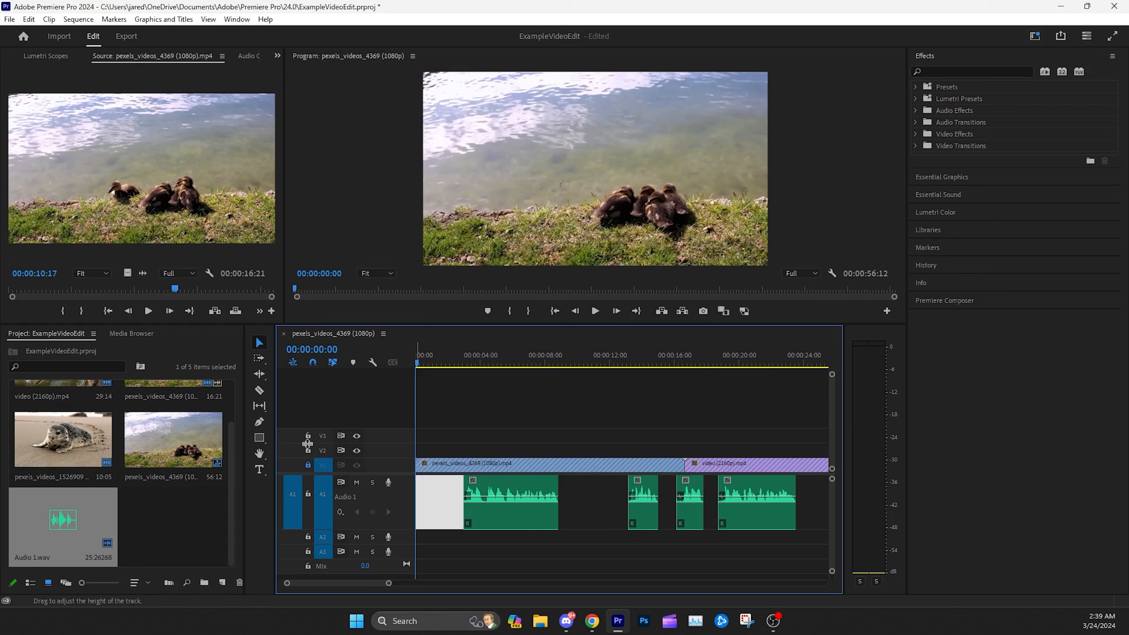
Step: Ripple delete the gap at the start of A1 and the three gaps between the speech segments, joining them end to end
right_click(432, 501)
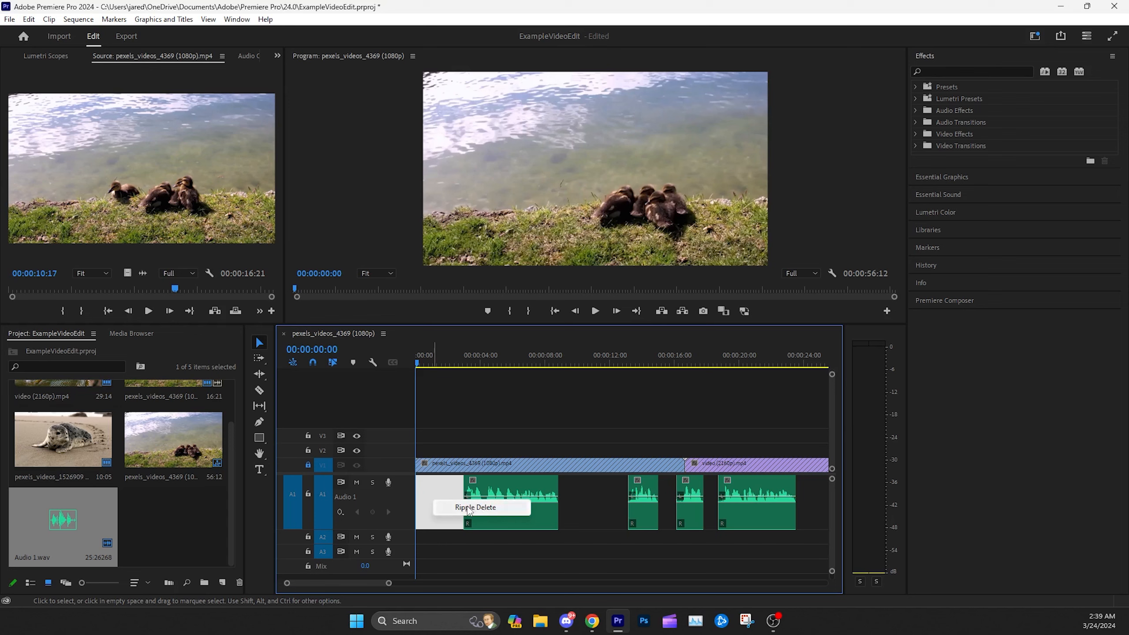
left_click(473, 507)
right_click(538, 503)
left_click(548, 509)
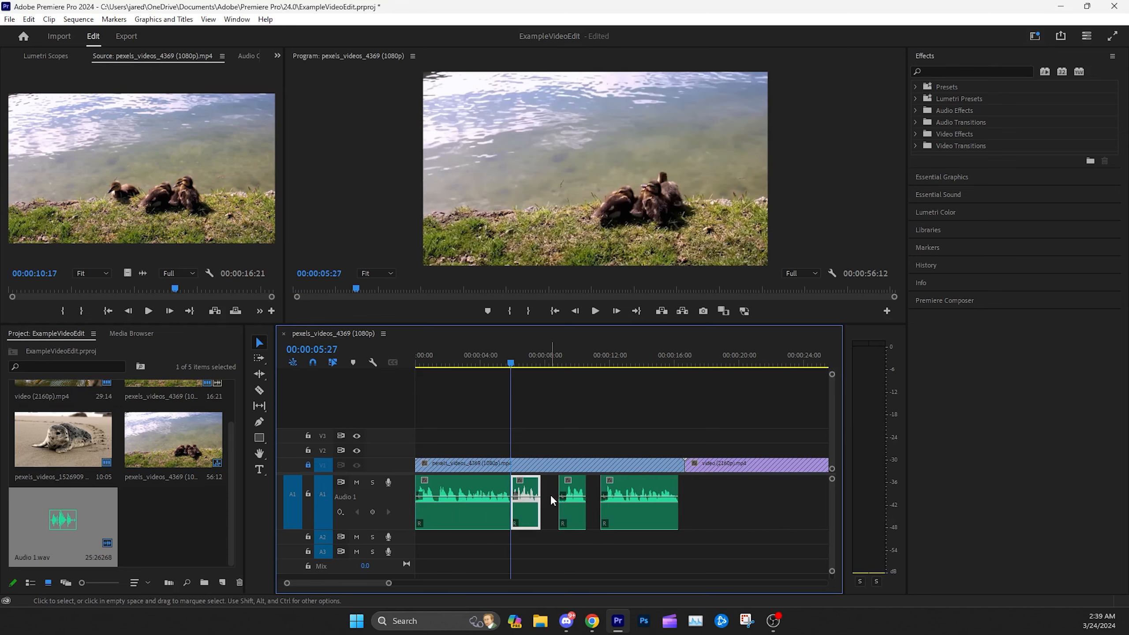
right_click(551, 495)
left_click(563, 506)
left_click(574, 498)
right_click(574, 498)
left_click(596, 508)
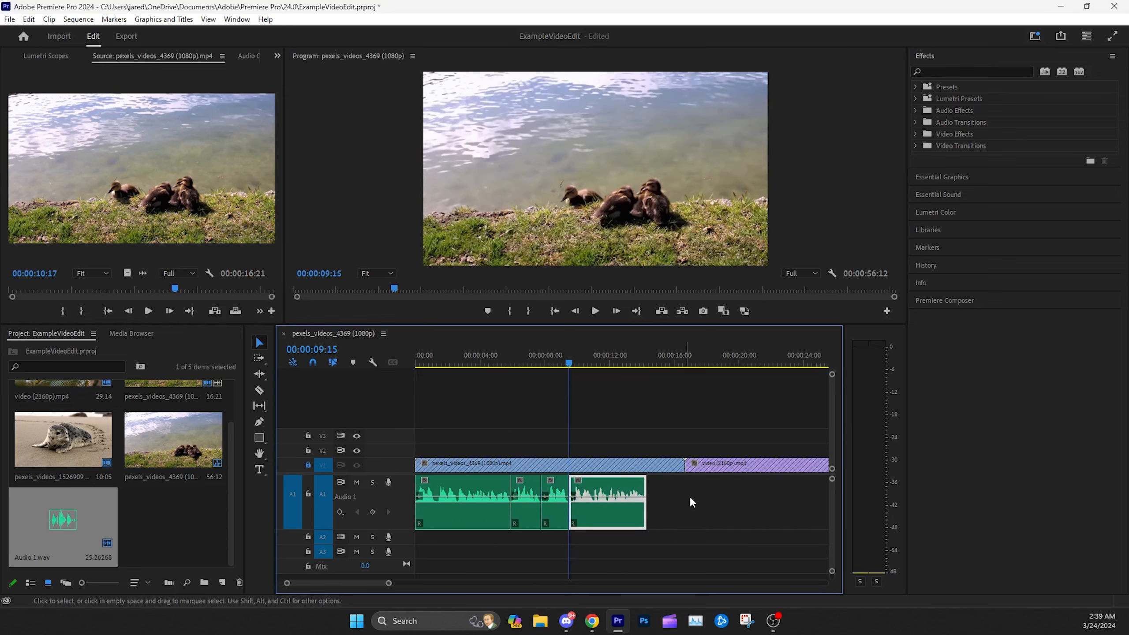
left_click(656, 499)
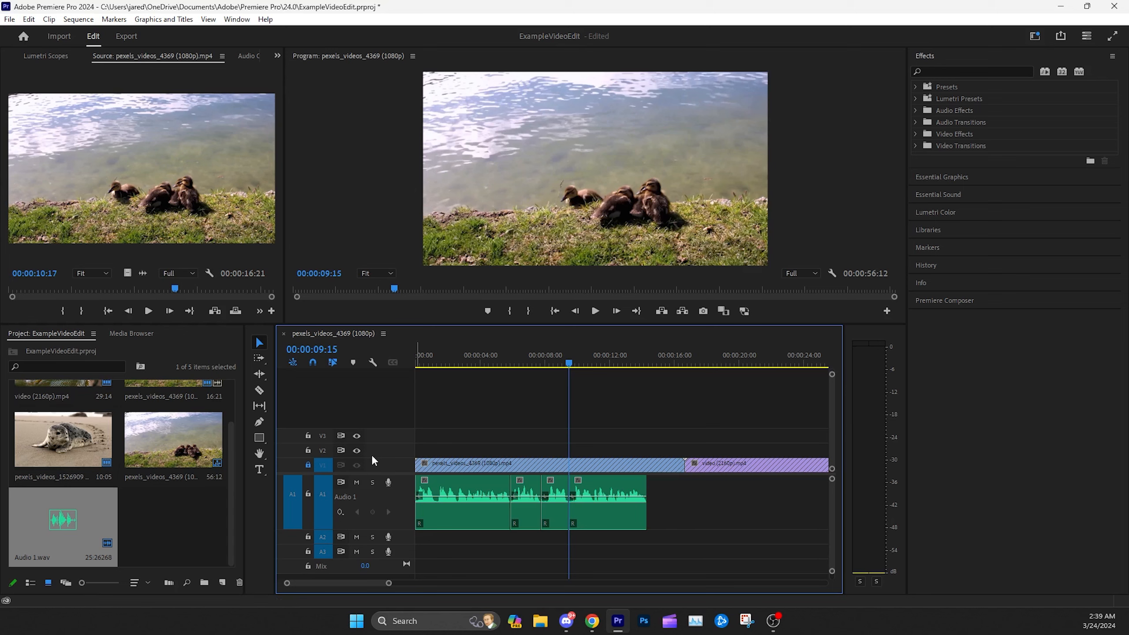
Step: Unlock video track V1 and play the joined narration through to its end
left_click(308, 464)
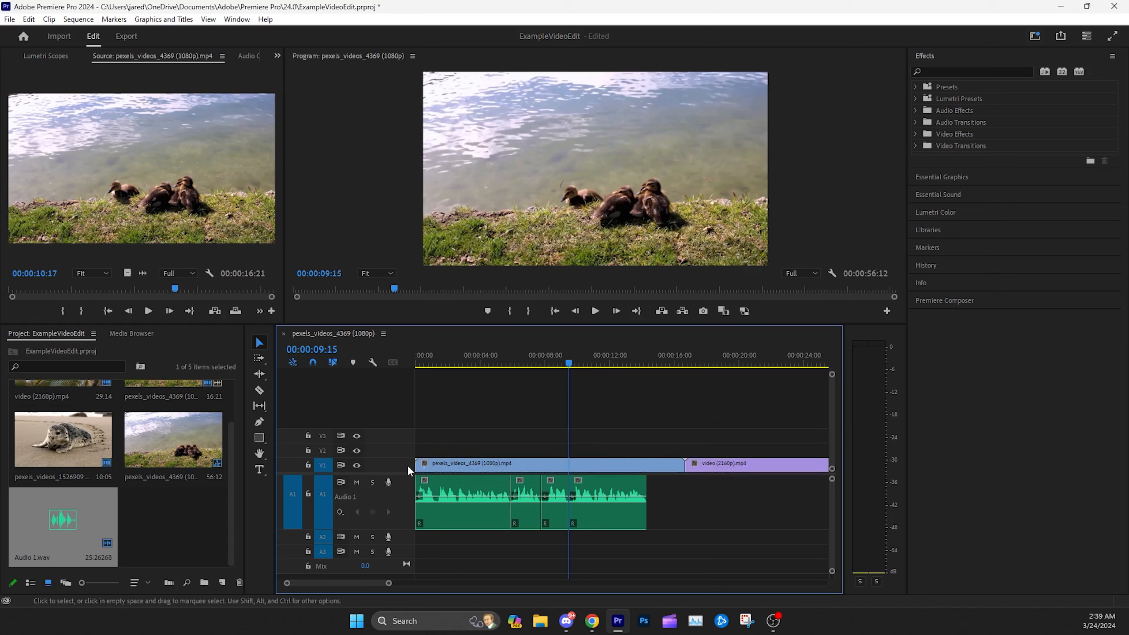
left_click(554, 311)
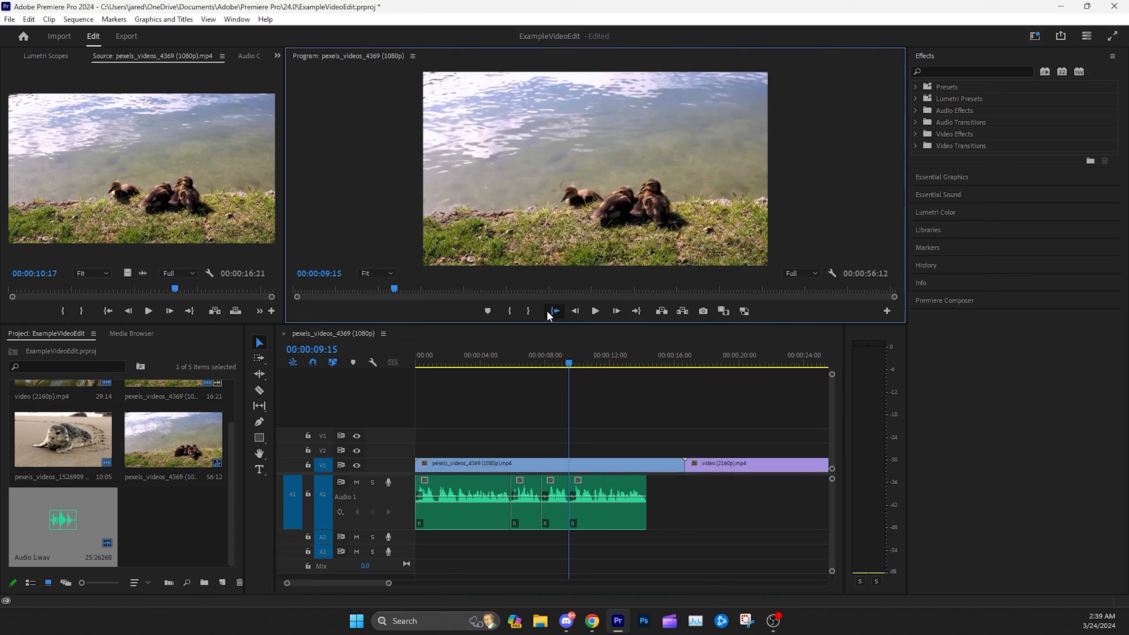
left_click(595, 311)
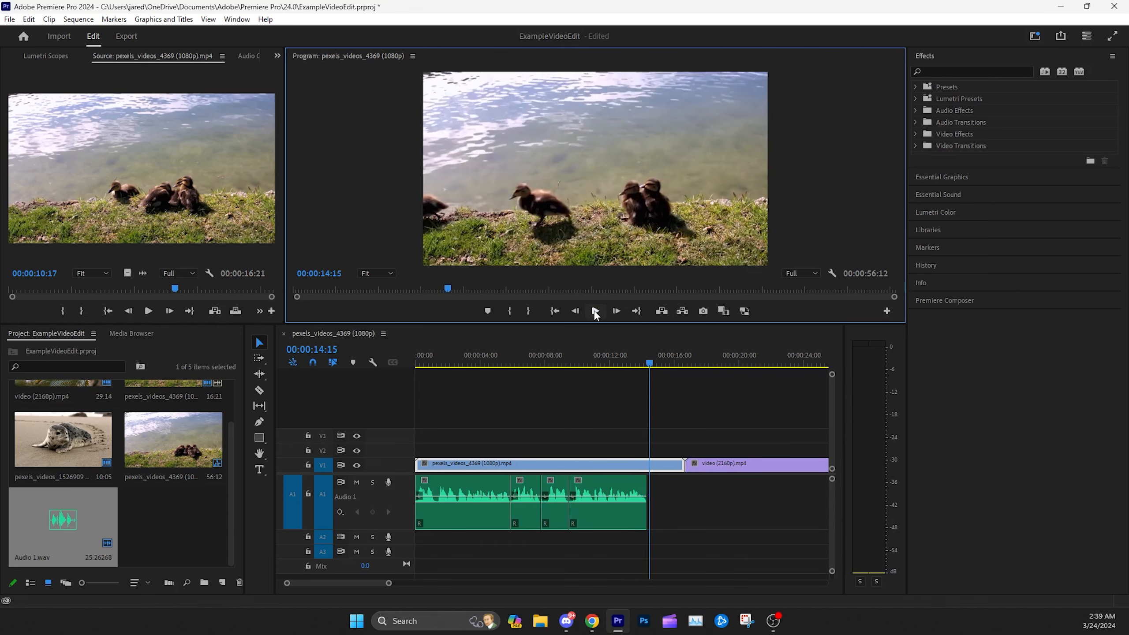
left_click(592, 429)
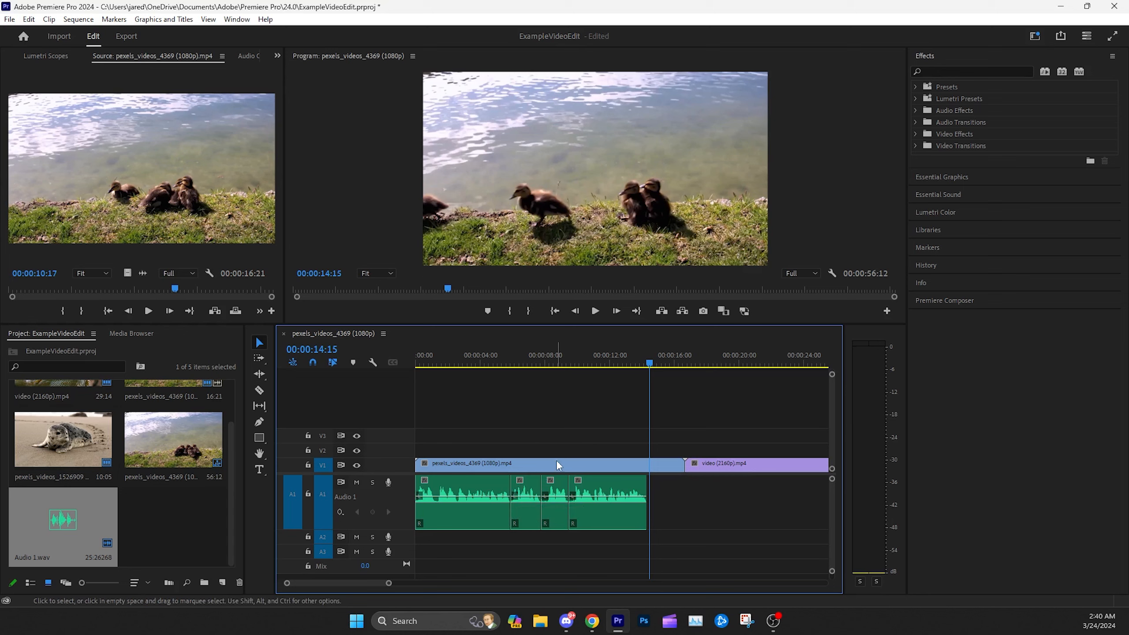
Step: Place the playhead at 00:00:09:21 and expand video track V1 until the clips show thumbnails
left_click_drag(389, 582, 477, 582)
left_click(461, 363)
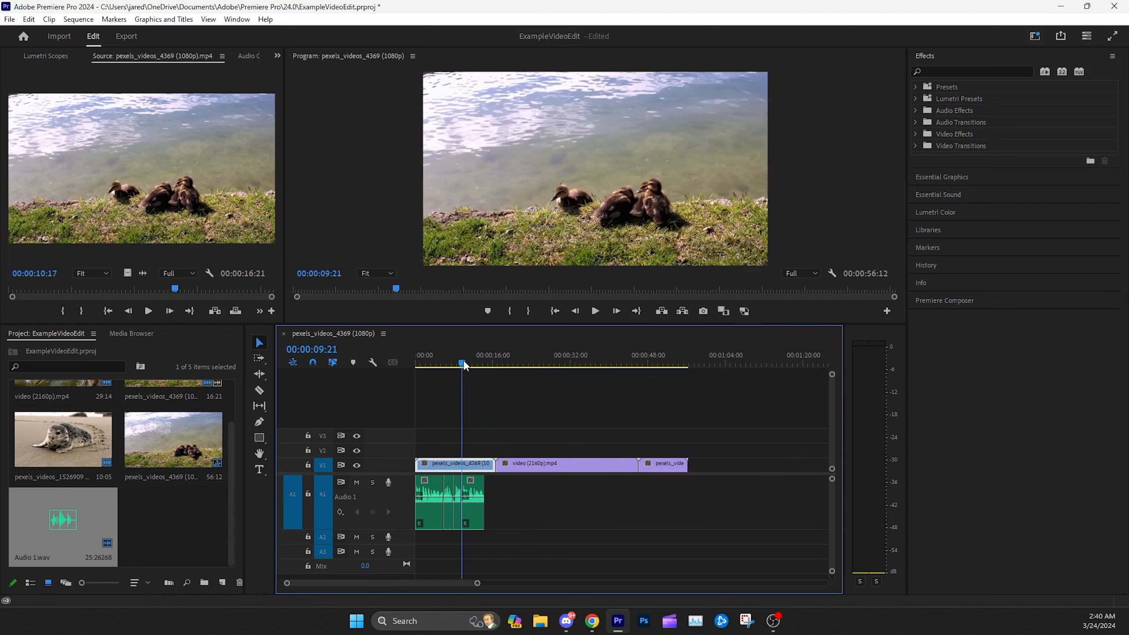
double_click(400, 459)
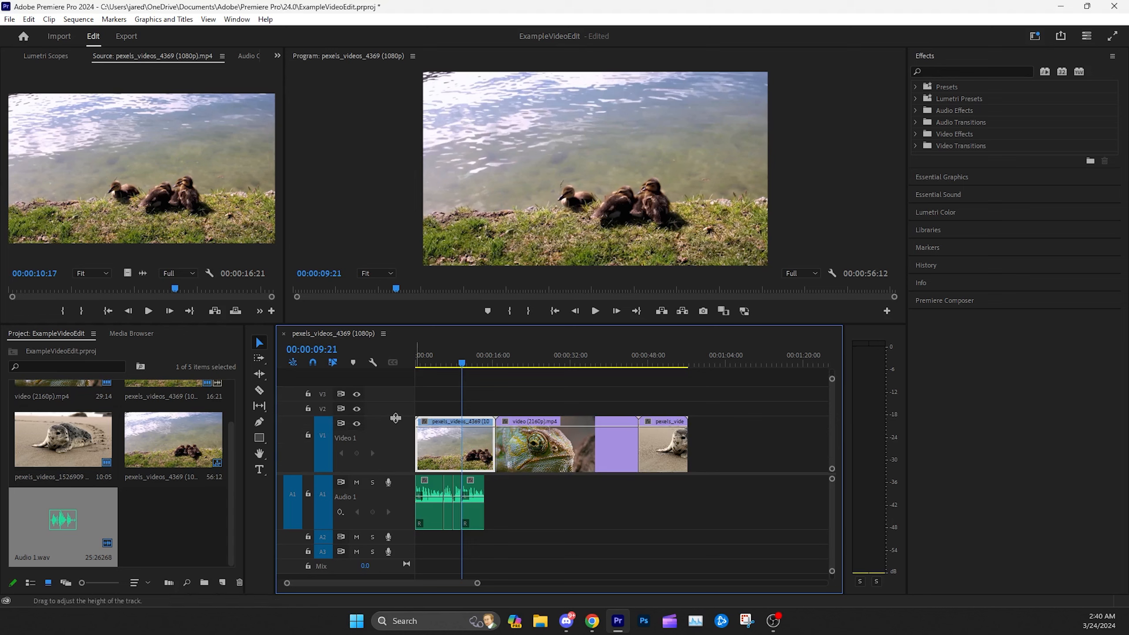
left_click_drag(397, 430, 395, 450)
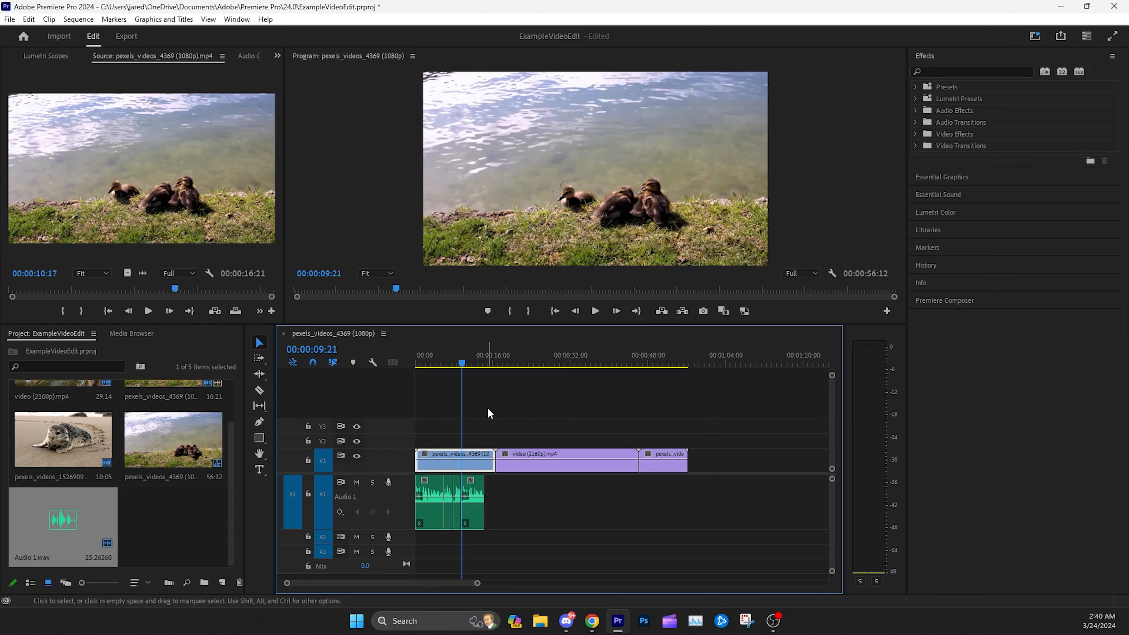
double_click(406, 450)
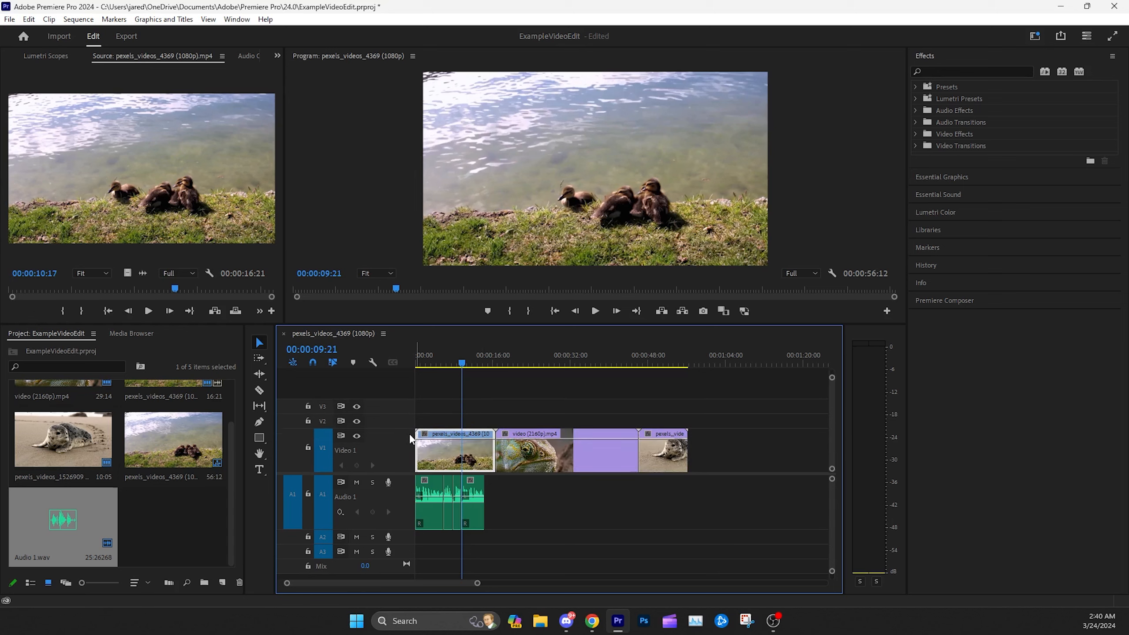
Step: Trim the end of the duckling clip on V1 to the start of the last narration segment and play it from the beginning
left_click_drag(476, 583, 459, 581)
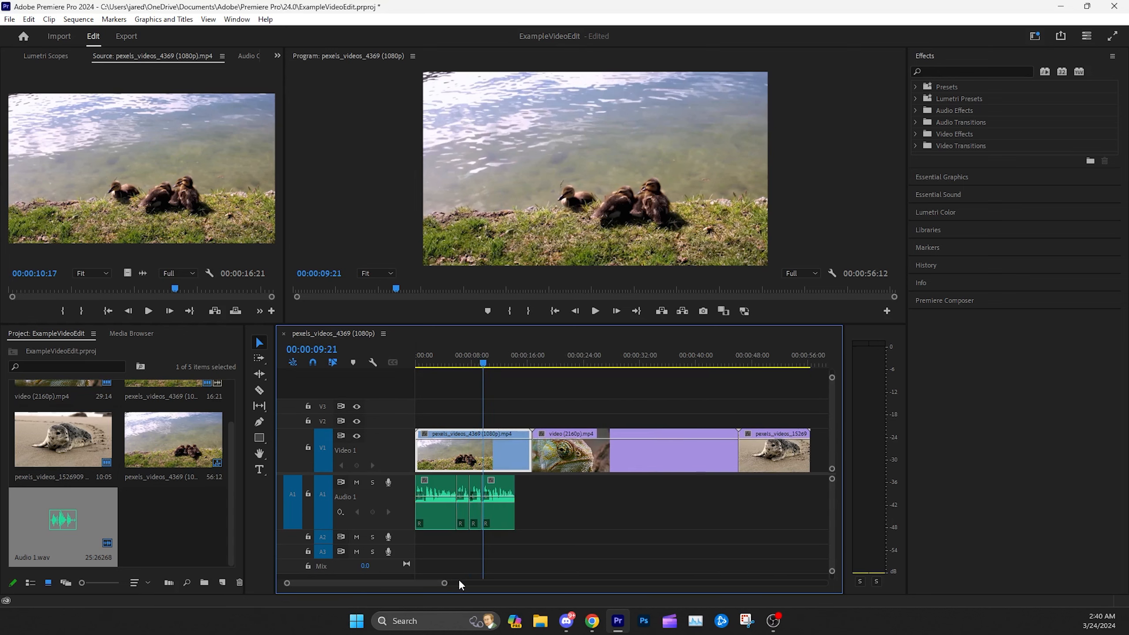
mouse_move(485, 363)
left_mouse_down()
mouse_move(498, 367)
mouse_move(485, 365)
left_mouse_up()
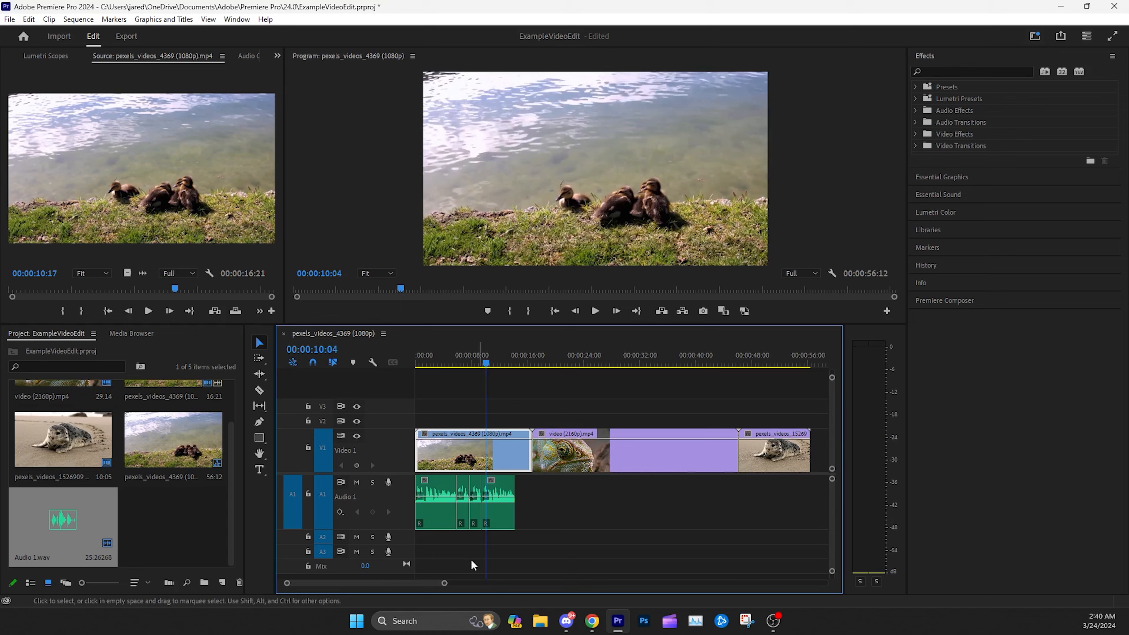
left_click_drag(444, 583, 385, 583)
left_click_drag(700, 447, 577, 443)
left_click(557, 310)
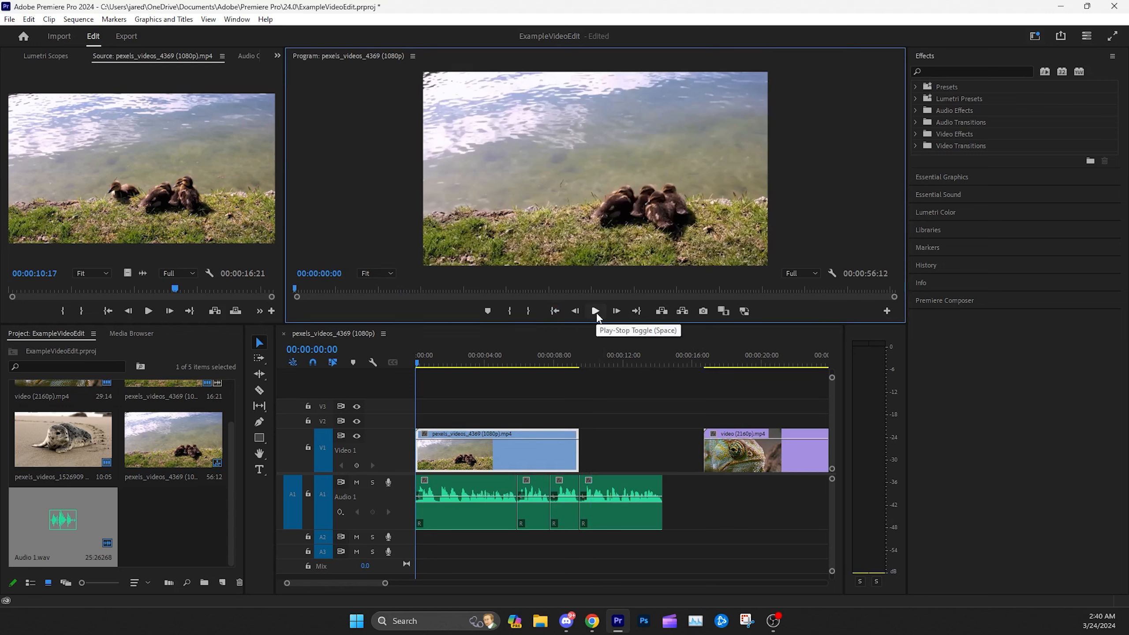
left_click(551, 381)
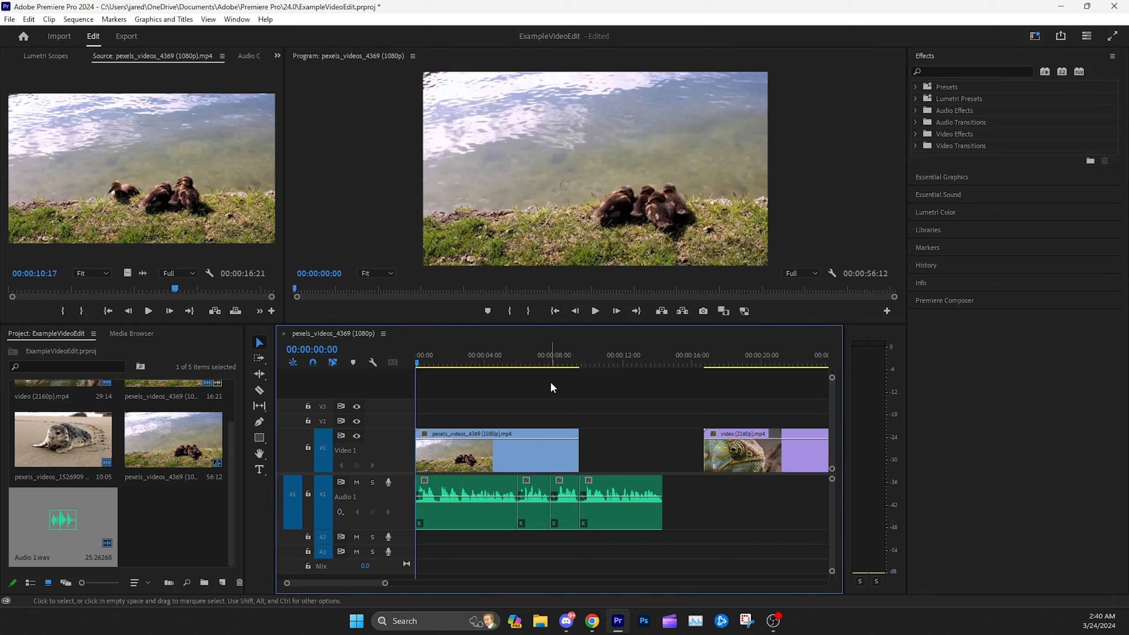
left_click(594, 311)
key("space")
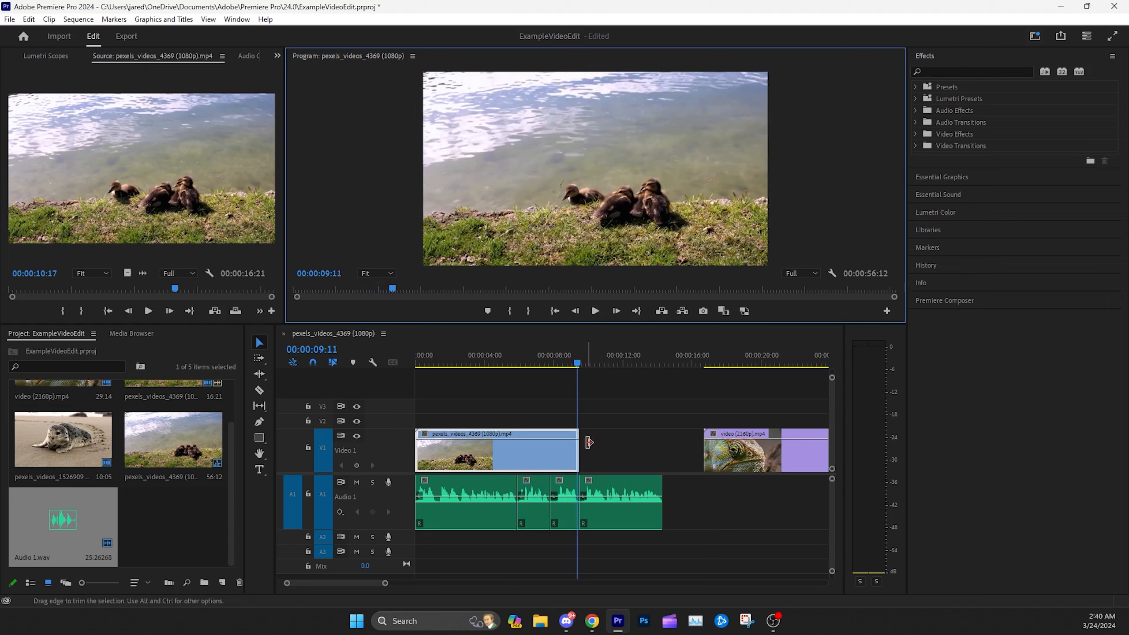
Step: Extend the duckling clip's end back to the start of the chameleon clip and return the playhead to the sequence start
left_click_drag(577, 442, 703, 441)
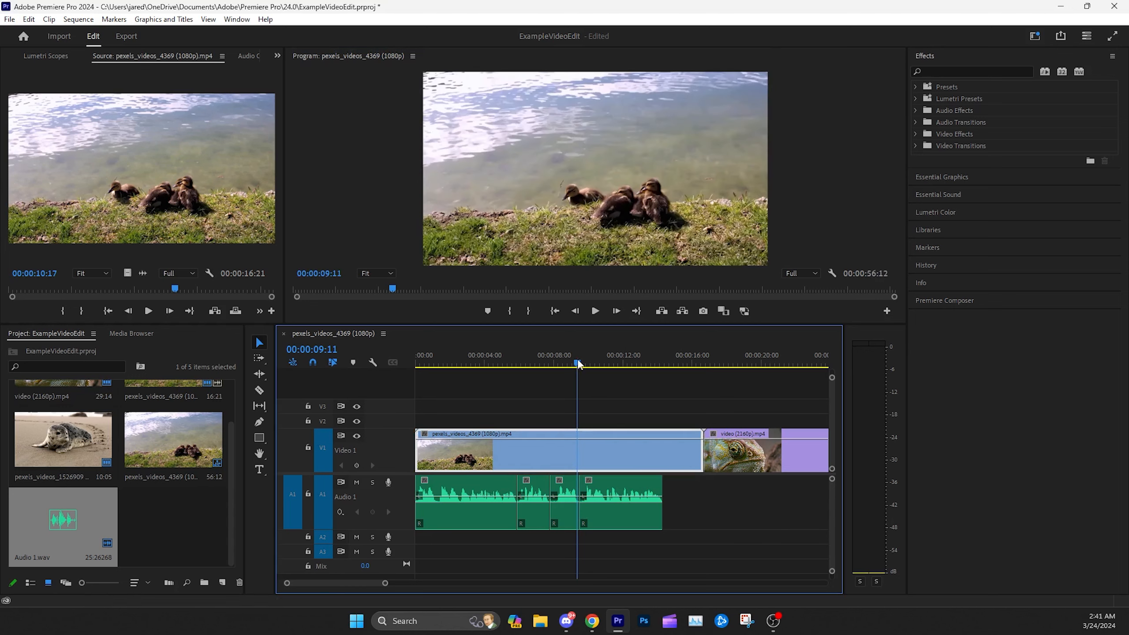
left_click_drag(578, 364, 672, 369)
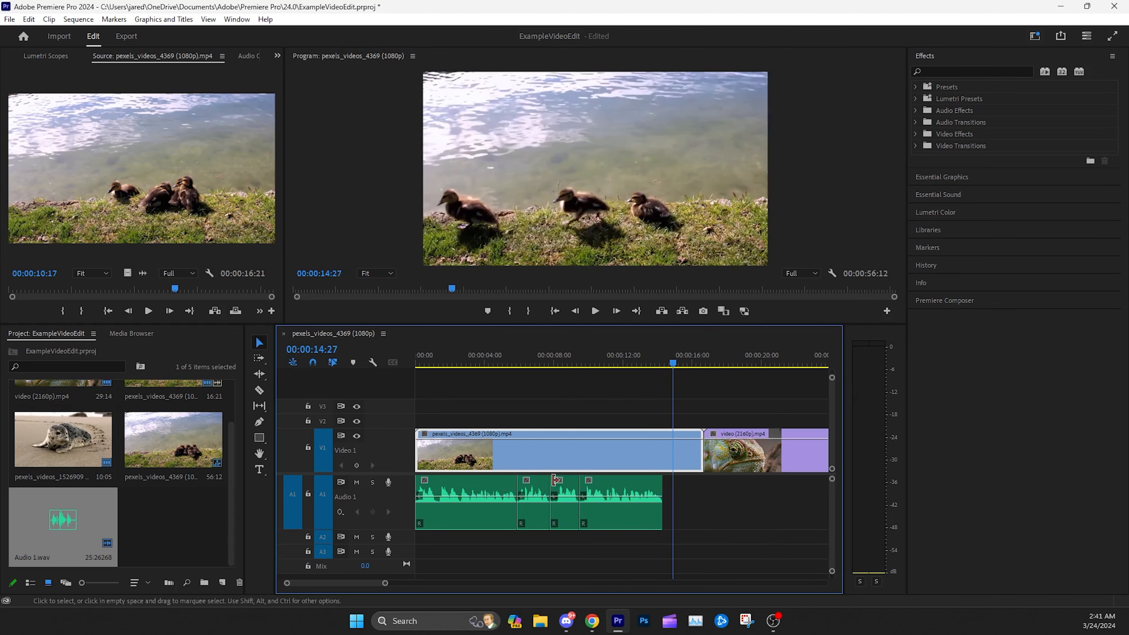
left_click(460, 401)
left_click(559, 311)
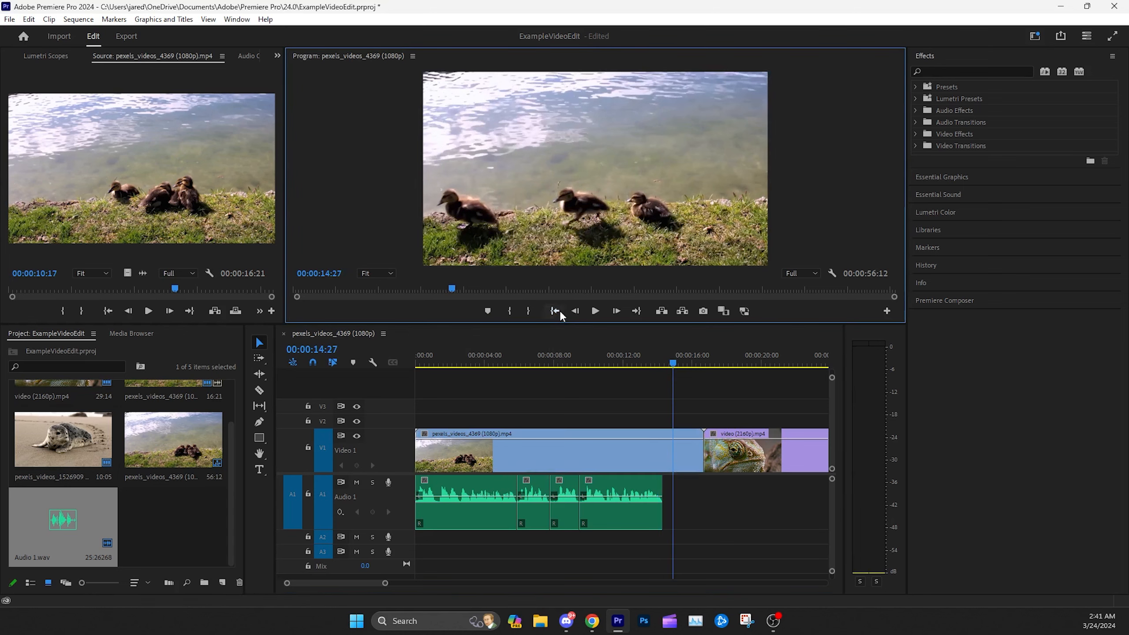
left_click(556, 311)
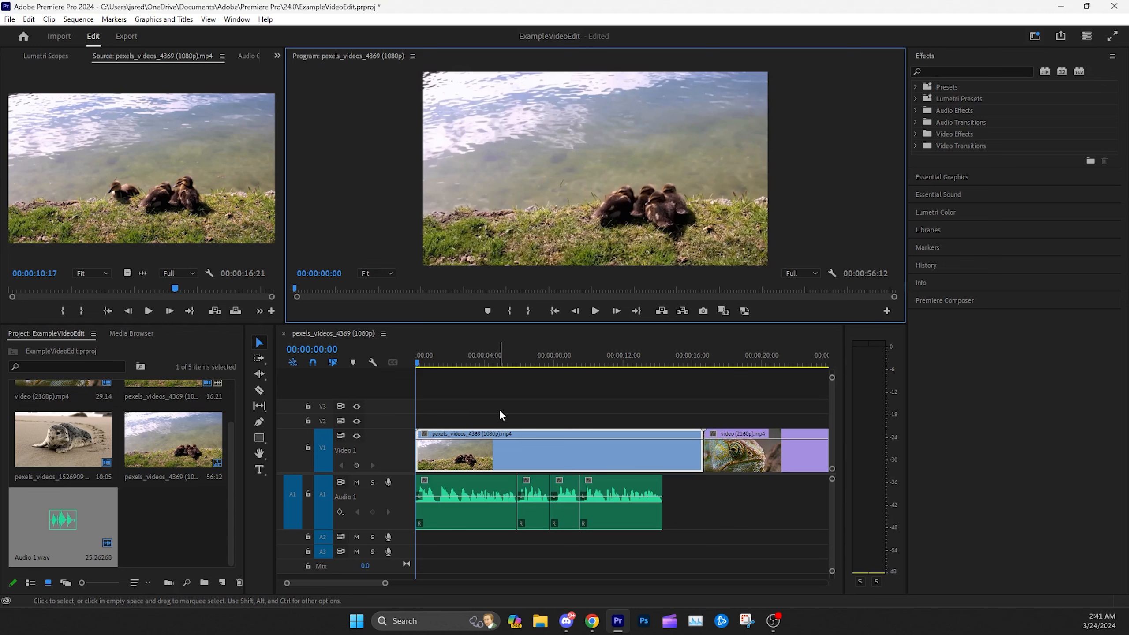
Step: Trim roughly the first two seconds off the start of the duckling clip on V1
left_click(260, 391)
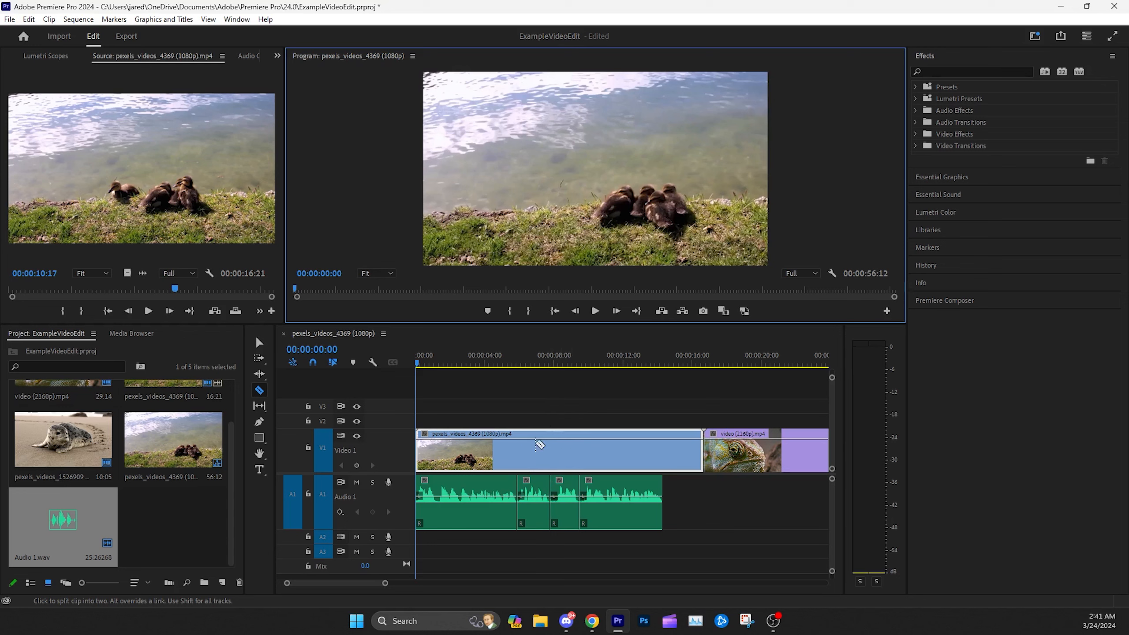
key("v")
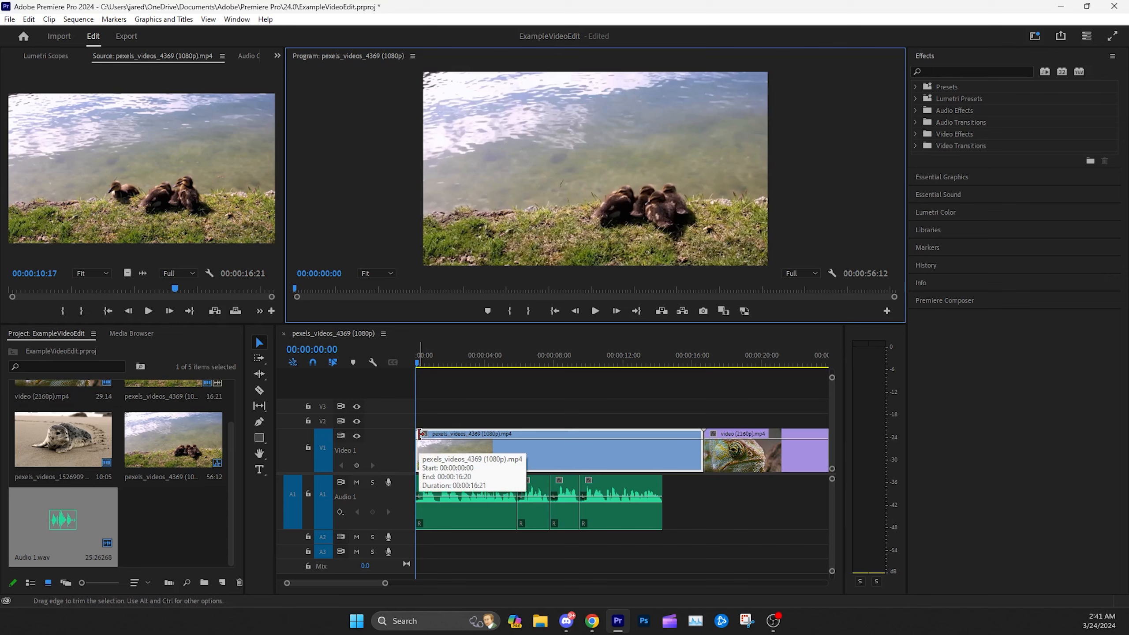
left_click_drag(419, 433, 456, 441)
Step: Split the duckling clip with the Razor tool at about 00:00:05 and delete its leading piece
key("c")
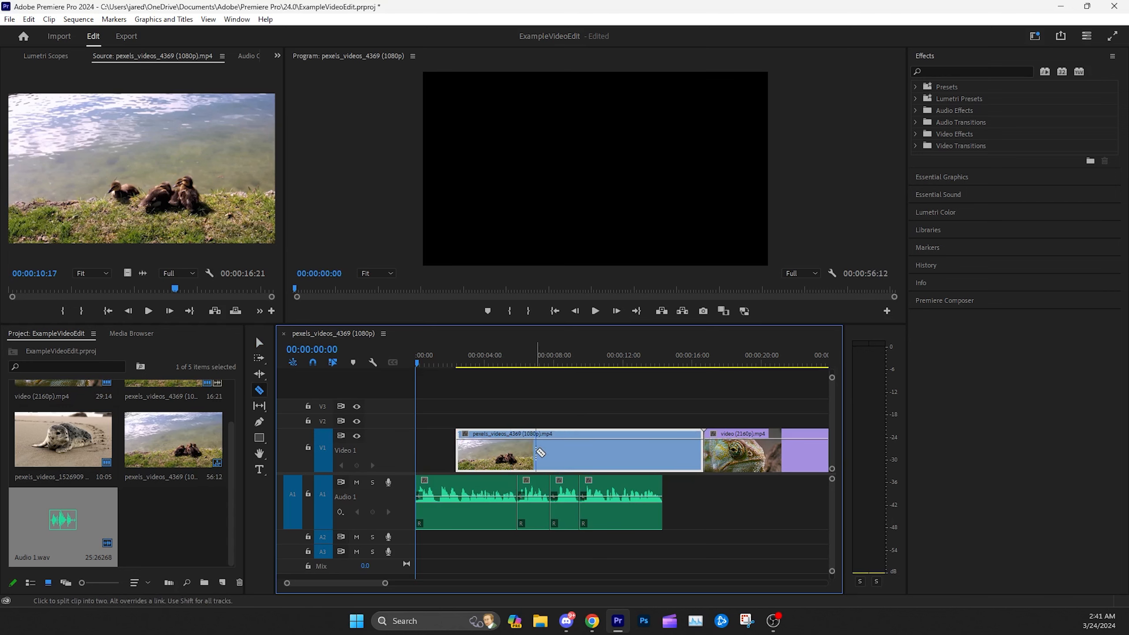
left_click(499, 449)
key("v")
left_click(485, 449)
key("Delete")
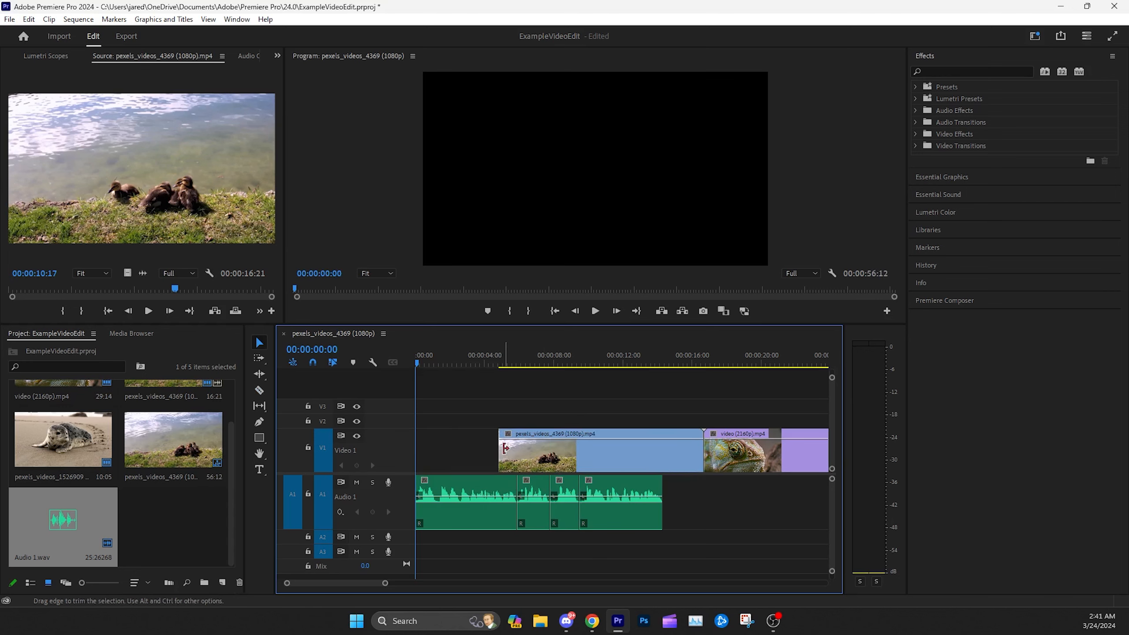
Step: Fit the duckling clip's closing footage on V1 between the sequence start and the start of the last narration segment
left_click_drag(501, 449, 536, 461)
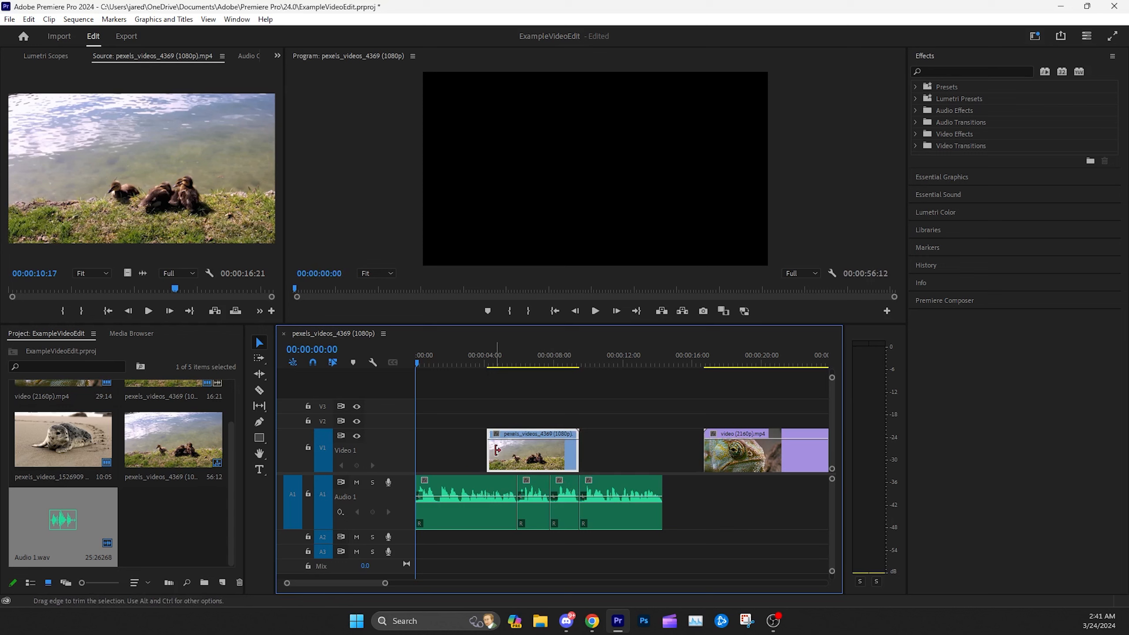
left_click_drag(496, 450, 421, 447)
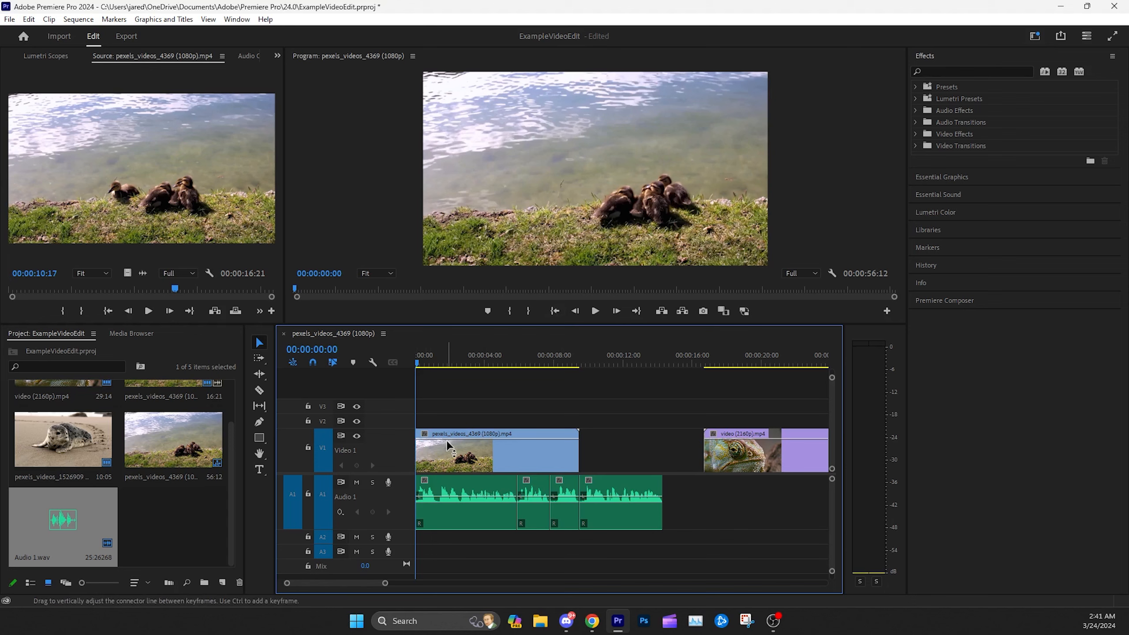
mouse_move(446, 440)
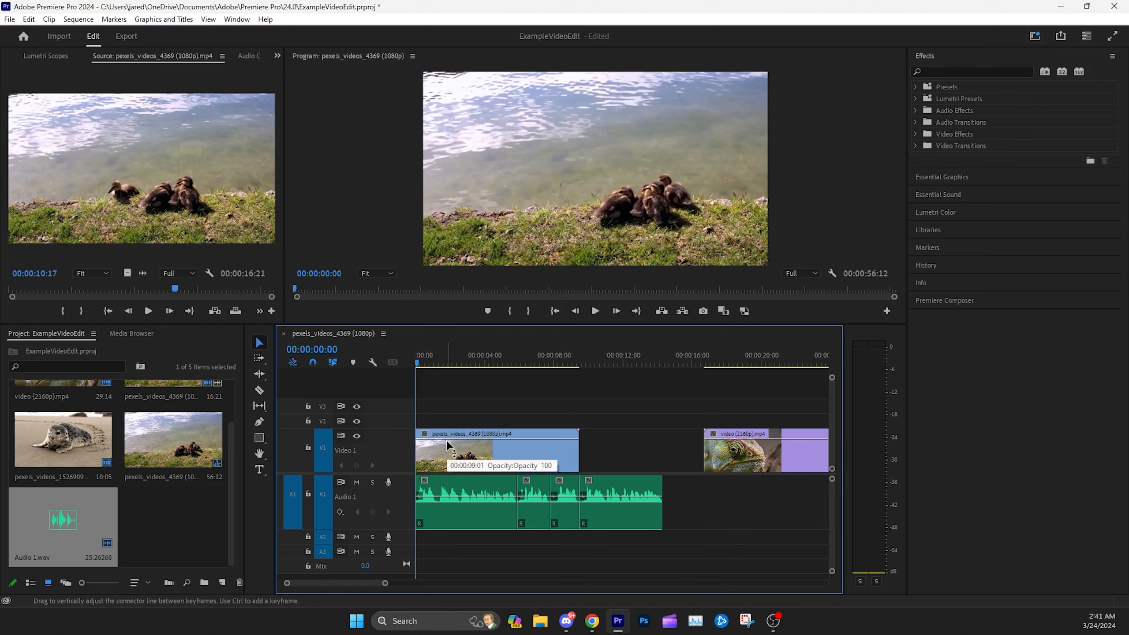
Step: Play the sequence and review where the duckling clip ends against the start of the last narration segment
left_click(596, 313)
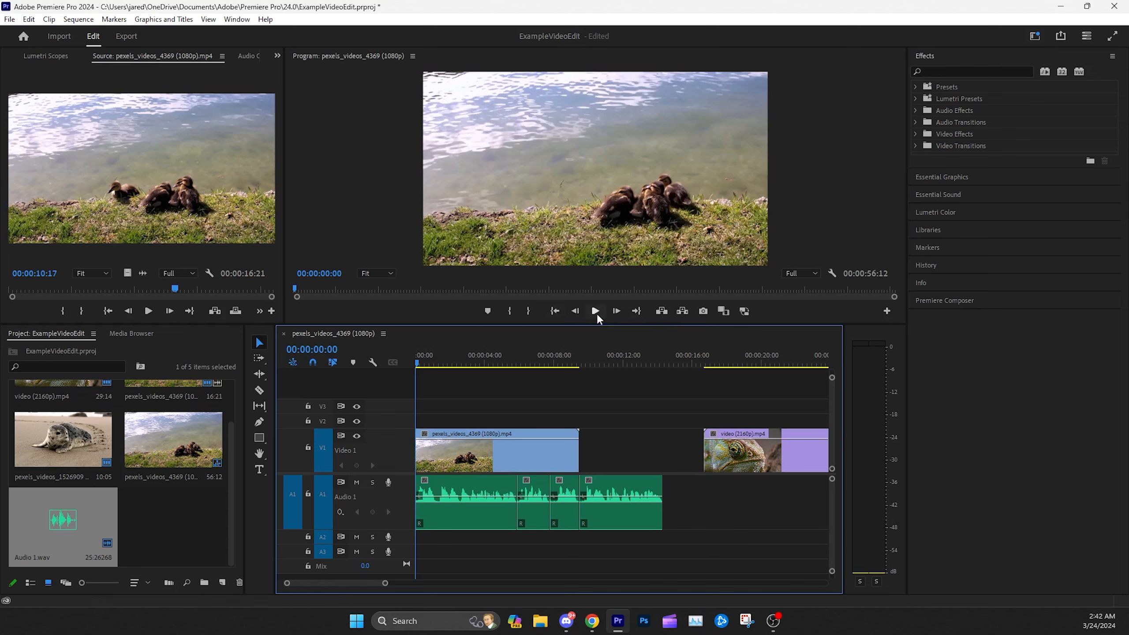
left_click(596, 313)
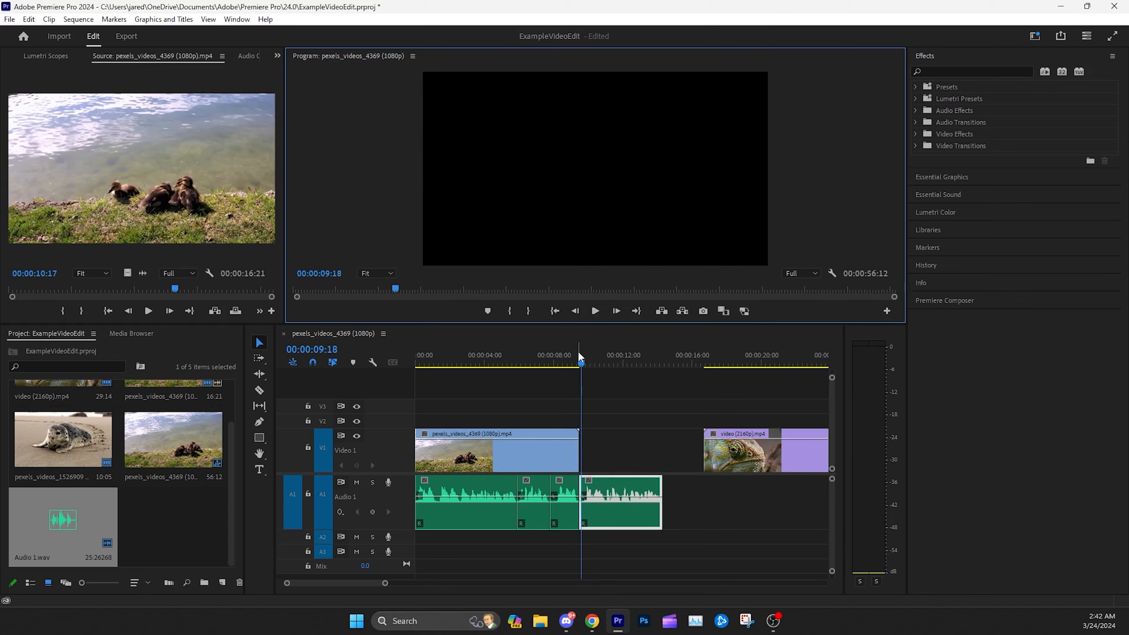
left_click_drag(559, 358, 527, 365)
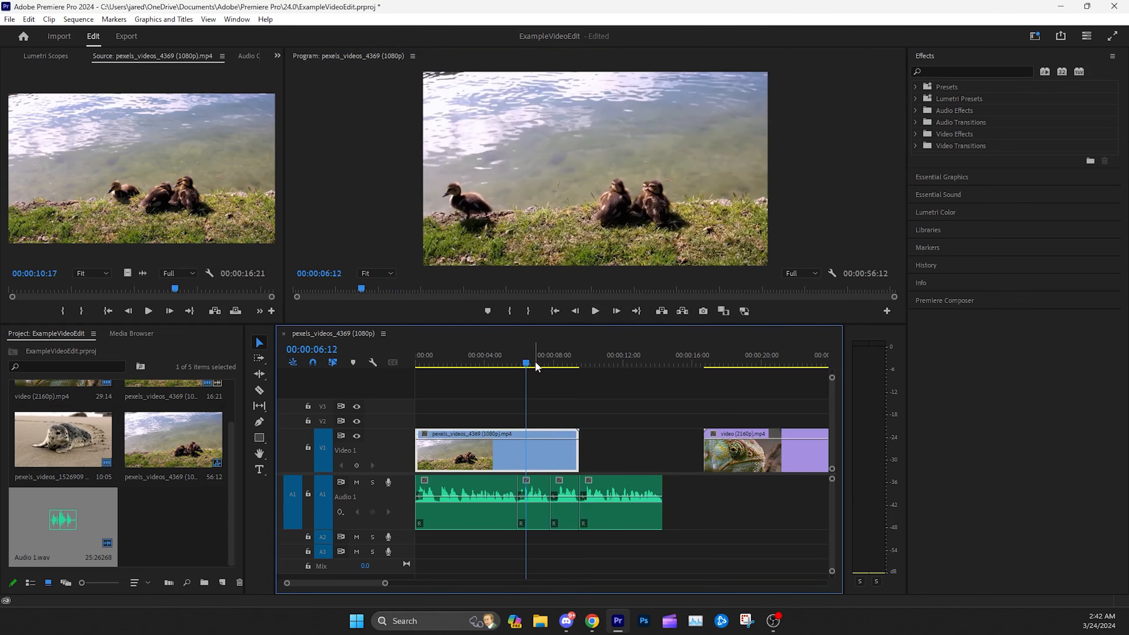
left_click(576, 362)
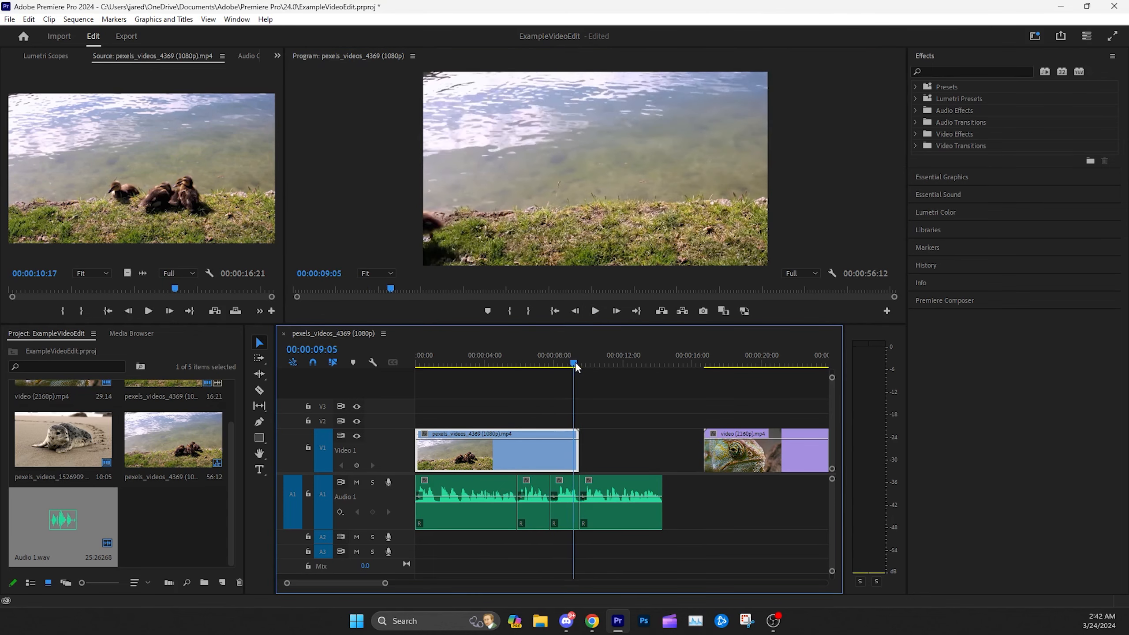
left_click(595, 311)
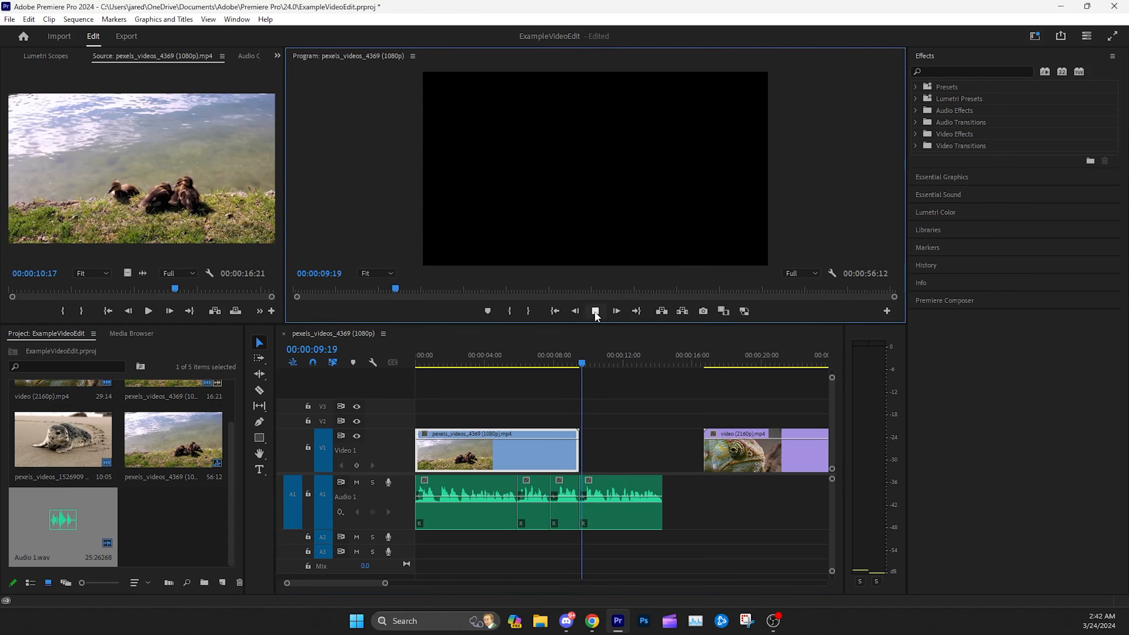
Step: Move the chameleon clip on V1 up against the end of the duckling clip
scroll(562, 400, "down", 1)
left_click_drag(557, 361, 595, 364)
left_click(644, 457)
left_click_drag(644, 456, 538, 456)
left_click_drag(395, 583, 434, 582)
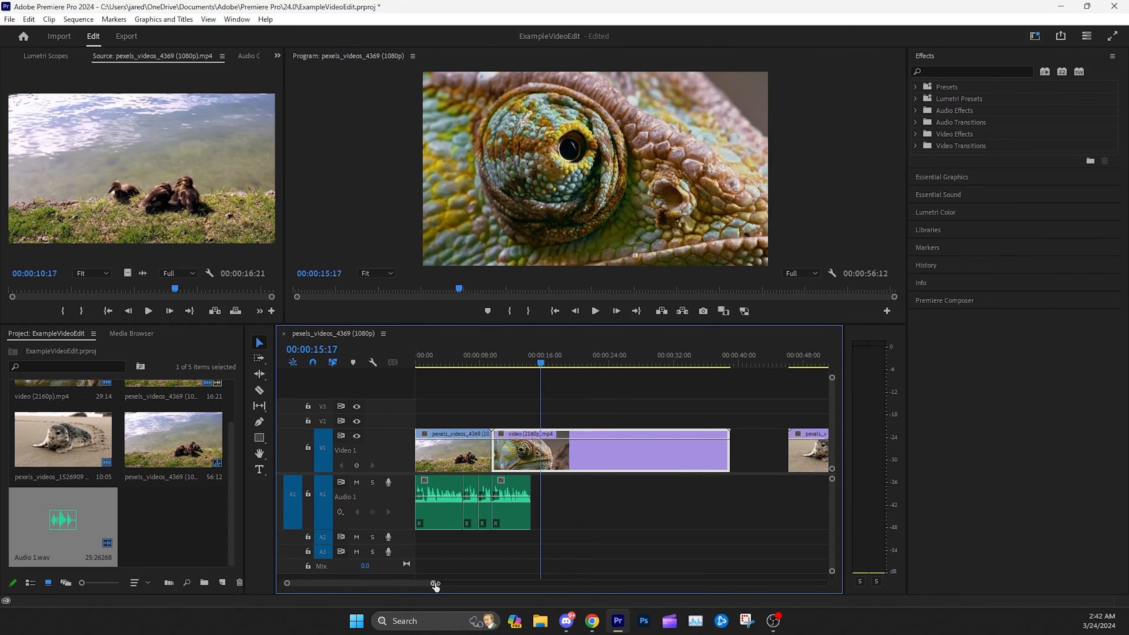
Step: Open video (2160p).mp4 in the Source Monitor and delete the chameleon and seal clips from V1
scroll(146, 443, "up", 1)
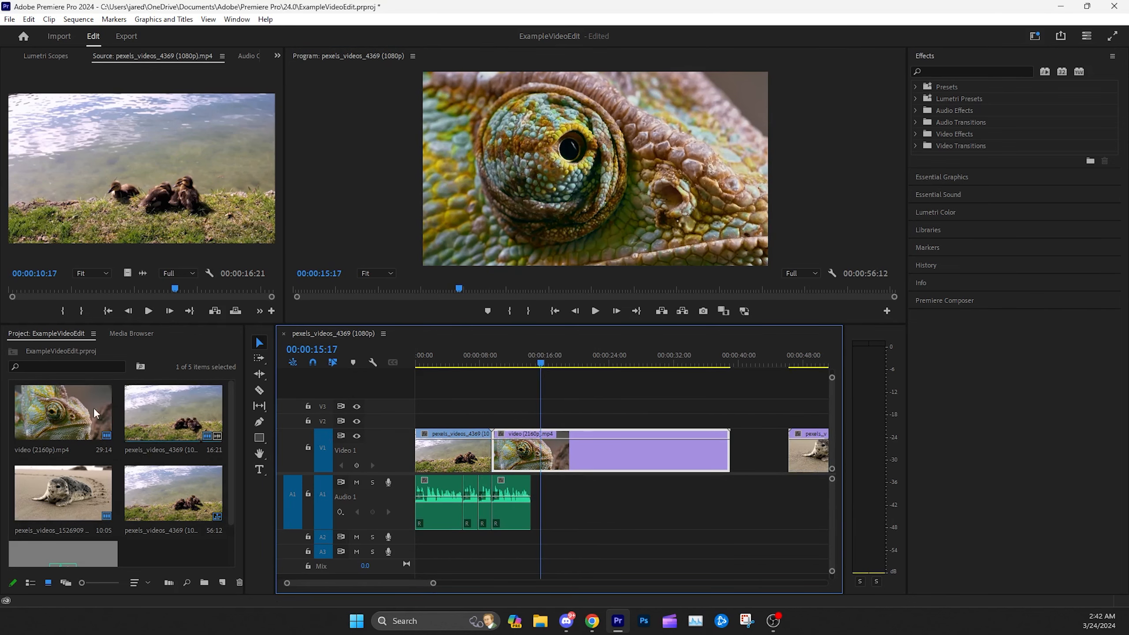
double_click(65, 390)
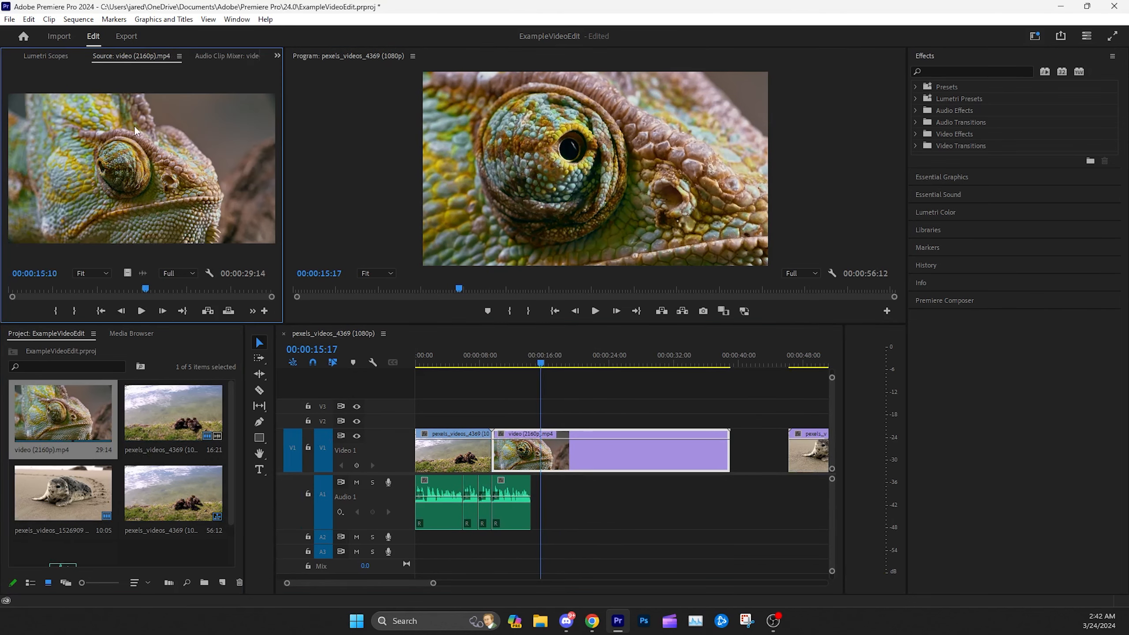
left_click_drag(147, 288, 147, 290)
left_click(582, 438)
key("Delete")
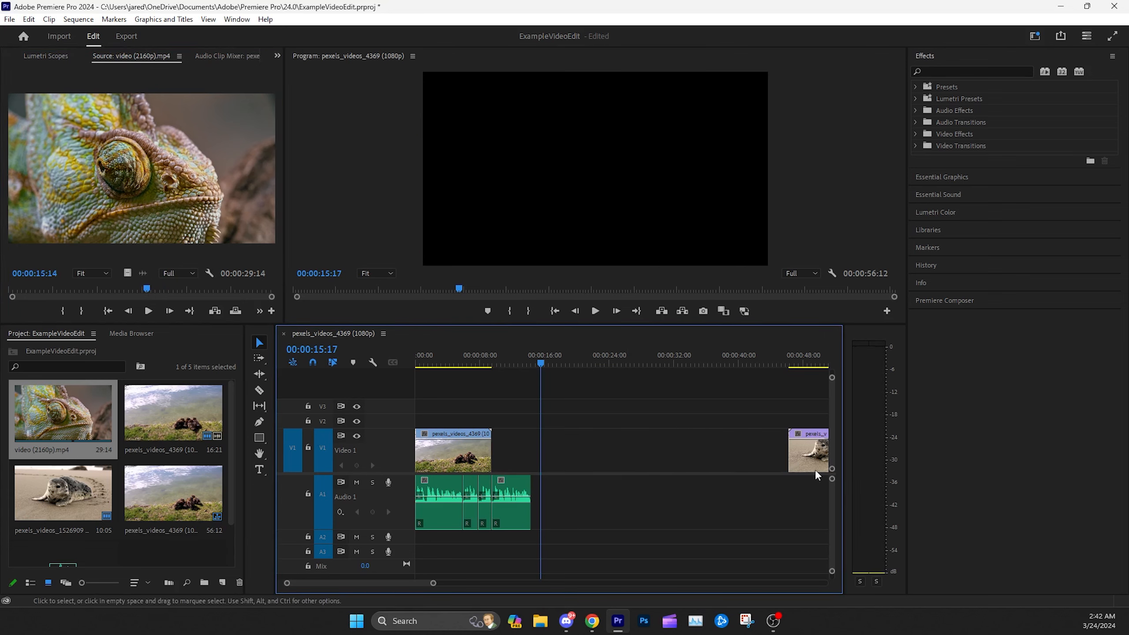
key("Delete")
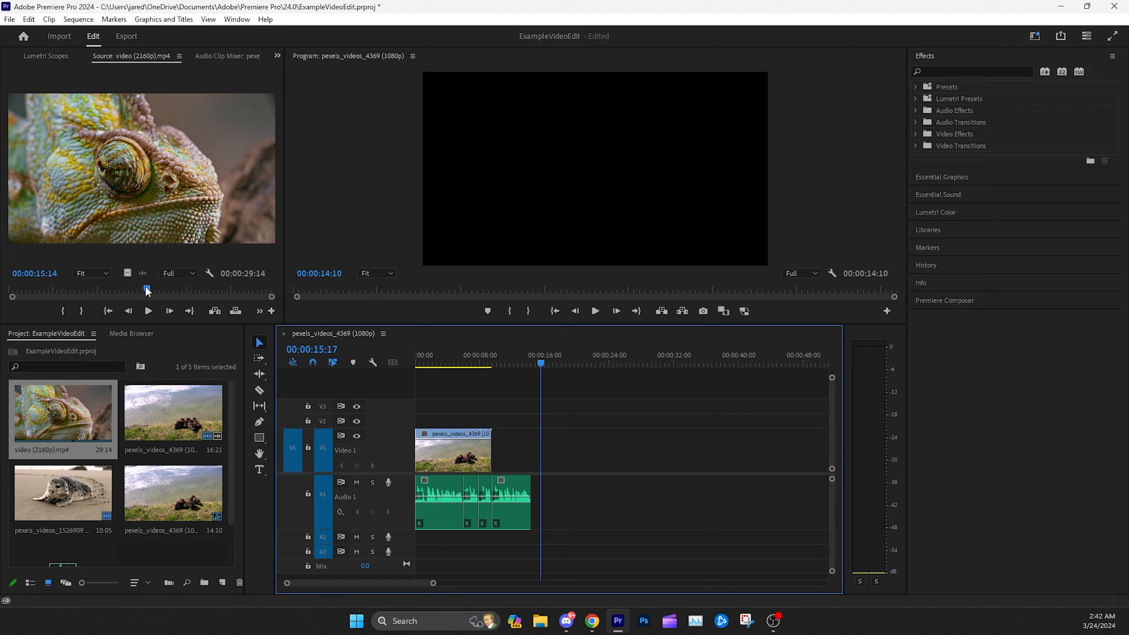
Step: Mark an In point at about 00:00:11 in the chameleon source, then stretch the marked range back to the source's start
left_click_drag(147, 290, 107, 300)
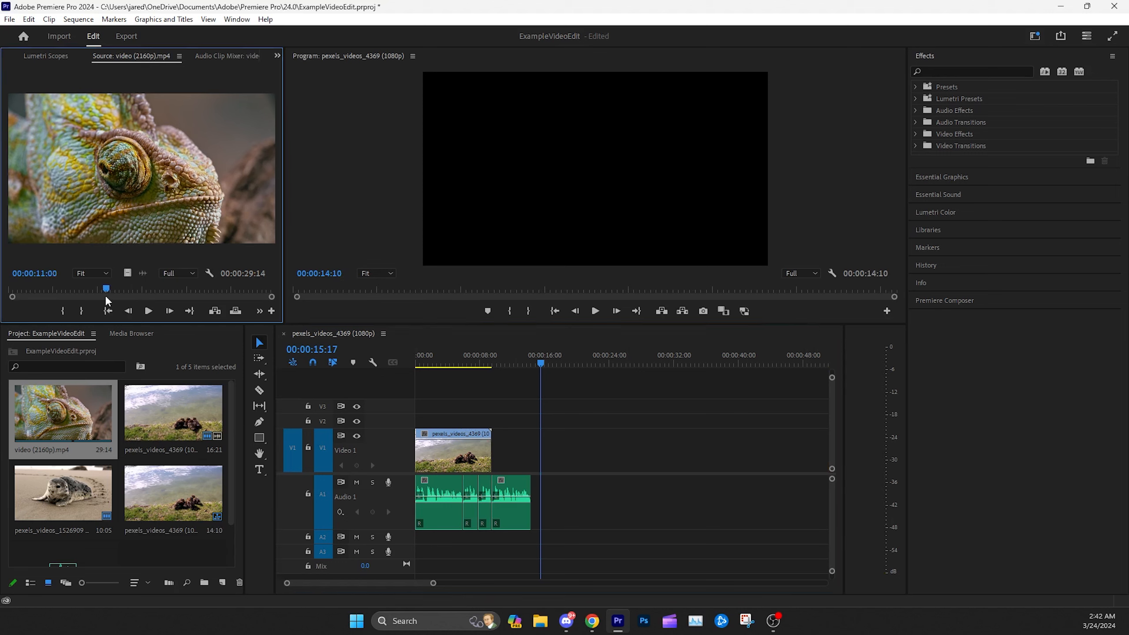
left_click(63, 310)
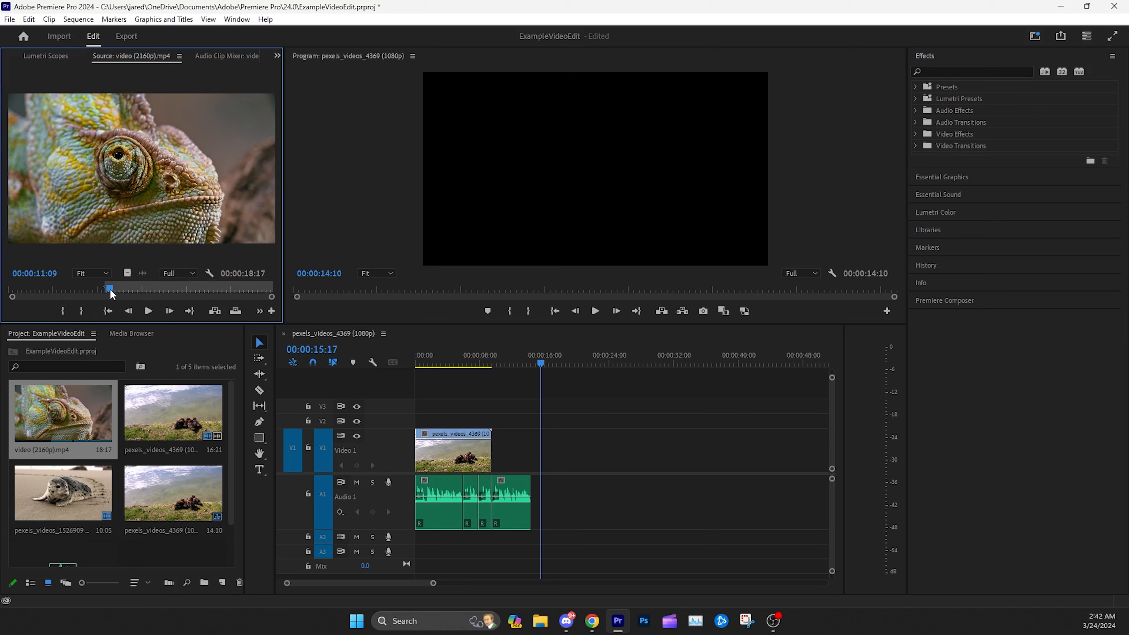
left_click_drag(109, 289, 9, 287)
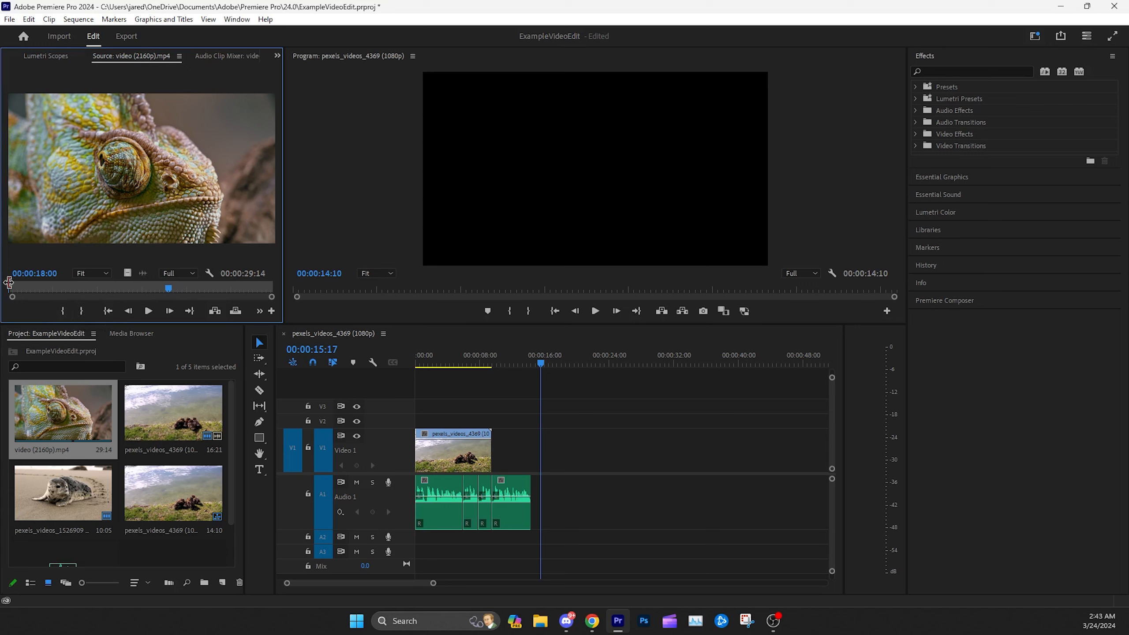
Step: Set the chameleon source's In point at about 00:00:12 and its Out point at 00:00:20:16
left_click_drag(10, 286, 96, 292)
left_click_drag(165, 289, 192, 289)
left_click(63, 311)
left_click(63, 311)
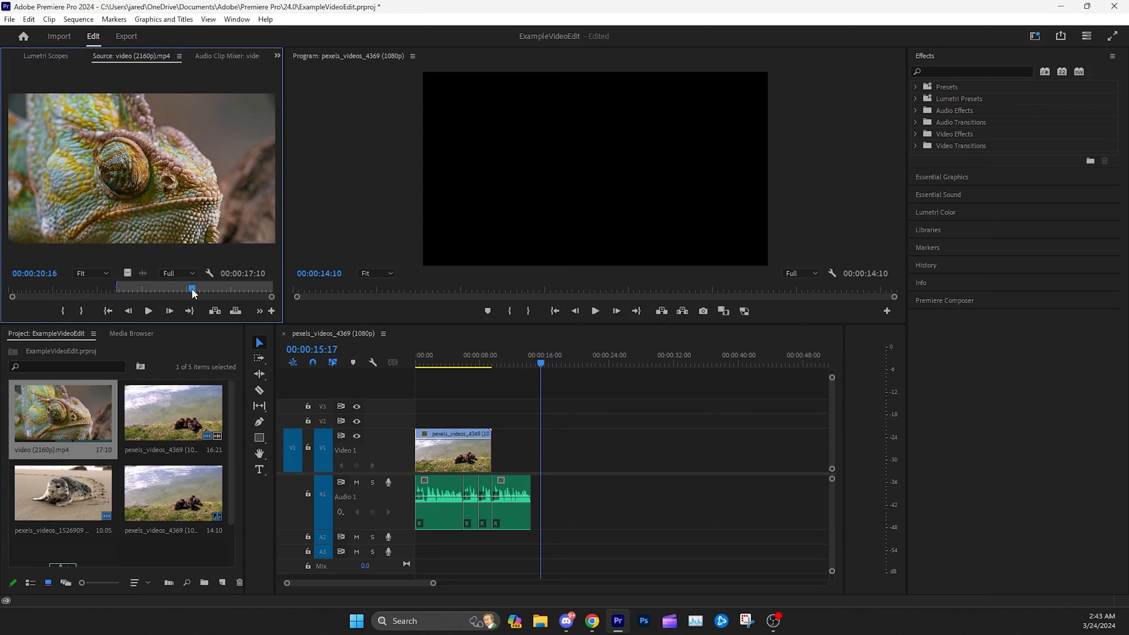
left_click(81, 311)
Step: Place the marked chameleon range on V1 directly after the duckling clip and trim its end to the end of the narration
left_click_drag(115, 182, 651, 447)
left_click_drag(567, 447, 528, 448)
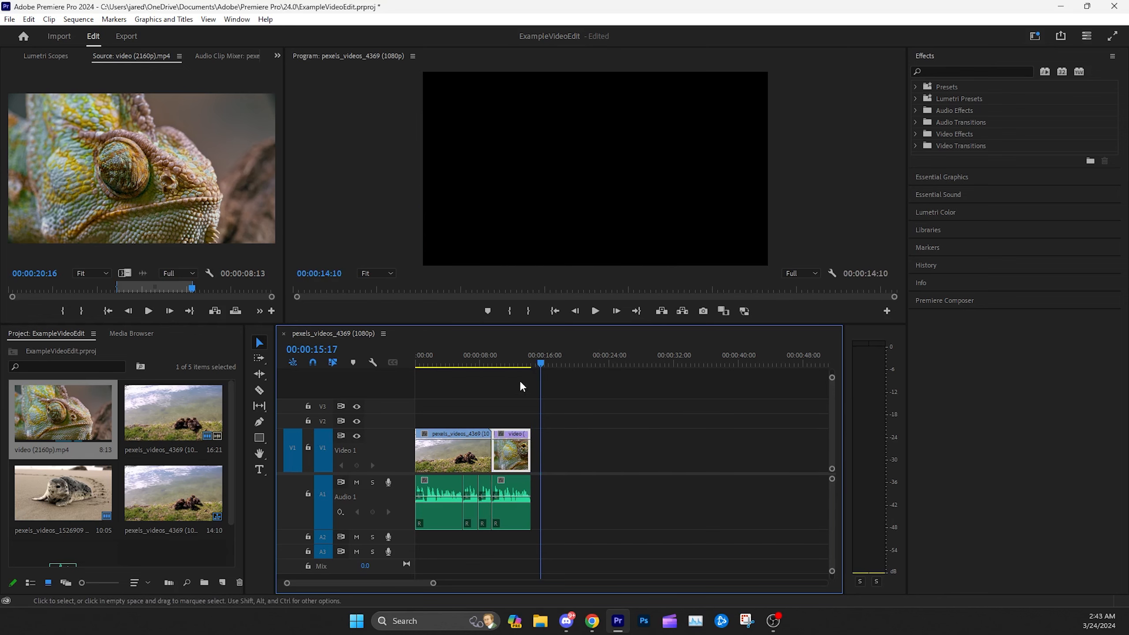
Step: Place the playhead at 00:00:09:08, just before the duckling-to-chameleon cut, and save the project
left_click(503, 365)
left_click_drag(433, 583, 384, 583)
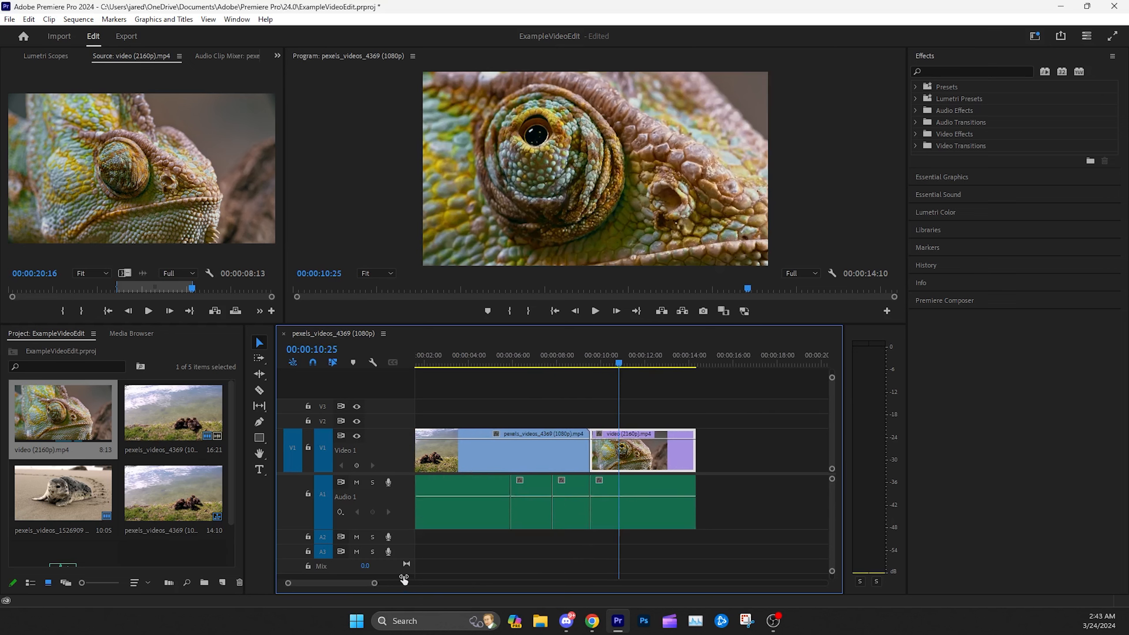
left_click(580, 363)
key("ctrl+s")
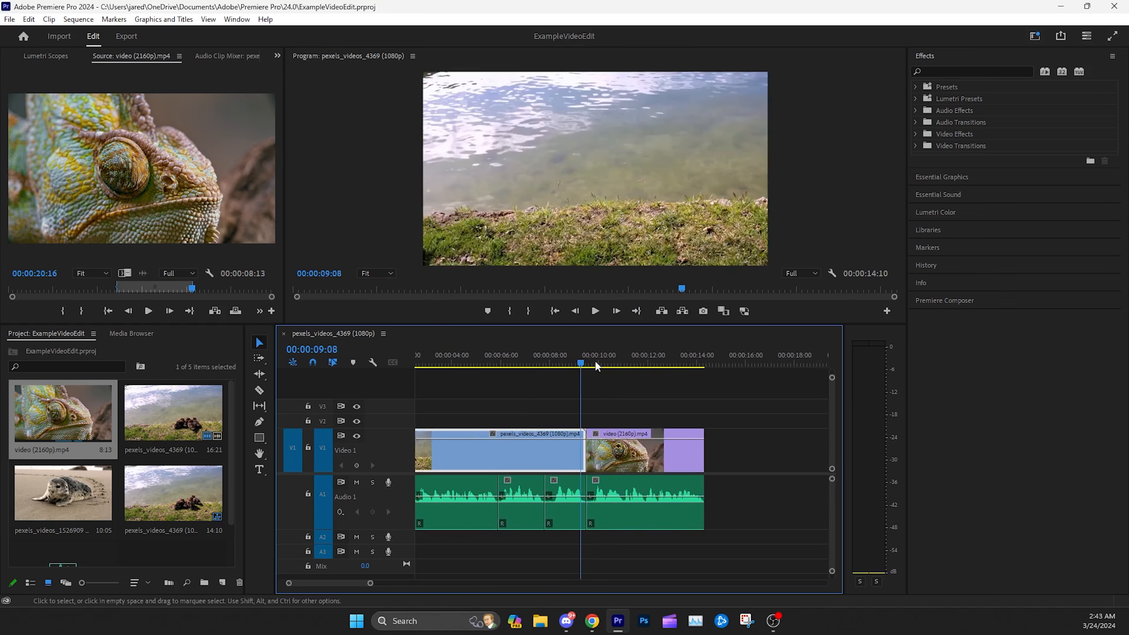
Step: Play the sequence across the duckling-to-chameleon cut to its end and return the playhead to the sequence start
left_click(562, 356)
left_click(594, 312)
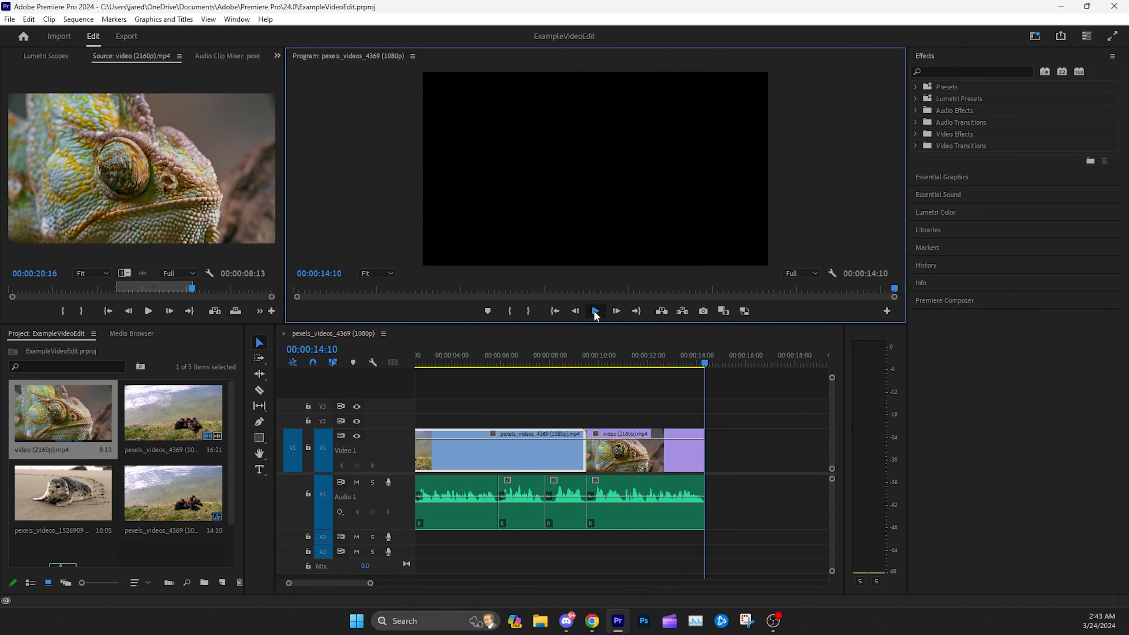
left_click(595, 312)
left_click(556, 312)
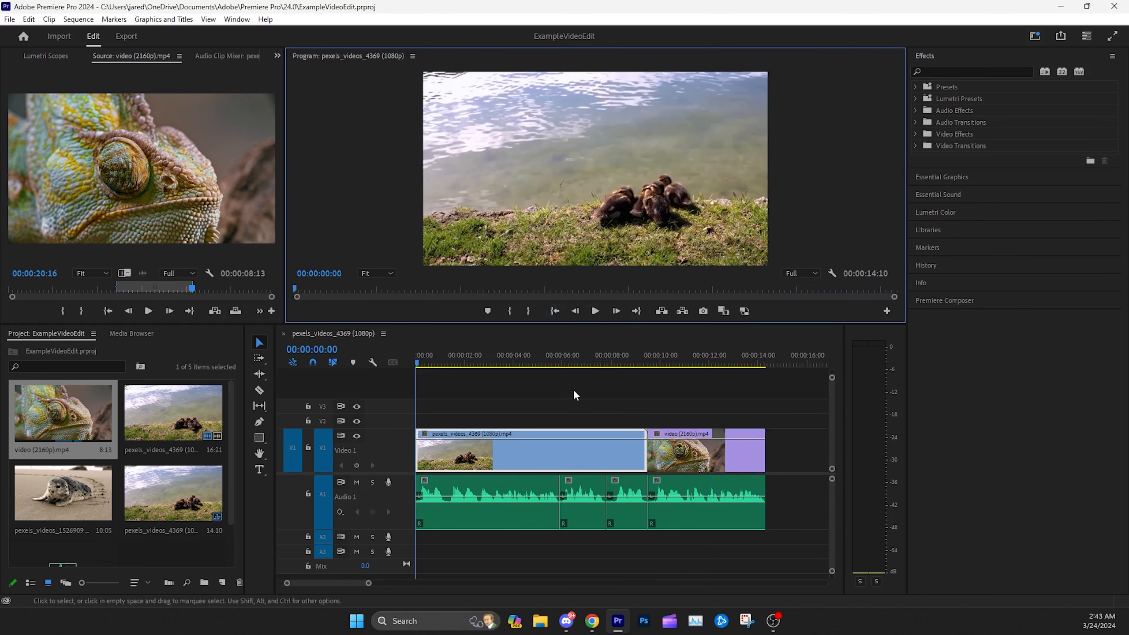
left_click(569, 396)
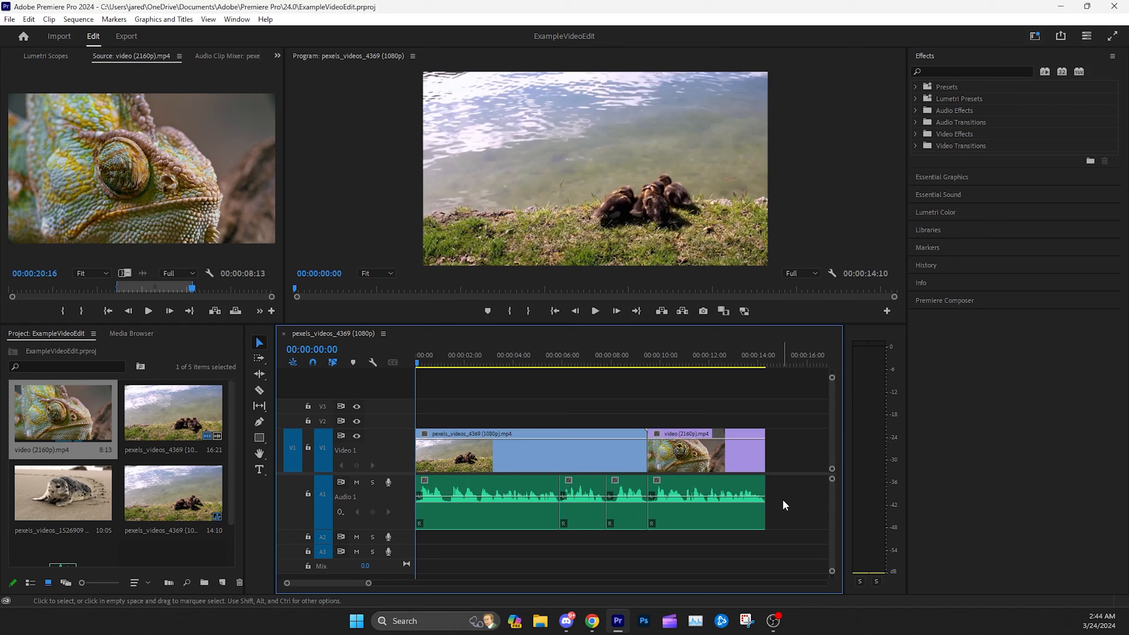
left_click_drag(781, 505, 504, 511)
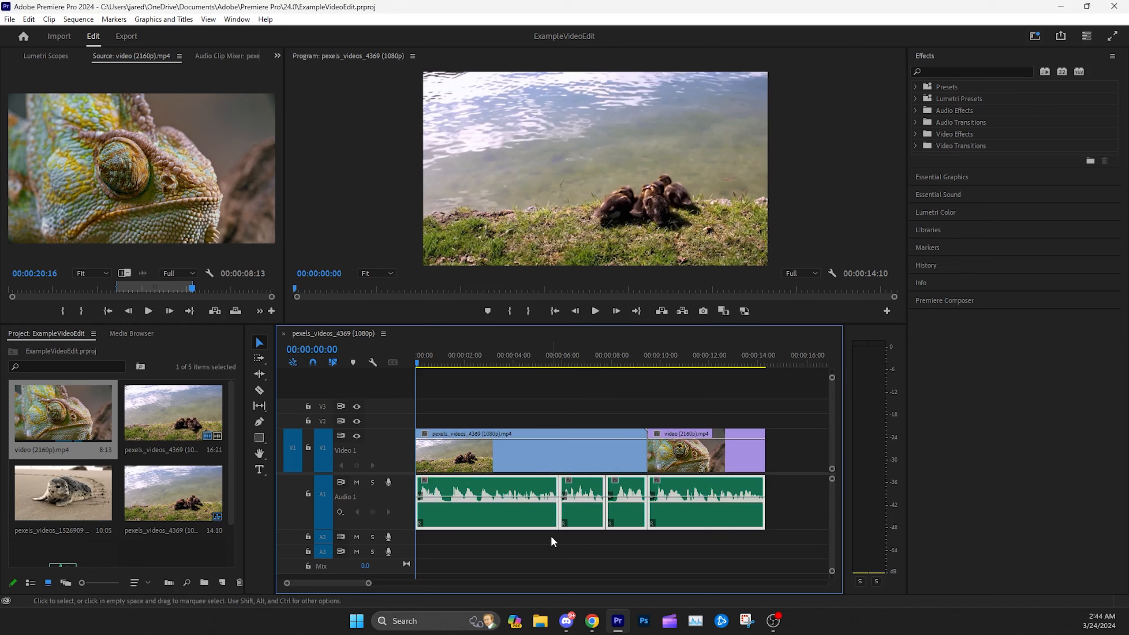
left_click(521, 510)
left_click(594, 516, "shift")
left_click(626, 519, "shift")
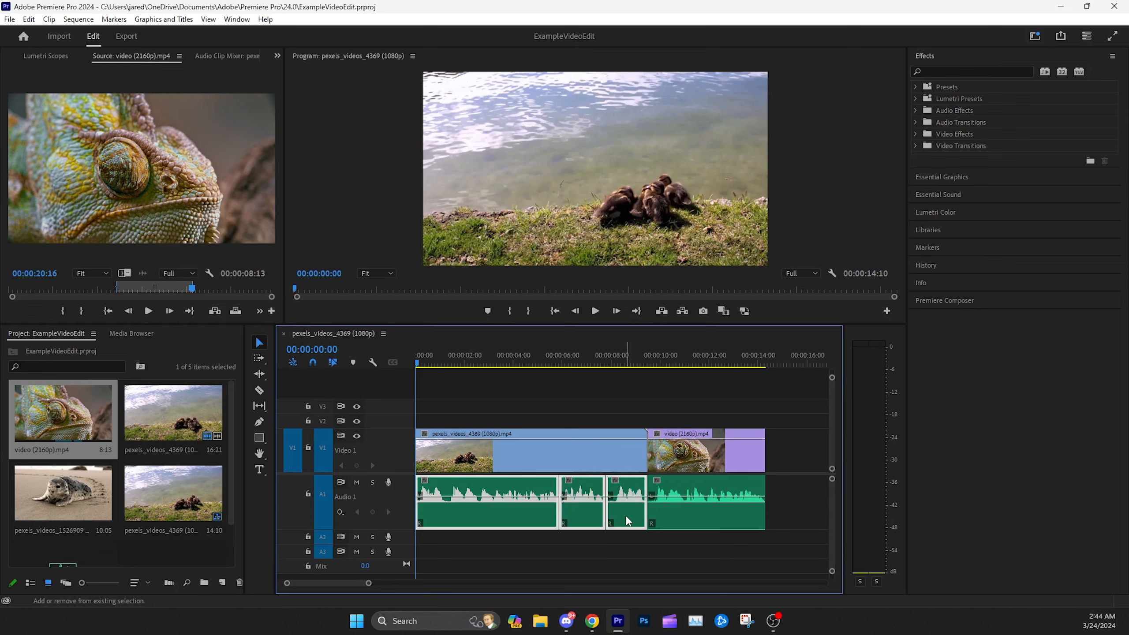
left_click(660, 513, "shift")
left_click(508, 550)
Step: Select all four narration clips on A1 and normalize their max peak to 0 dB with Audio Gain
left_click_drag(506, 552, 706, 509)
right_click(529, 515)
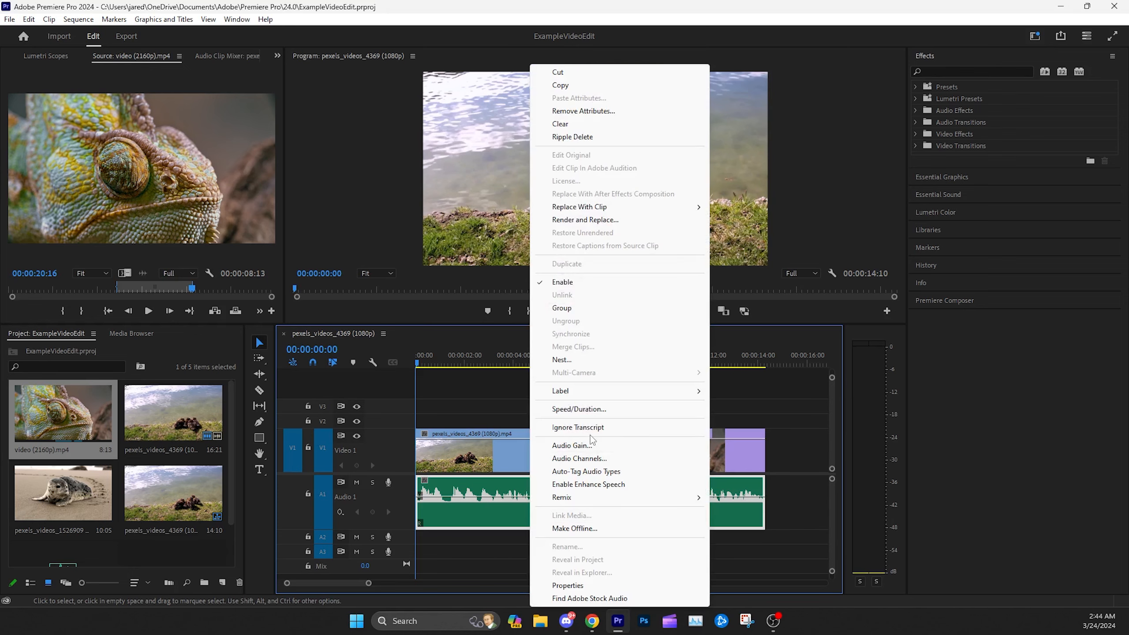
left_click(577, 445)
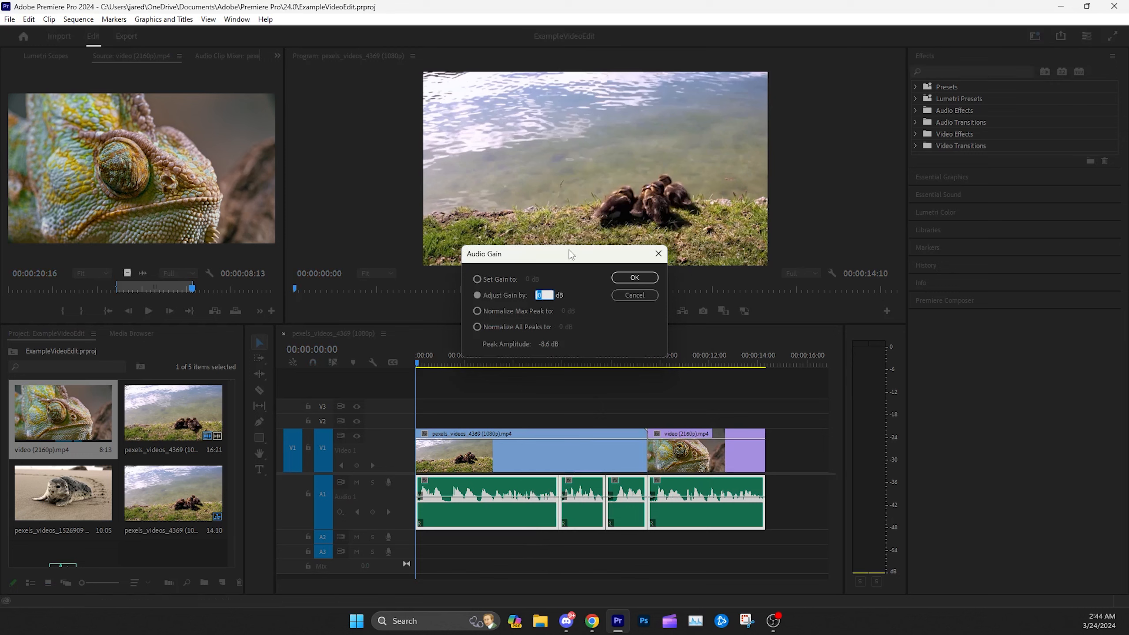
left_click_drag(568, 251, 578, 297)
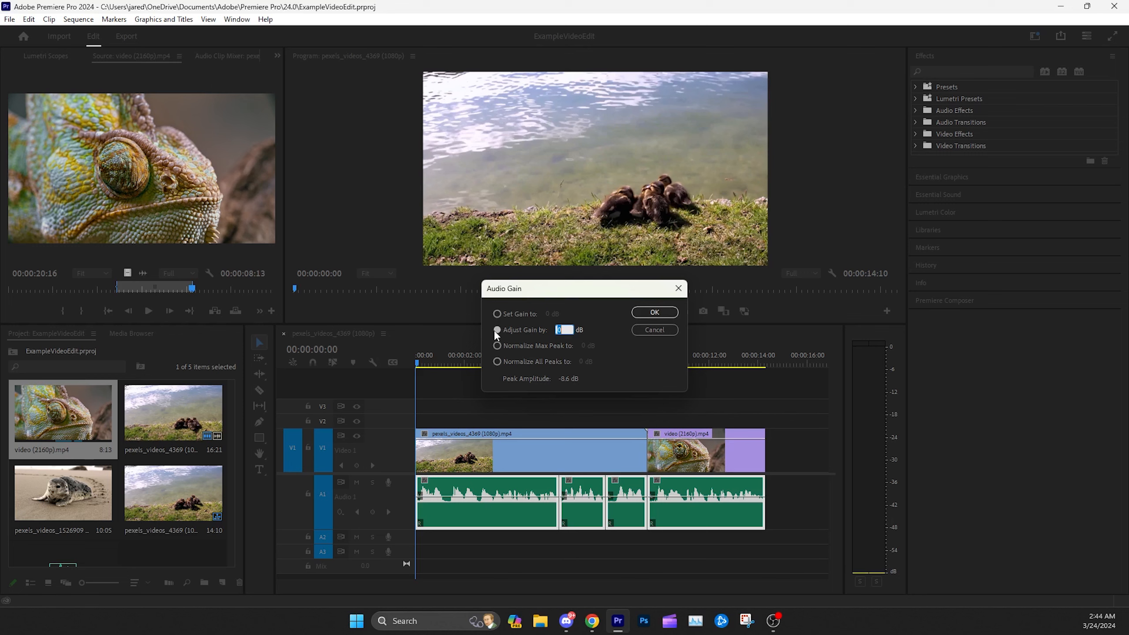
type("6")
left_click(497, 346)
left_click(655, 313)
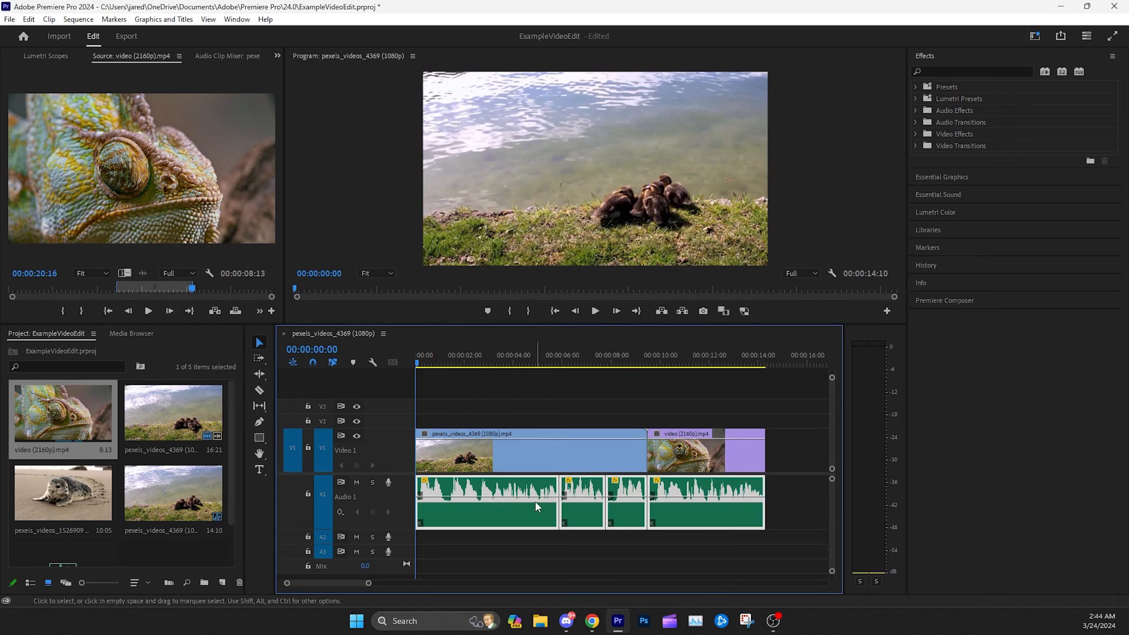
Step: Play the start of the boosted narration, return to the sequence start, and check the first narration clip's Audio Gain settings
left_click(594, 311)
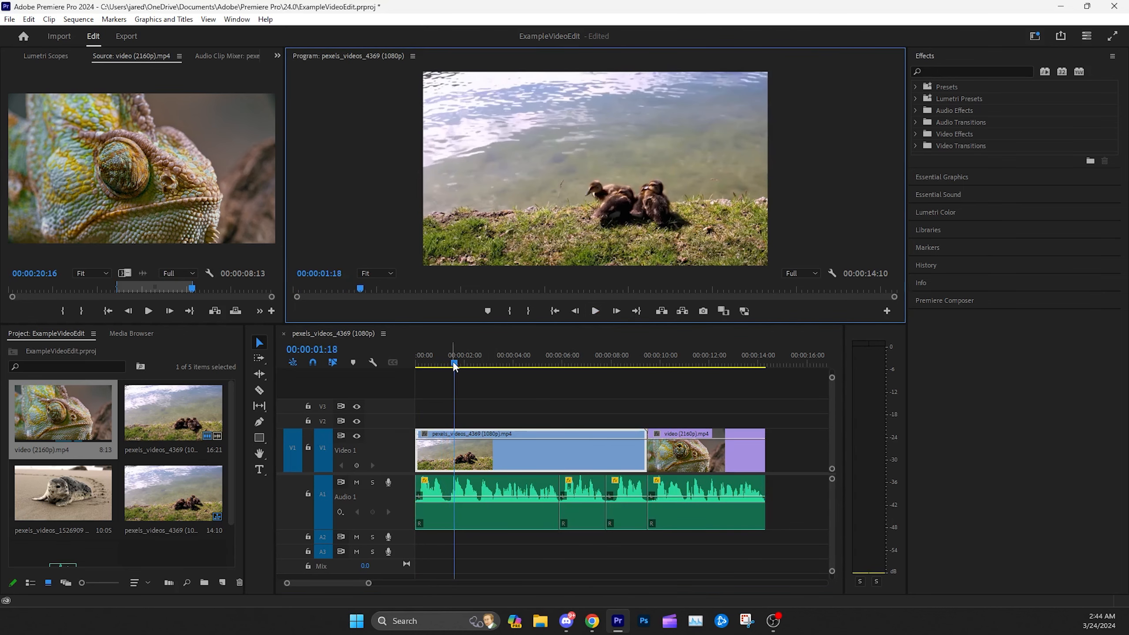
left_click_drag(454, 364, 414, 366)
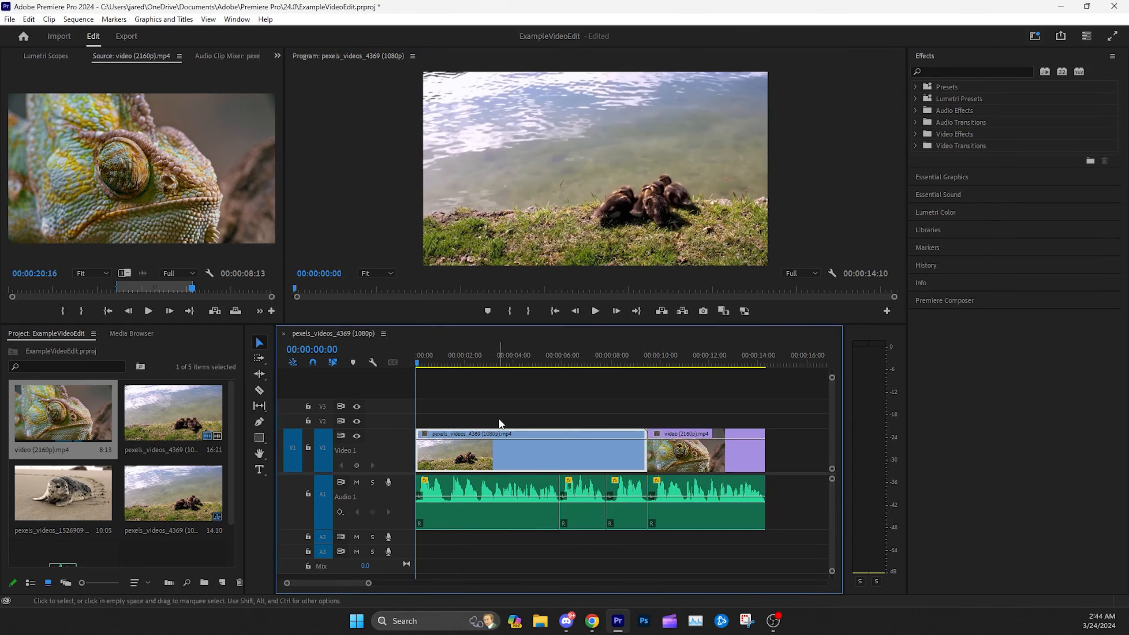
left_click(499, 489)
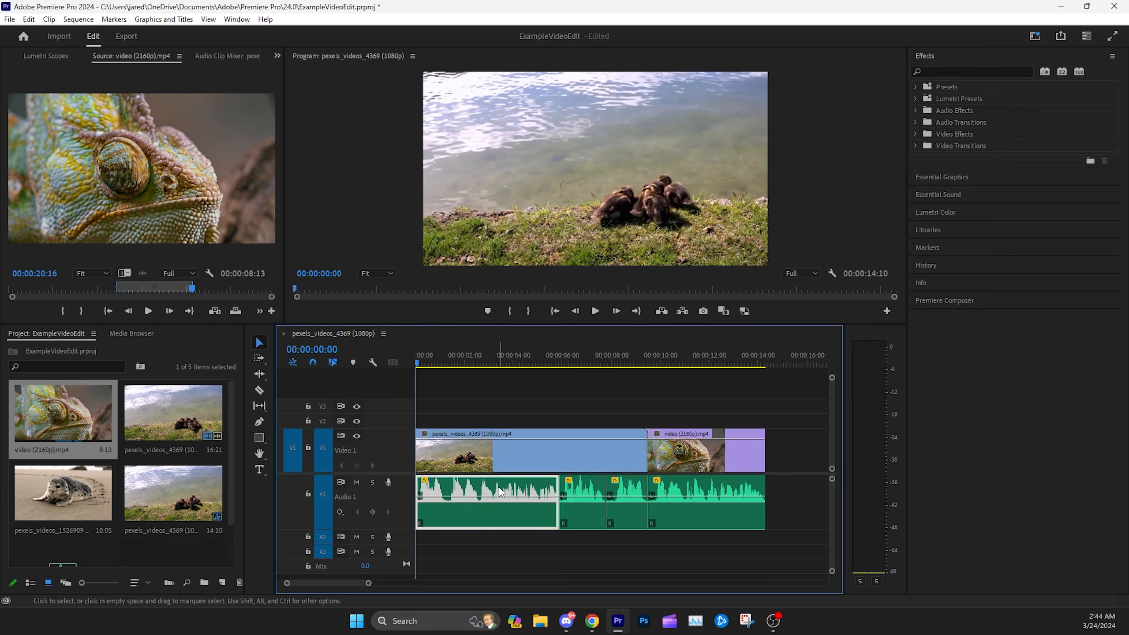
right_click(501, 491)
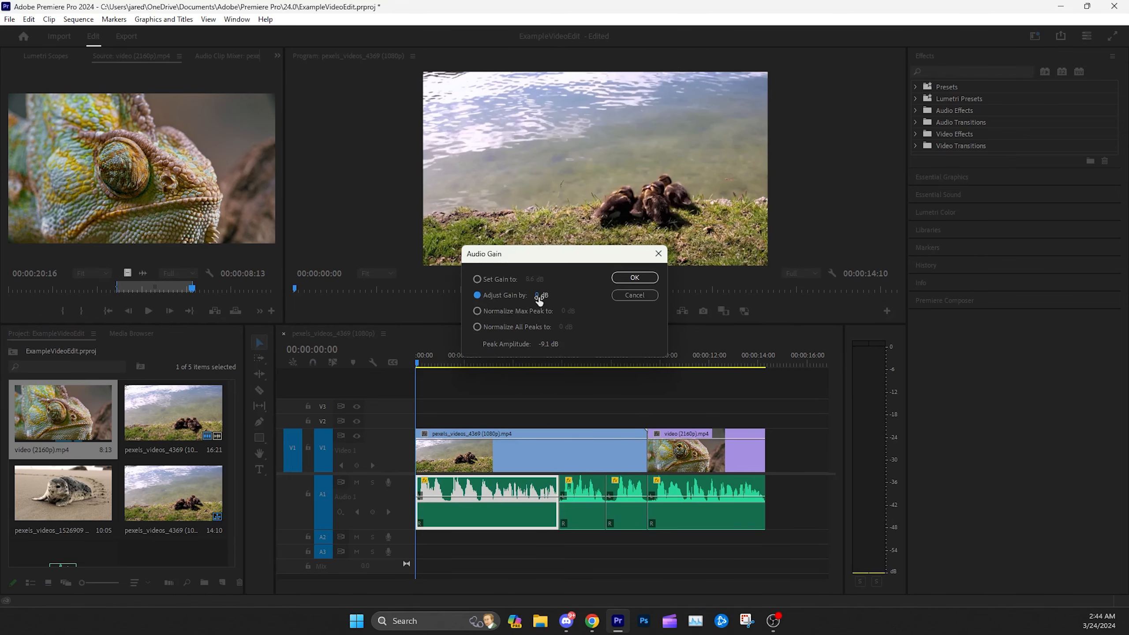
left_click(626, 298)
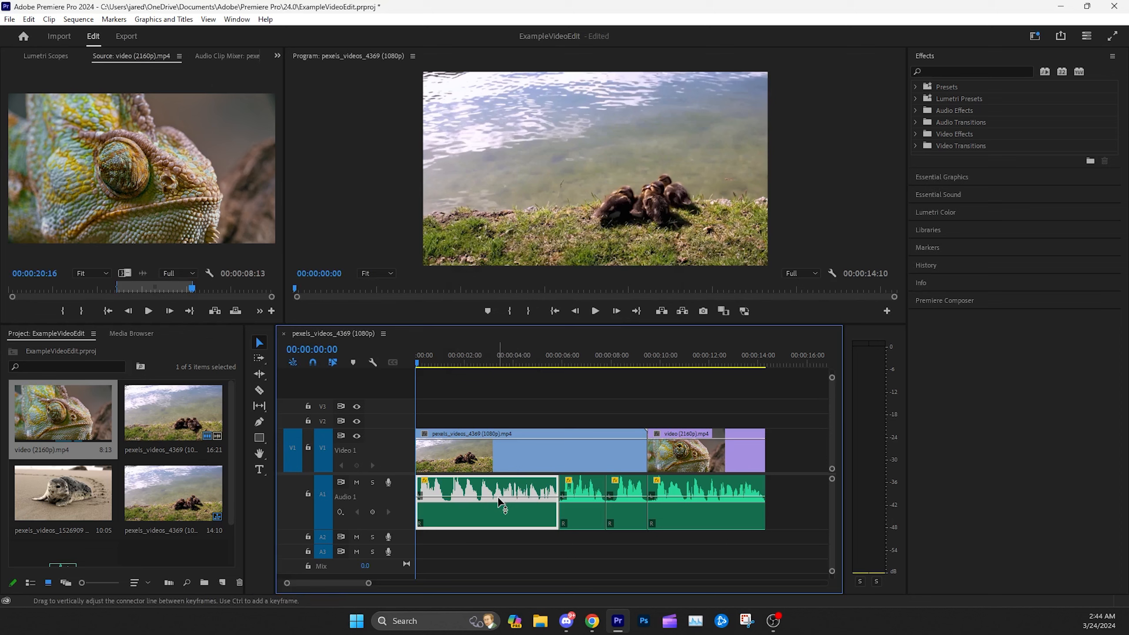
Step: Raise the volume line of the first narration clip on A1 slightly
left_click_drag(369, 583, 326, 583)
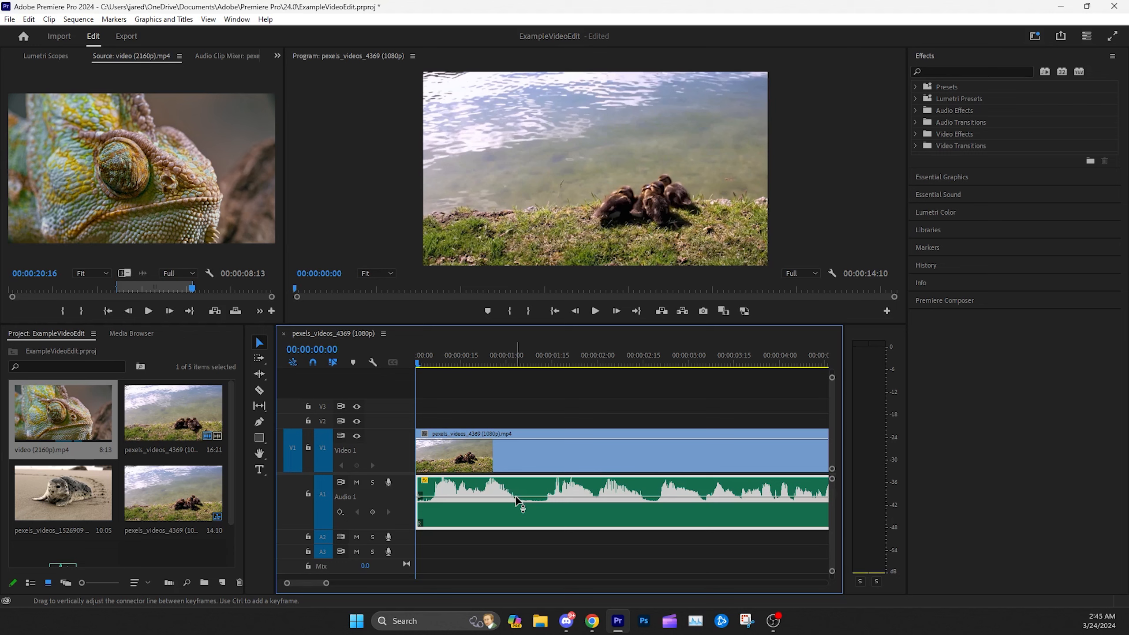
mouse_move(515, 496)
left_mouse_down()
mouse_move(515, 507)
mouse_move(515, 484)
left_mouse_up()
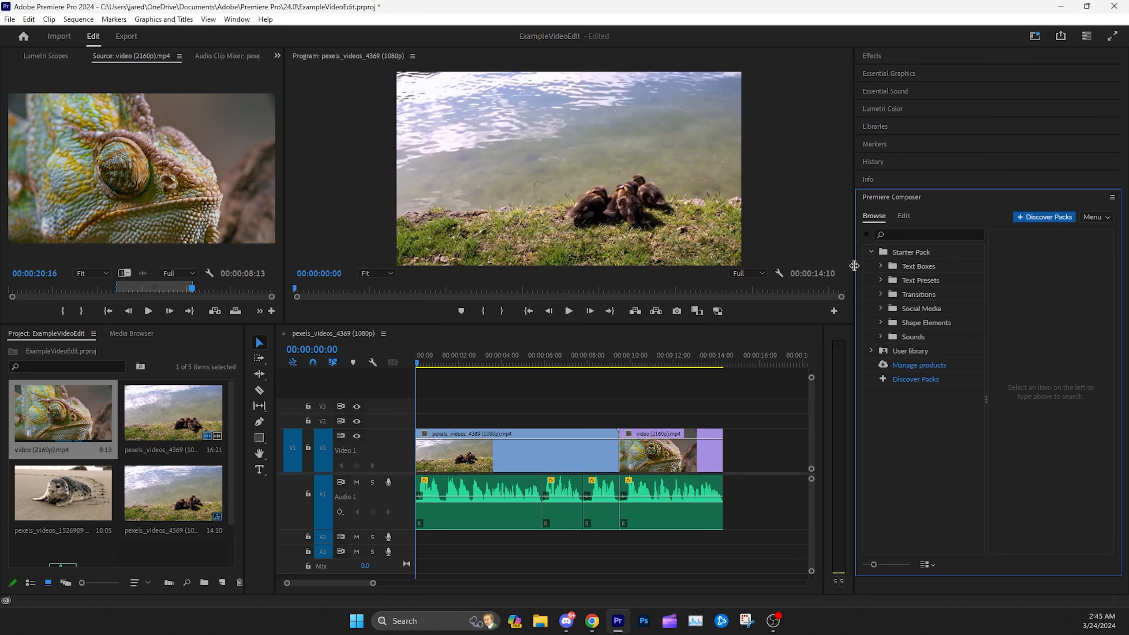
Step: Examine the Text Boxes and Transitions presets in Premiere Composer's Starter Pack
left_click(880, 266)
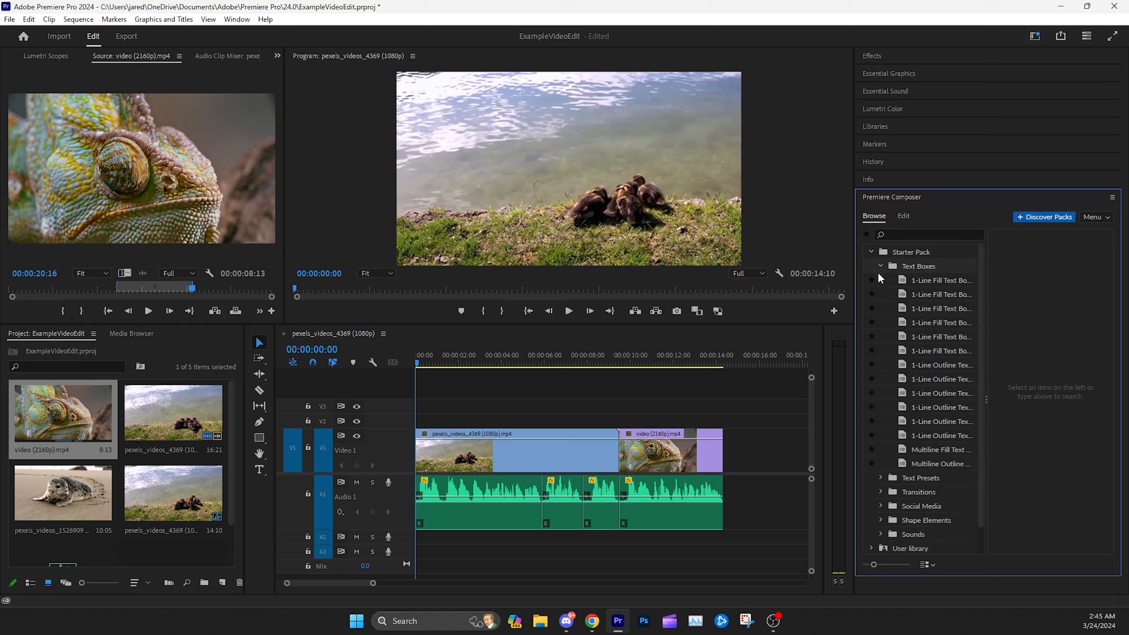
scroll(918, 423, "down", 1)
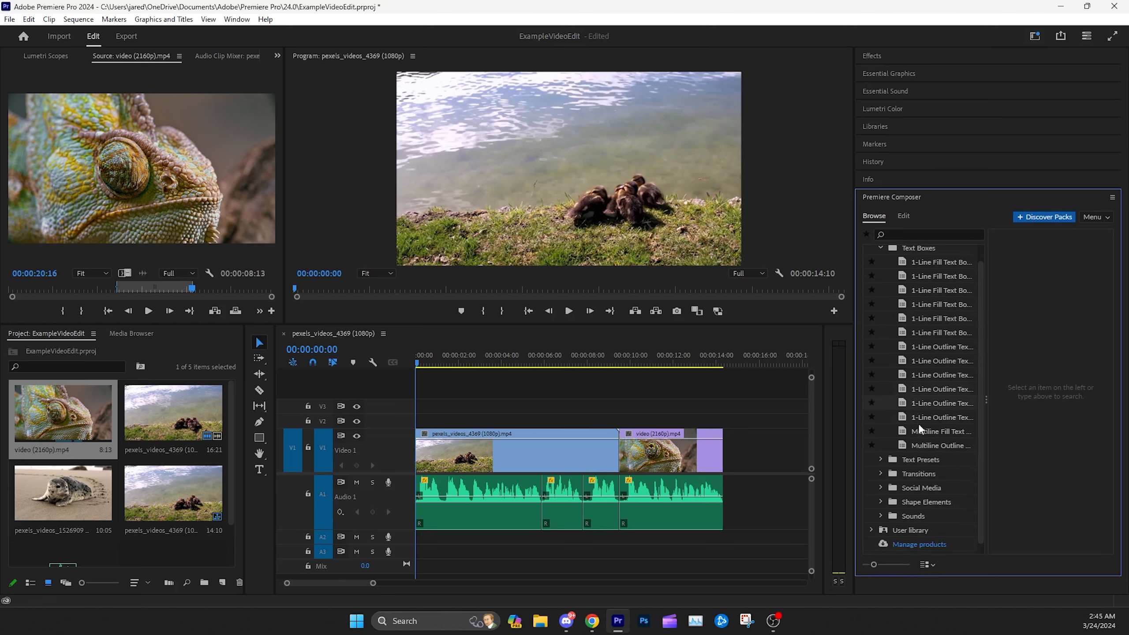
left_click(880, 471)
scroll(981, 368, "down", 6)
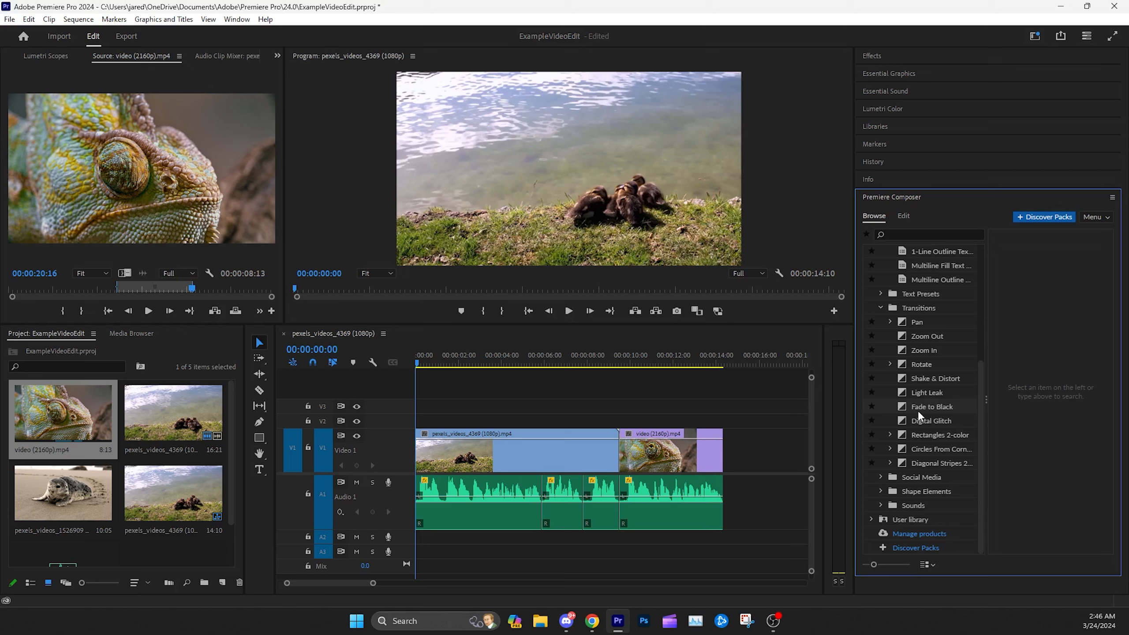
left_click_drag(979, 409, 836, 331)
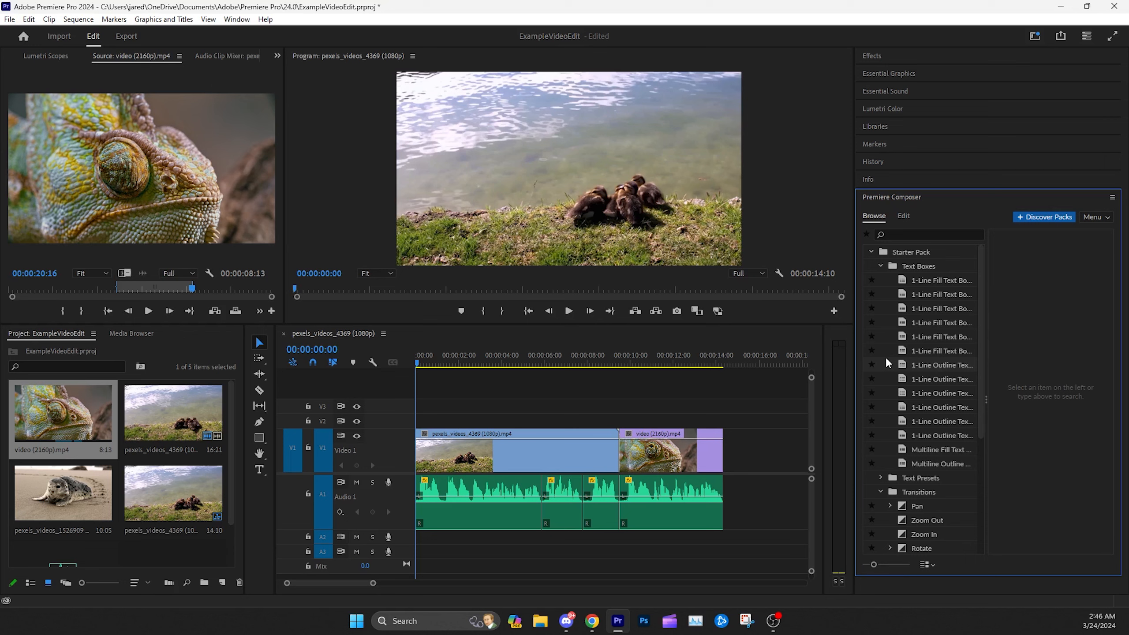
Step: Draw a text box across the middle of the frame at the sequence start and enter HELLO as its text
left_click(526, 312)
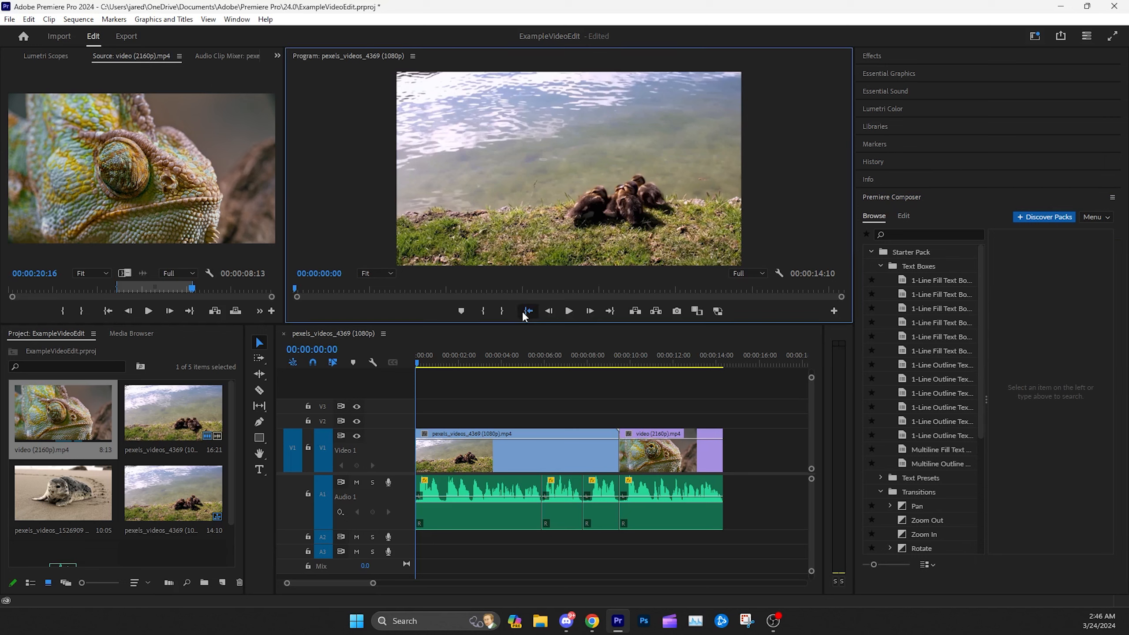
left_click(261, 469)
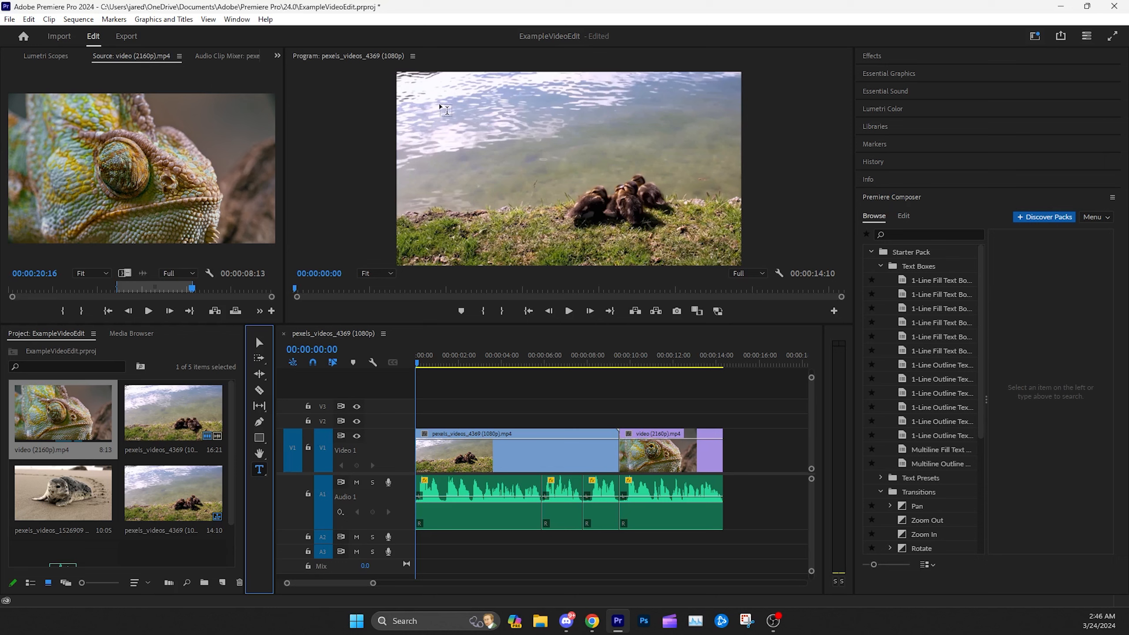
left_click_drag(428, 99, 716, 225)
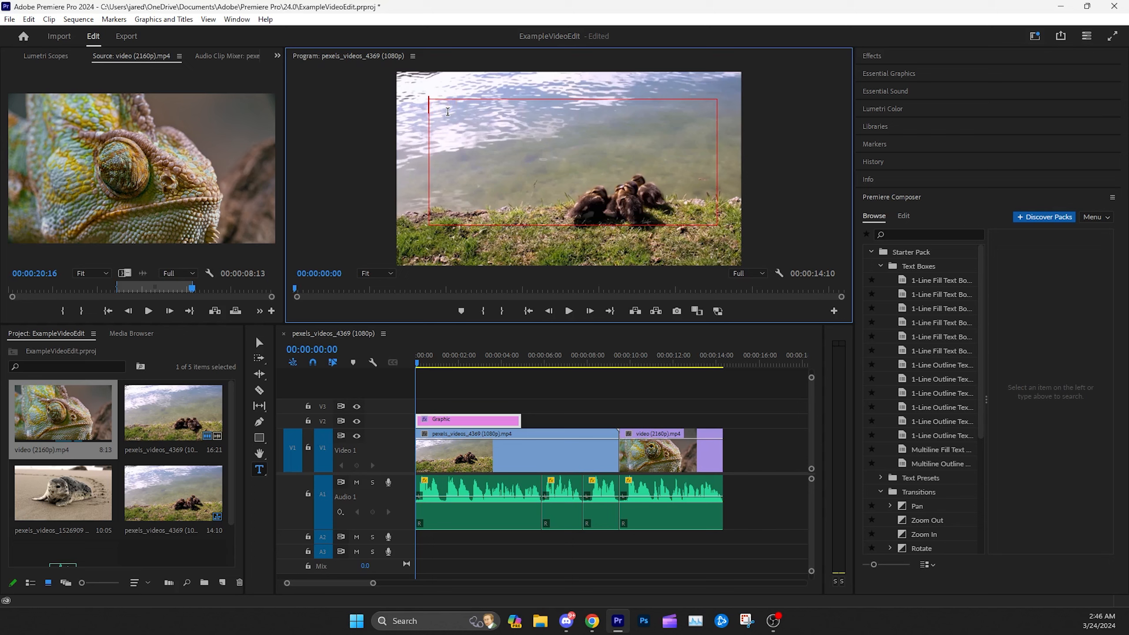
type("HELLO")
Step: Center the HELLO text box horizontally and vertically in the frame, and center-align its text
left_click(921, 204)
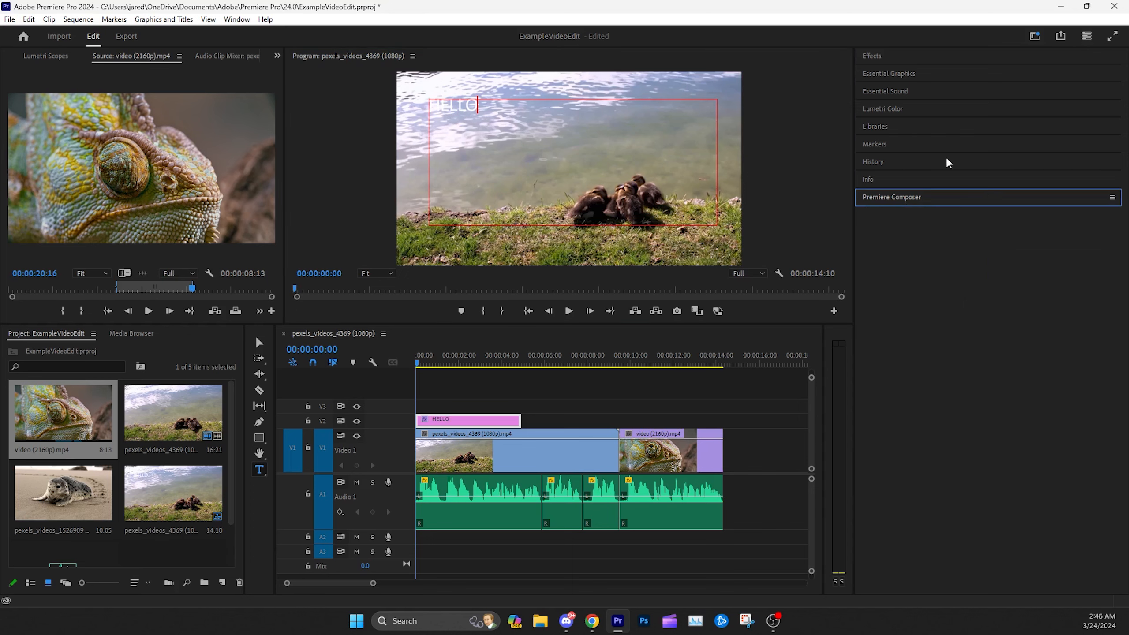
left_click(900, 74)
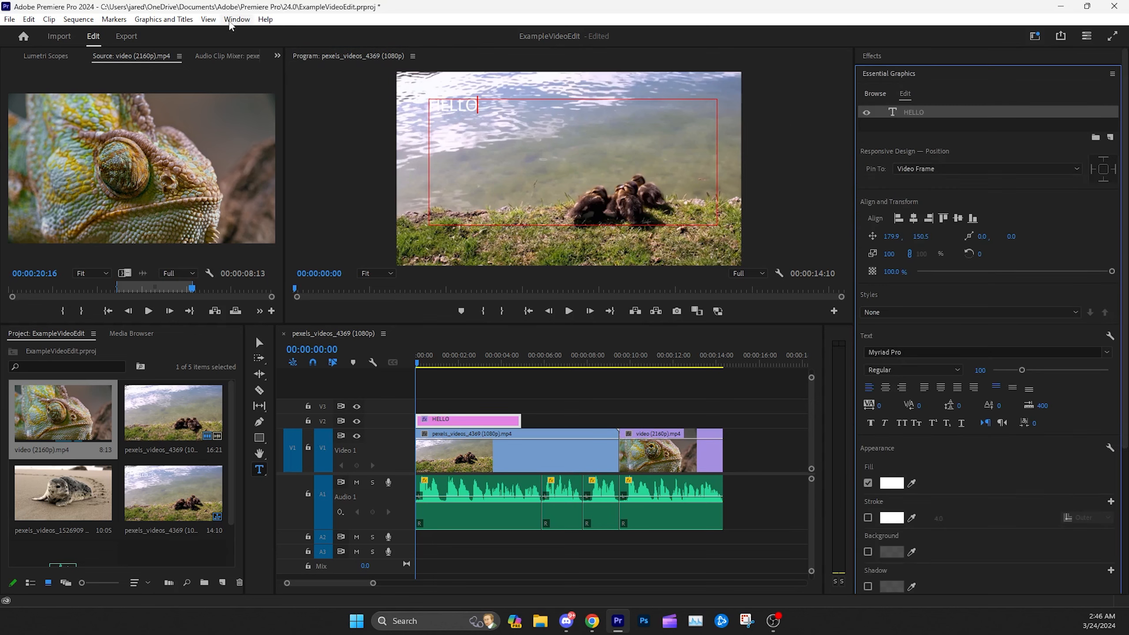
left_click(230, 22)
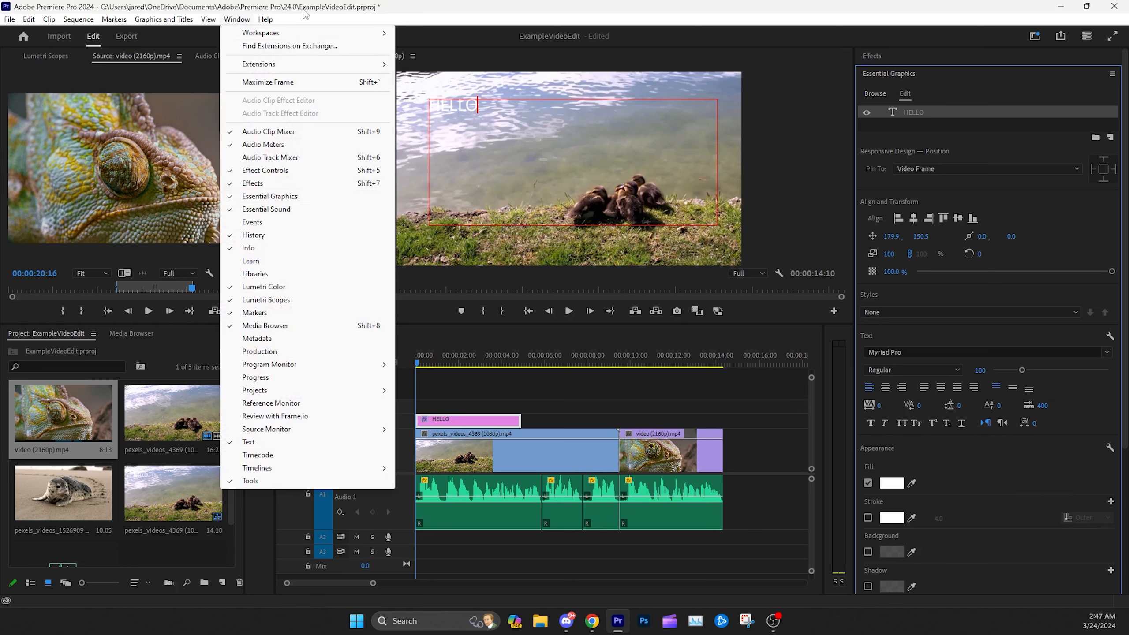
left_click(470, 5)
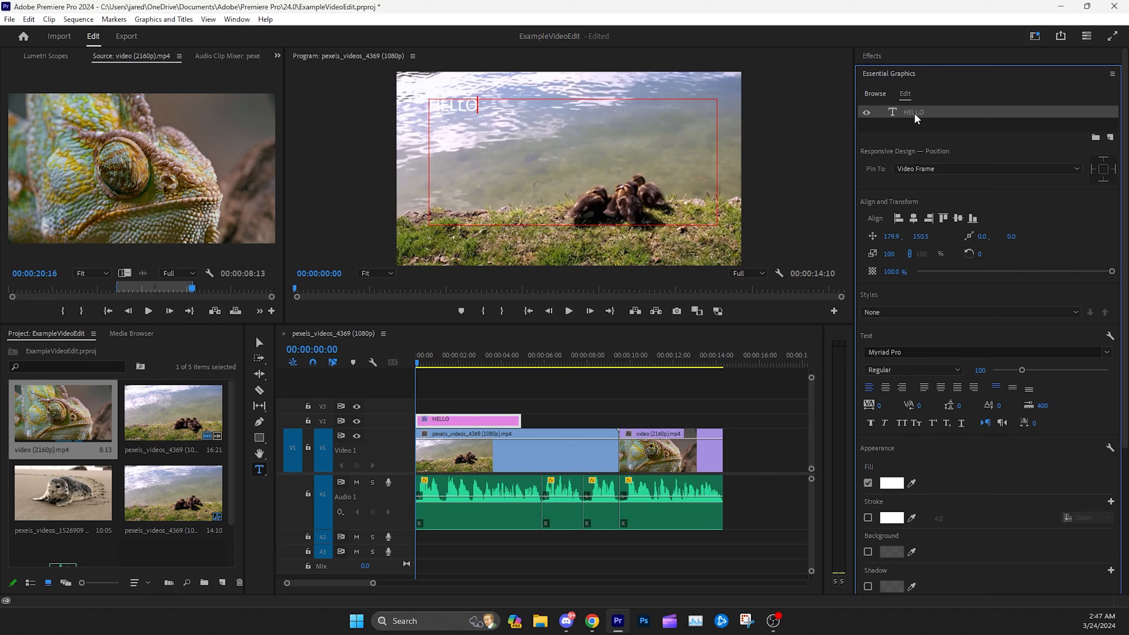
left_click(913, 217)
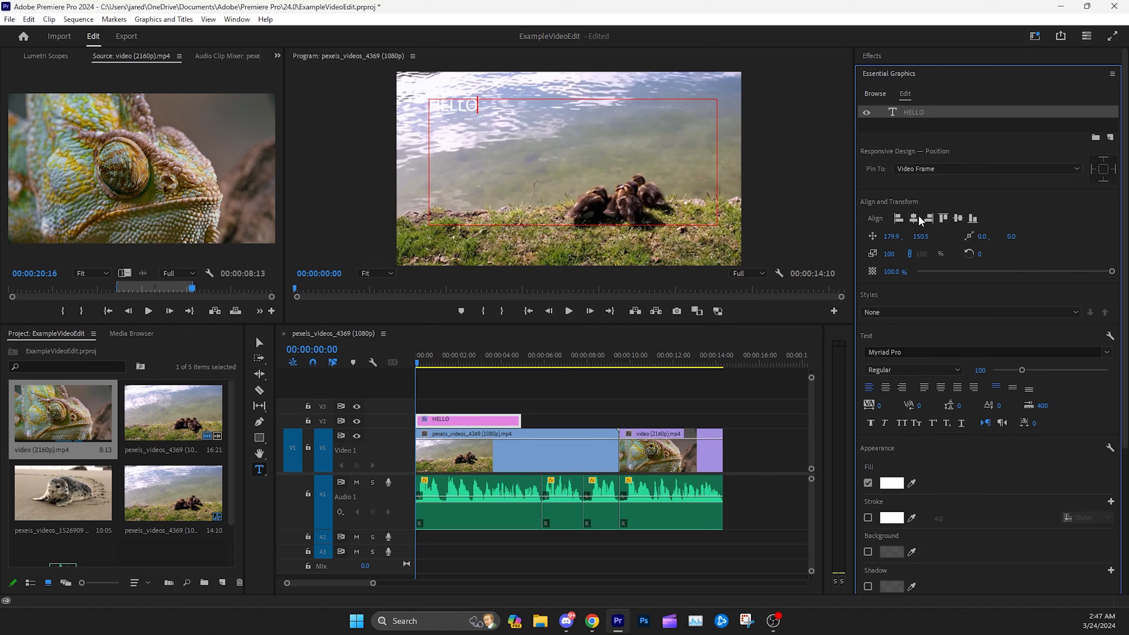
left_click(957, 218)
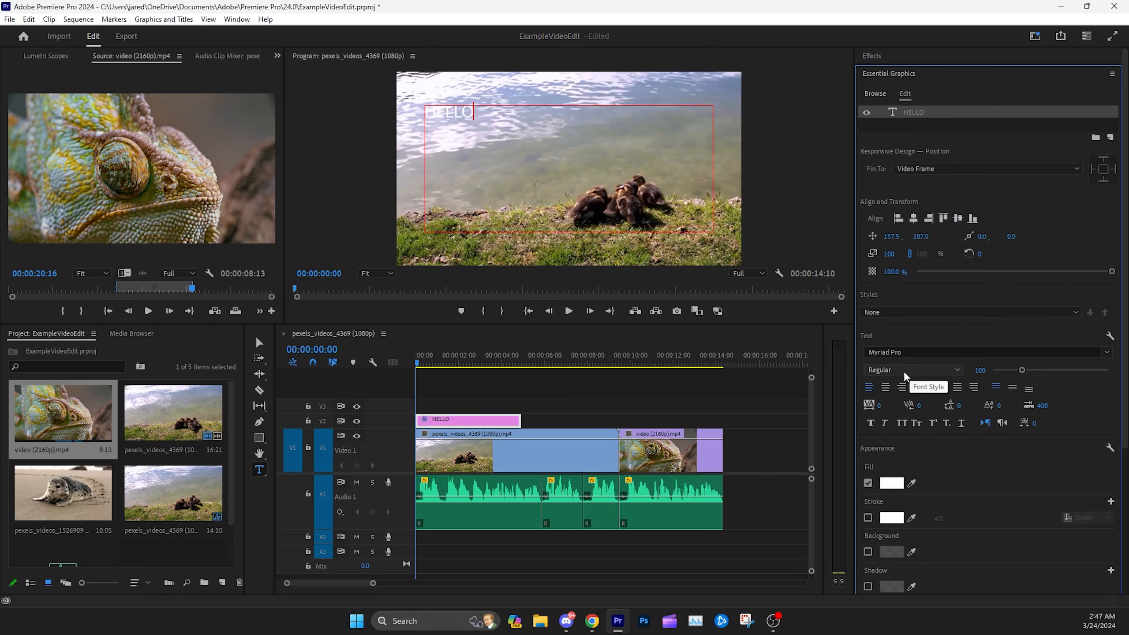
left_click(885, 388)
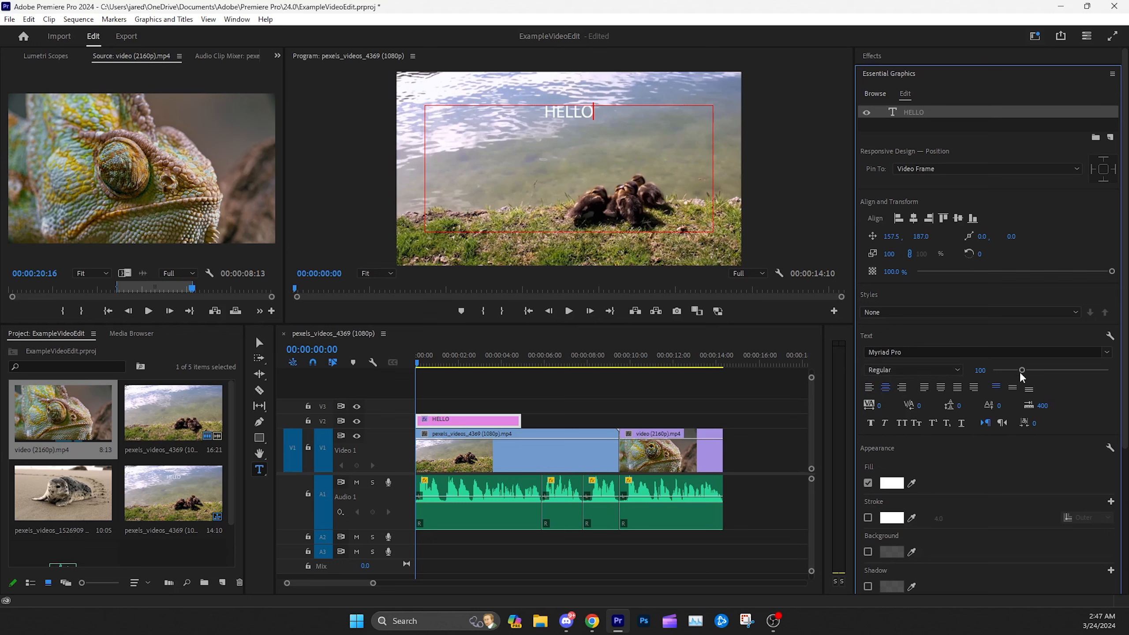
Step: Set the HELLO text's font size to 194 and its font to Roboto
mouse_move(1022, 371)
left_mouse_down()
mouse_move(1042, 375)
mouse_move(1022, 371)
left_mouse_up()
left_click_drag(609, 109, 516, 110)
left_click_drag(1021, 371, 1050, 376)
left_click(1107, 353)
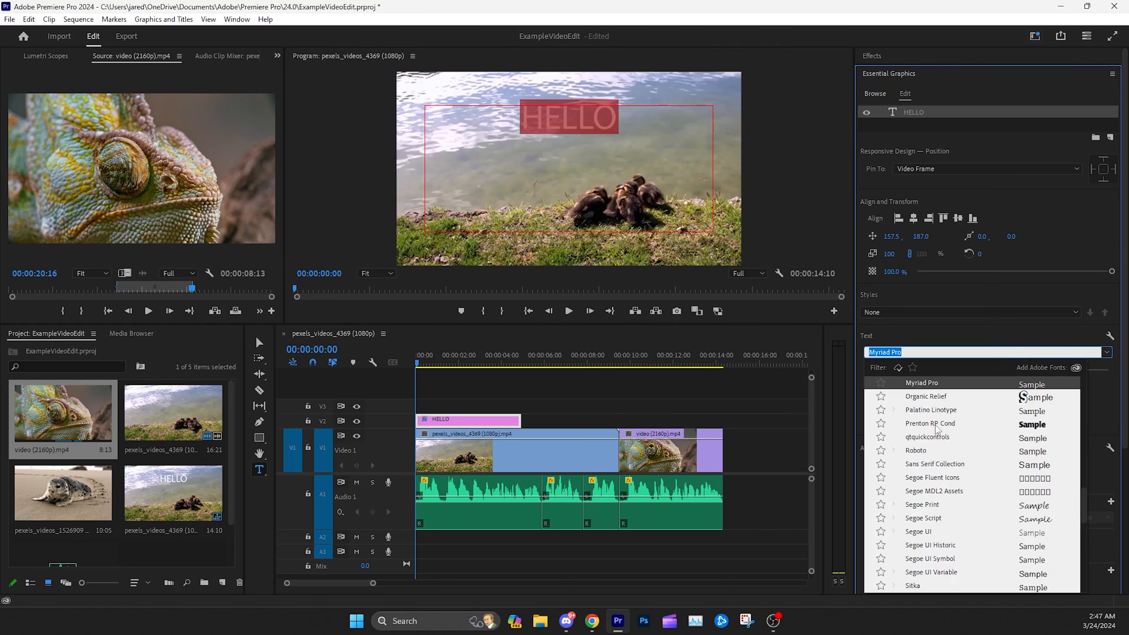
left_click(931, 452)
left_click(618, 127)
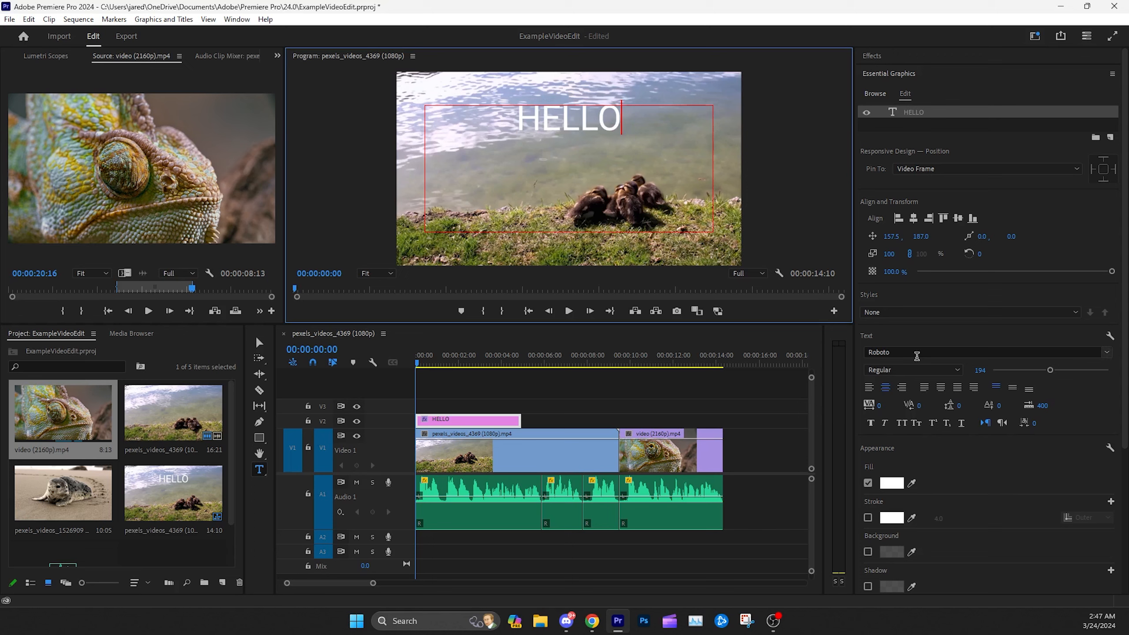
Step: Add a black stroke to the HELLO text
left_click_drag(617, 126, 522, 126)
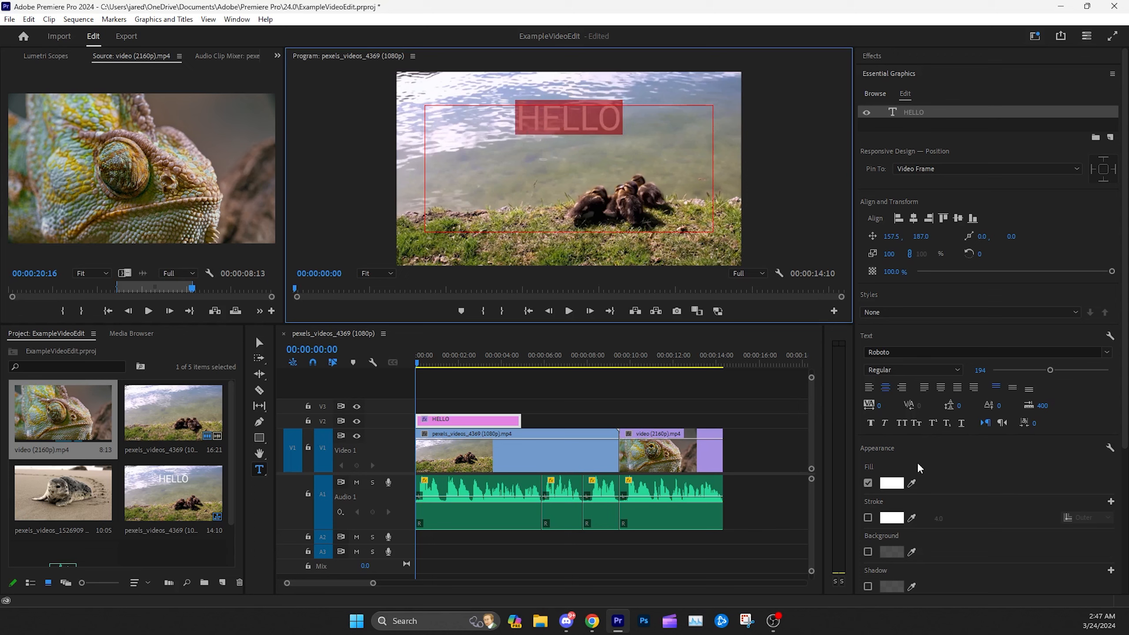
left_click(867, 517)
left_click(891, 517)
left_click(560, 244)
left_click(680, 223)
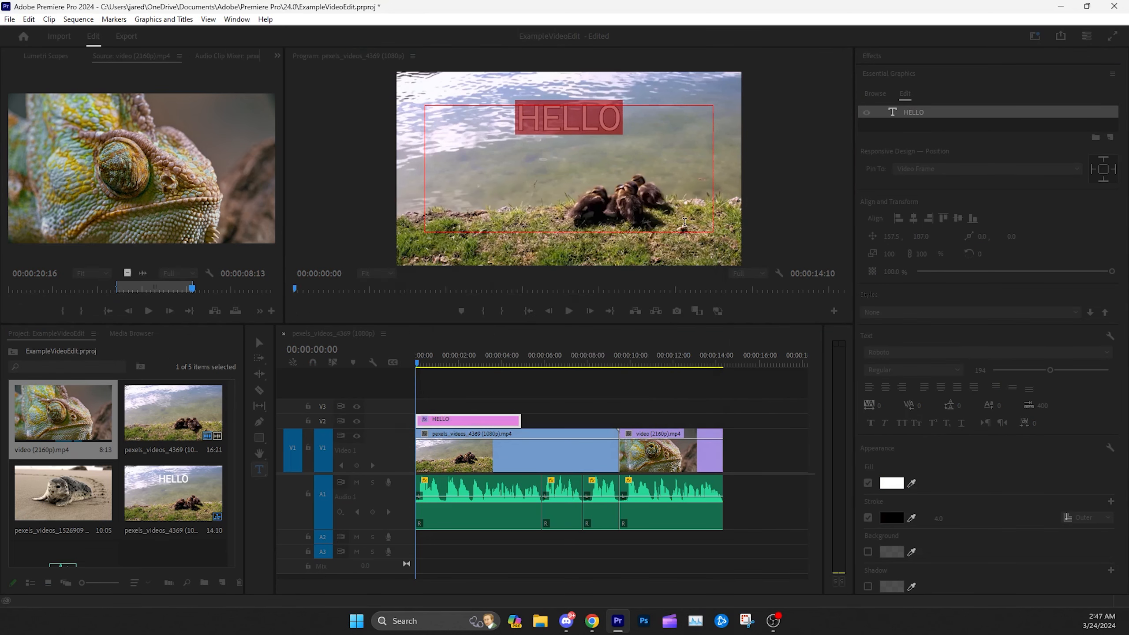
left_click(636, 121)
Step: Set the stroke width of the whole HELLO text to 12
left_click(939, 518)
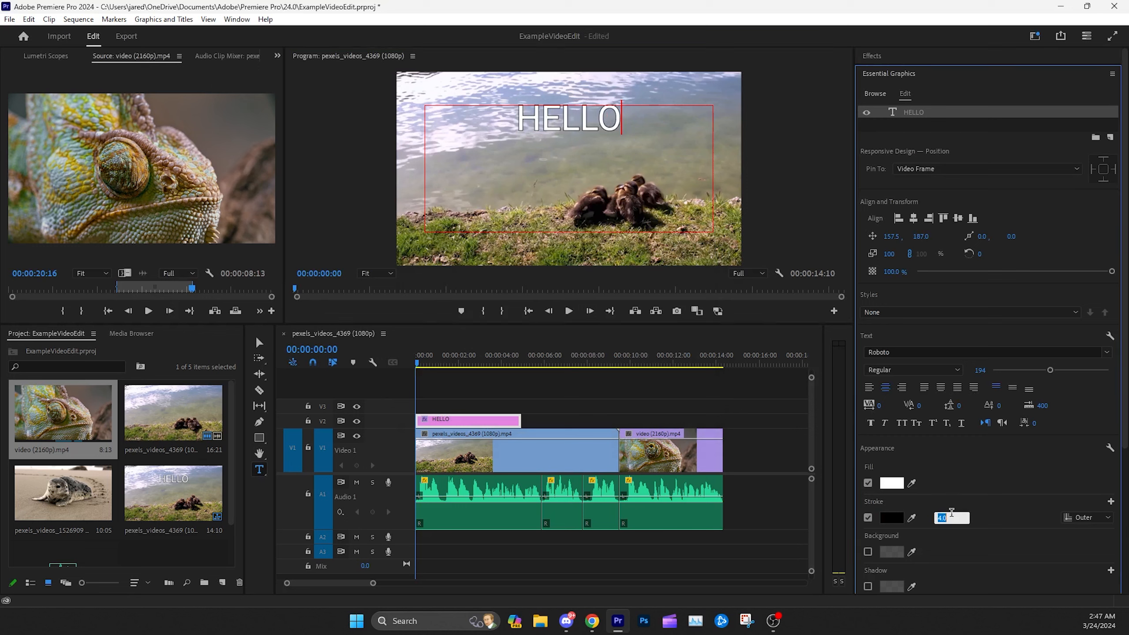
type("12")
key("Return")
double_click(612, 107)
left_click(951, 517)
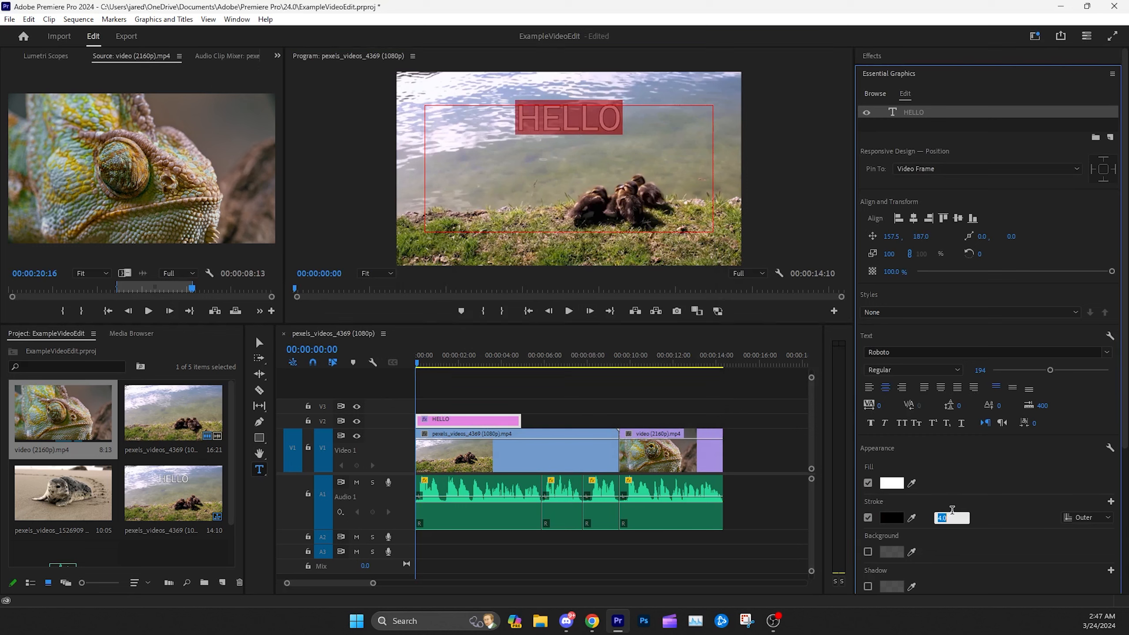
type("12")
key("Return")
key("Escape")
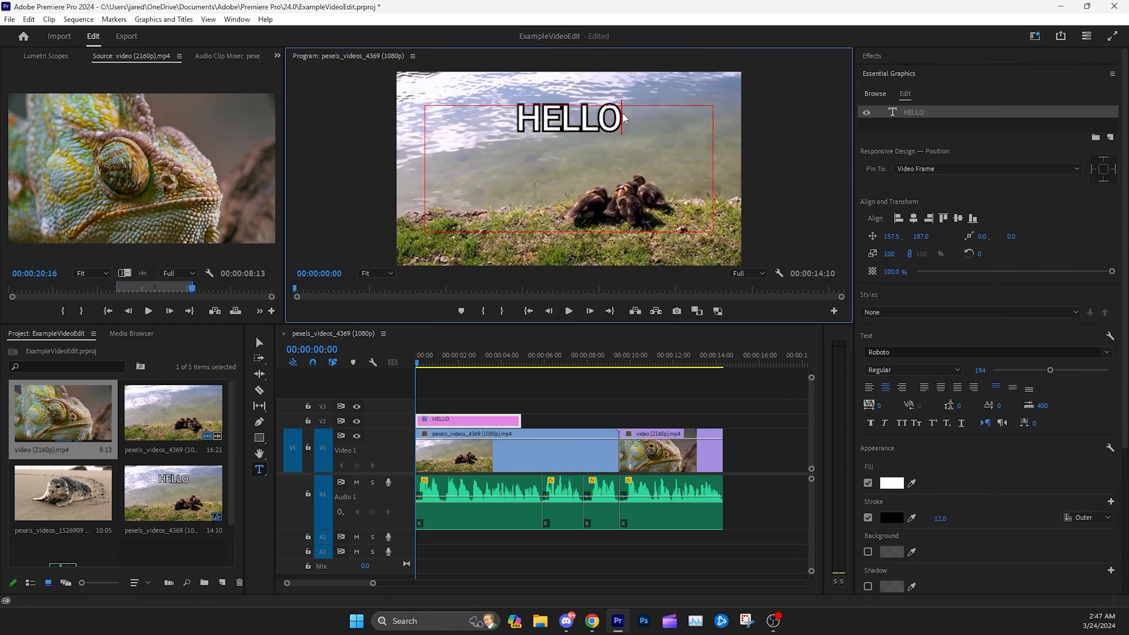
Step: Move the HELLO text down over the grass, beside the ducklings in the lower part of the frame
left_click(259, 342)
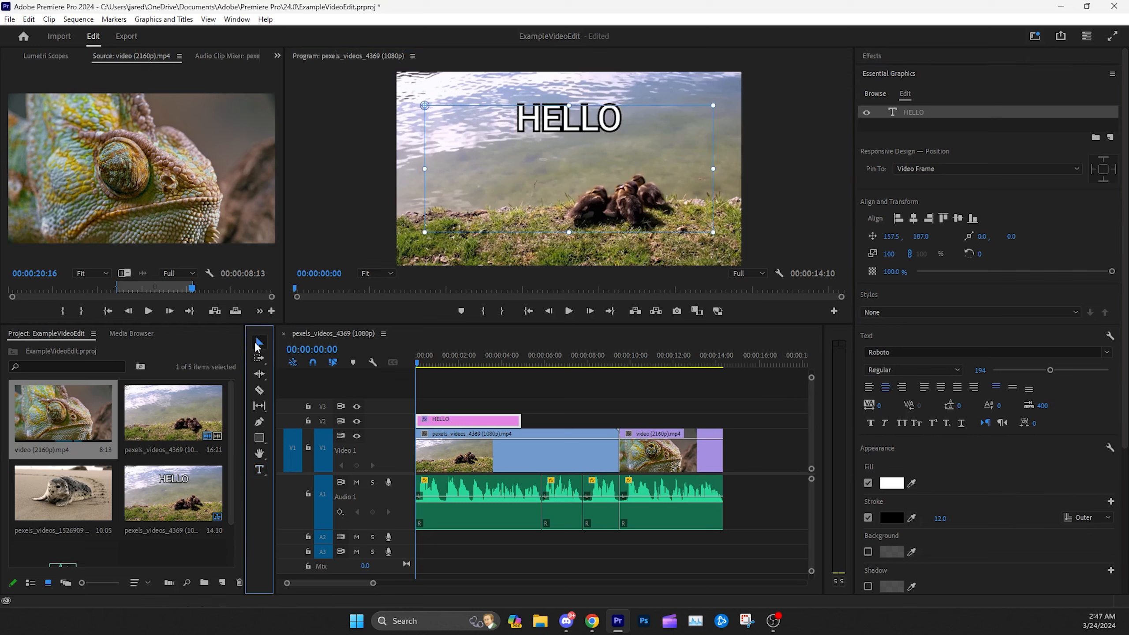
mouse_move(567, 134)
left_mouse_down()
mouse_move(554, 184)
mouse_move(565, 144)
left_mouse_up()
left_click_drag(712, 180, 716, 138)
left_click(261, 337)
left_click_drag(646, 141, 572, 228)
left_click_drag(430, 422, 471, 421)
Step: Delete the HELLO title clip from track V2
left_click(446, 364)
left_click(483, 403)
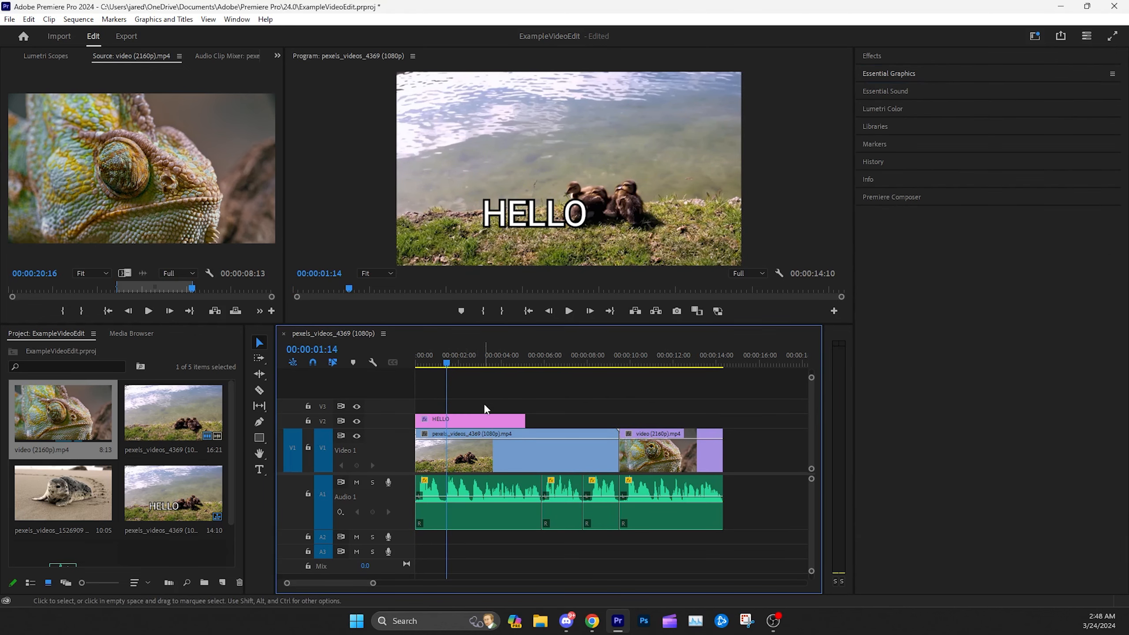
left_click(475, 420)
key("Delete")
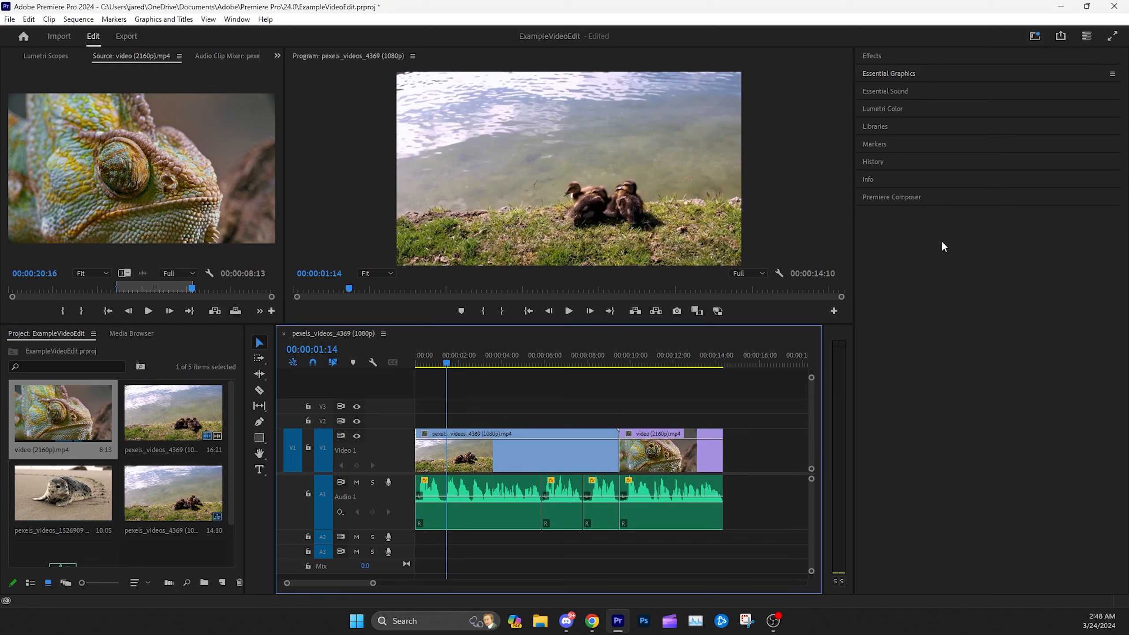
Step: Add the Premiere Composer template "1-Line Fill Text Box 2 - Left" to track V2 at the start of the sequence
left_click(926, 197)
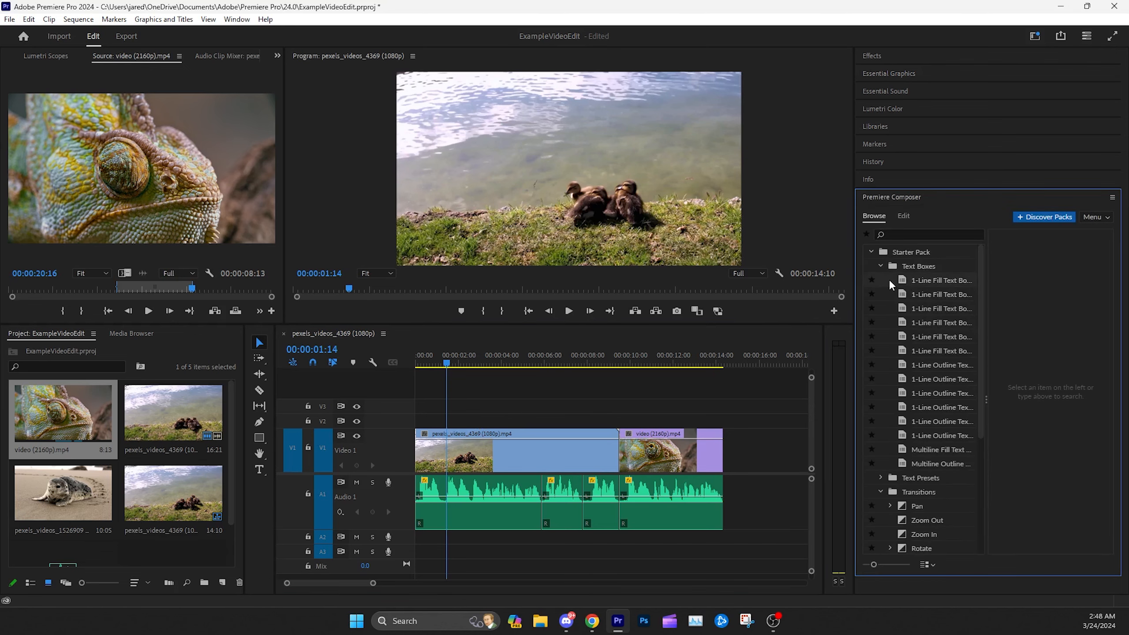
left_click_drag(856, 285, 839, 284)
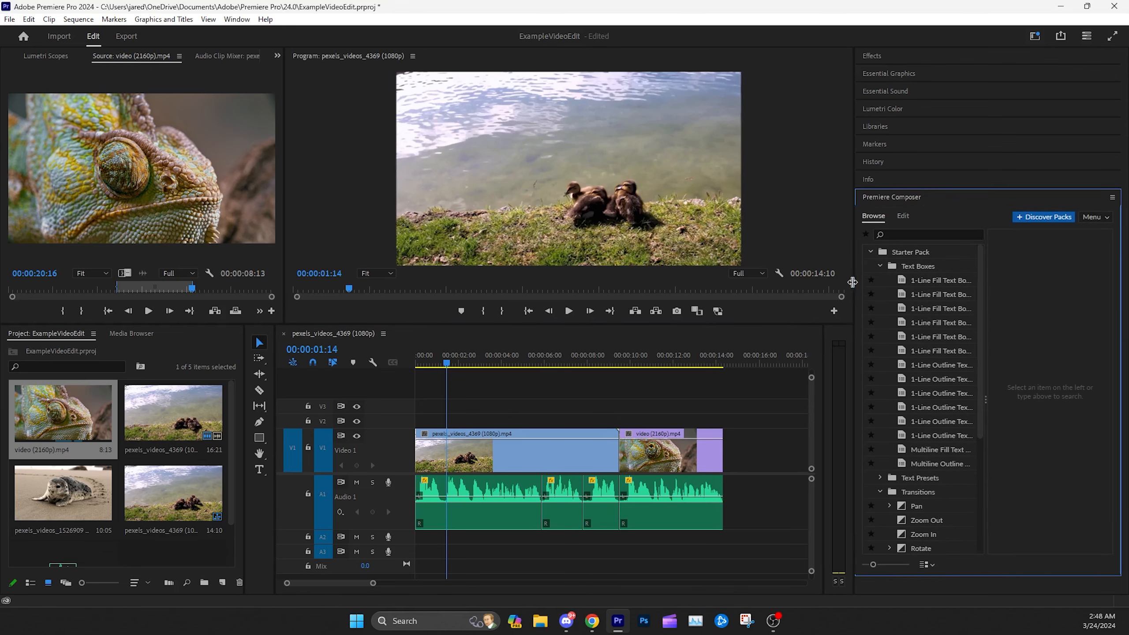
left_click(902, 279)
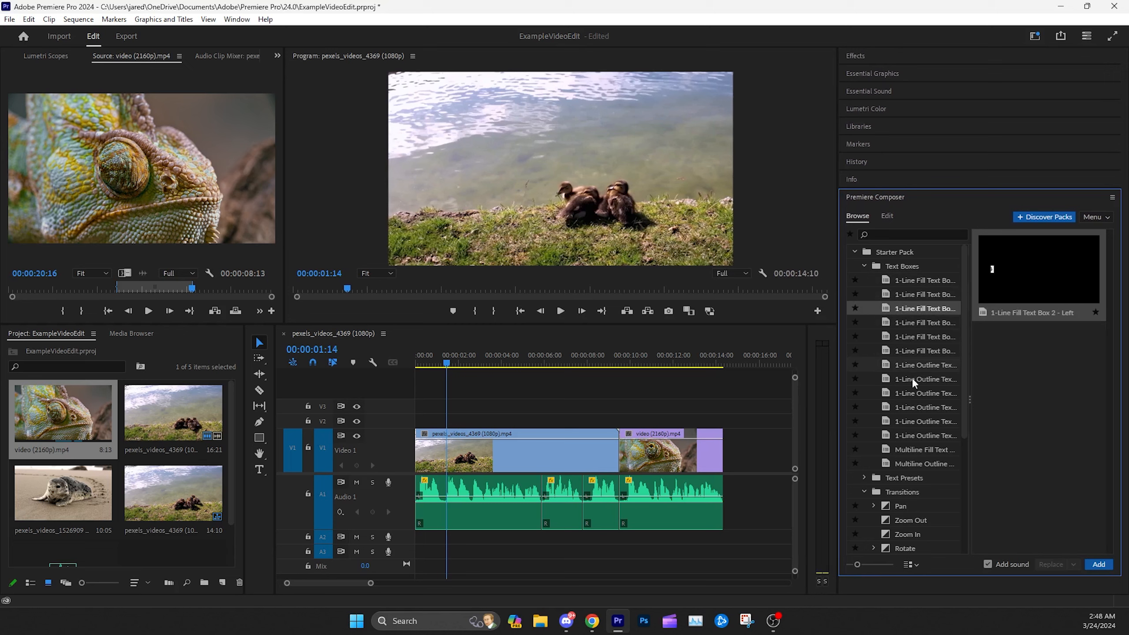
left_click(908, 394)
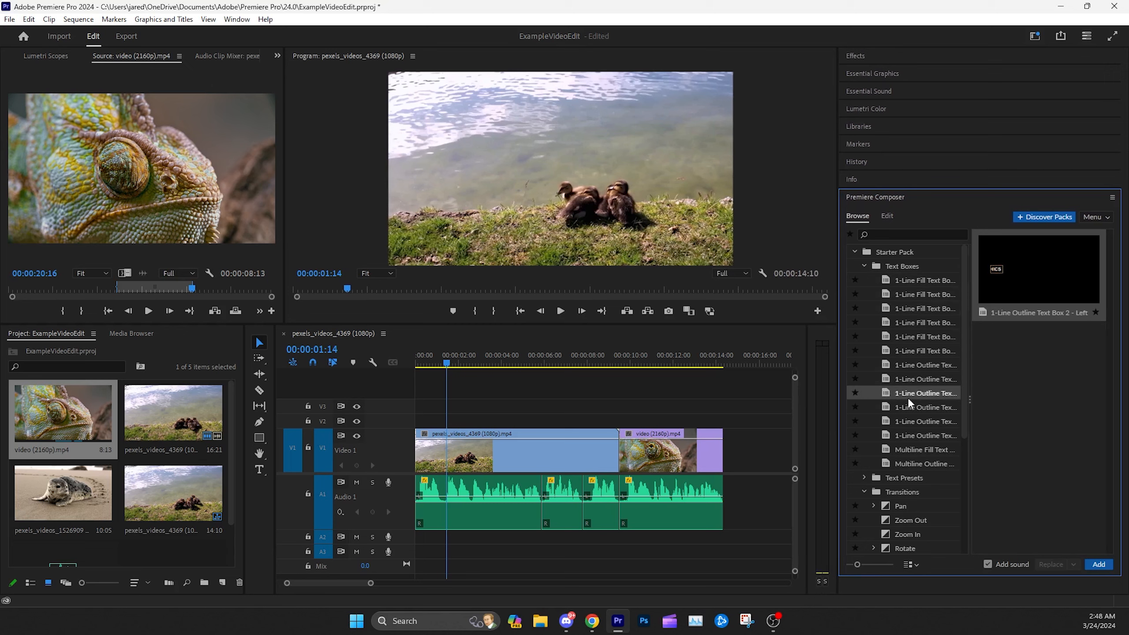
left_click(922, 344)
left_click(916, 307)
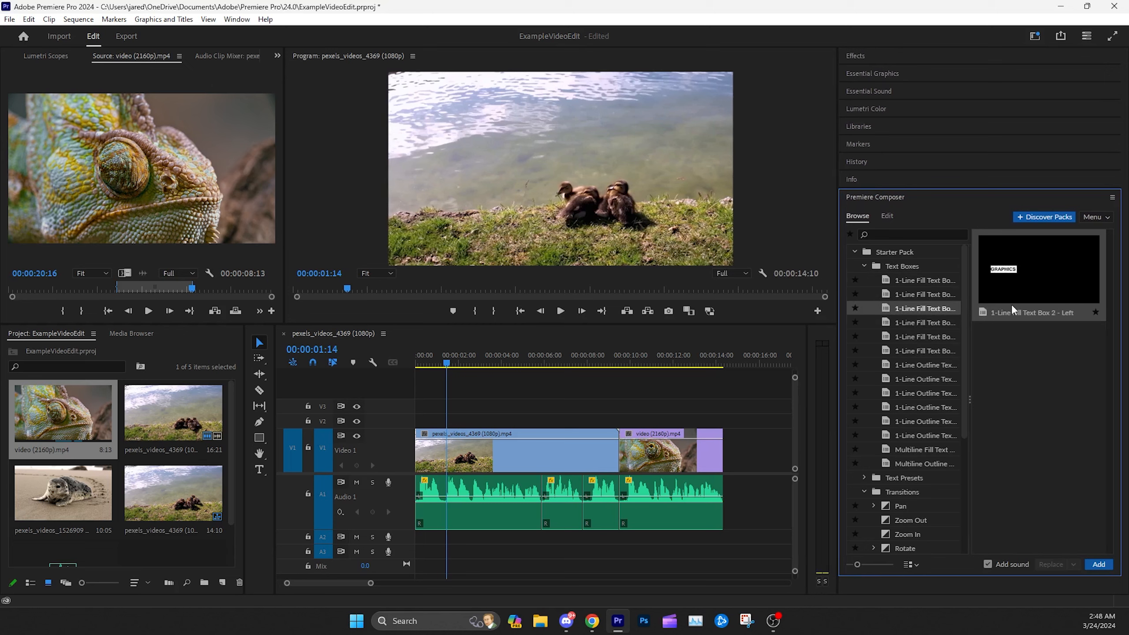
left_click_drag(1040, 267, 473, 419)
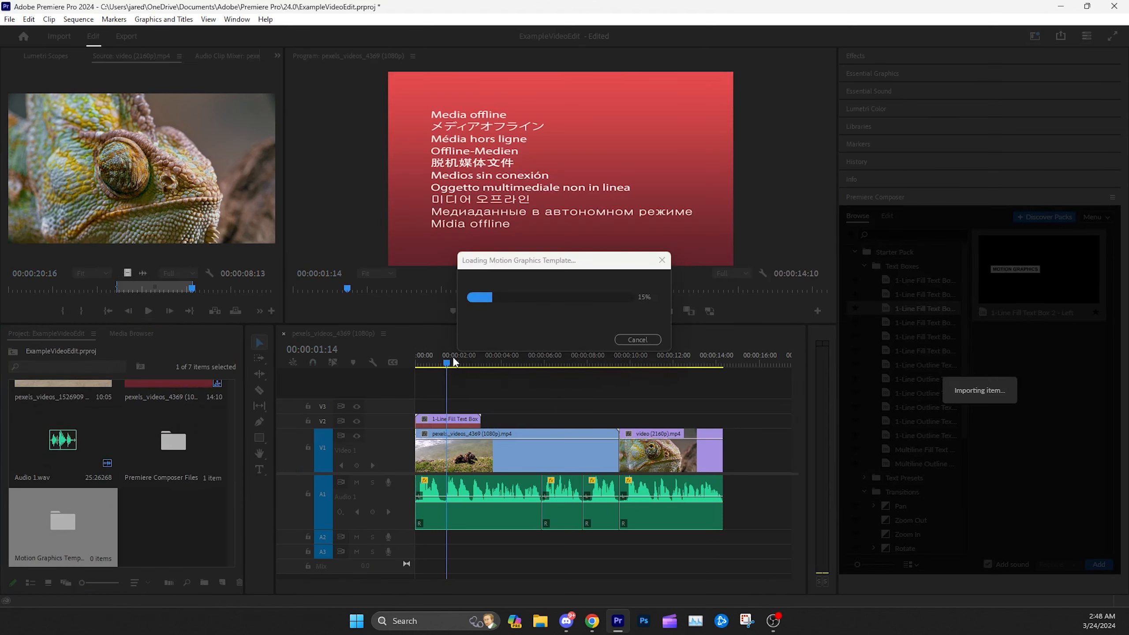
left_click(450, 364)
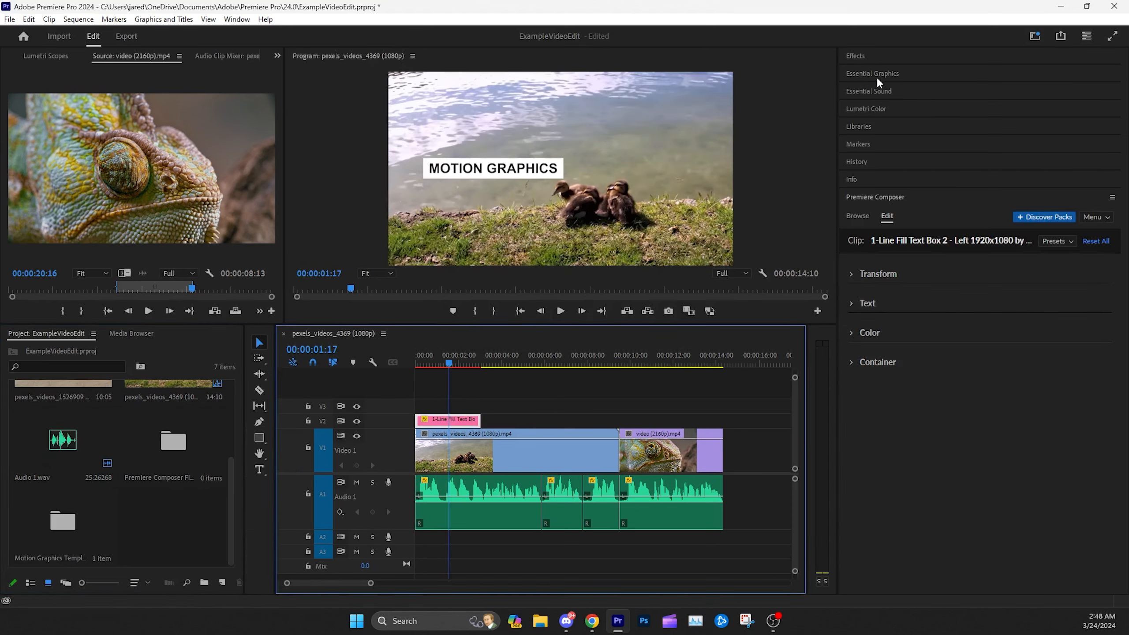
Step: Change the text box template's wording to "Hello World" in its Premiere Composer settings
left_click(864, 74)
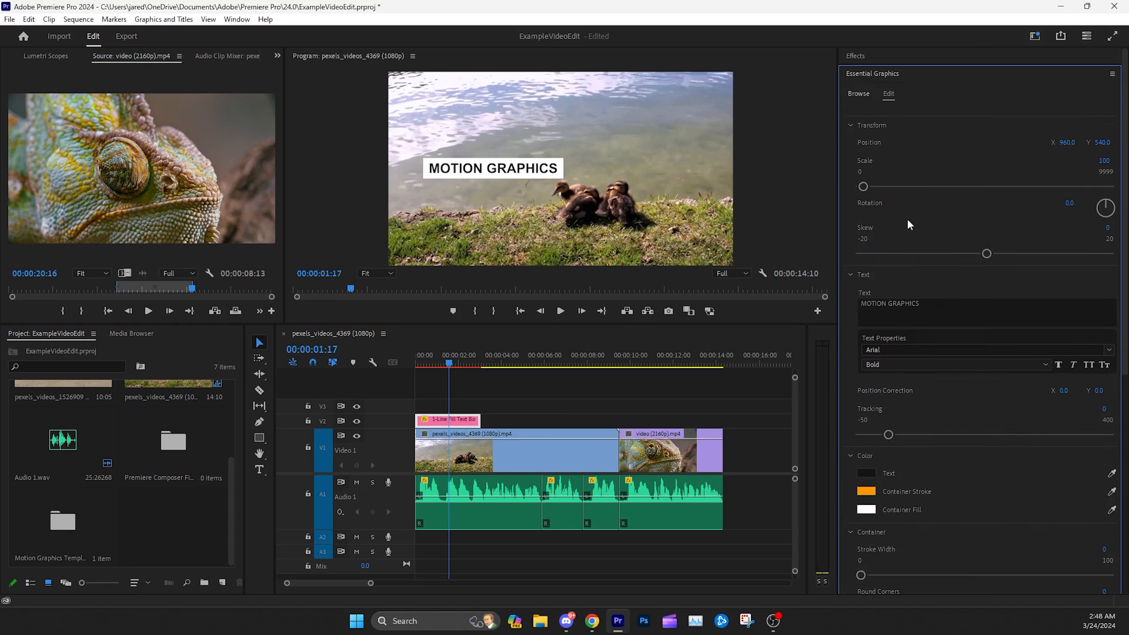
left_click(897, 76)
left_click(911, 197)
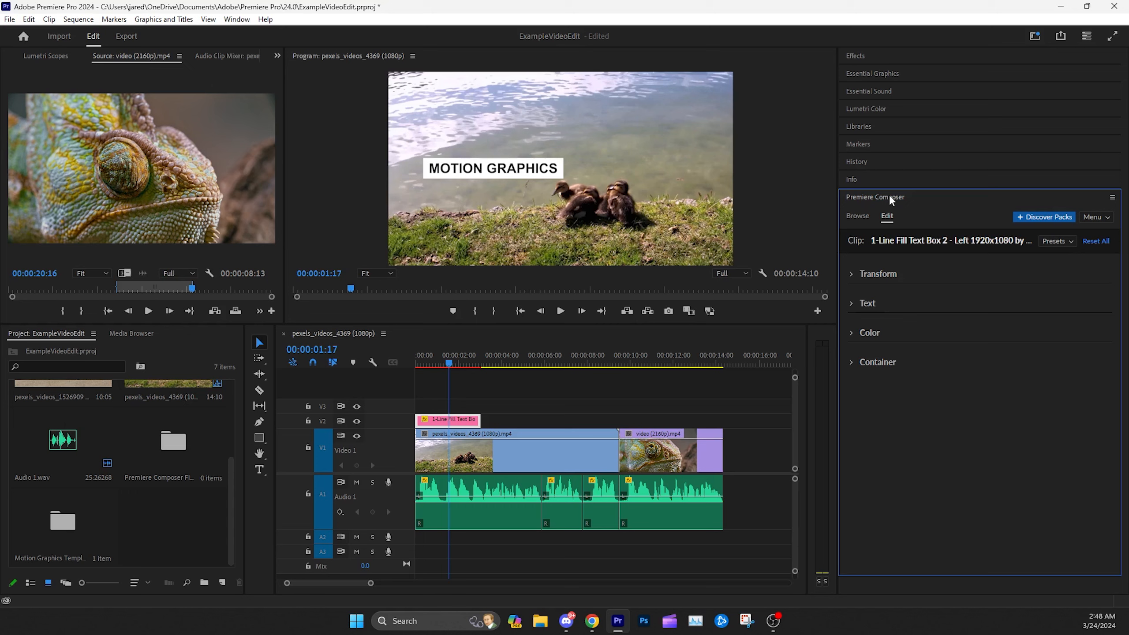
left_click(861, 274)
left_click(853, 375)
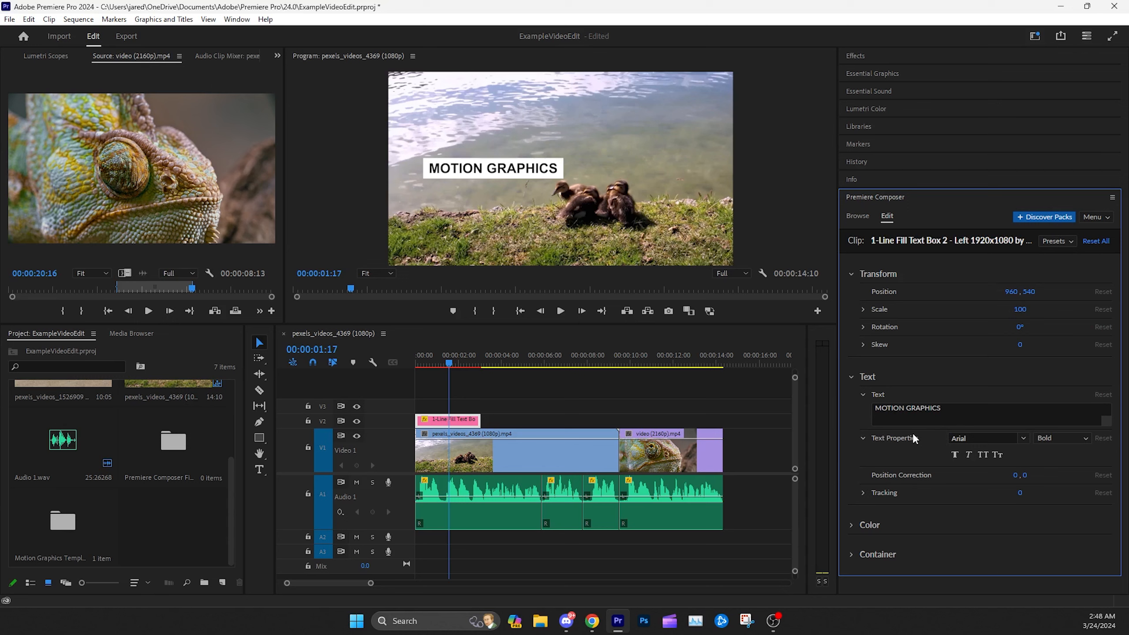
left_click(462, 421)
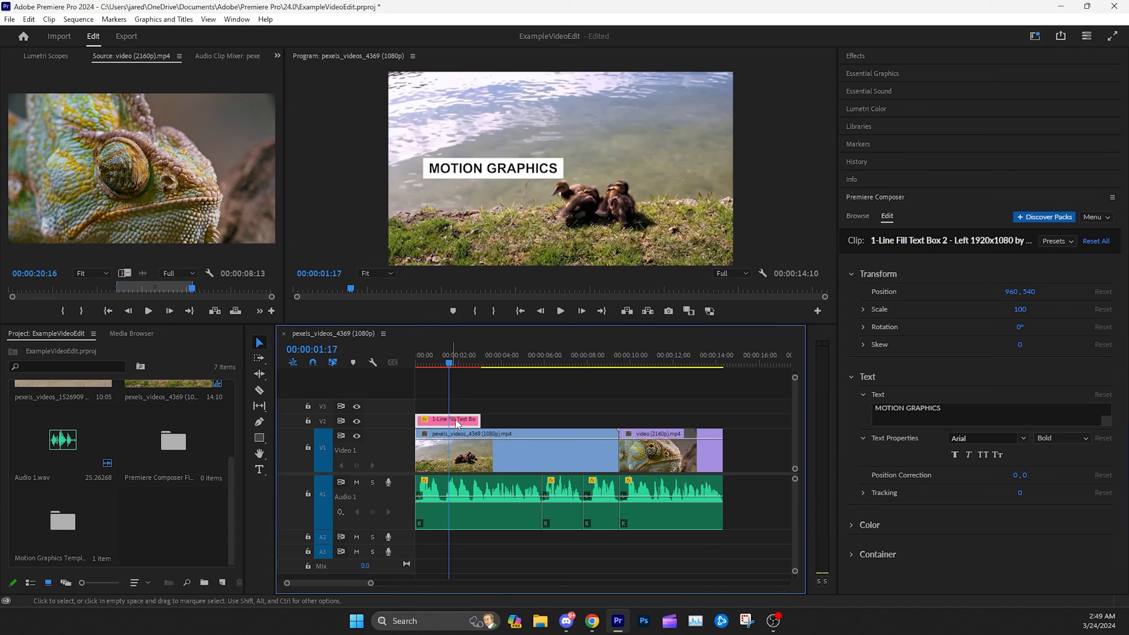
left_click(946, 412)
type("Hell")
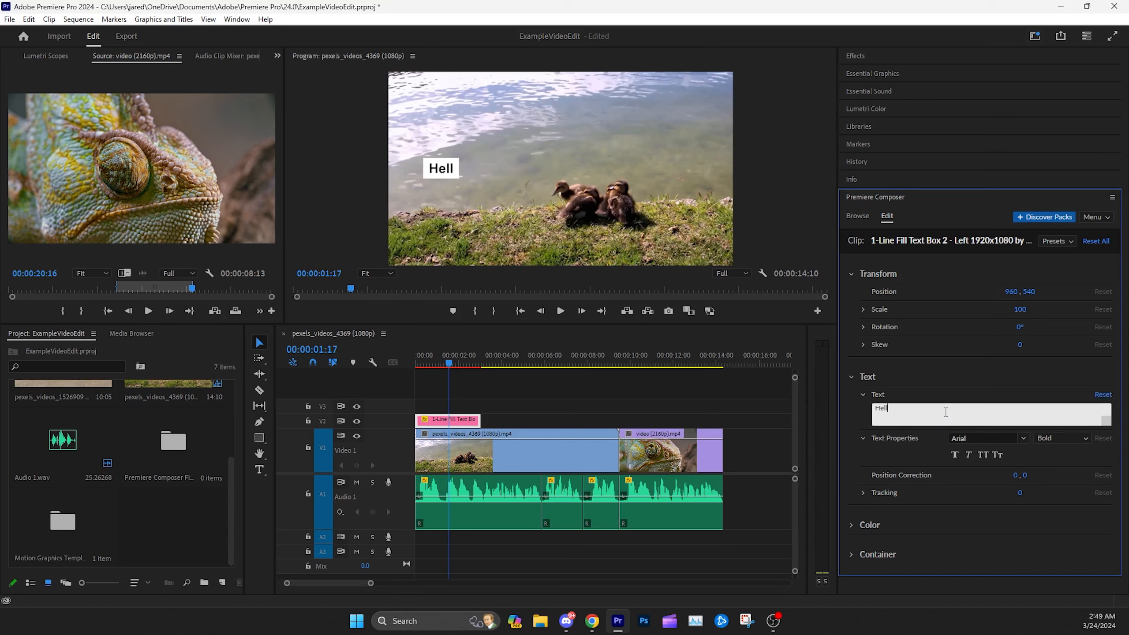
type("o Worl;d")
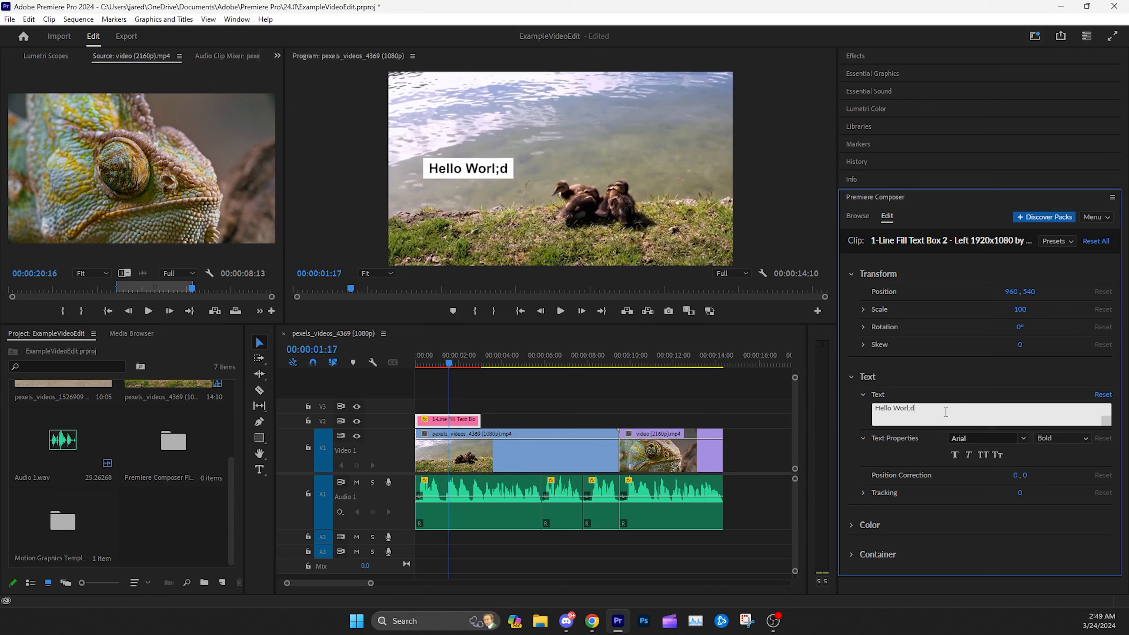
key("BackSpace")
key("BackSpace")
Step: Set the Hello World text box's position to 960, 960 and its scale to 120
left_click_drag(1029, 290, 1068, 294)
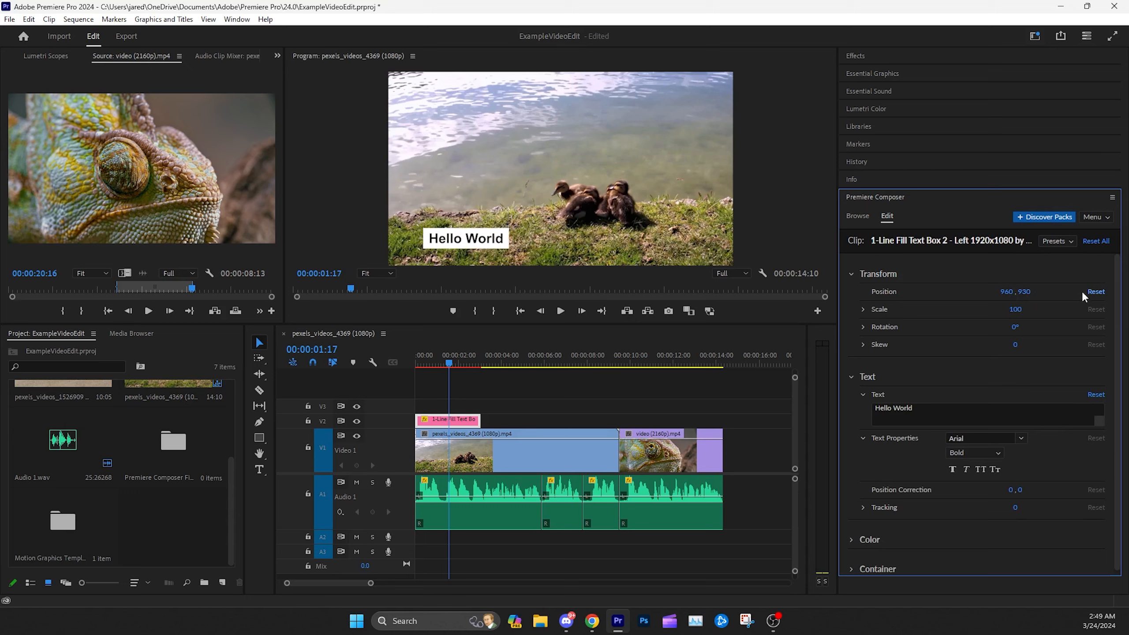
left_click(1027, 293)
type("960")
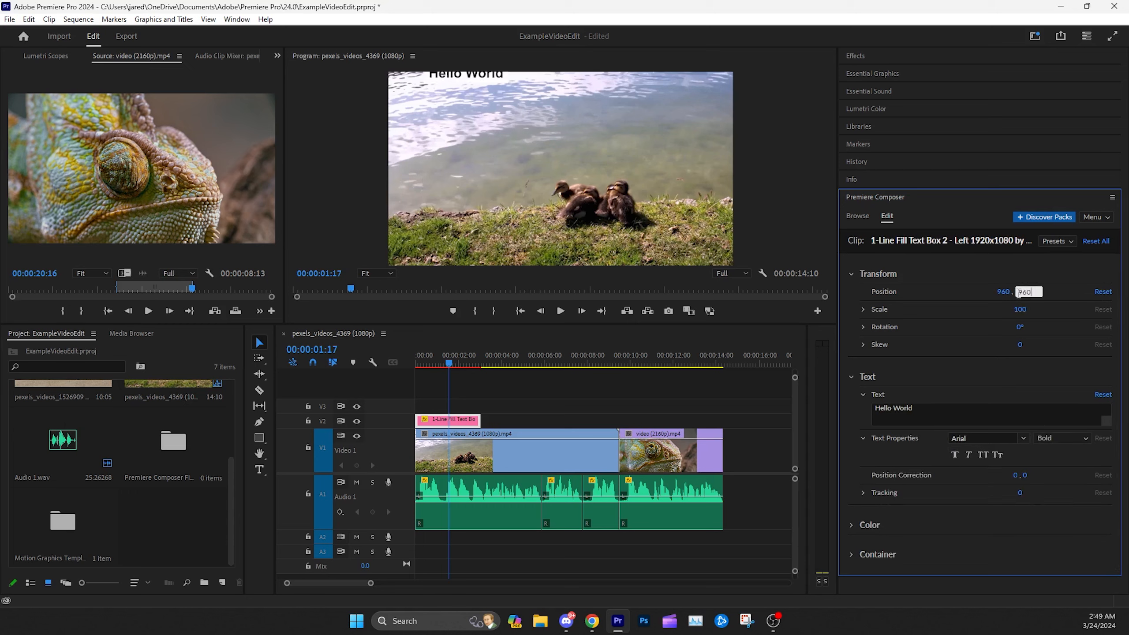
key("Return")
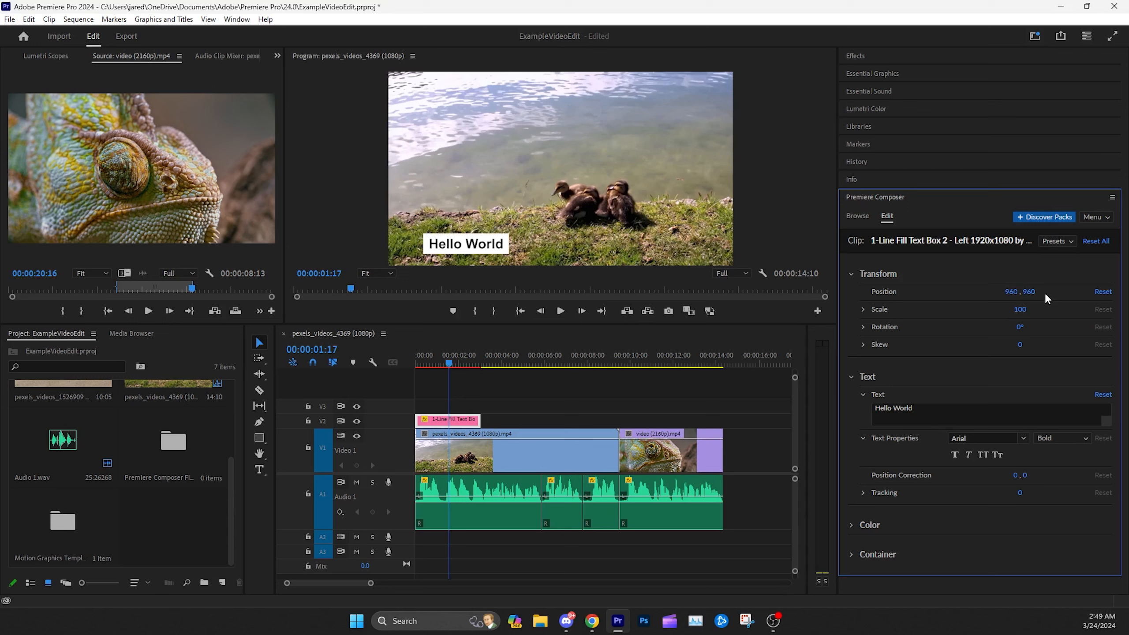
left_click(1033, 309)
type("120")
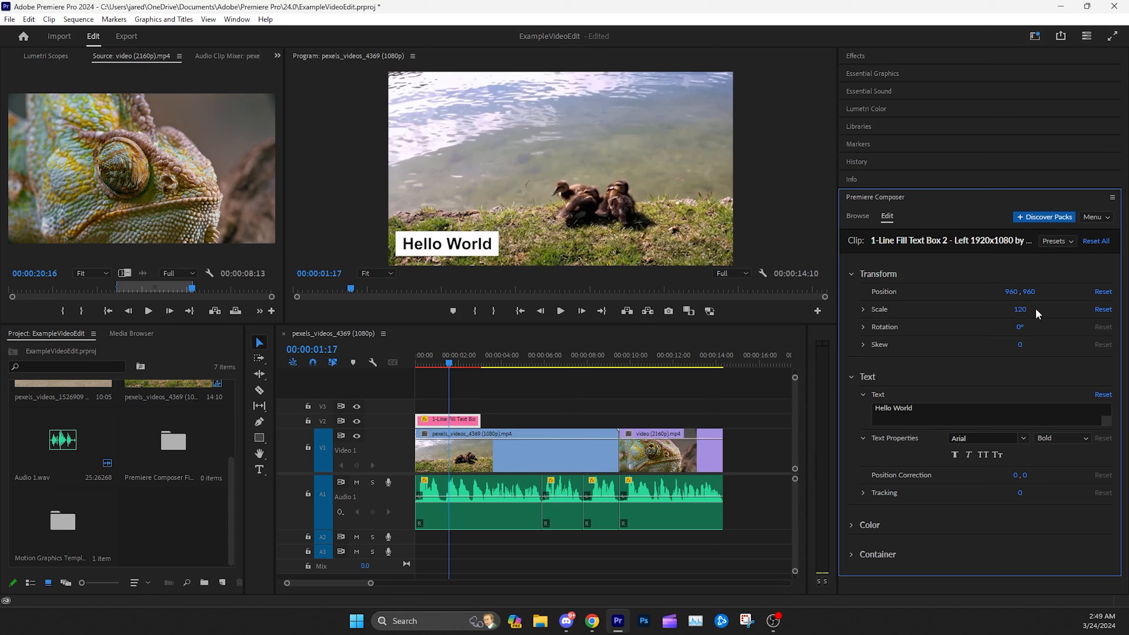
Step: Try the Anton font on the Hello World text and settle on Bahnschrift
left_click(1002, 439)
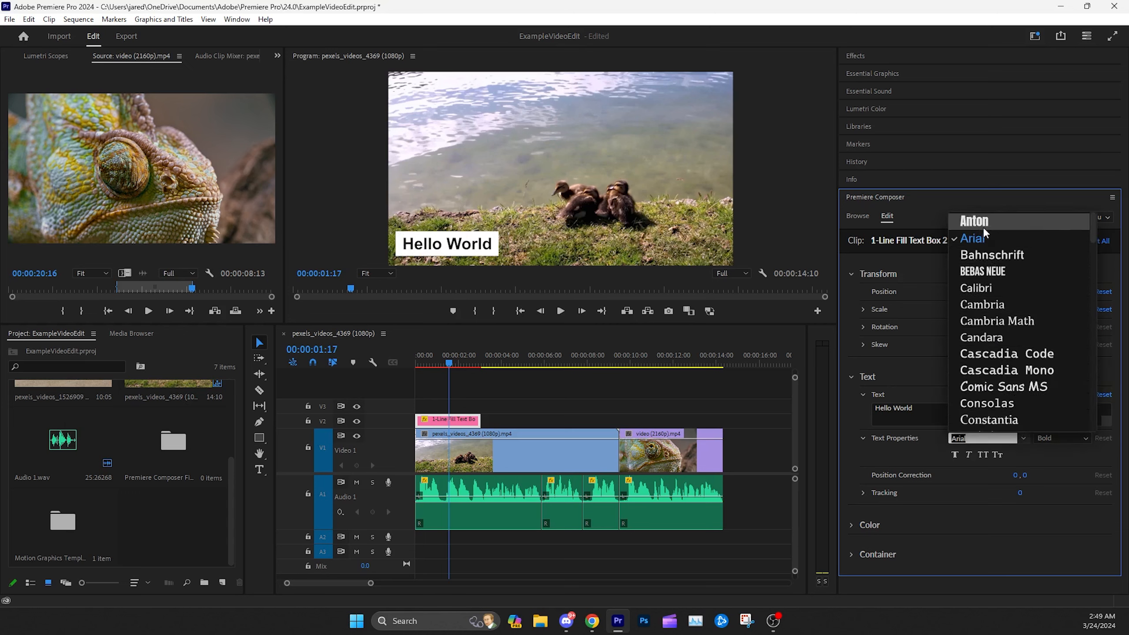
left_click(979, 222)
left_click(995, 439)
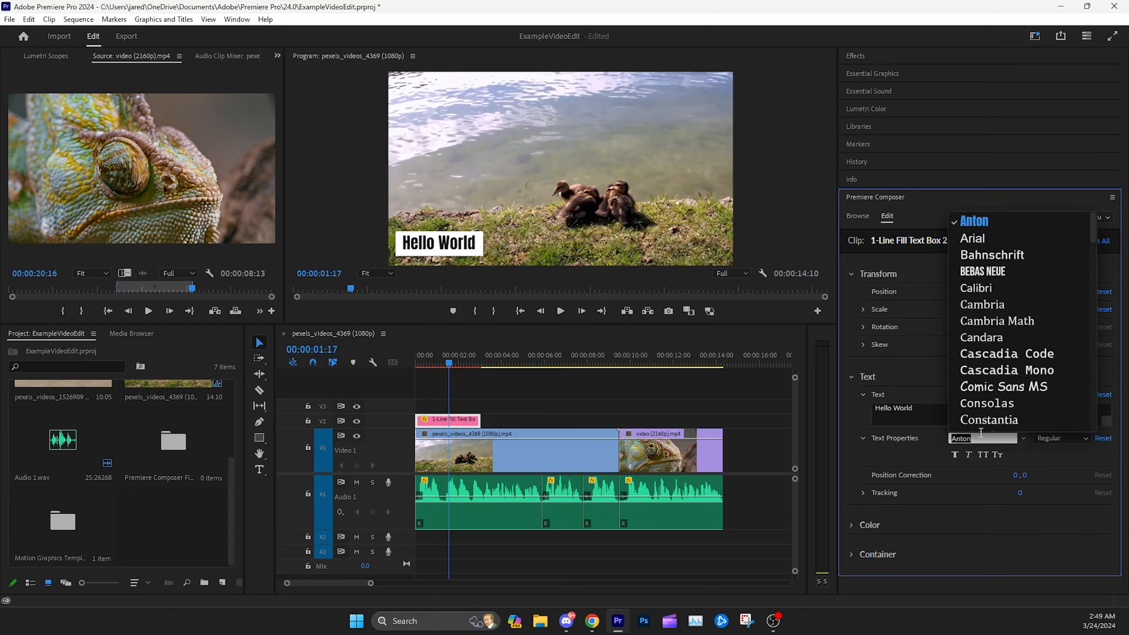
left_click(981, 257)
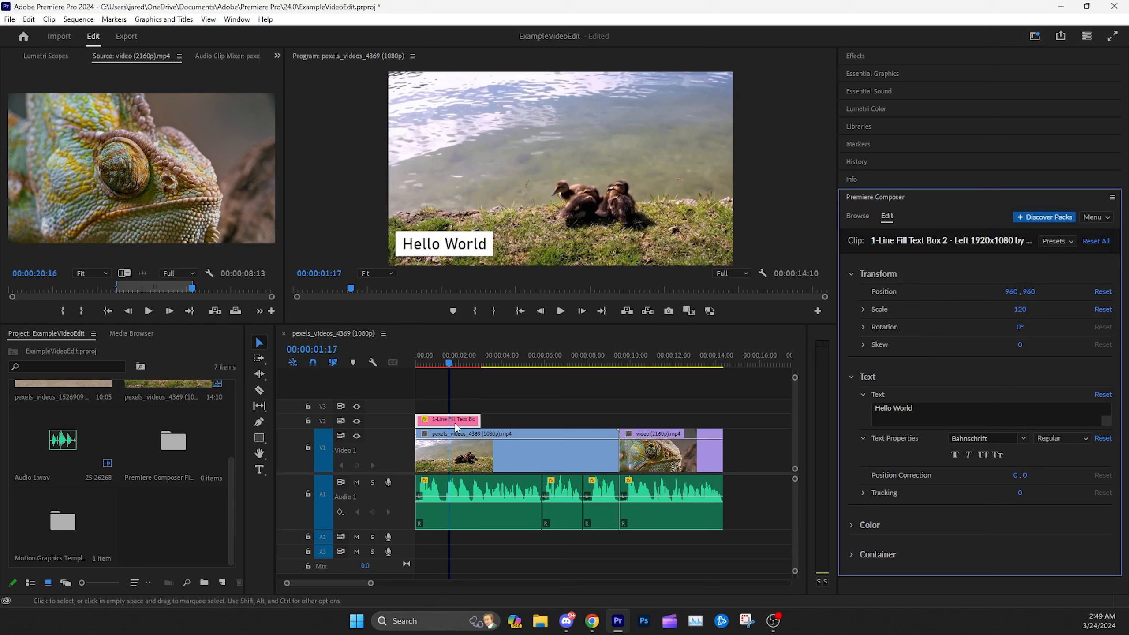
Step: Play the sequence from its start to preview the Hello World text box animation
left_click(420, 419)
left_click(519, 311)
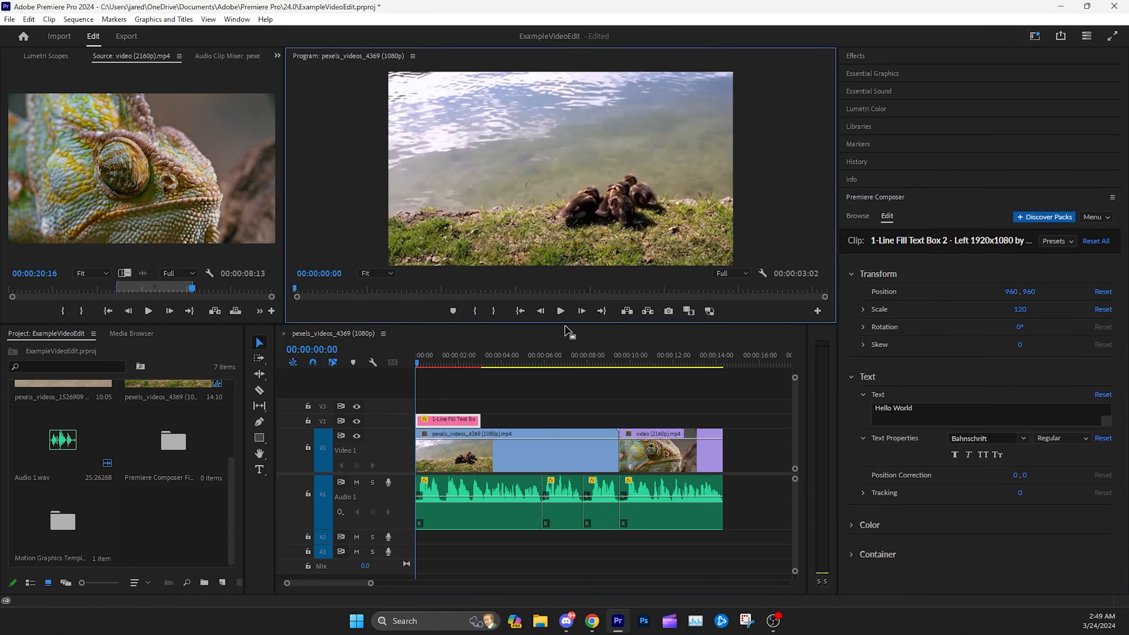
left_click(559, 311)
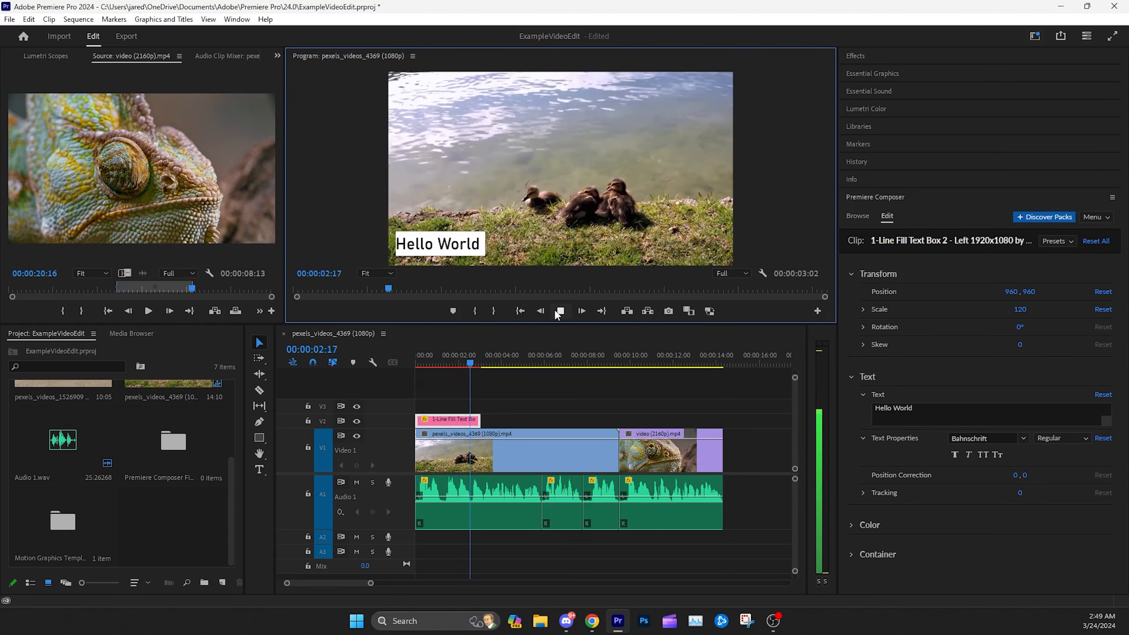
left_click(555, 310)
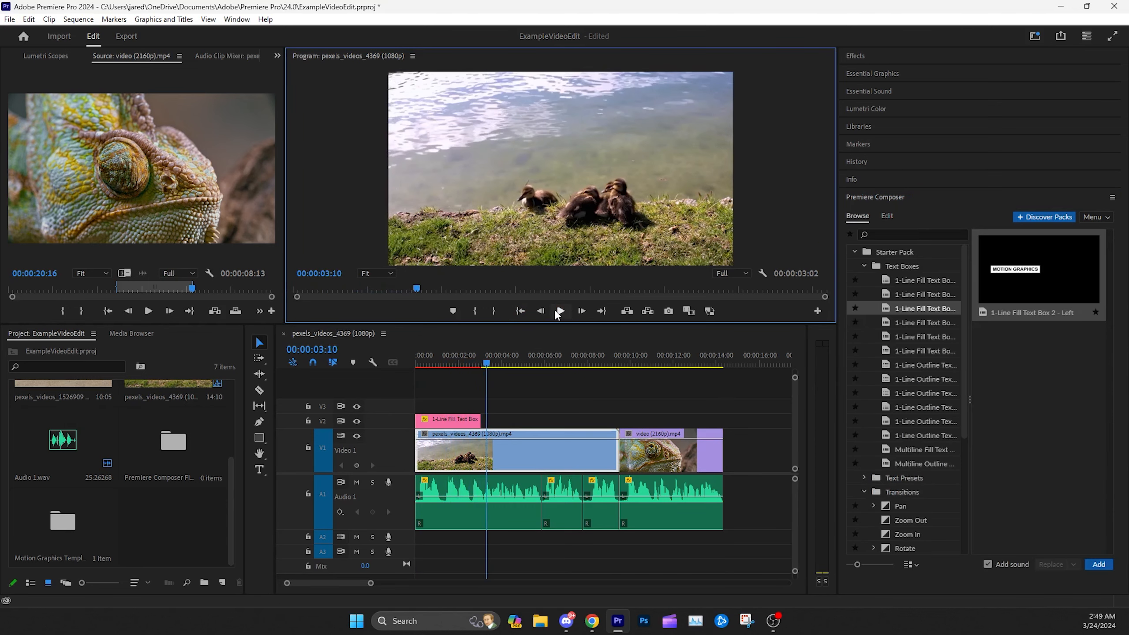
Step: Examine the Starter Pack transitions in Premiere Composer, previewing the Pan directions and Zoom In
left_click(916, 203)
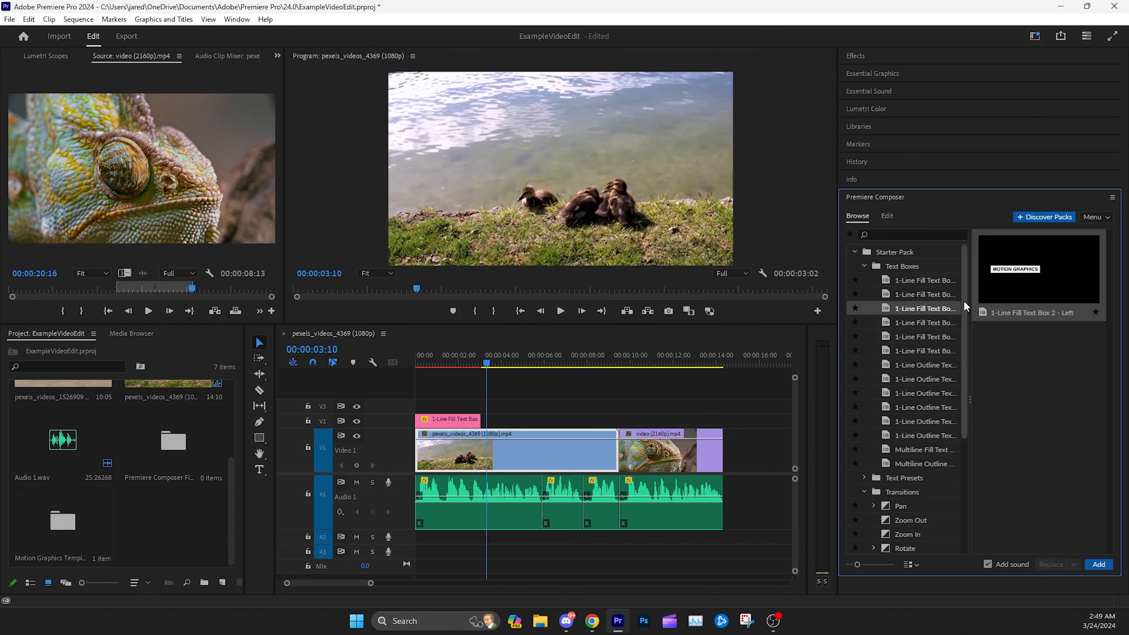
left_click_drag(963, 300, 969, 409)
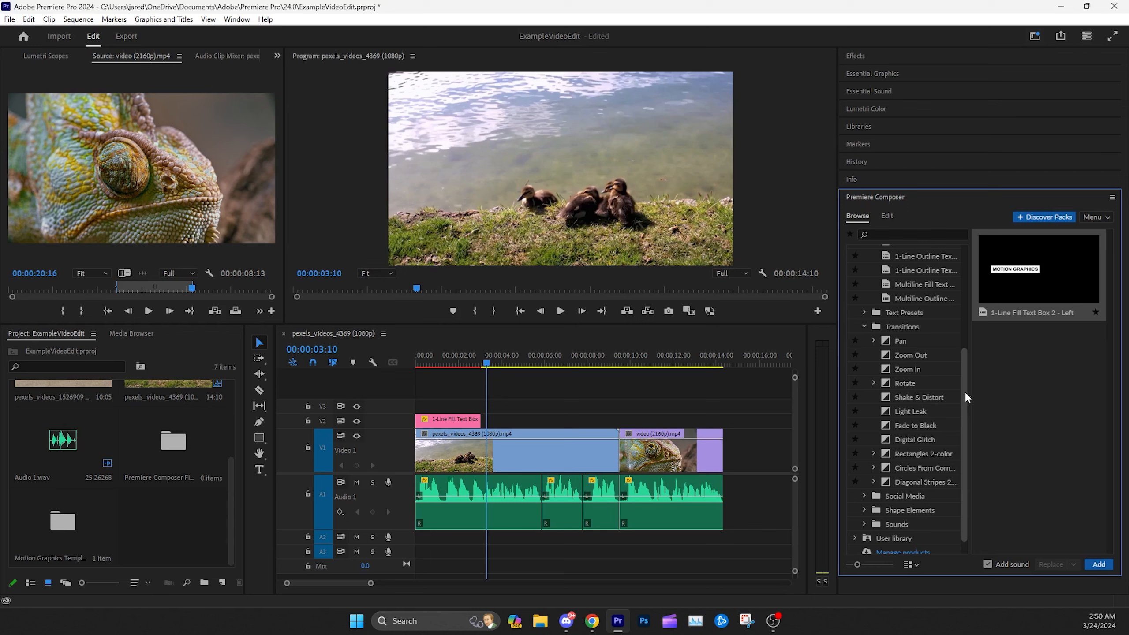
scroll(964, 395, "down", 1)
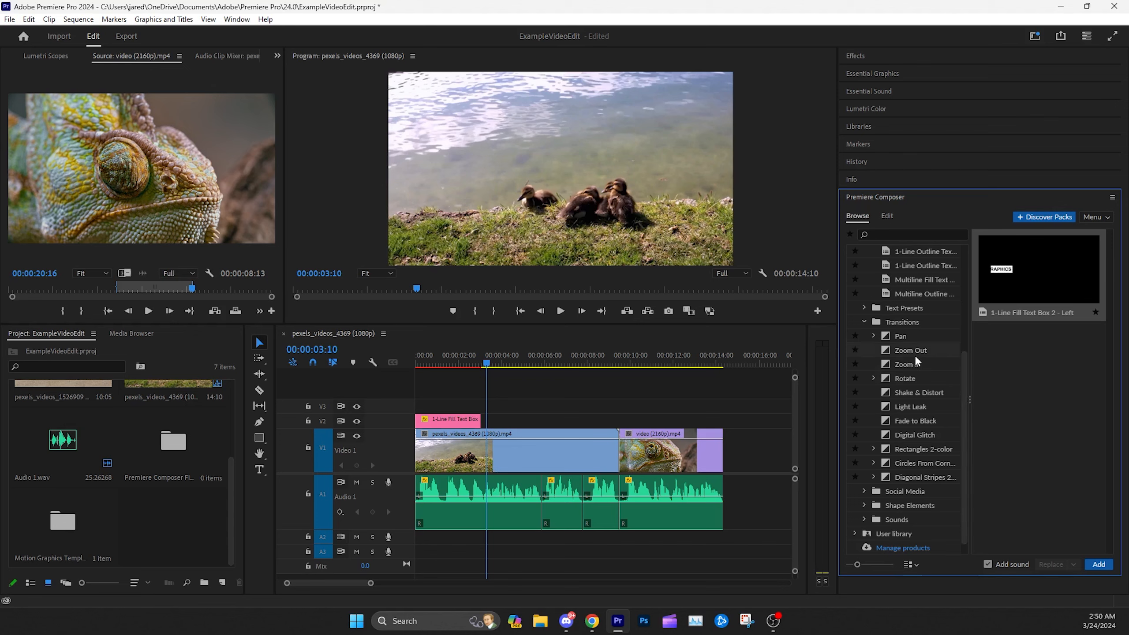
left_click(901, 337)
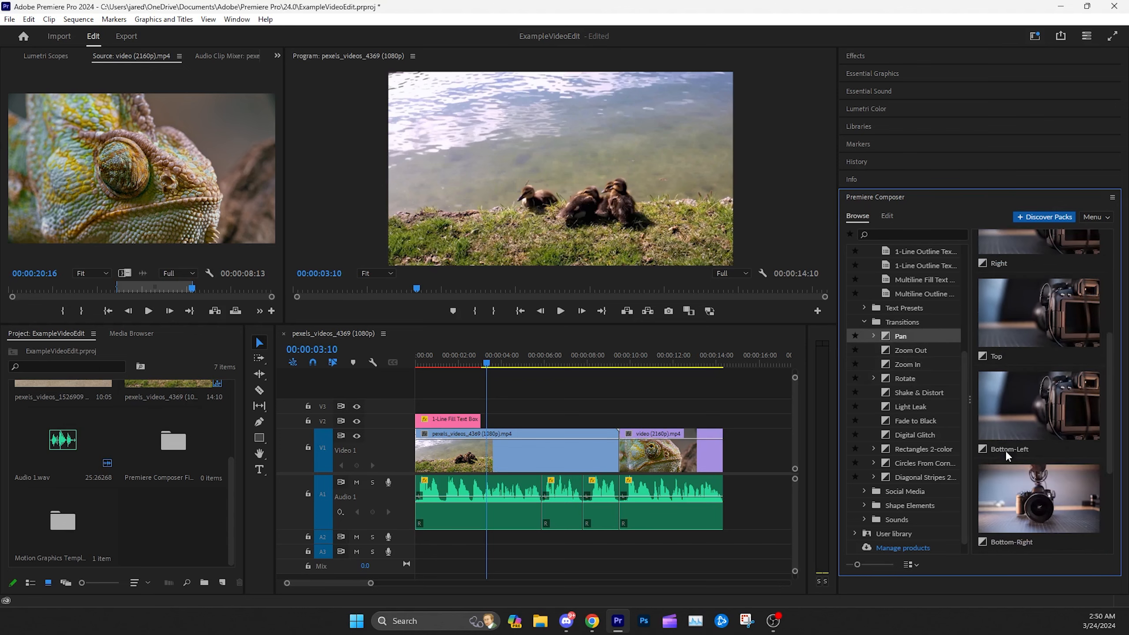
scroll(1014, 410, "up", 1)
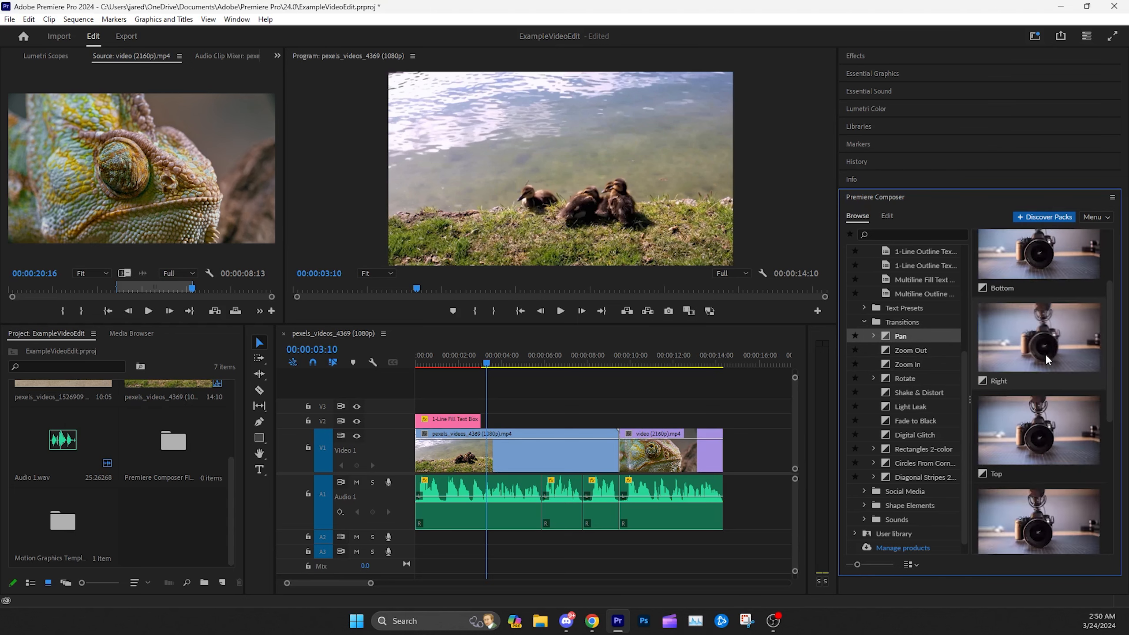
left_click(913, 364)
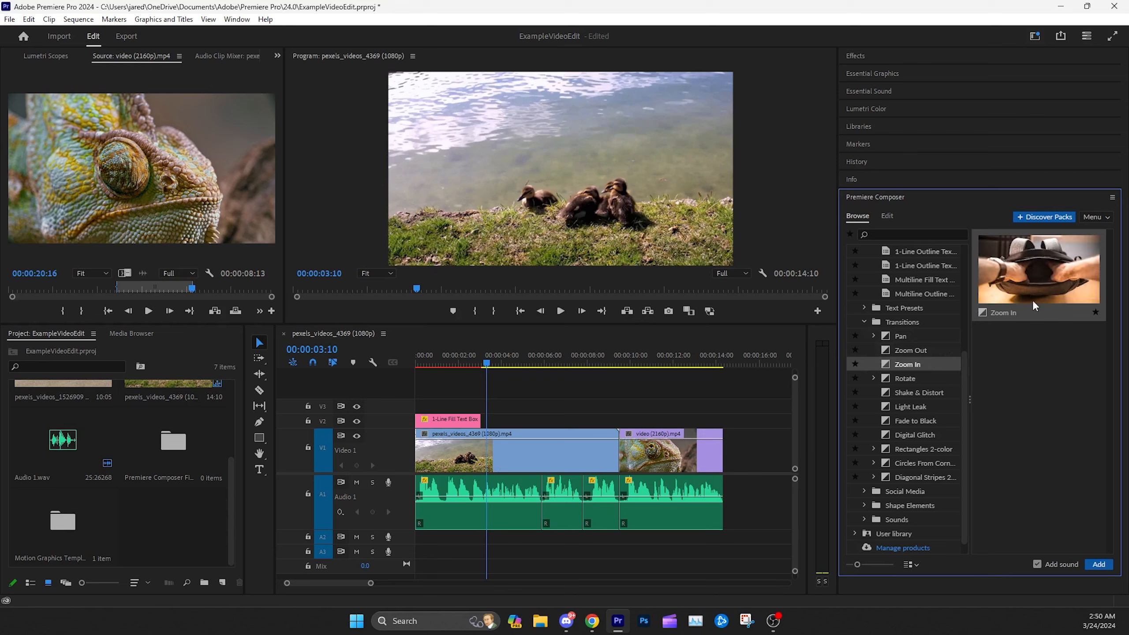
left_click(920, 339)
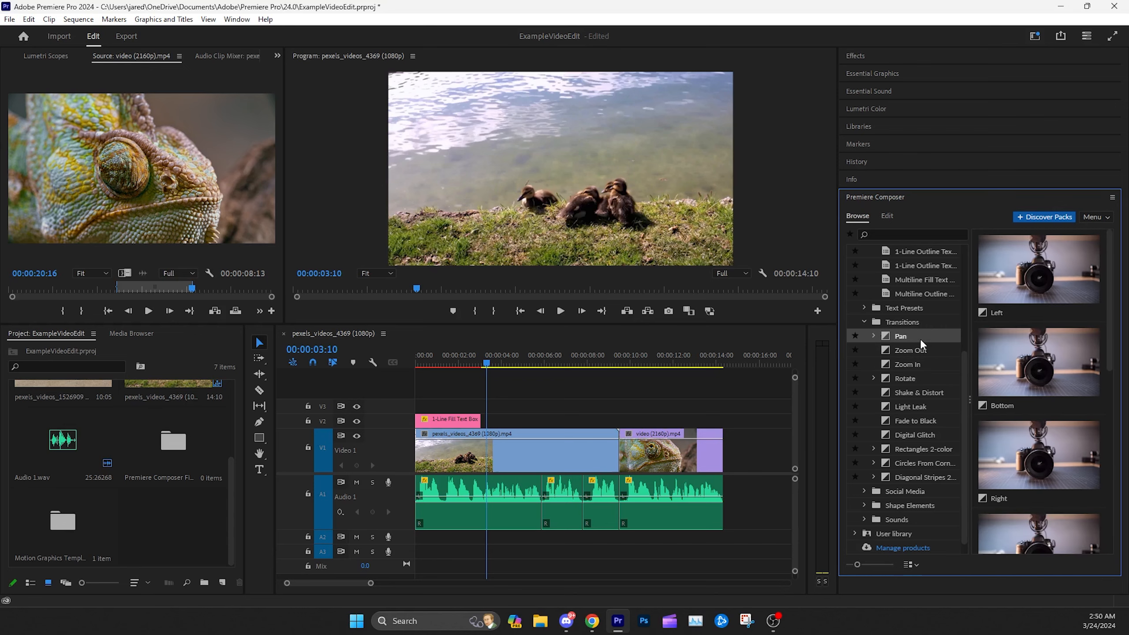
left_click(872, 336)
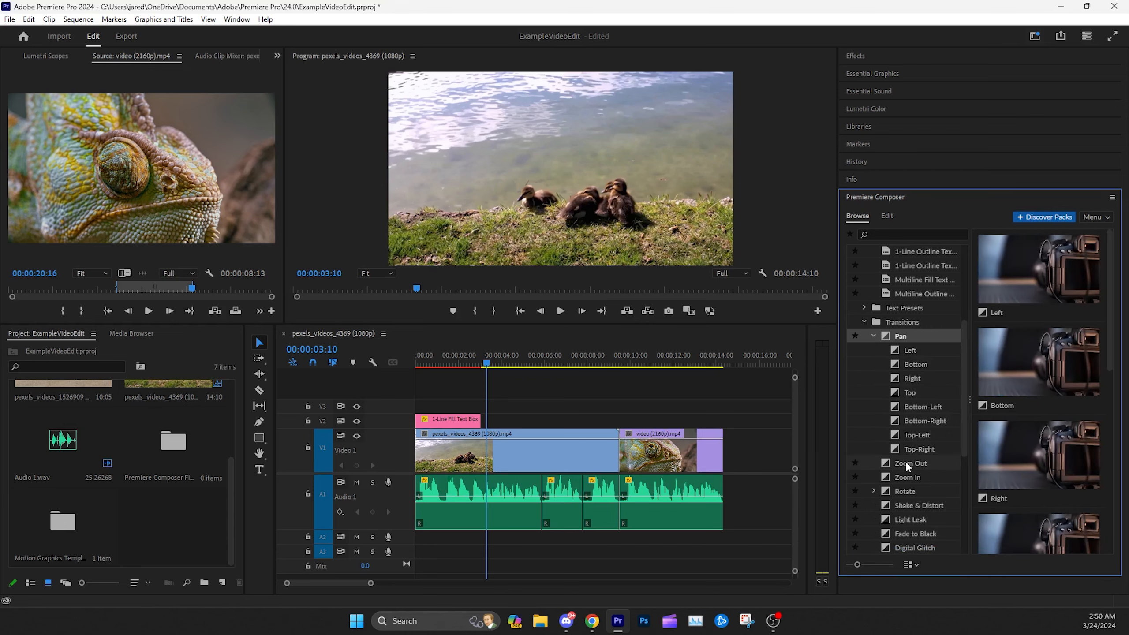
left_click(906, 475)
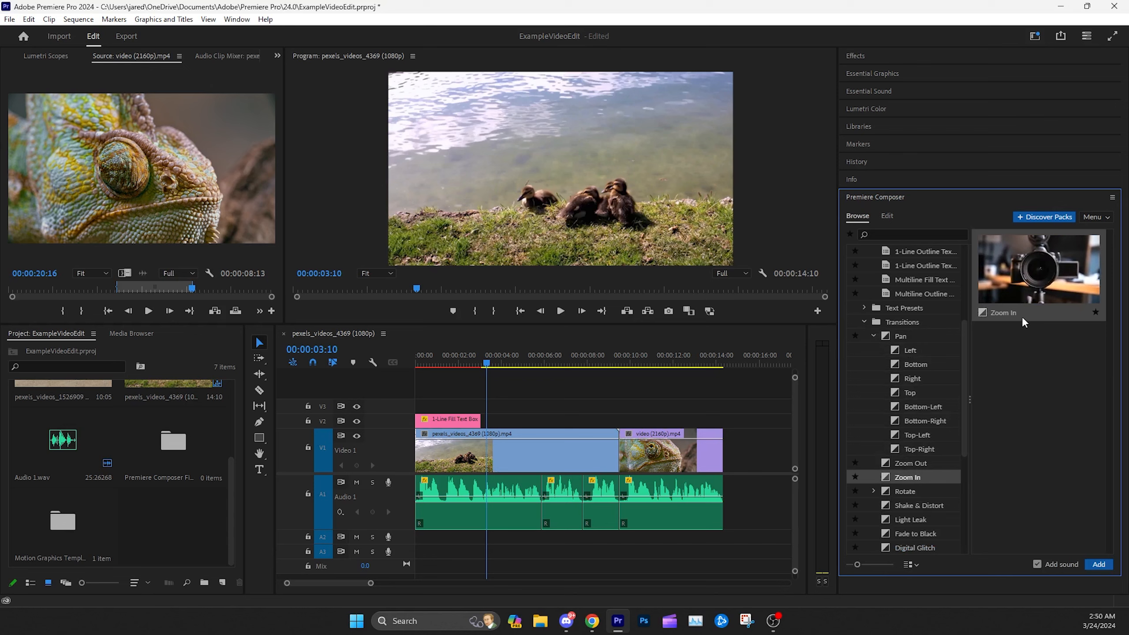
Step: Add the Pan Right transition from Premiere Composer over the cut between the duckling and chameleon clips
left_click(923, 466)
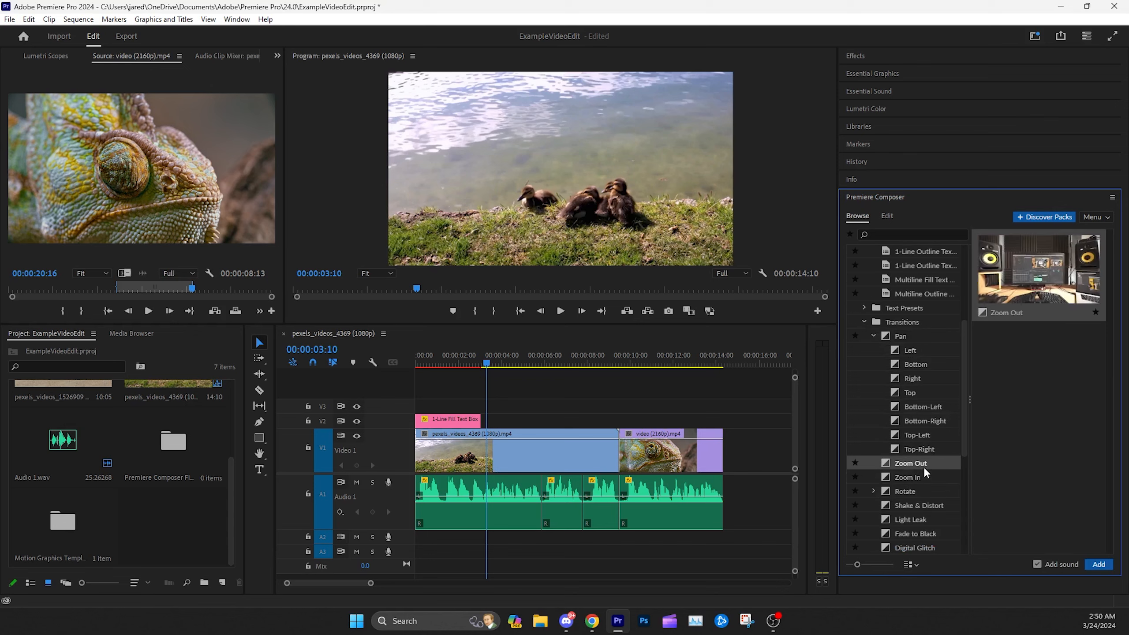
left_click(908, 333)
left_click_drag(1033, 459, 605, 423)
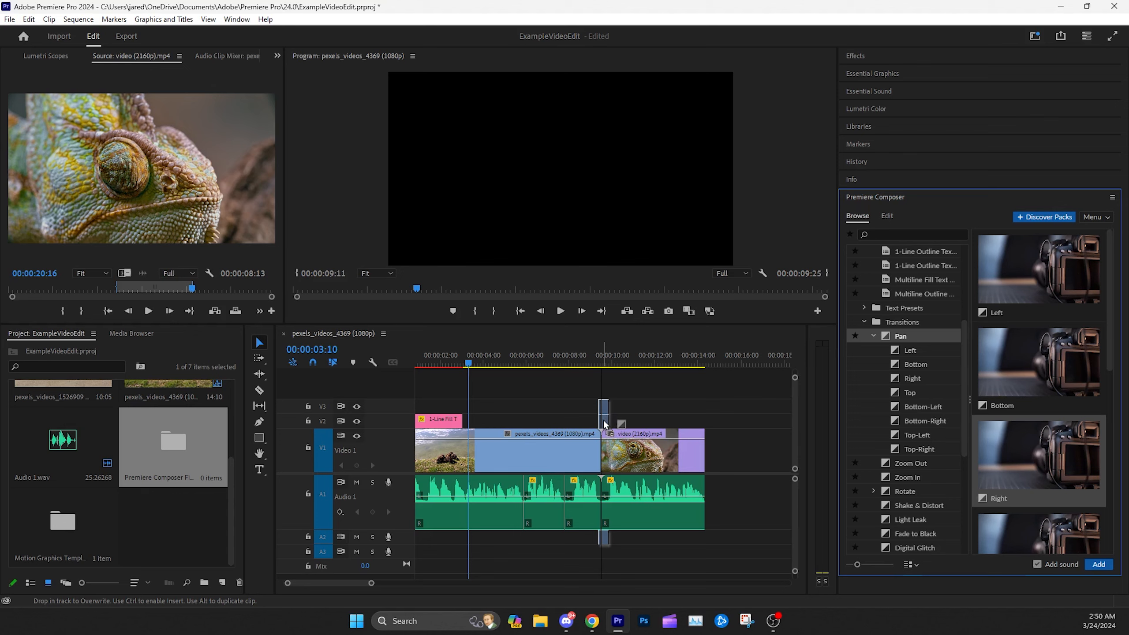
left_click_drag(603, 424, 603, 424)
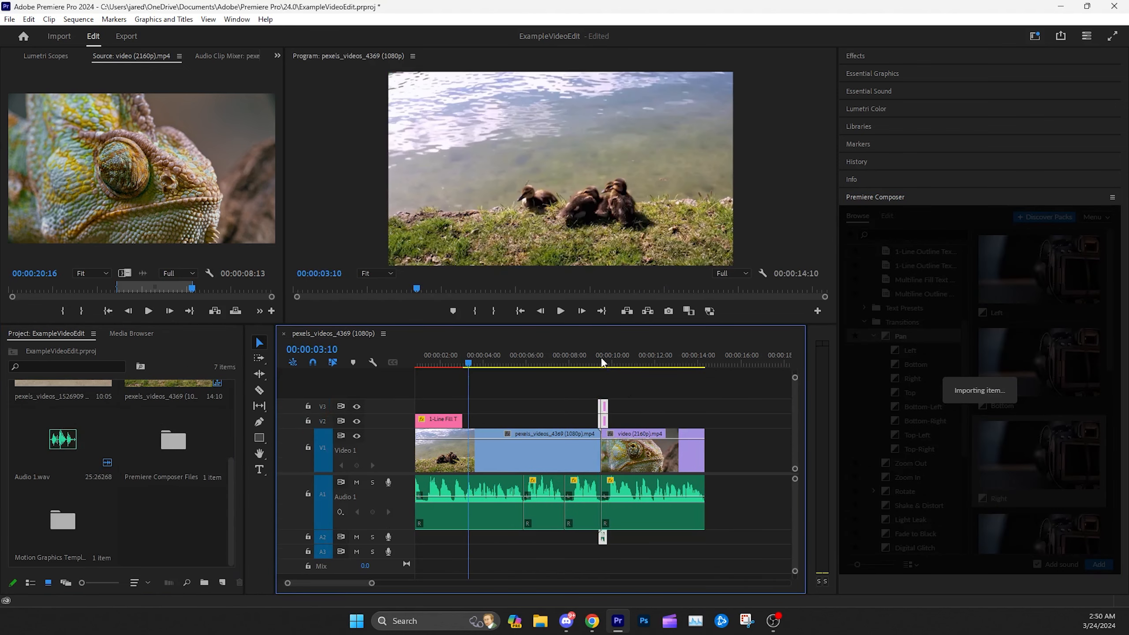
Step: Scrub through the Pan Right transition at the clip cut and examine its adjustment layers
left_click(600, 361)
left_click_drag(372, 584, 328, 583)
left_click(625, 390)
left_click(622, 366)
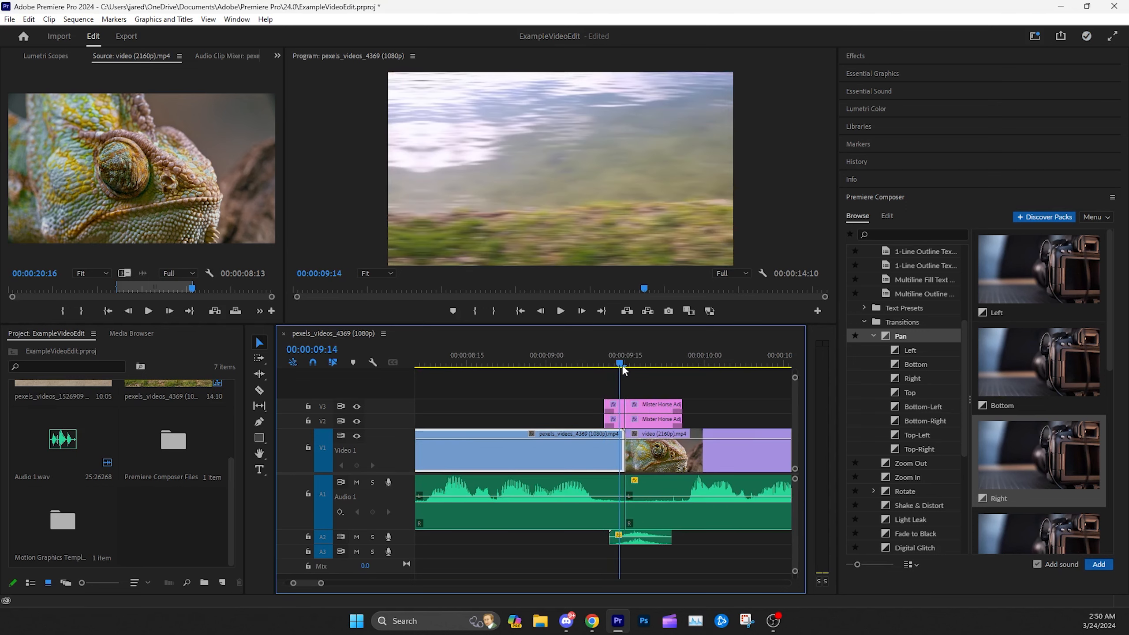
left_click(619, 402)
left_click_drag(619, 403, 627, 394)
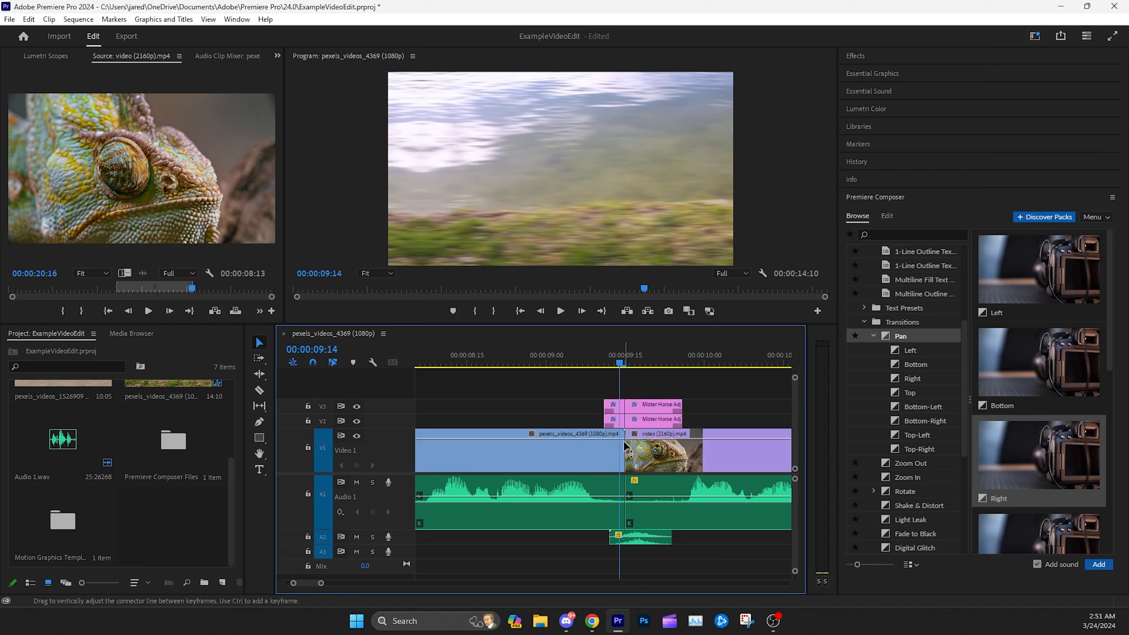
left_click(594, 362)
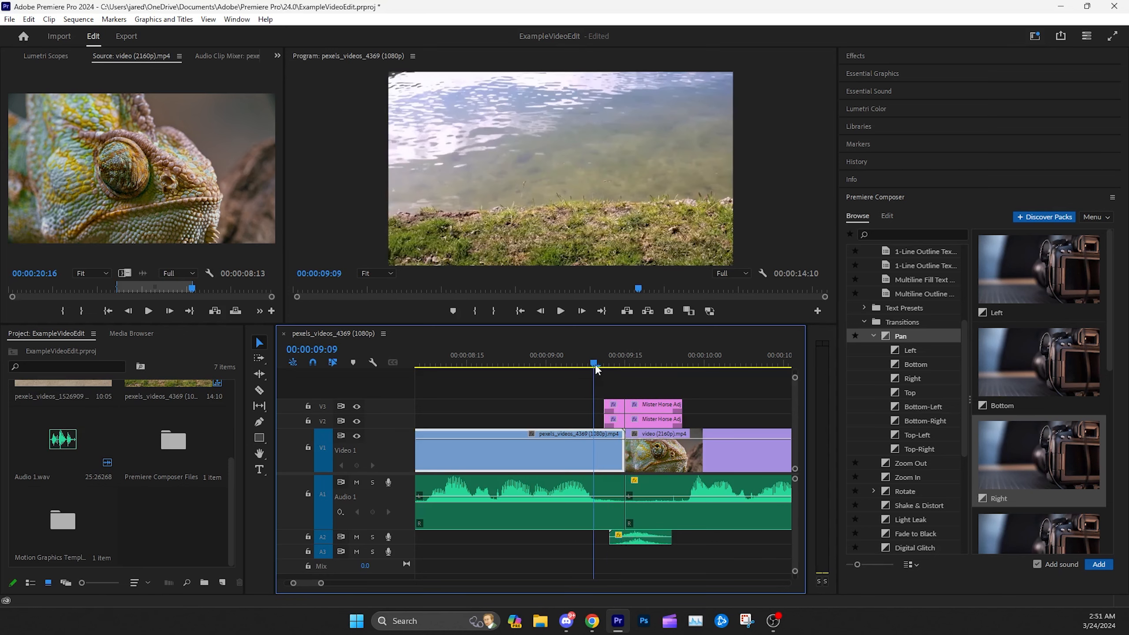
Step: Lower the volume of the Pan Right transition's sound effect with the Adjust Gain by option
left_click(640, 533)
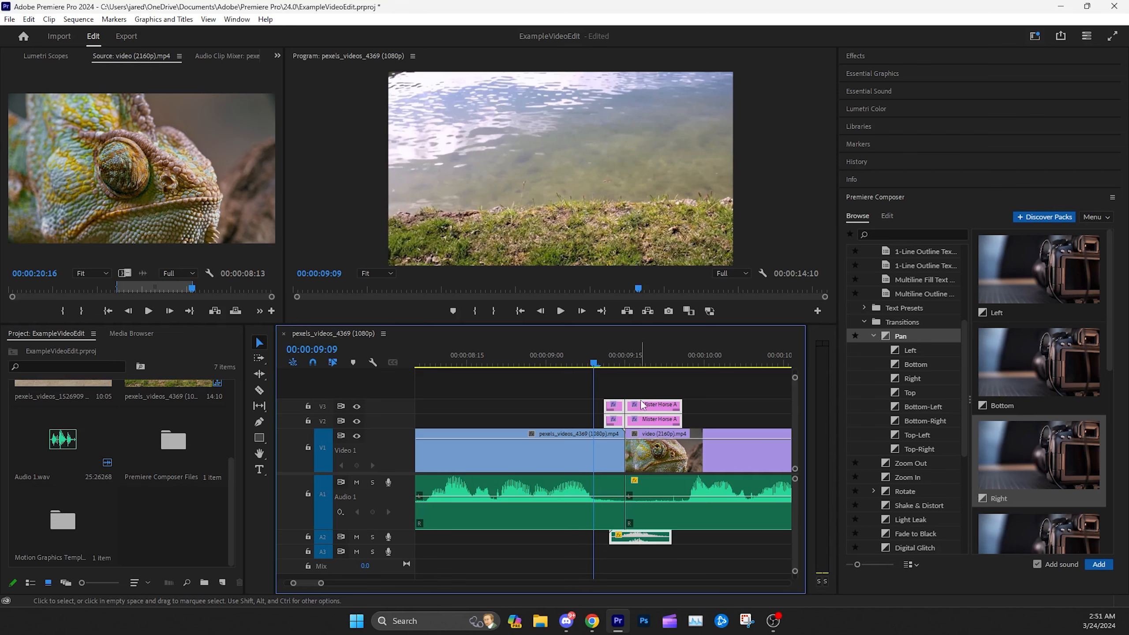
left_click(642, 392)
right_click(640, 540)
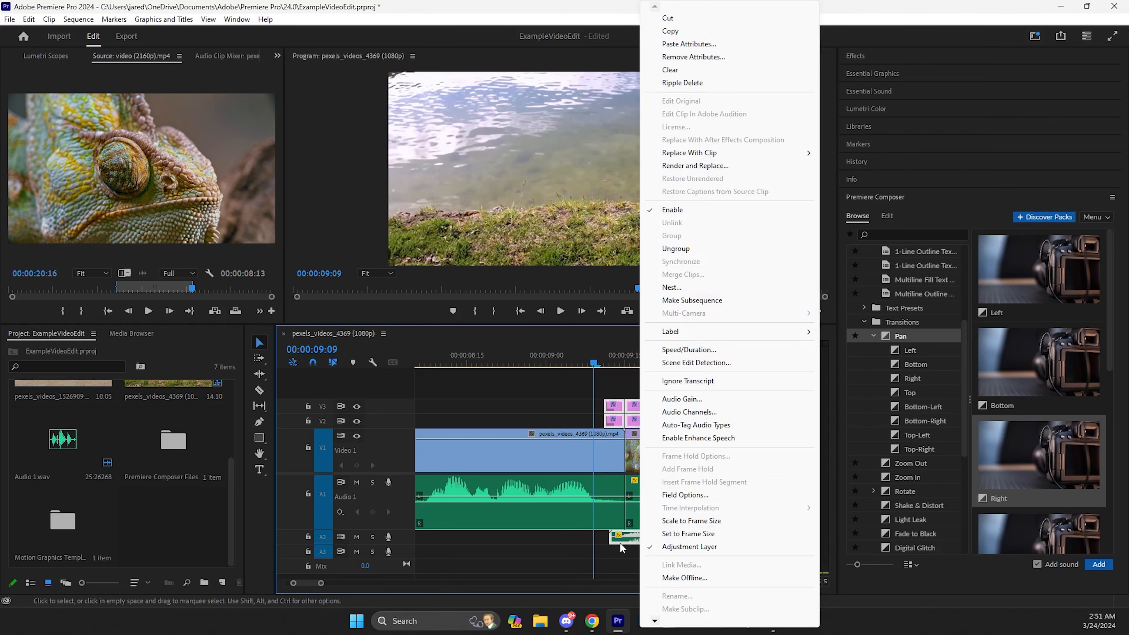
left_click(628, 552)
right_click(635, 539)
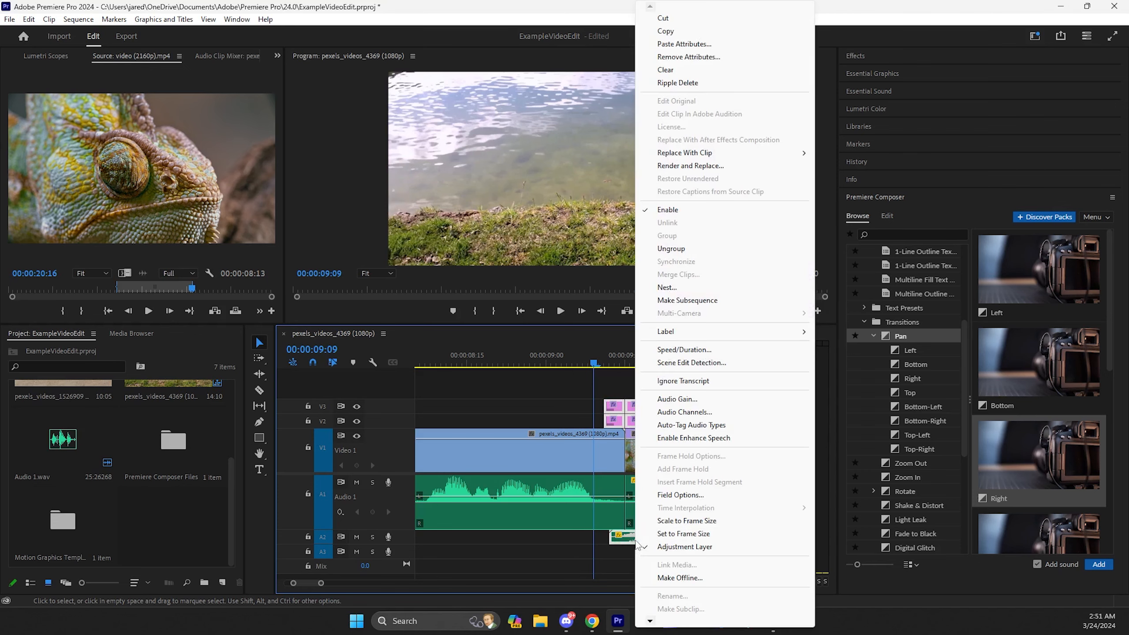
left_click(683, 399)
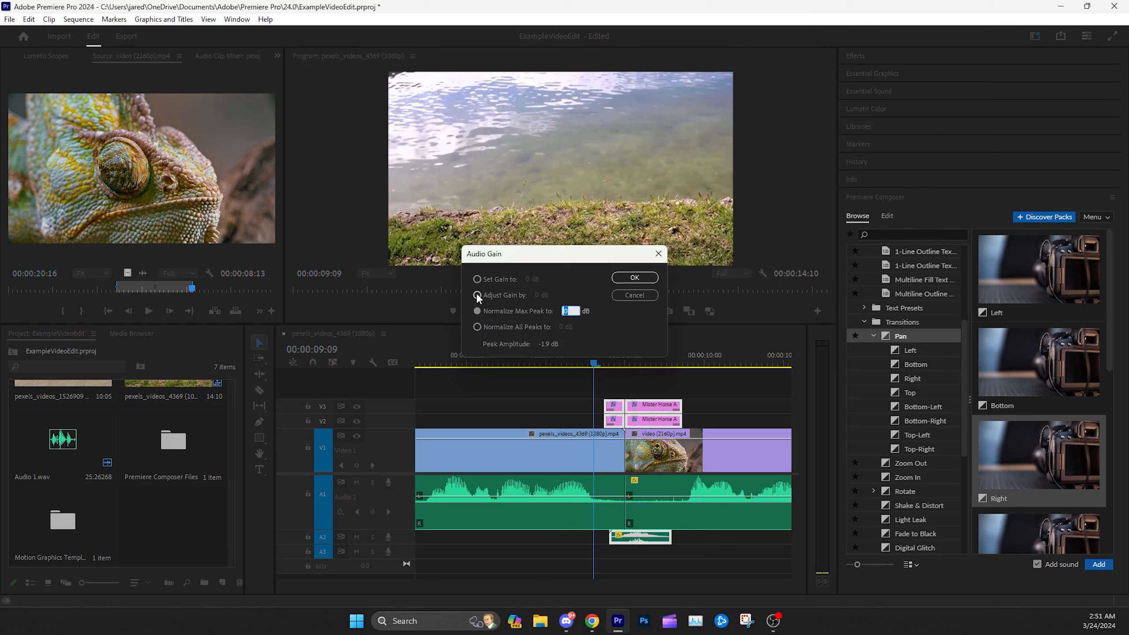
left_click(502, 296)
key("Return")
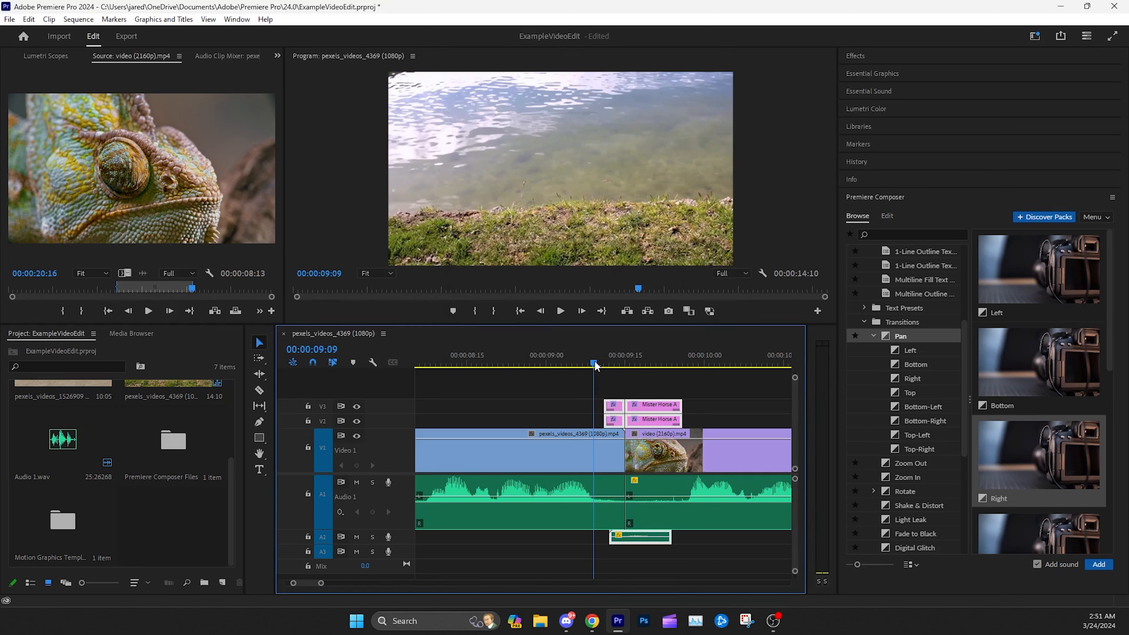
Step: Play the sequence from about 00:00:07:25 to preview the pan transition between the duckling and chameleon clips
left_click(578, 396)
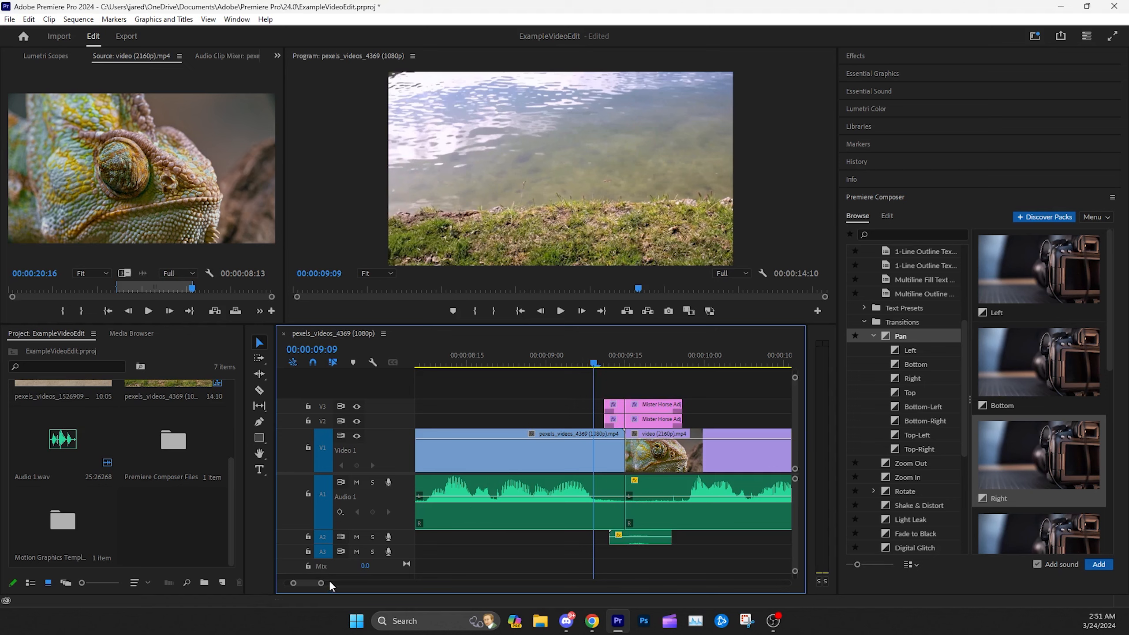
left_click_drag(323, 584, 343, 584)
left_click(558, 409)
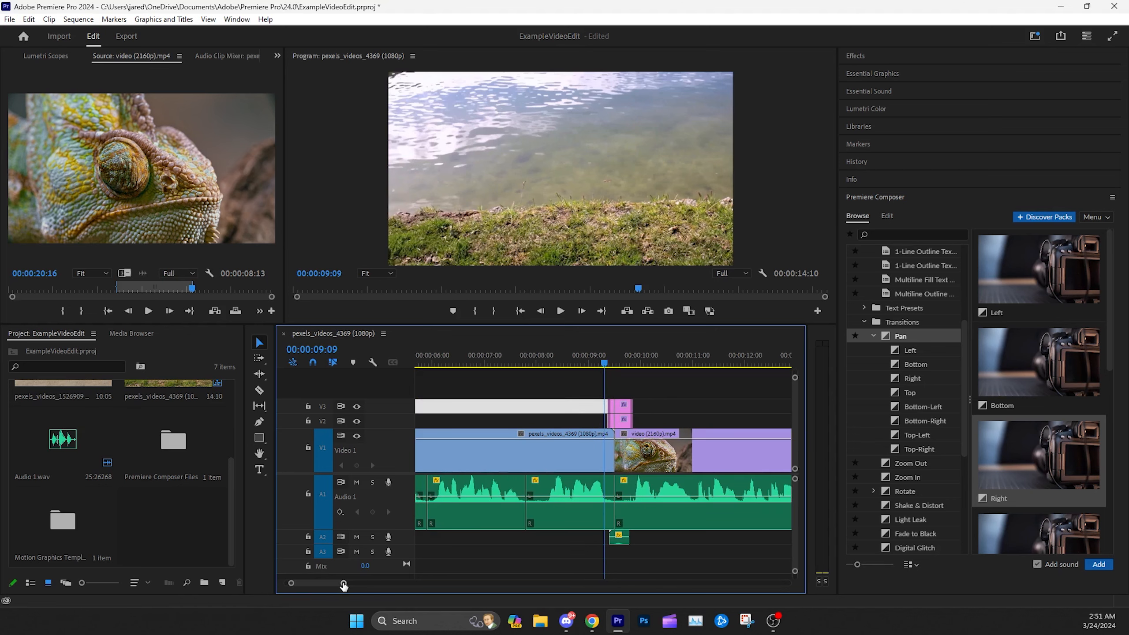
left_click_drag(344, 583, 376, 583)
left_click(633, 400)
left_click(570, 364)
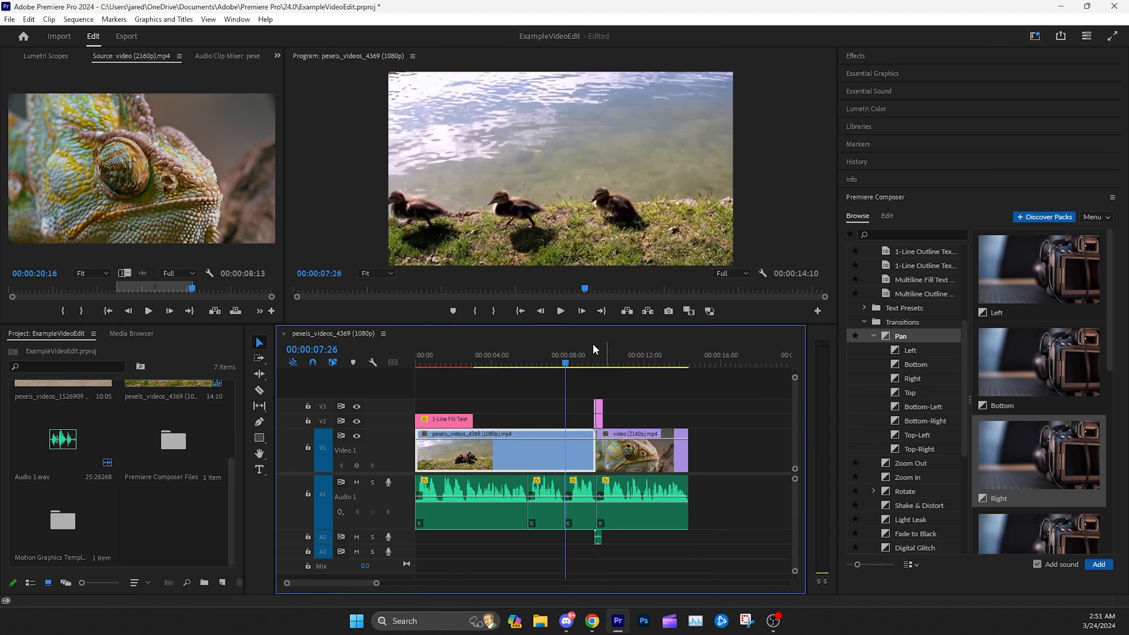
left_click_drag(572, 361, 567, 362)
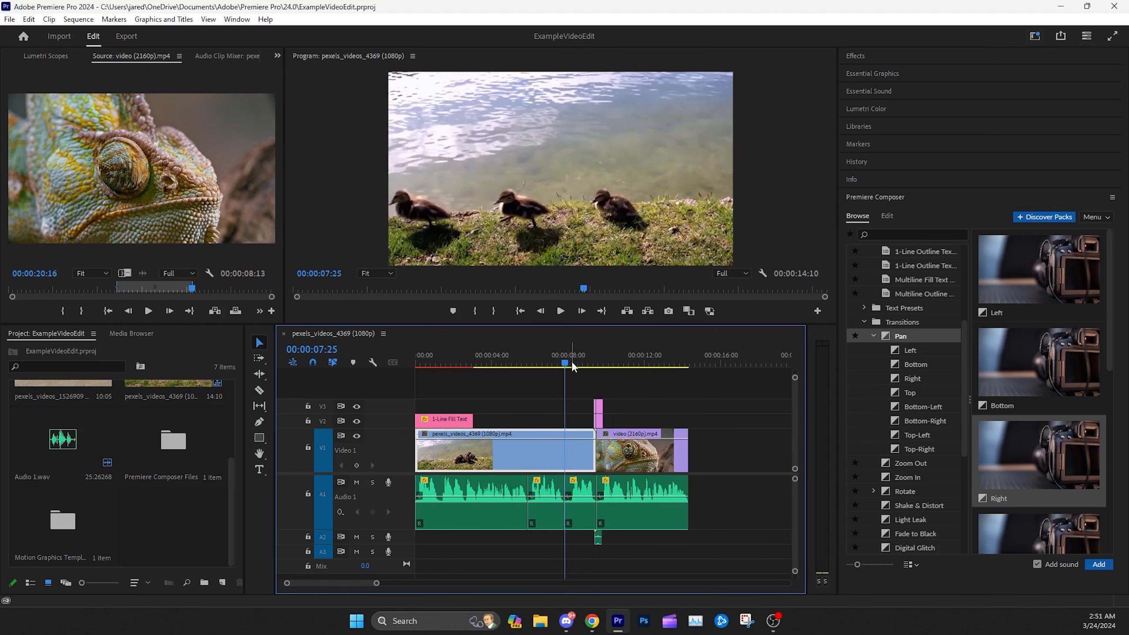
left_click(560, 312)
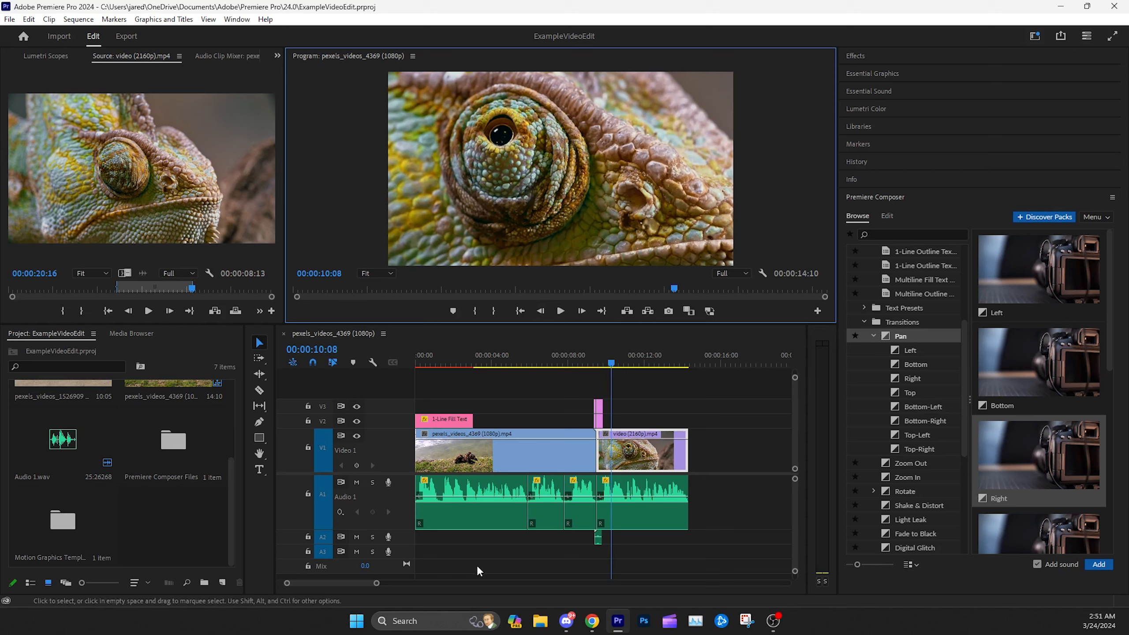
Step: Try duplicating the Pan Right transition group over the chameleon clip, and delete the copy
left_click_drag(377, 586, 344, 584)
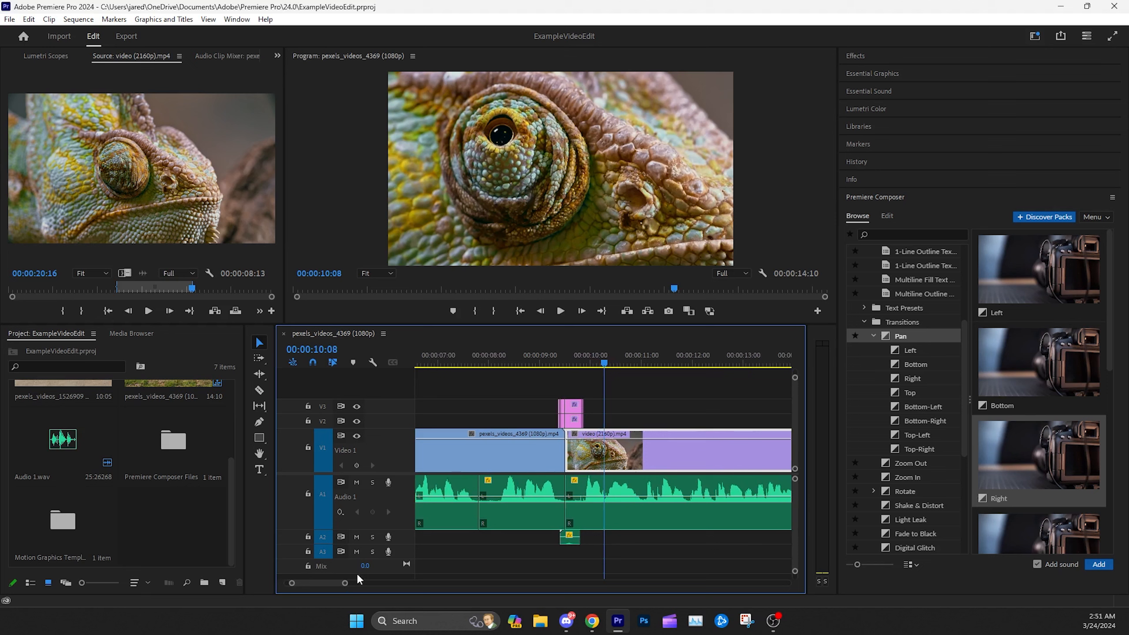
left_click_drag(627, 391, 552, 420)
left_click(632, 386)
left_click(639, 404)
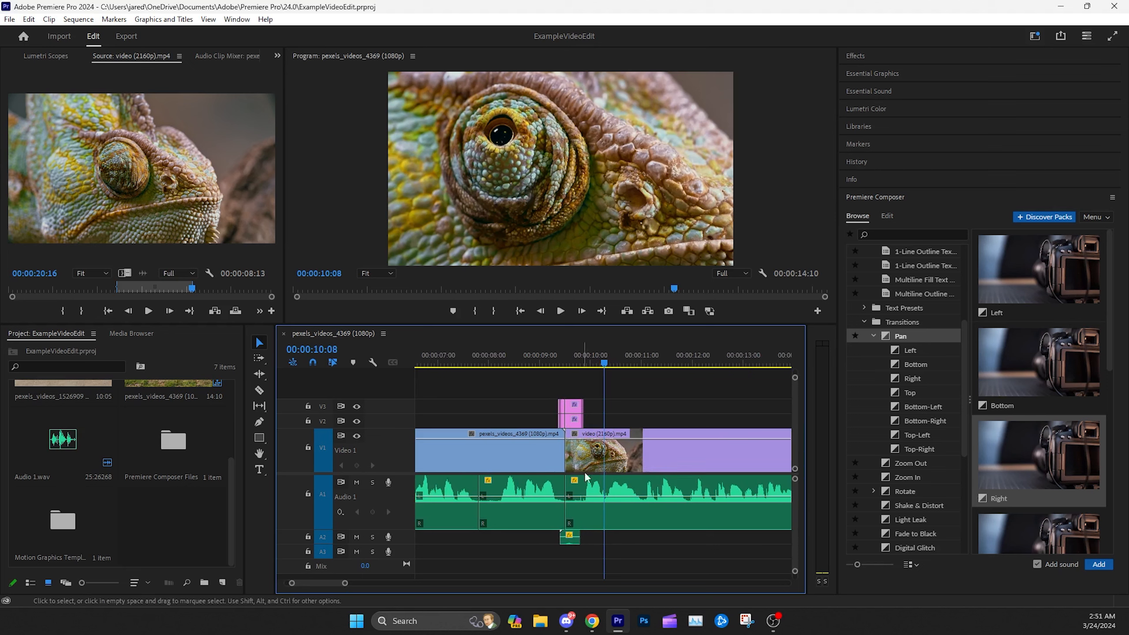
left_click_drag(629, 394, 554, 417)
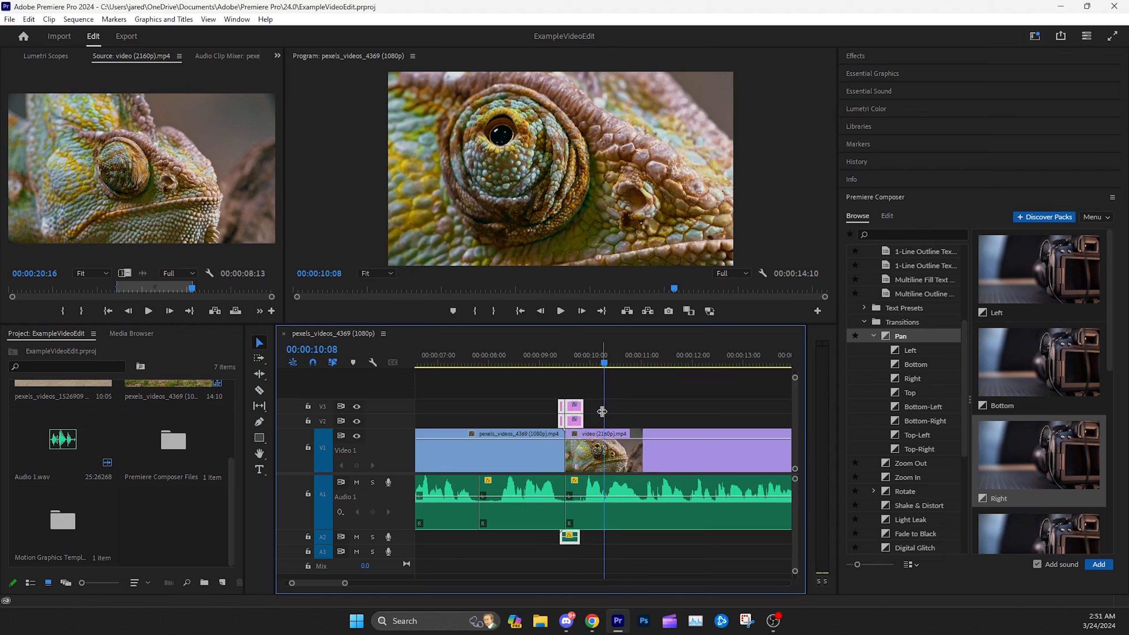
left_click(634, 391)
left_click_drag(632, 388, 573, 405)
left_click(629, 386)
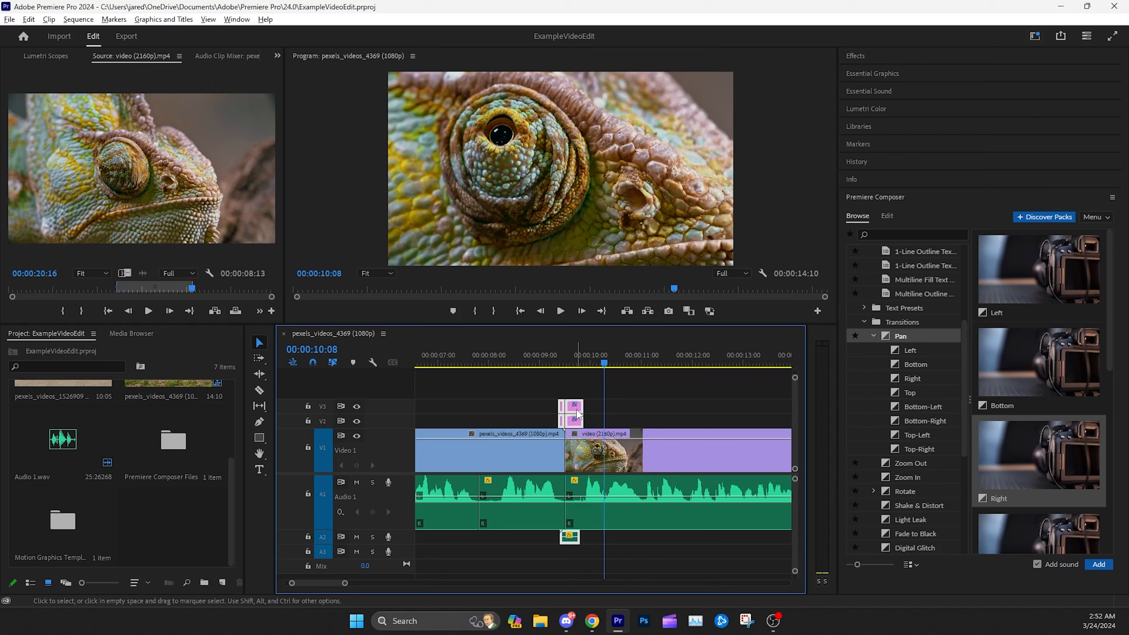
left_click_drag(575, 413, 674, 420)
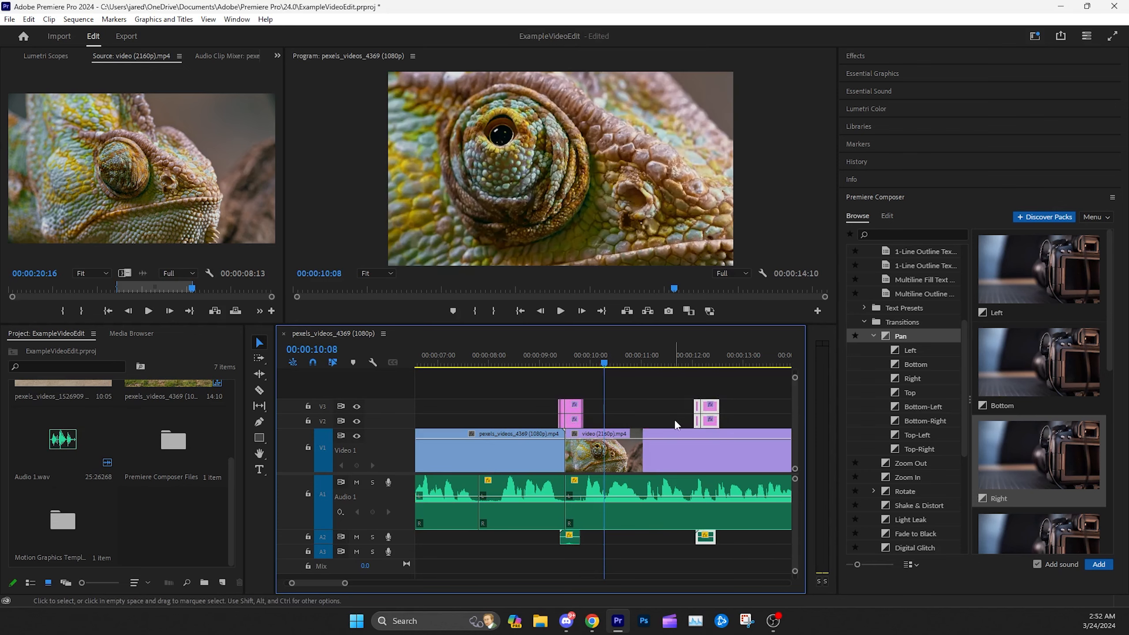
key("Delete")
Step: Try pasting a copy of the pan transition and adding another Pan Right over the chameleon clip, removing both
left_click(575, 411)
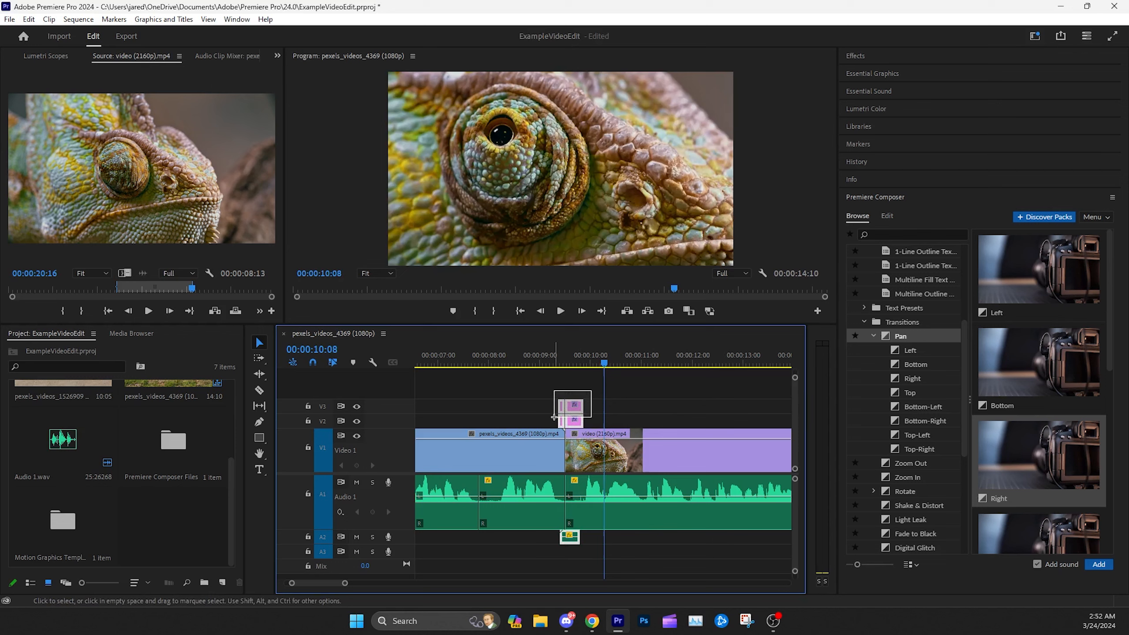
key("ctrl+c")
left_click(628, 361)
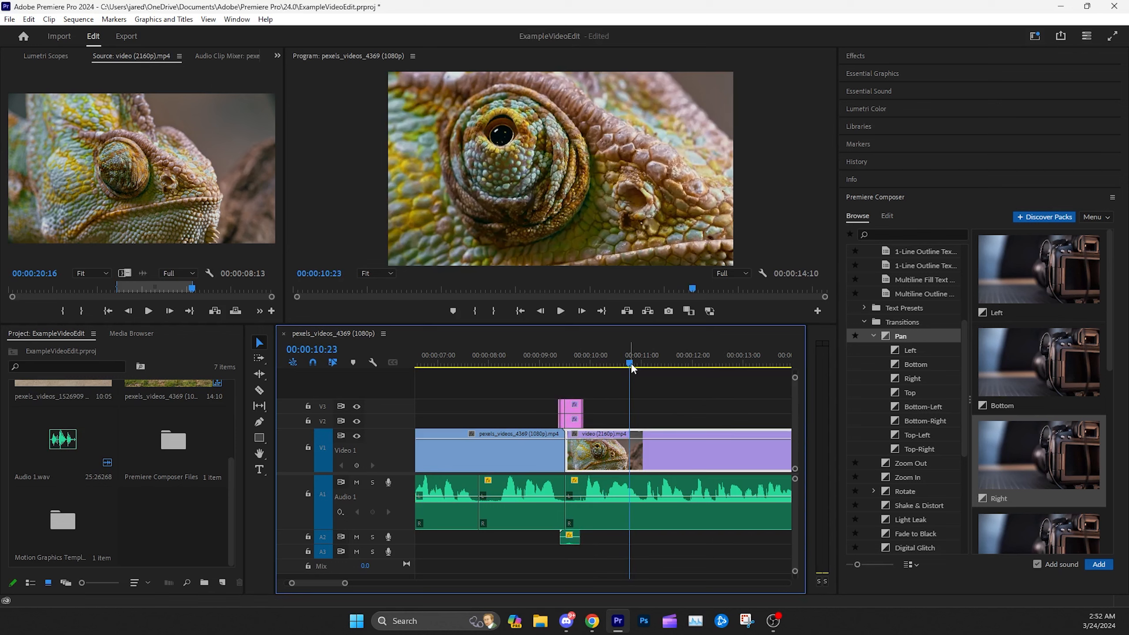
key("ctrl+v")
left_click_drag(688, 391, 634, 426)
key("Delete")
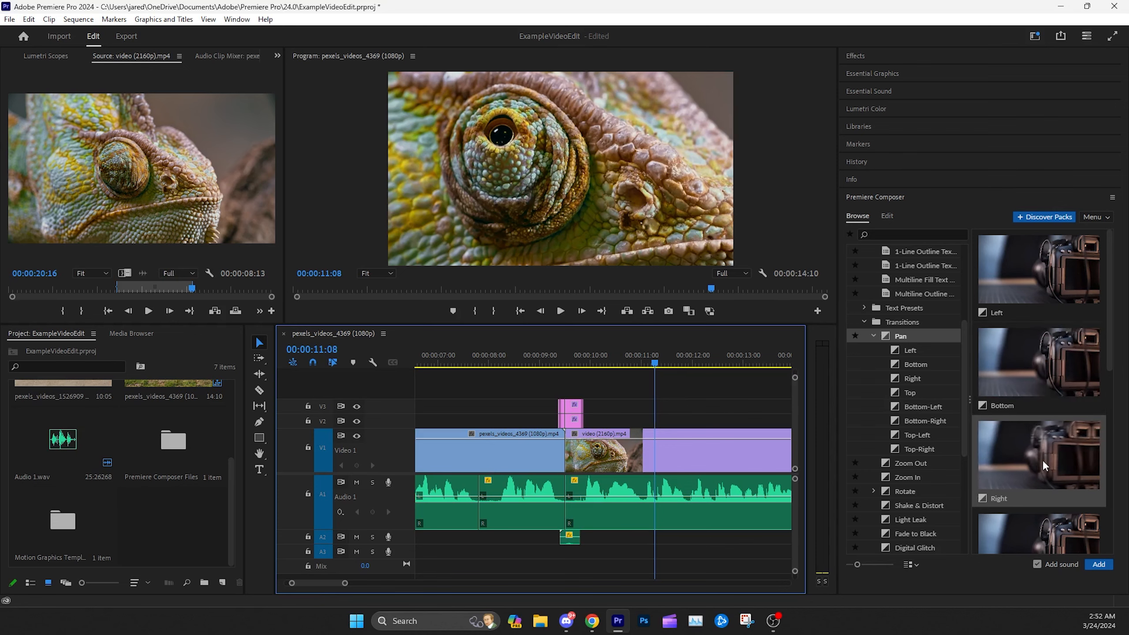
left_click_drag(1038, 454, 668, 418)
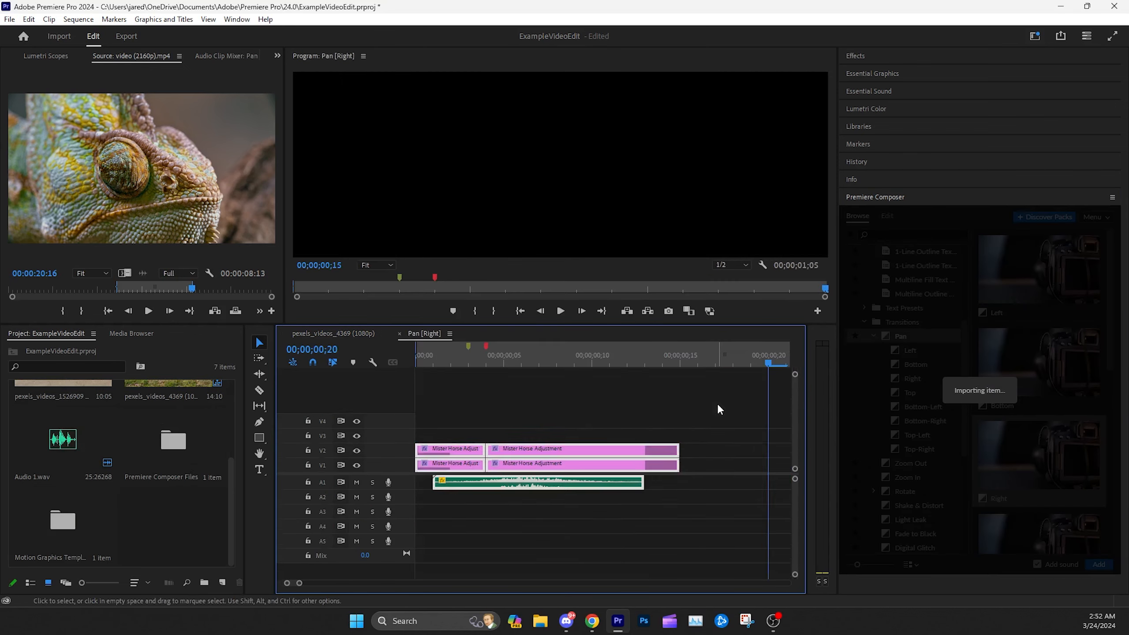
left_click(667, 538)
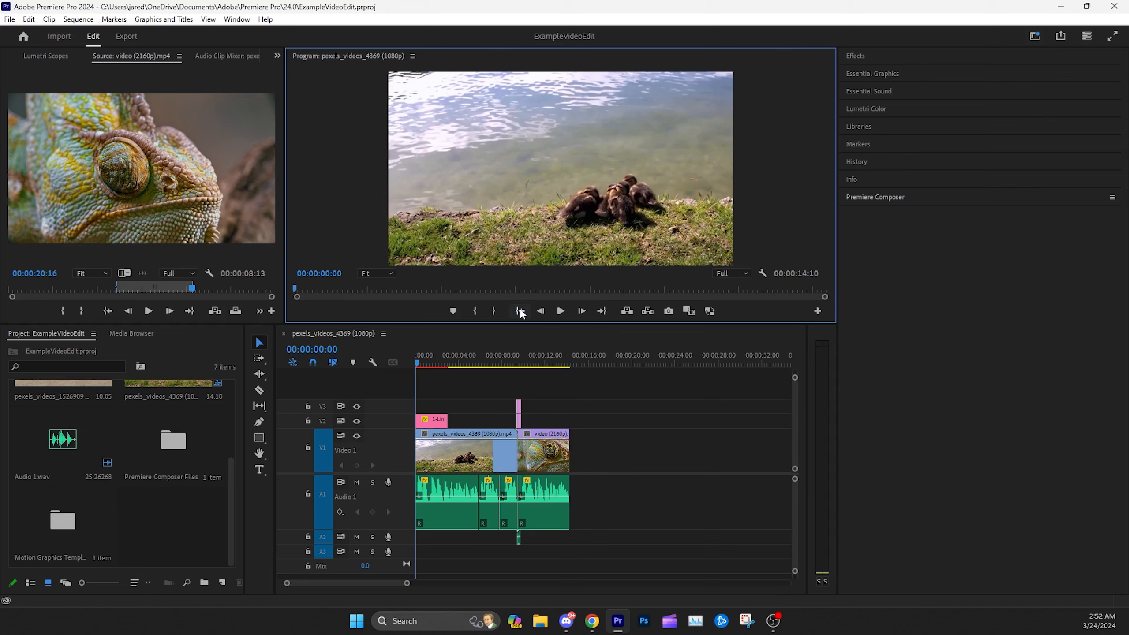
Step: Open the transcript of the sequence's narration audio for the pexels_videos_4369 (1080p) sequence
left_click_drag(407, 583, 393, 586)
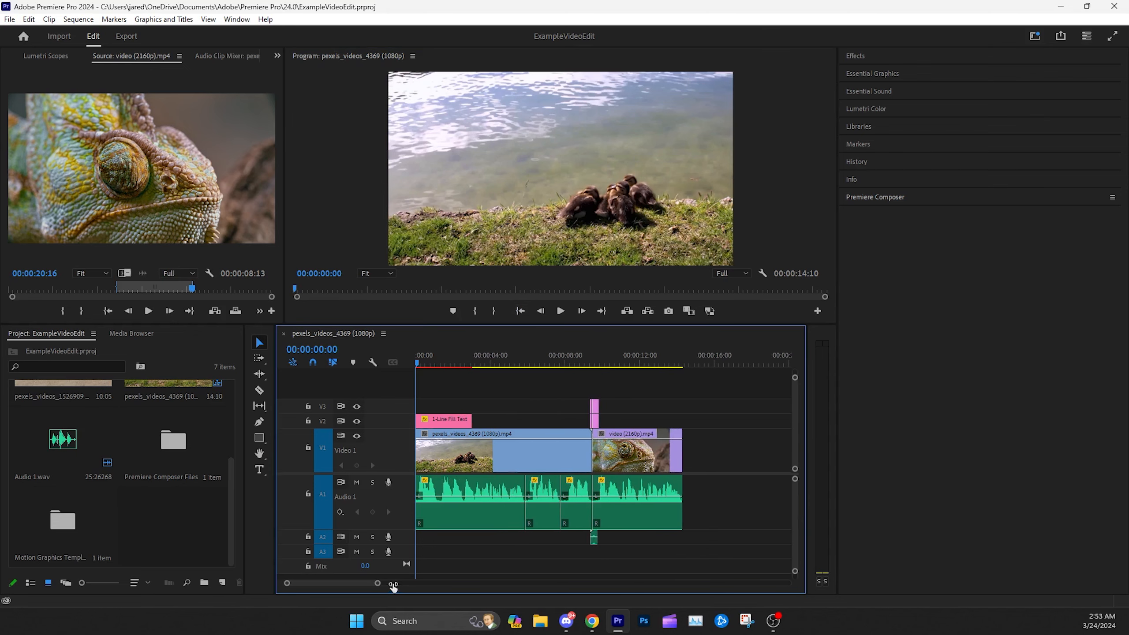
left_click(506, 301)
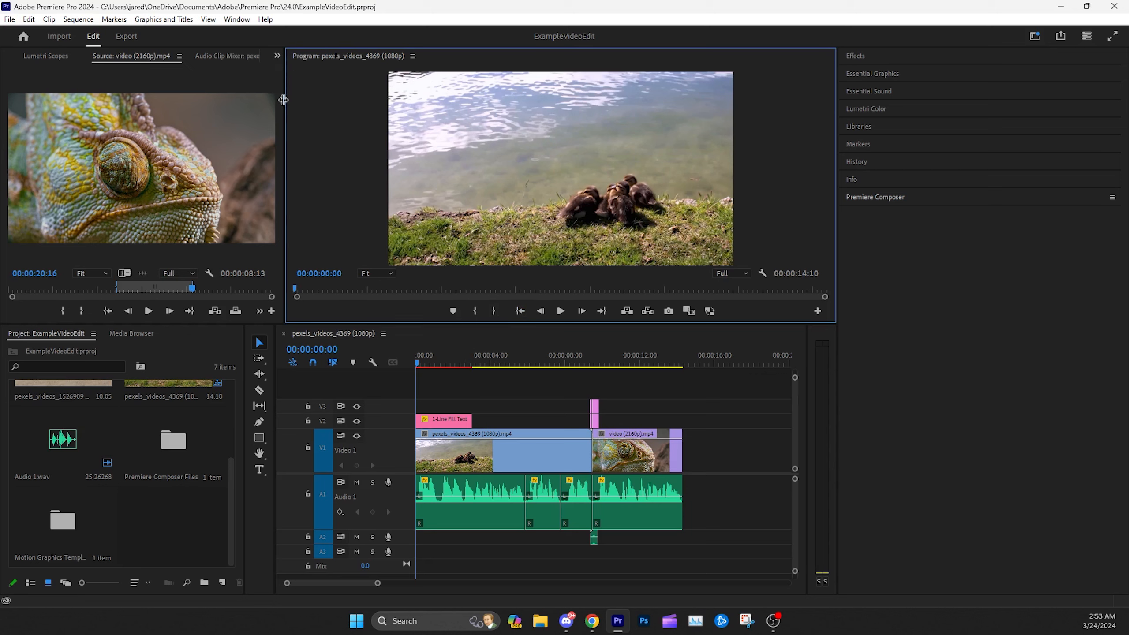
left_click(277, 55)
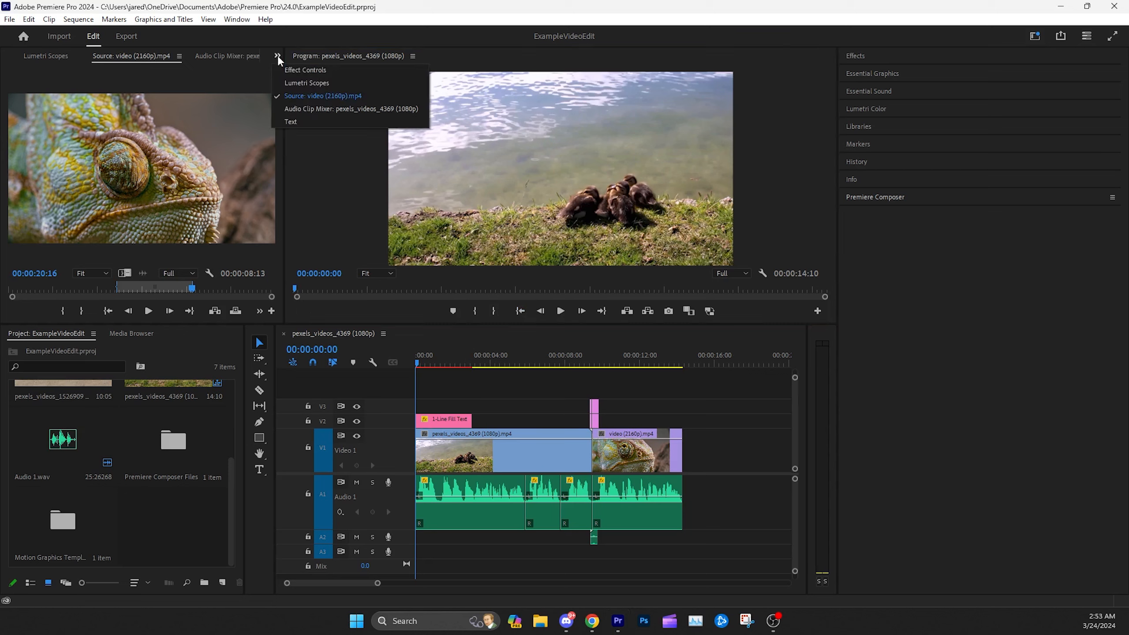
left_click(291, 122)
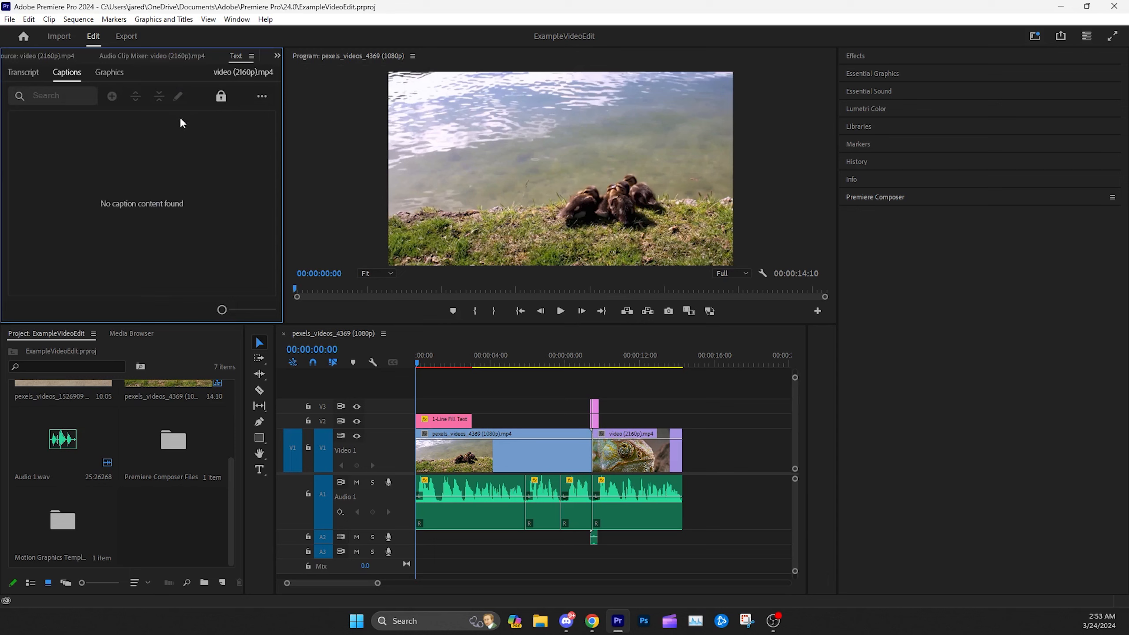
left_click(25, 75)
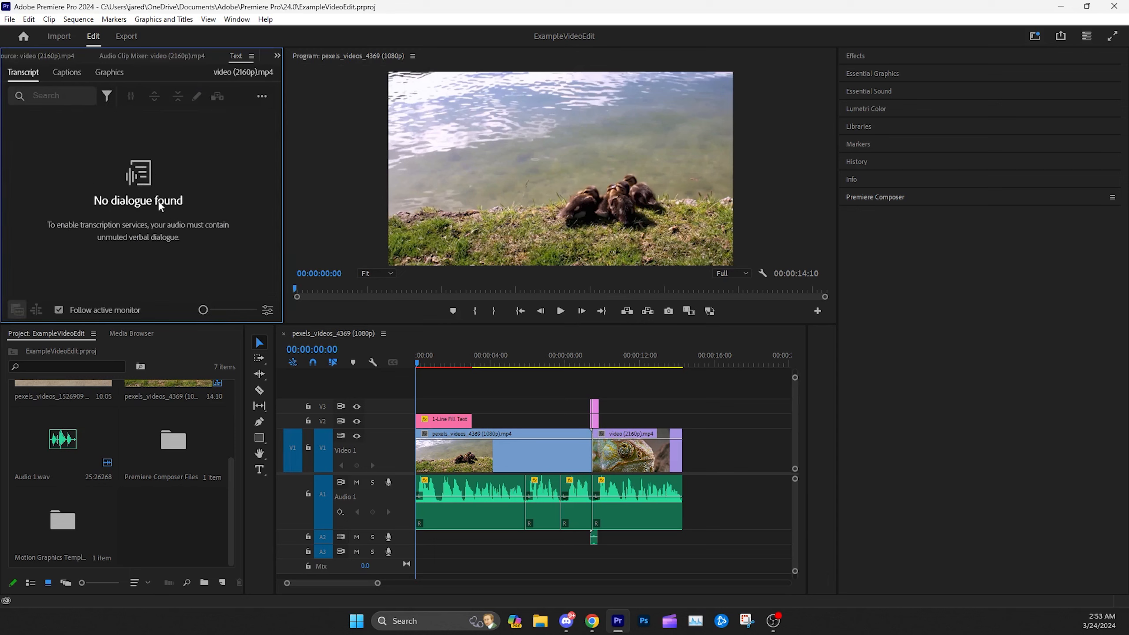
left_click(667, 495)
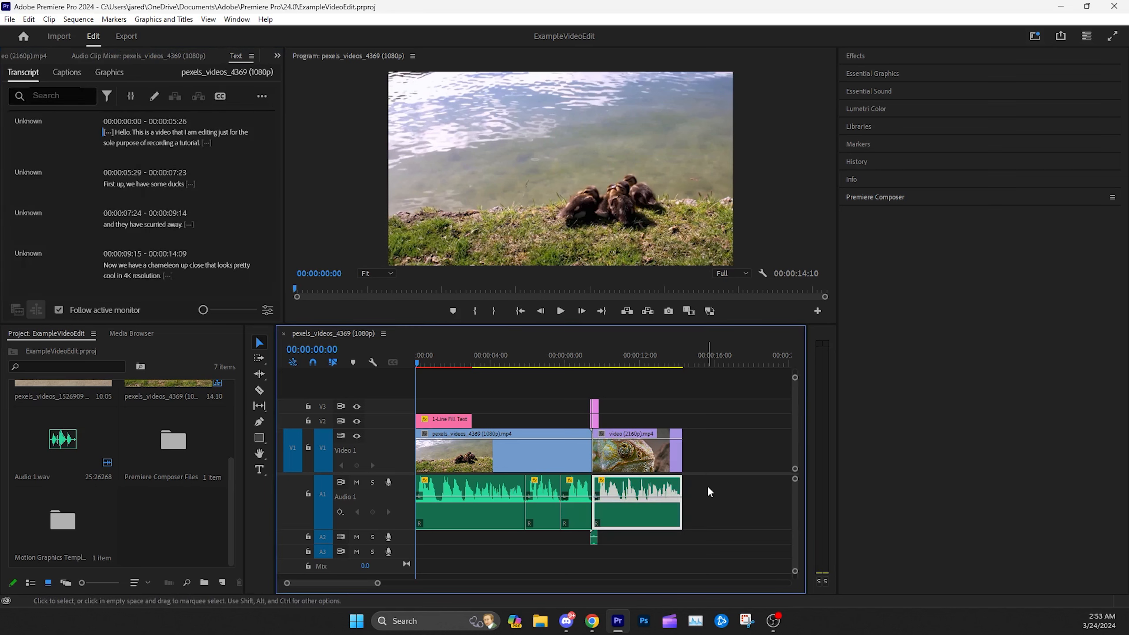
left_click_drag(733, 493, 416, 524)
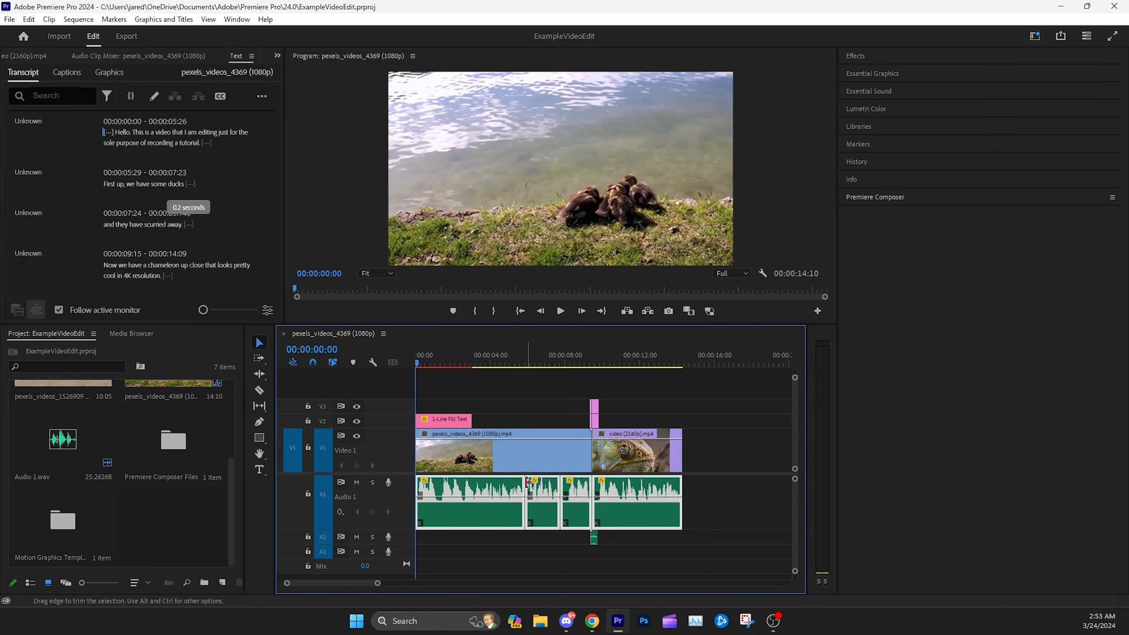
left_click(728, 495)
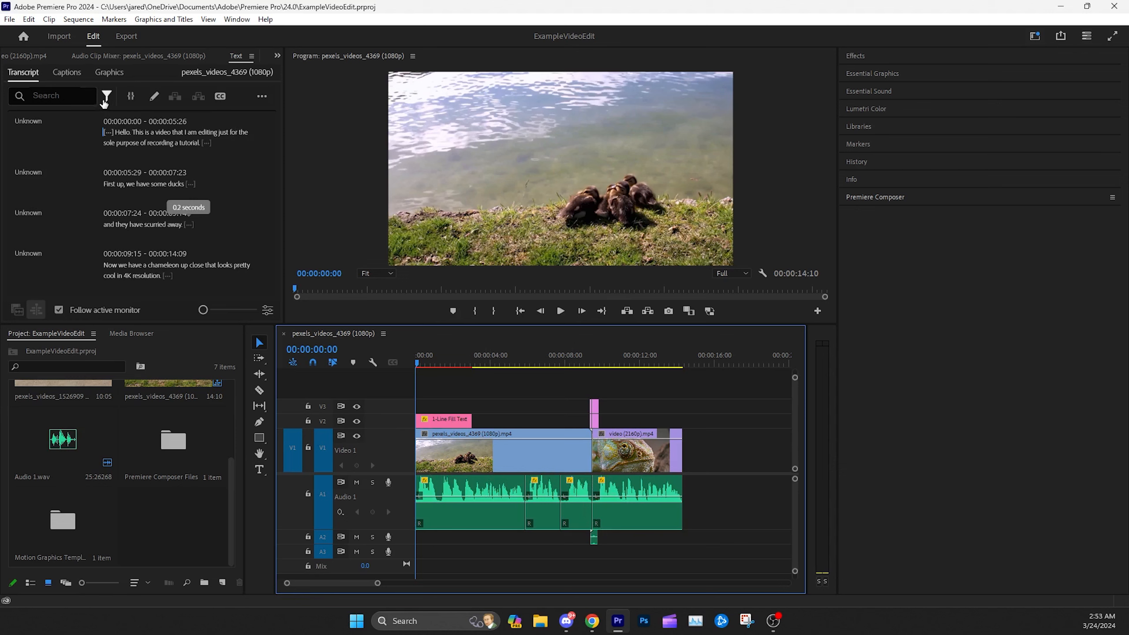
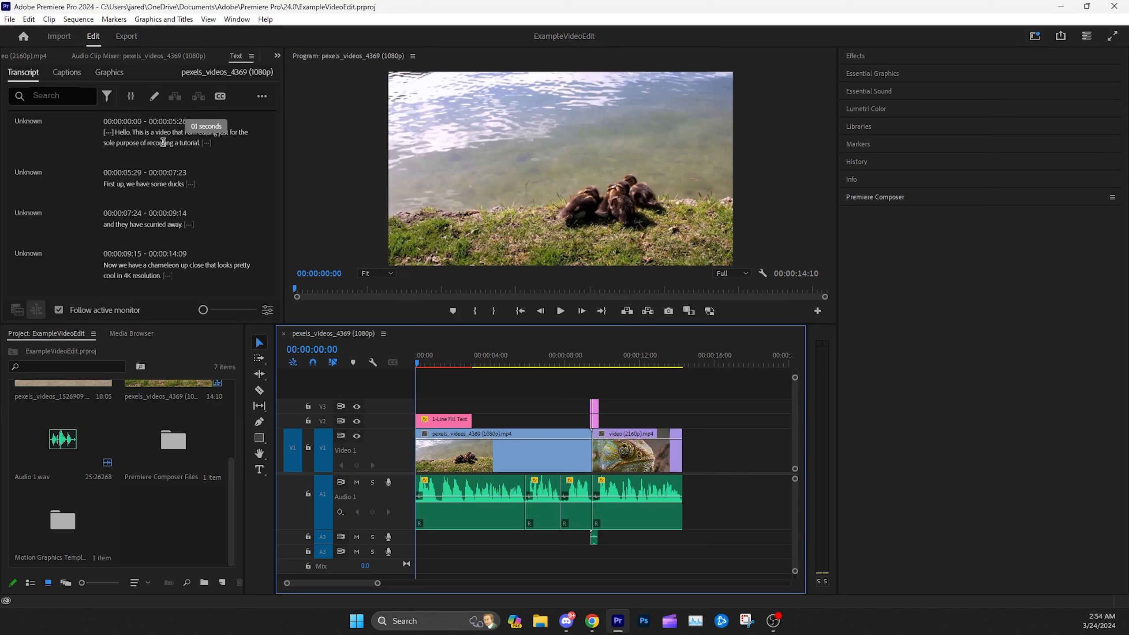
left_click(220, 99)
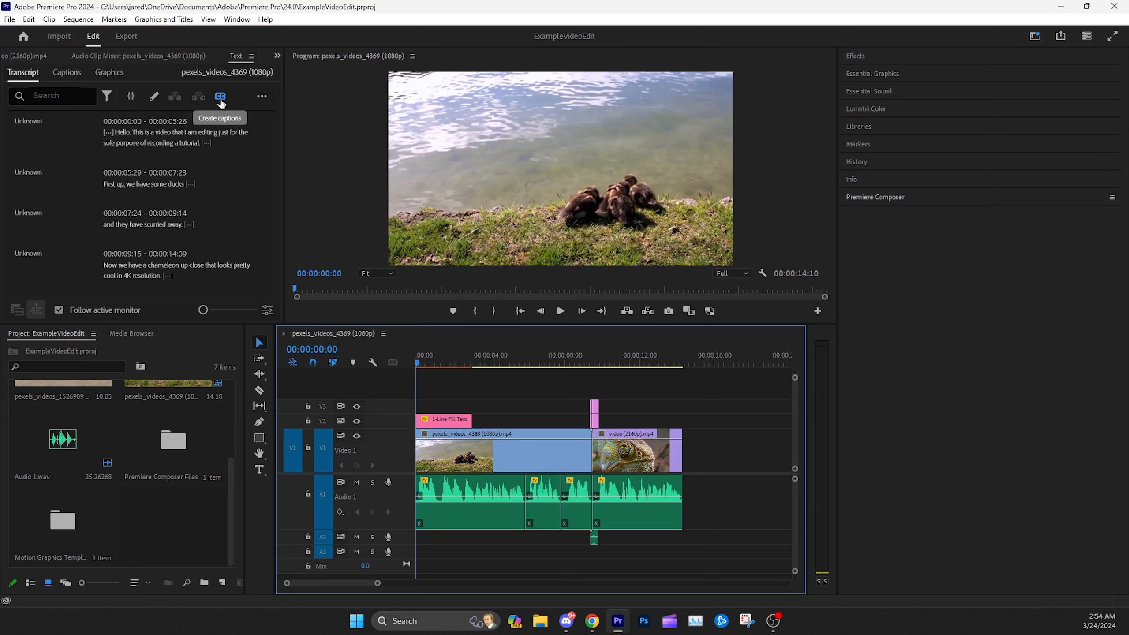
left_click(220, 102)
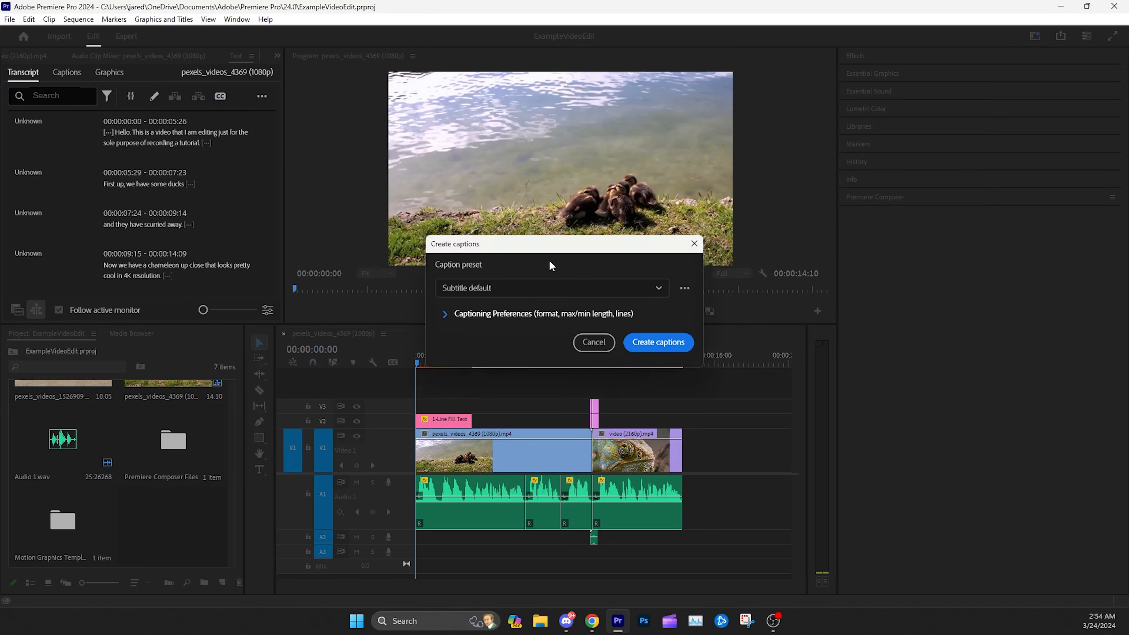
left_click(444, 314)
left_click_drag(608, 251, 439, 134)
left_click_drag(361, 354, 311, 398)
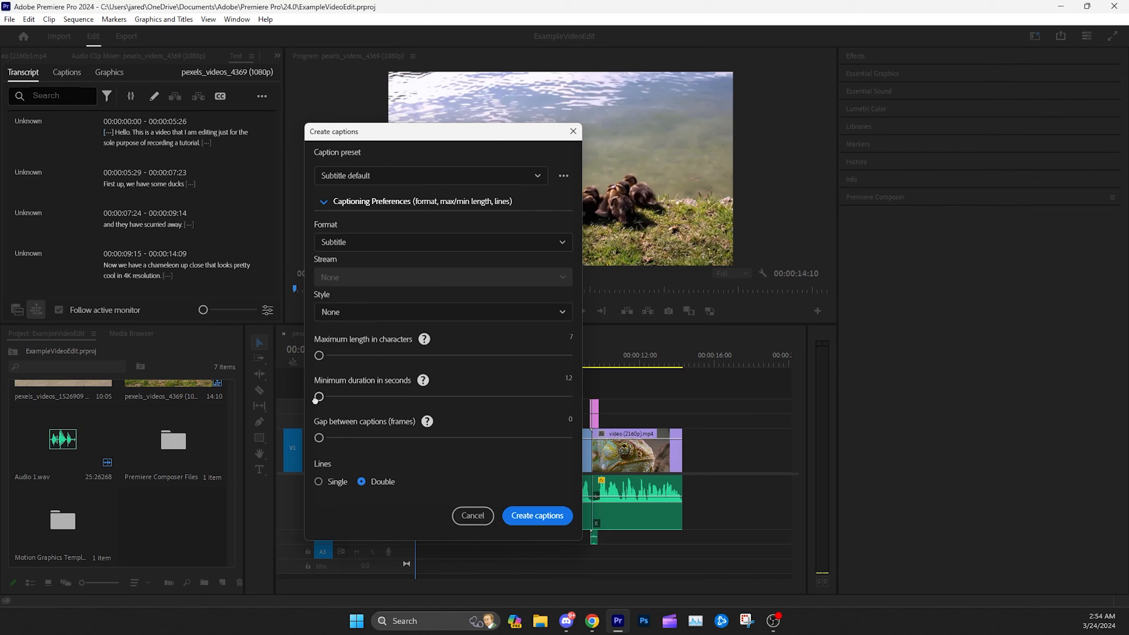
left_click(318, 482)
left_click(473, 514)
Step: Create captions from the transcript using the Subtitle default preset, style None and single lines
left_click(220, 96)
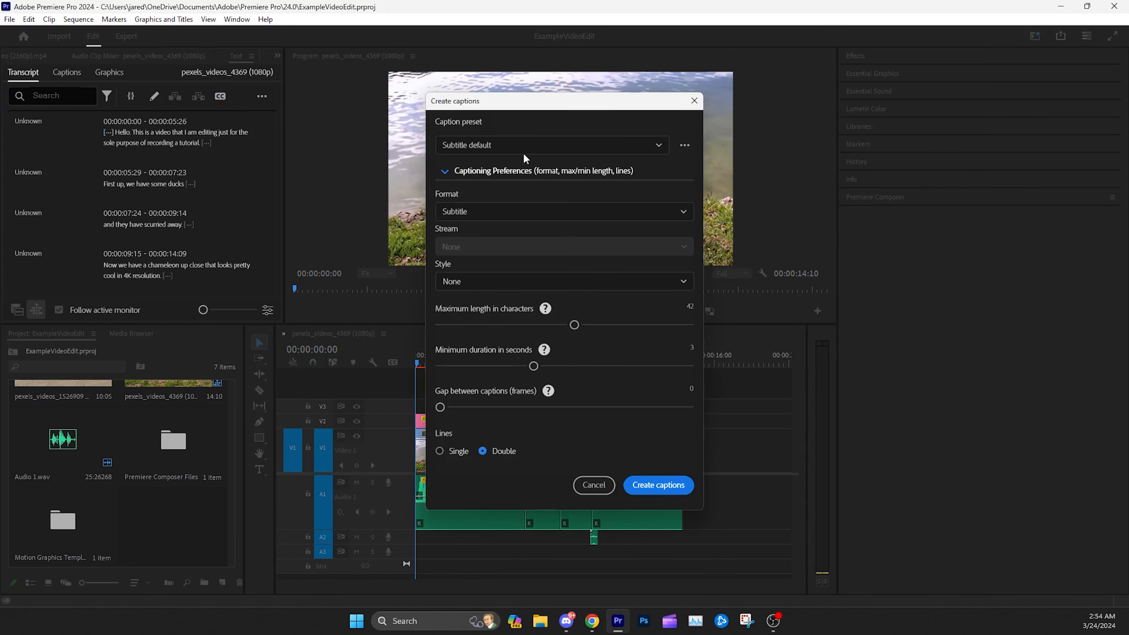
left_click_drag(542, 101, 394, 108)
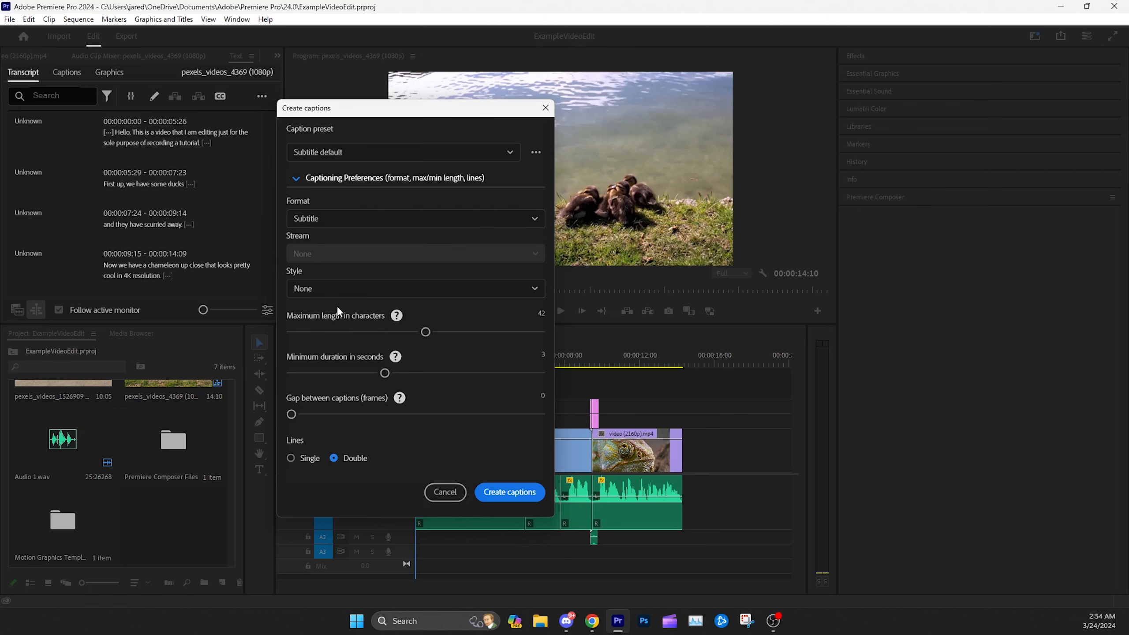
left_click(326, 289)
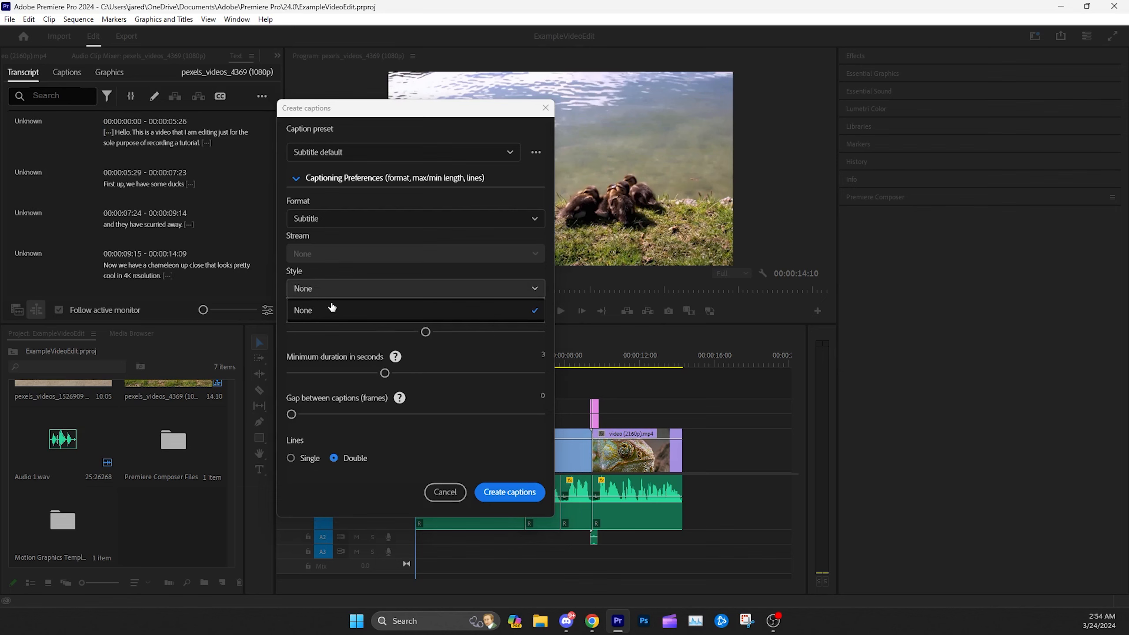
left_click(331, 310)
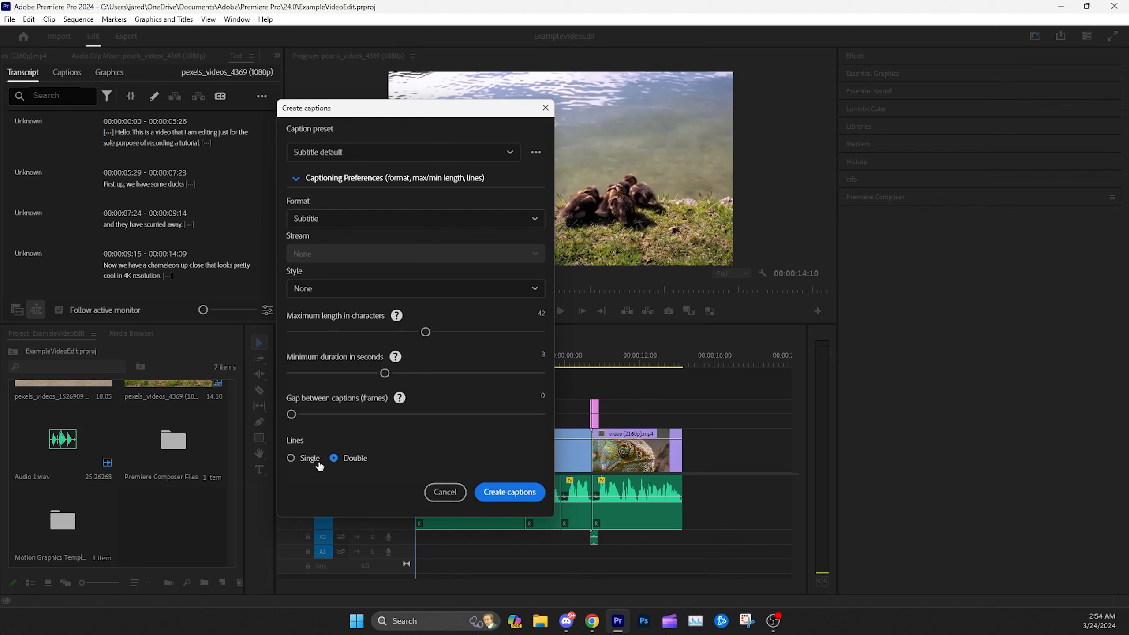
left_click(290, 459)
left_click(504, 493)
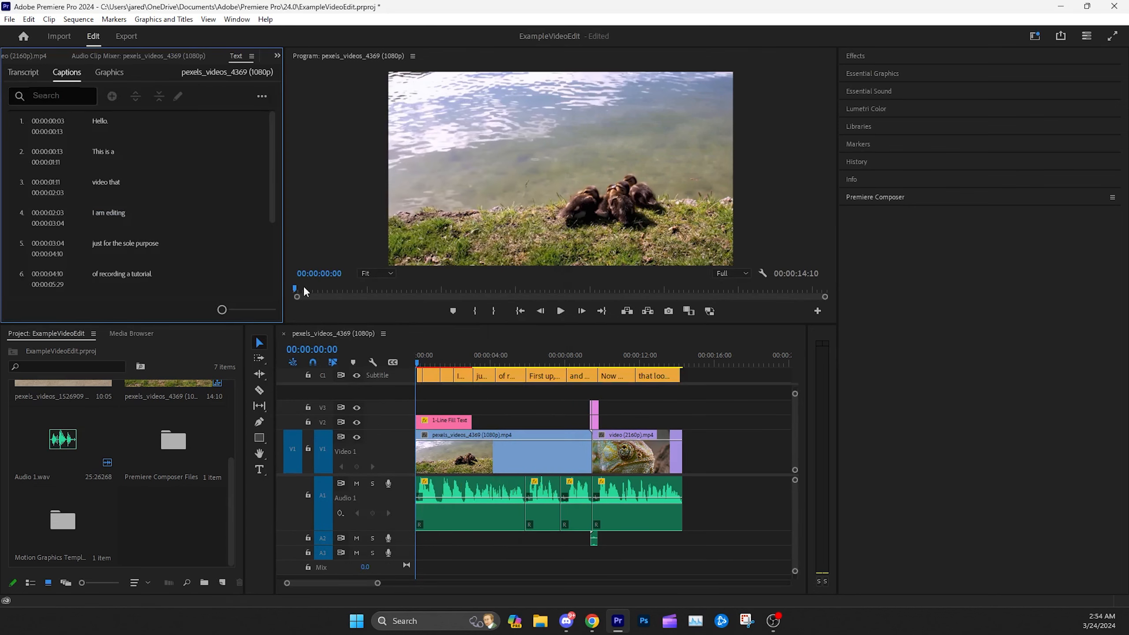
Step: Play the captioned sequence from the start in an enlarged program preview, and save the project
left_click(520, 312)
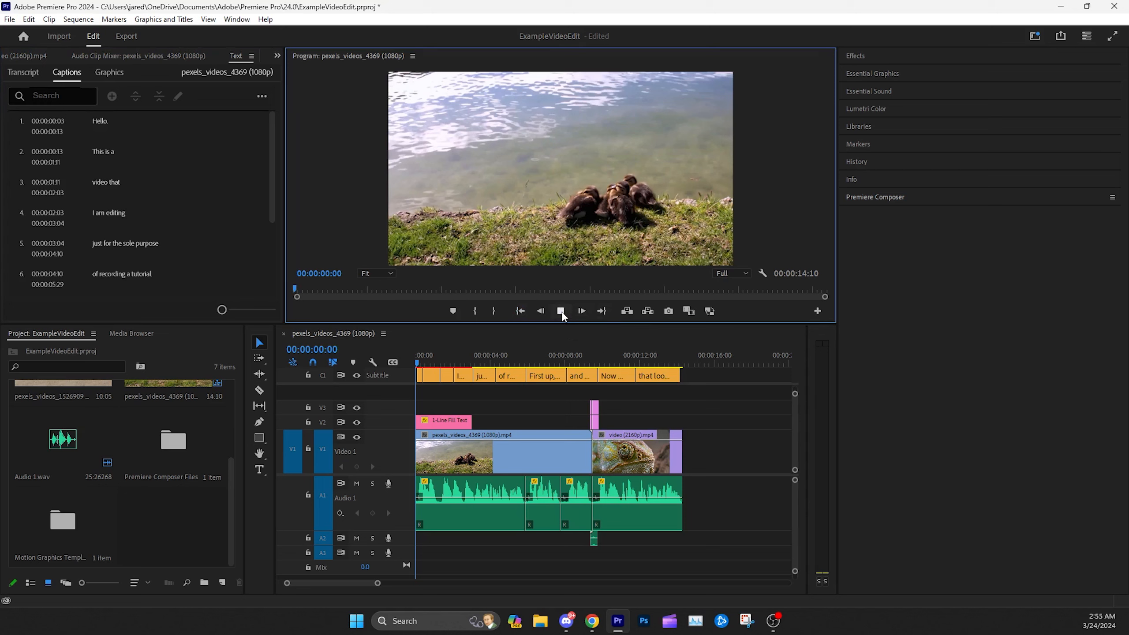
left_click(560, 312)
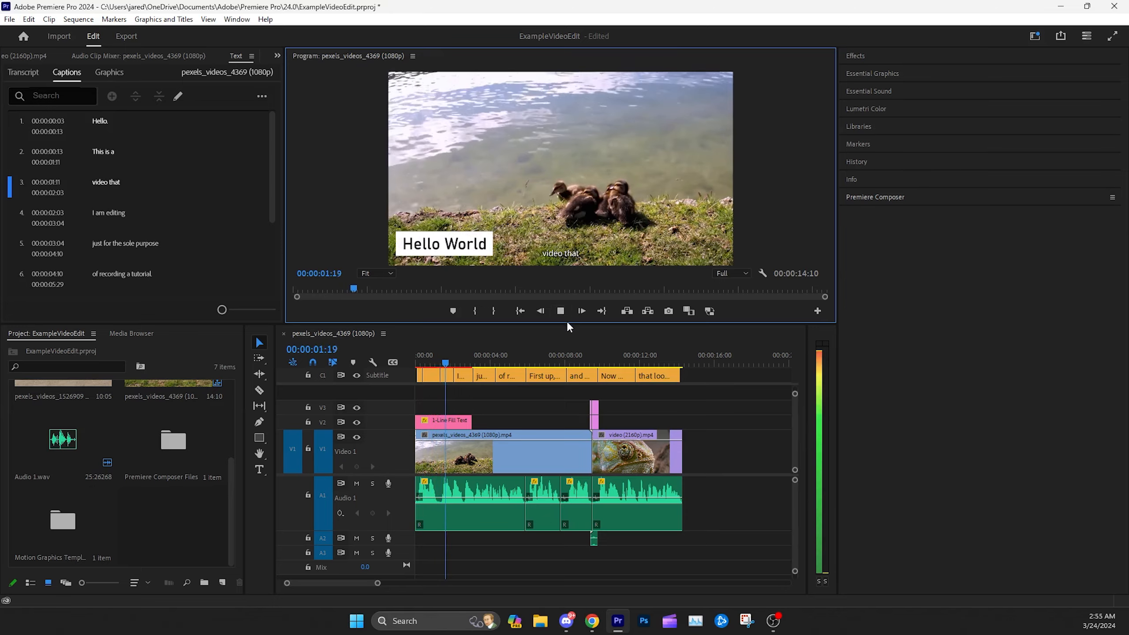
left_click_drag(568, 324, 564, 426)
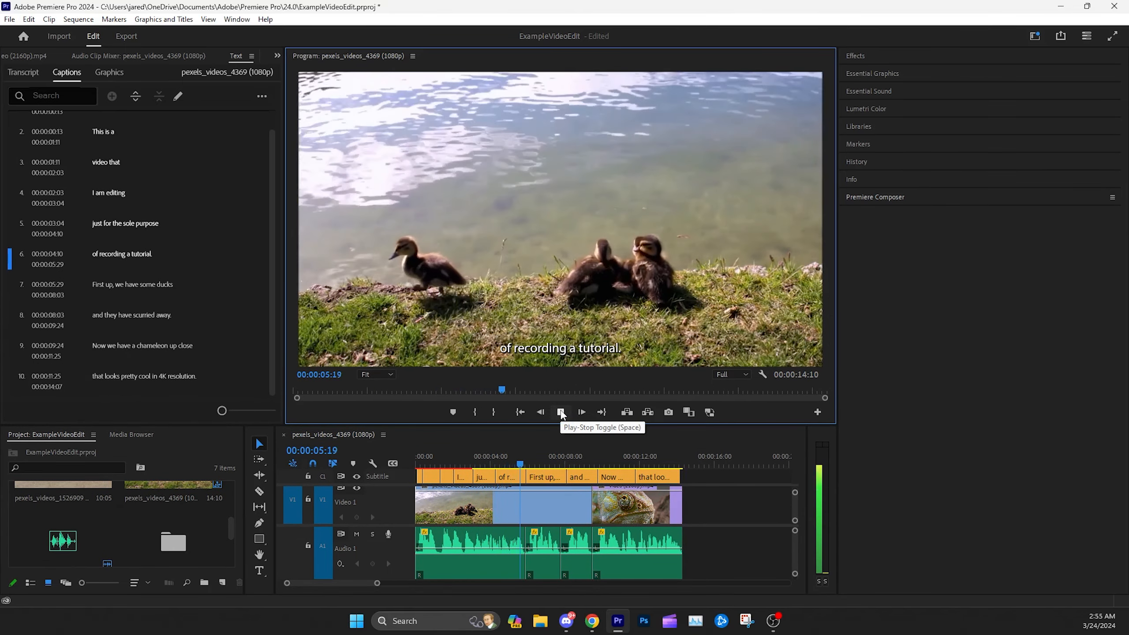
left_click(561, 413)
left_click(520, 412)
key("ctrl+s")
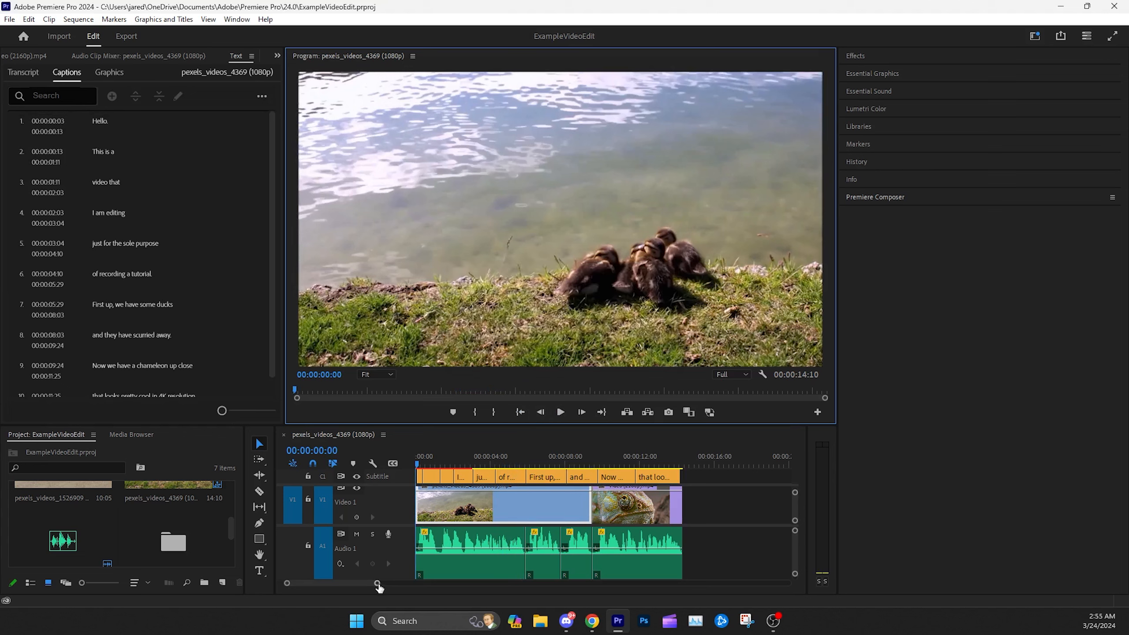
Step: Select the "This is a" caption in the subtitle track and open its text for editing
left_click_drag(377, 583, 396, 584)
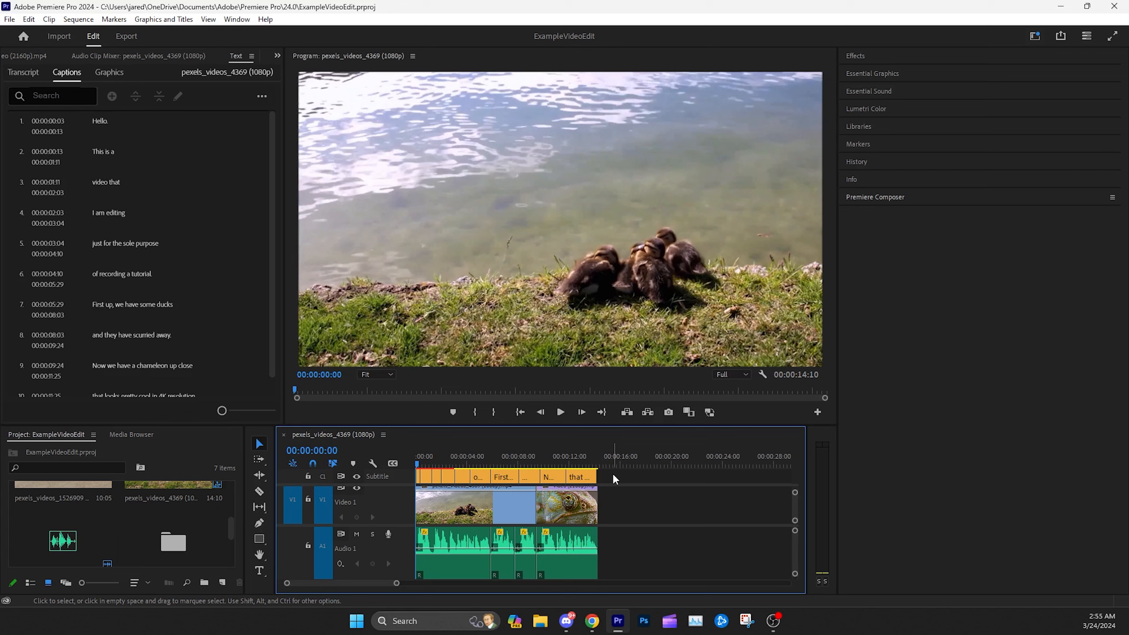
left_click(514, 413)
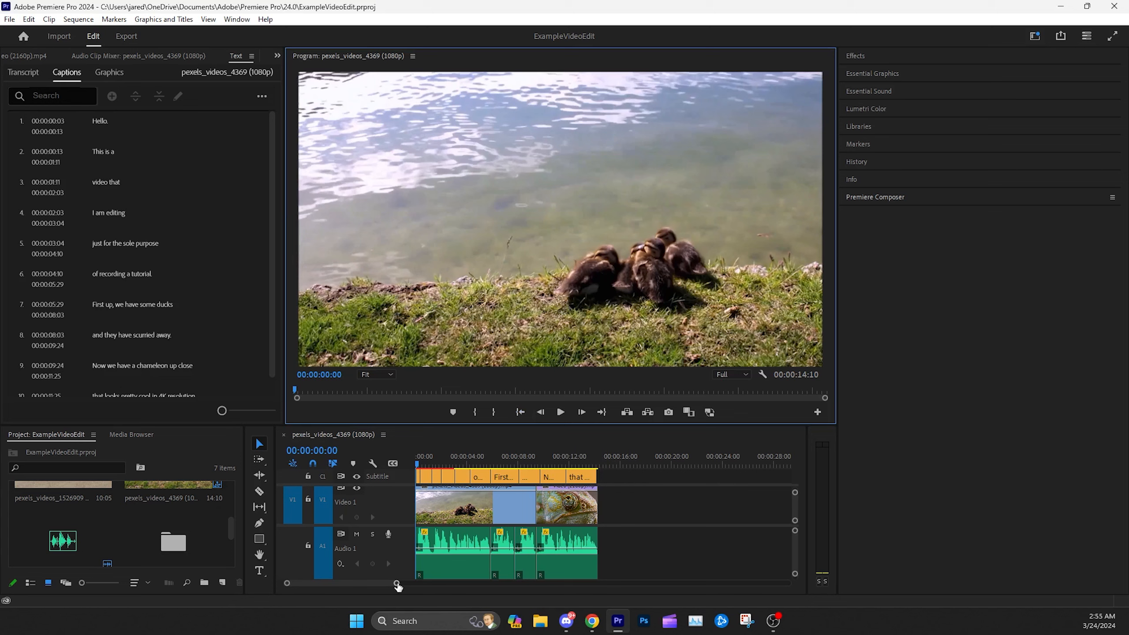
left_click_drag(395, 584, 350, 583)
left_click(451, 464)
left_click(453, 480)
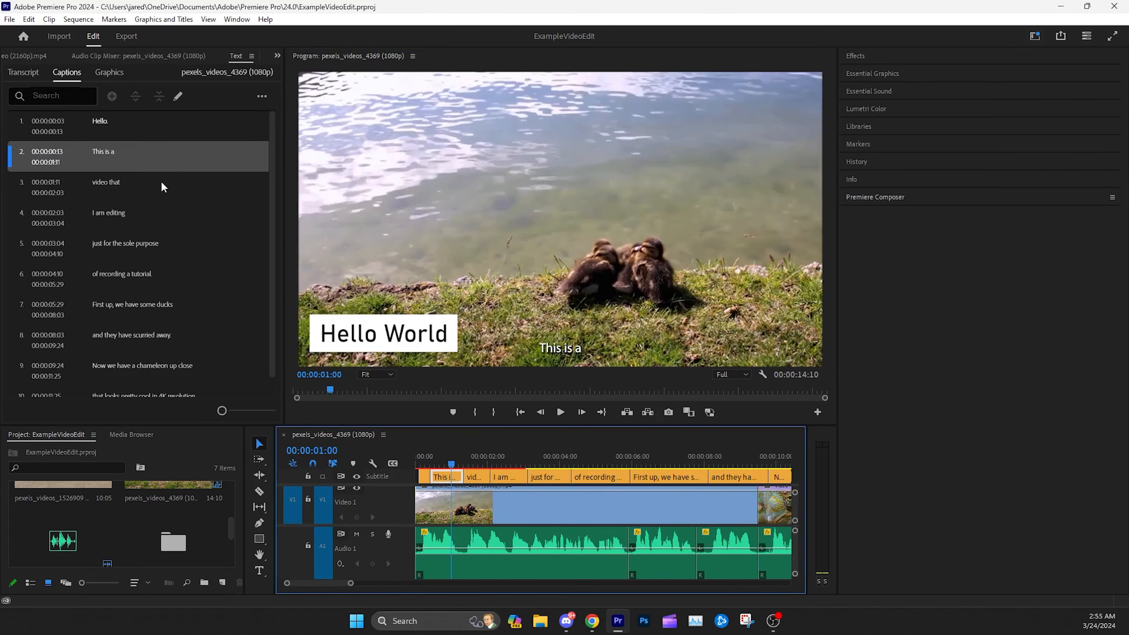
double_click(109, 154)
mouse_move(135, 155)
left_mouse_down()
mouse_move(111, 159)
mouse_move(142, 158)
left_mouse_up()
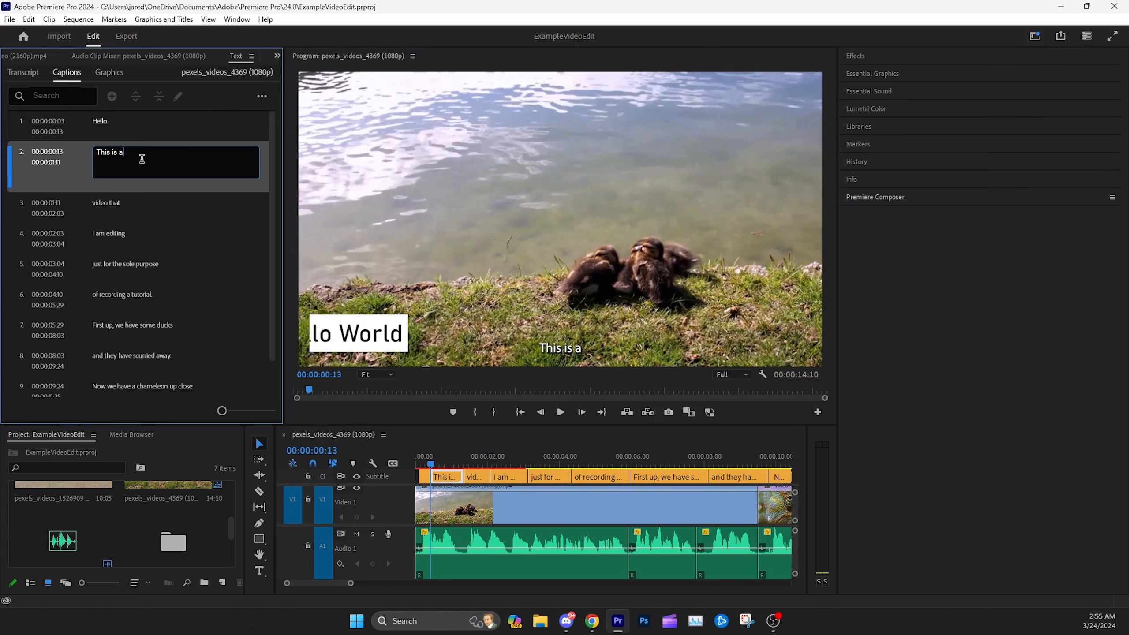
left_click(276, 152)
Step: Inspect the "video that" and "I am editing" captions in the subtitle track at a closer timeline scale
left_click(465, 458)
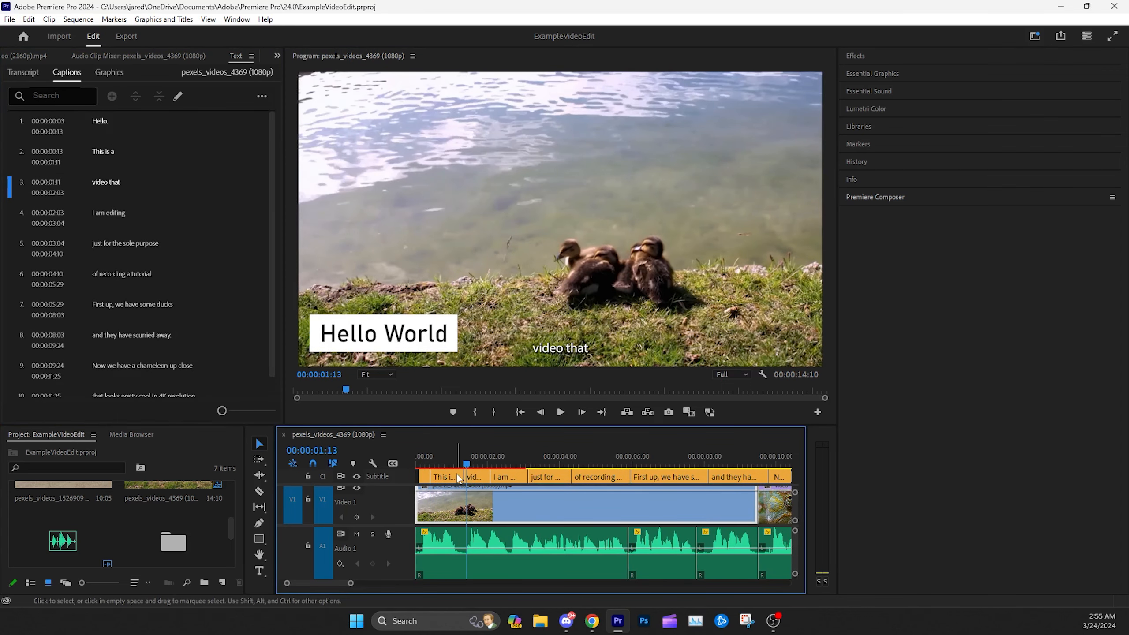
left_click_drag(462, 477, 458, 474)
left_click(492, 457)
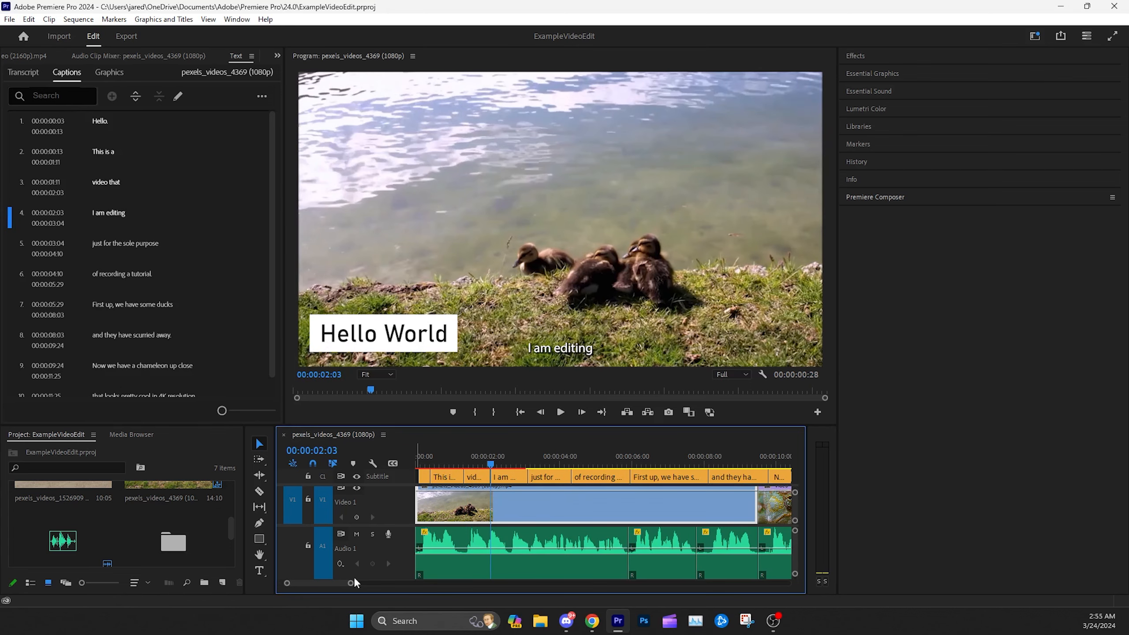
left_click_drag(351, 583, 334, 583)
left_click_drag(559, 425, 559, 395)
left_click(558, 430)
Step: Change the text of the "I am editing" caption to "video that I am editing"
left_click(131, 195)
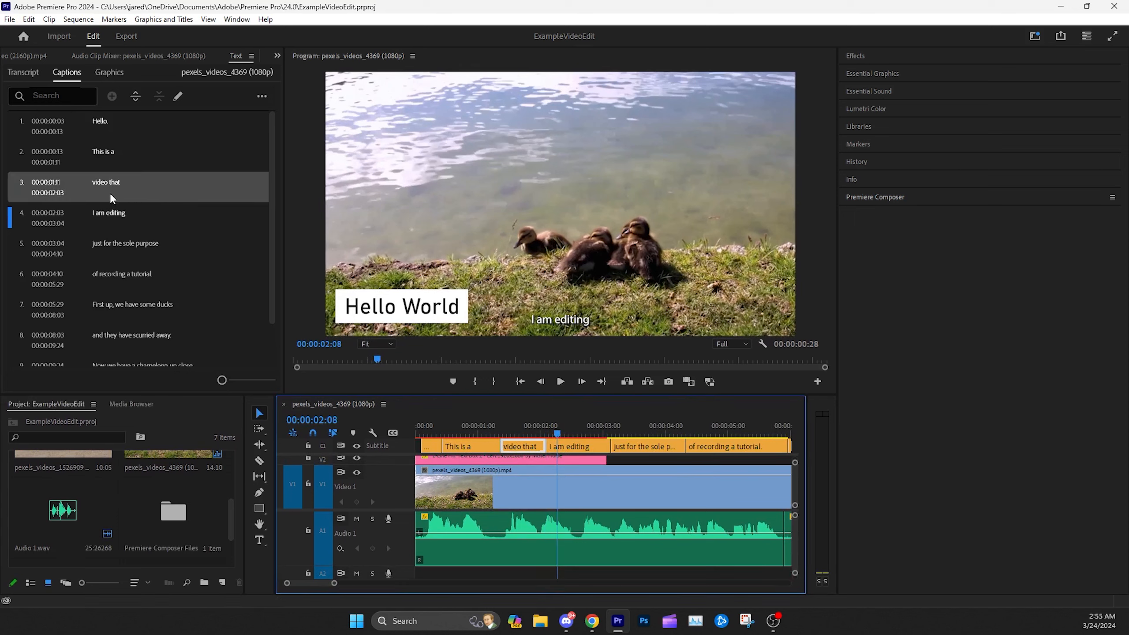
left_click(116, 212)
left_click(115, 210)
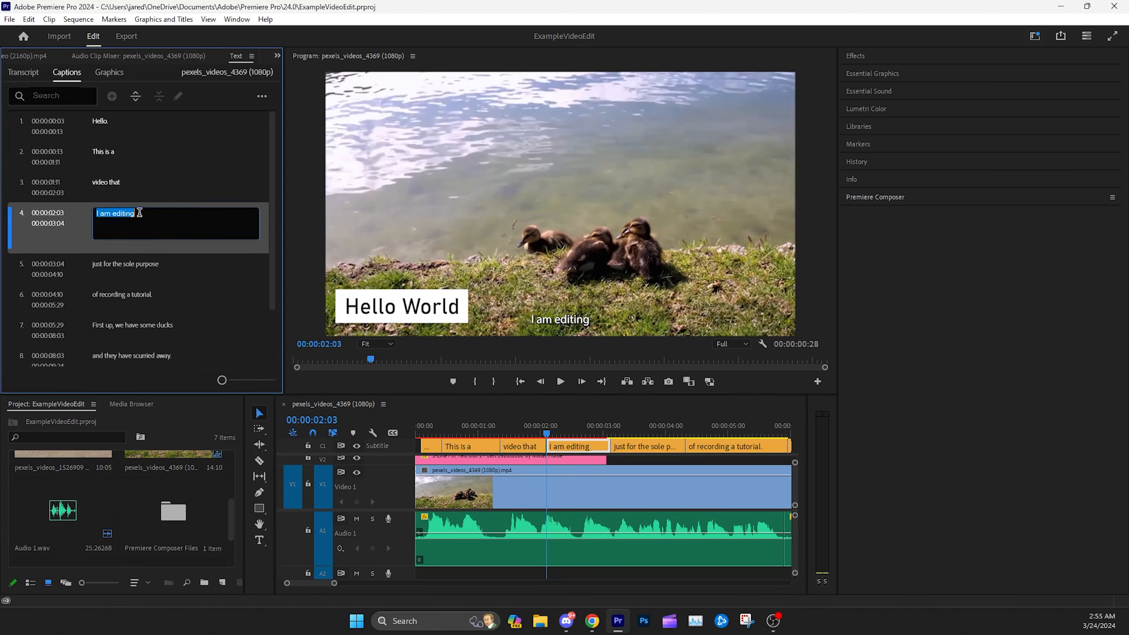
left_click(139, 212)
left_click(96, 213)
type("video that")
key("Return")
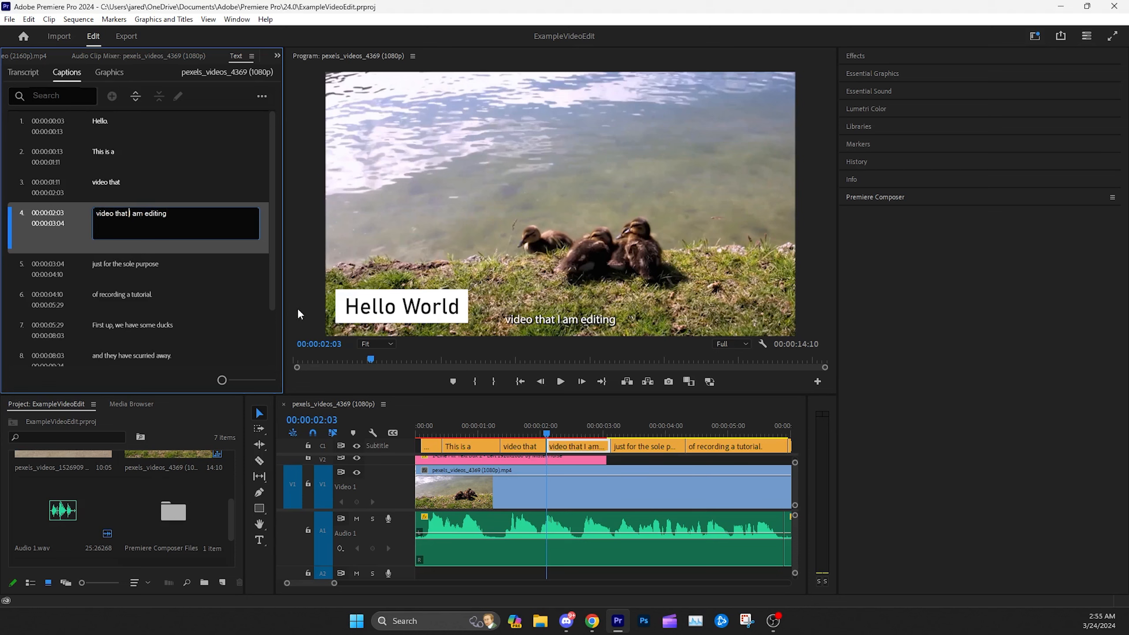
Step: Delete the separate "video that" caption and extend "video that I am editing" back to the end of "This is a"
left_click(539, 448)
left_click(527, 447)
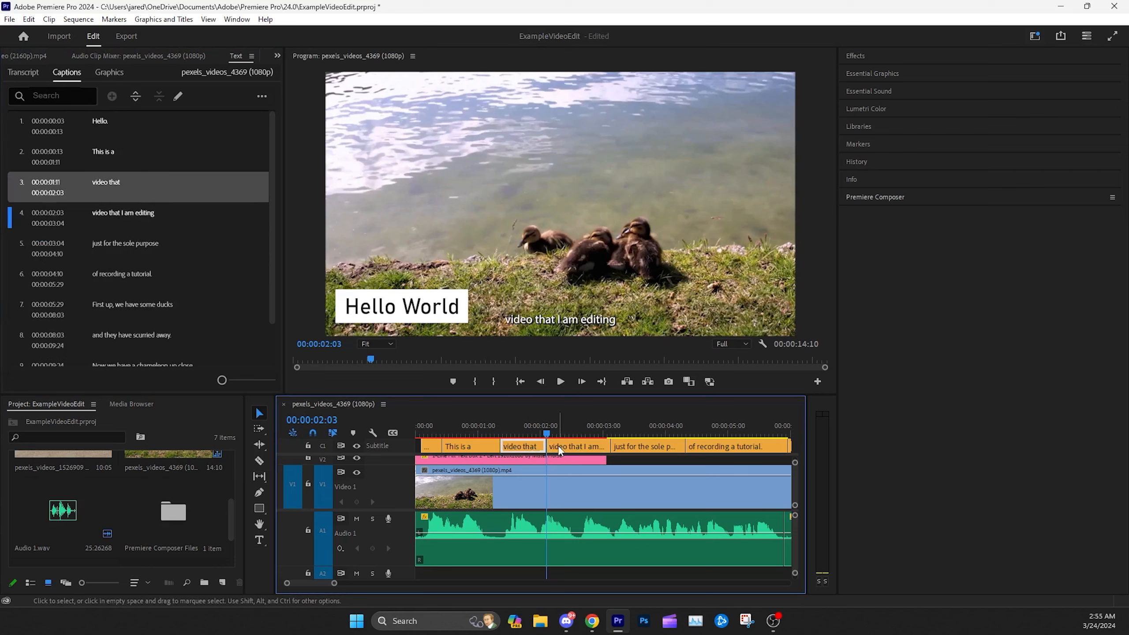
left_click(558, 448)
left_click(523, 448)
key("Delete")
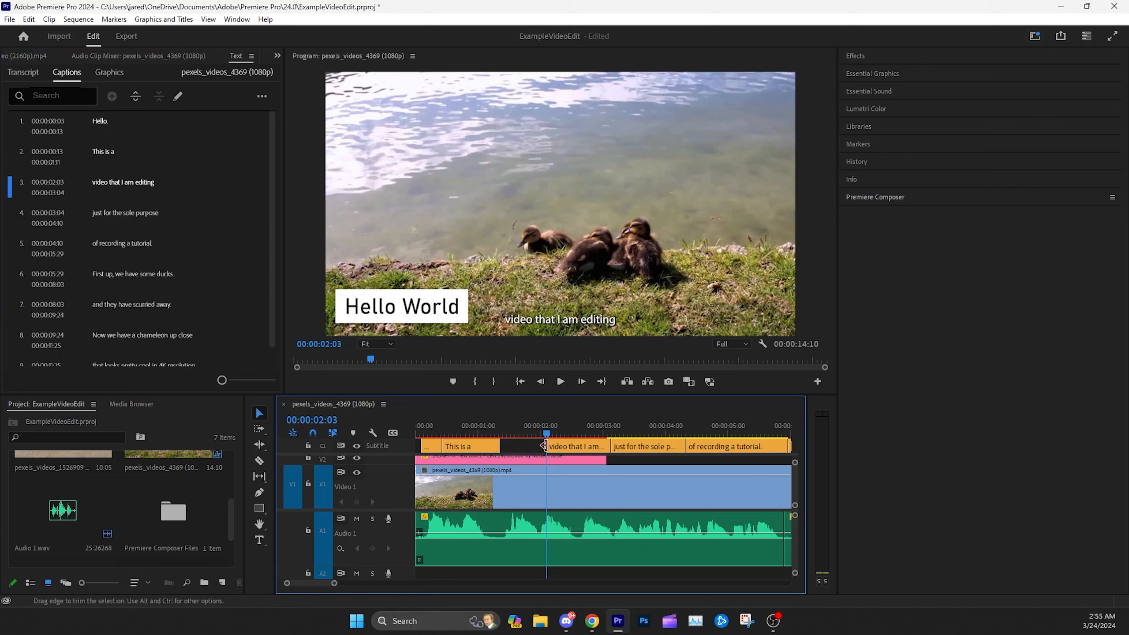
left_click_drag(550, 445, 501, 446)
left_click(497, 426)
left_click(566, 380)
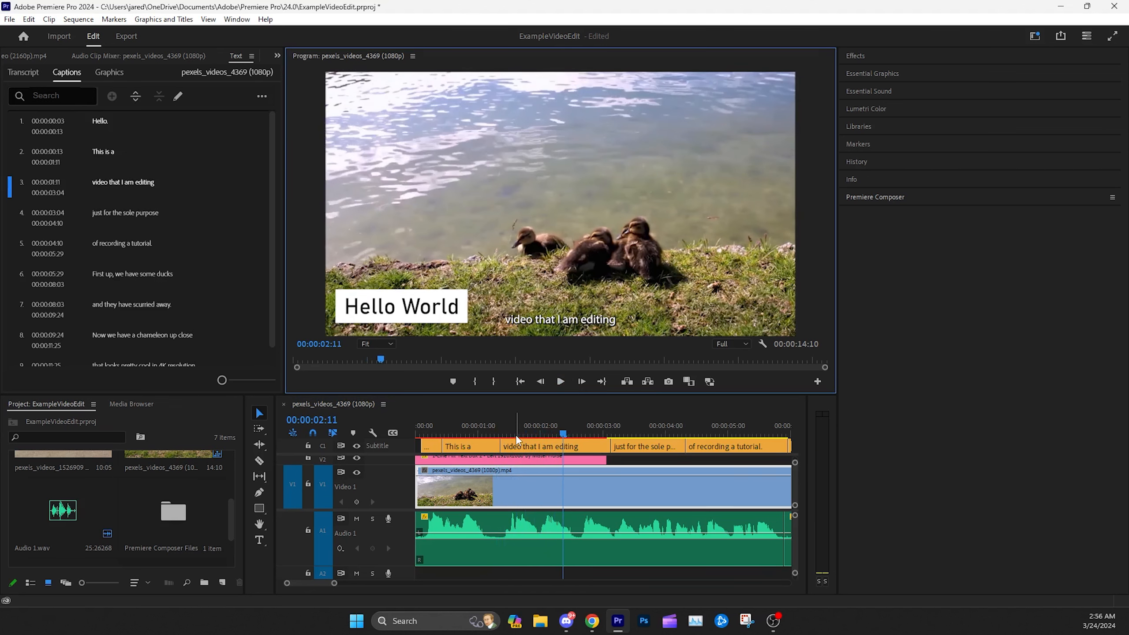
Step: Save the project and return the playhead to 00:00:00:00 with all timeline tracks in view
left_click_drag(551, 393, 558, 361)
left_click(621, 438)
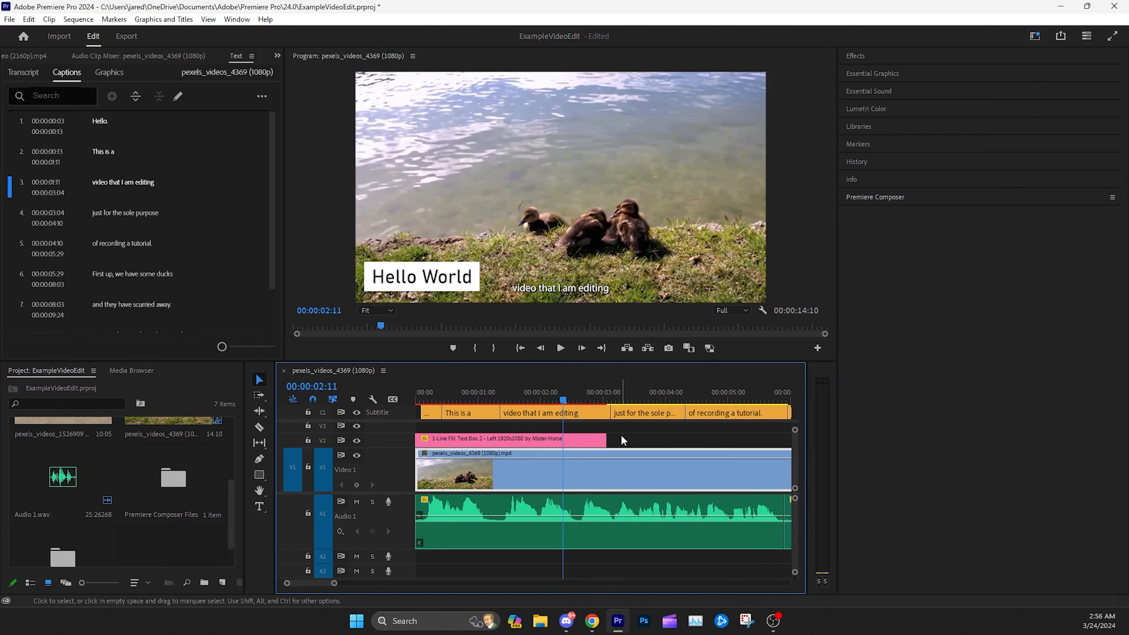
left_click(621, 438)
left_click_drag(334, 583, 352, 582)
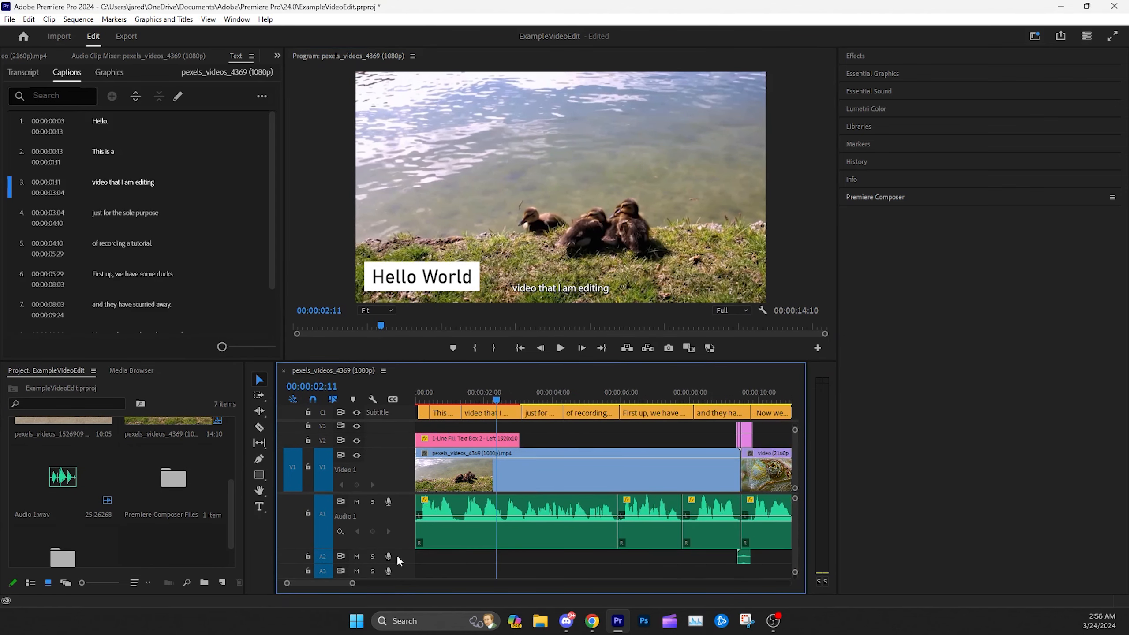
left_click(530, 442)
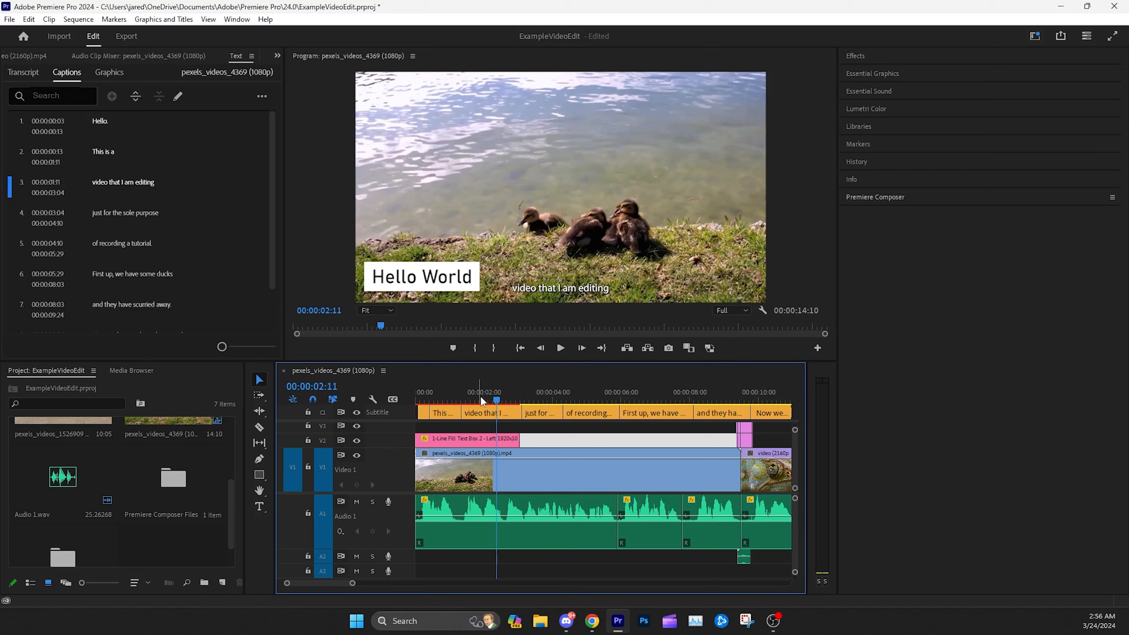
left_click_drag(497, 399, 467, 397)
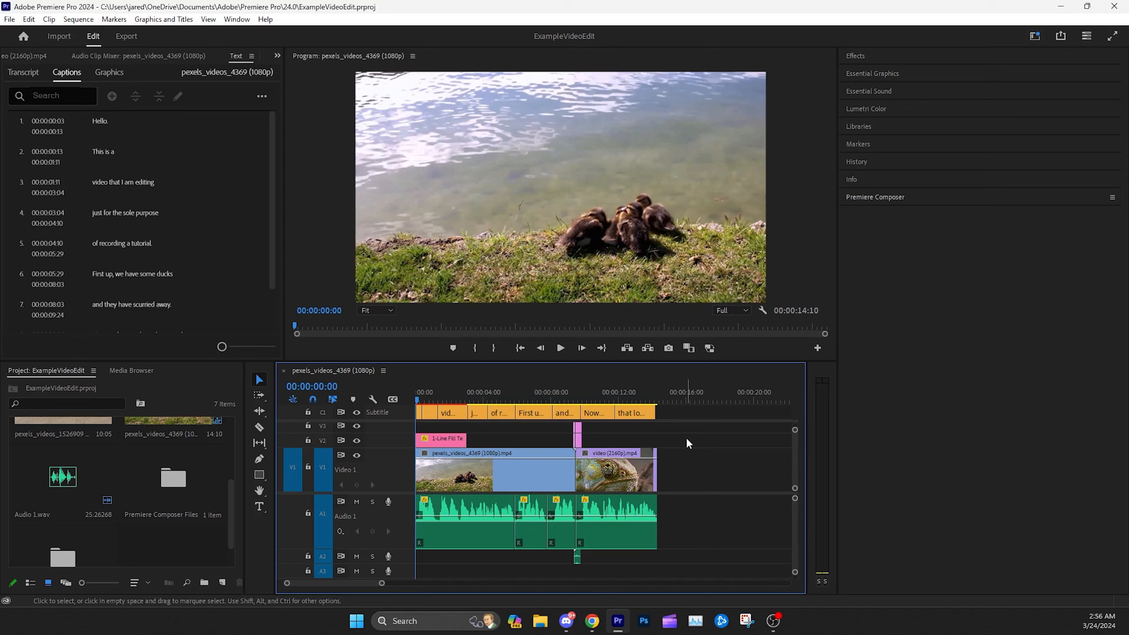
left_click(475, 475)
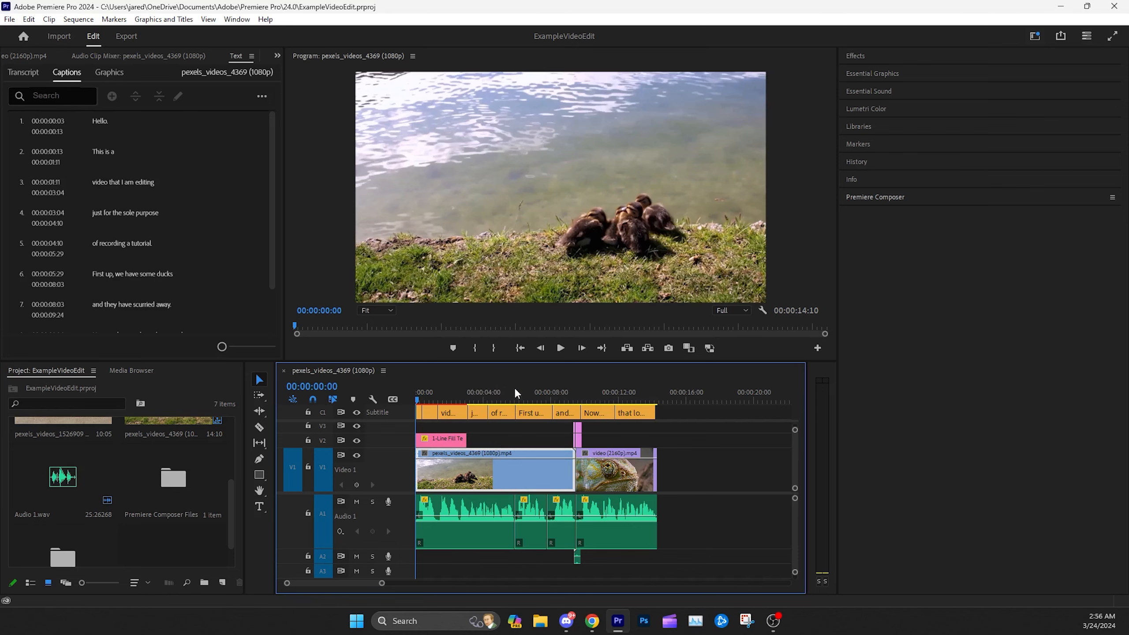
left_click_drag(534, 361, 538, 309)
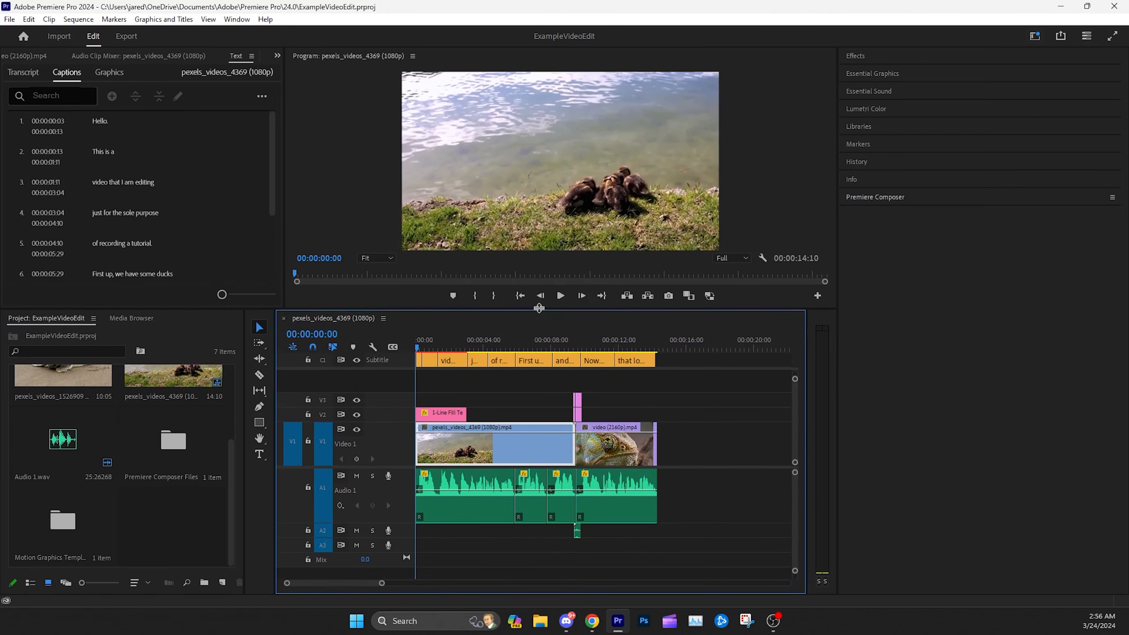
Step: Create a new adjustment layer in the project at 1920 x 1080, 29.97 fps Non-Drop-Frame with Square Pixels (1.0)
right_click(176, 526)
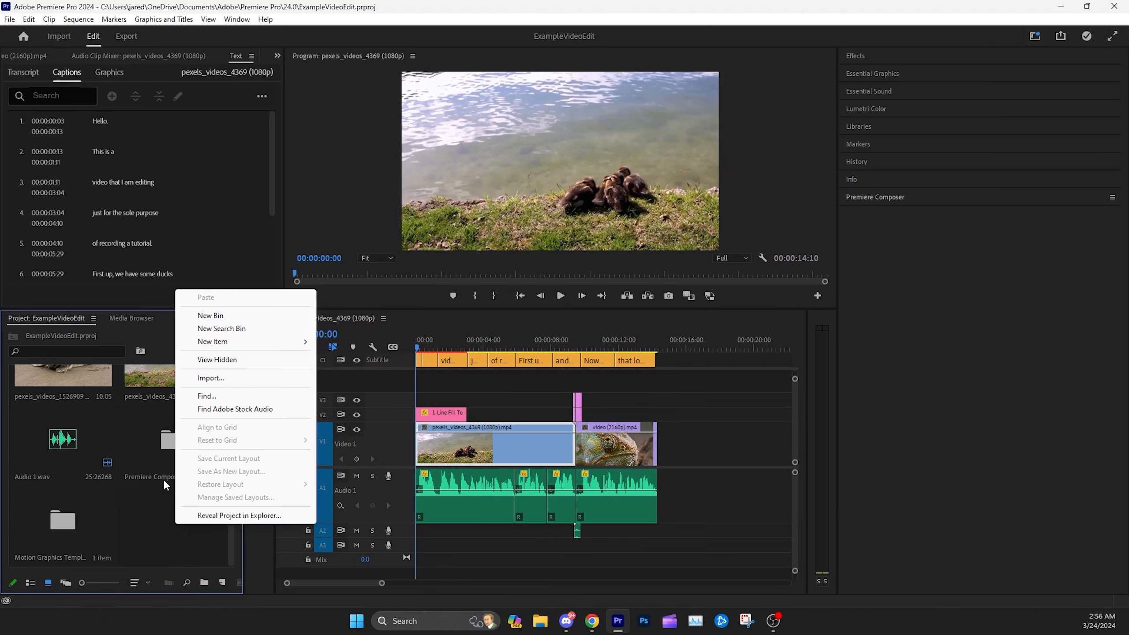
right_click(180, 535)
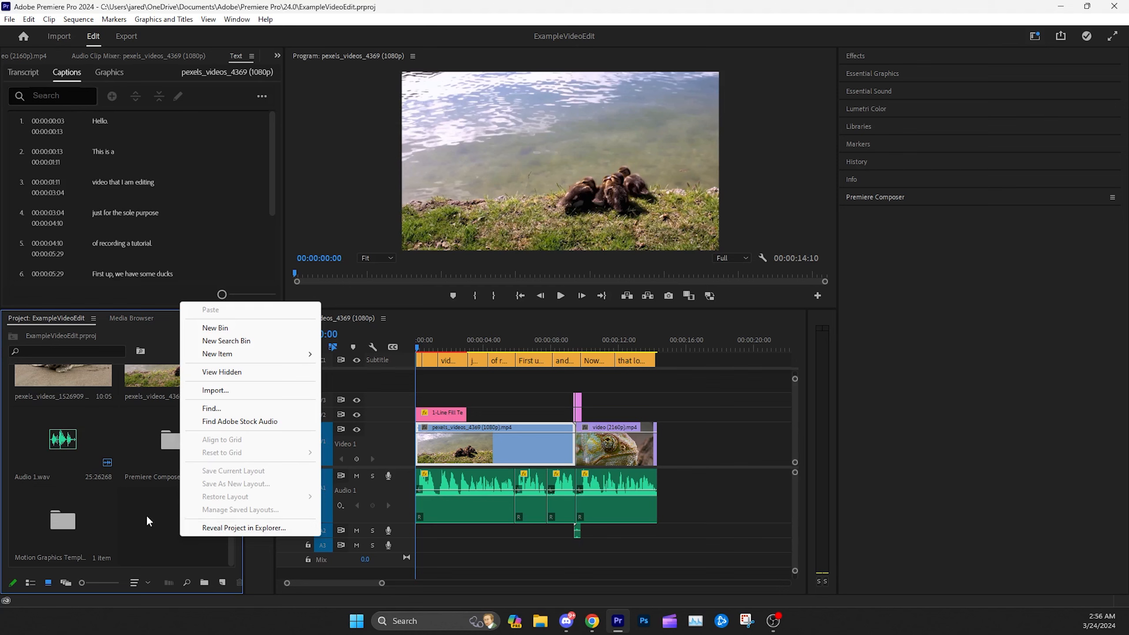
right_click(146, 516)
mouse_move(184, 334)
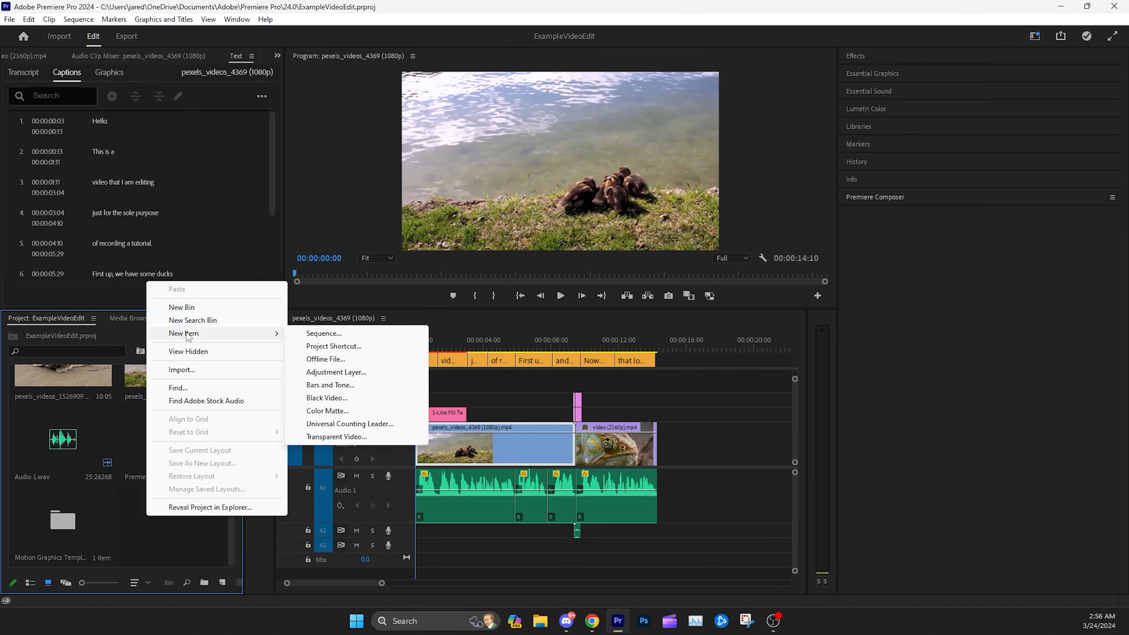
left_click(334, 374)
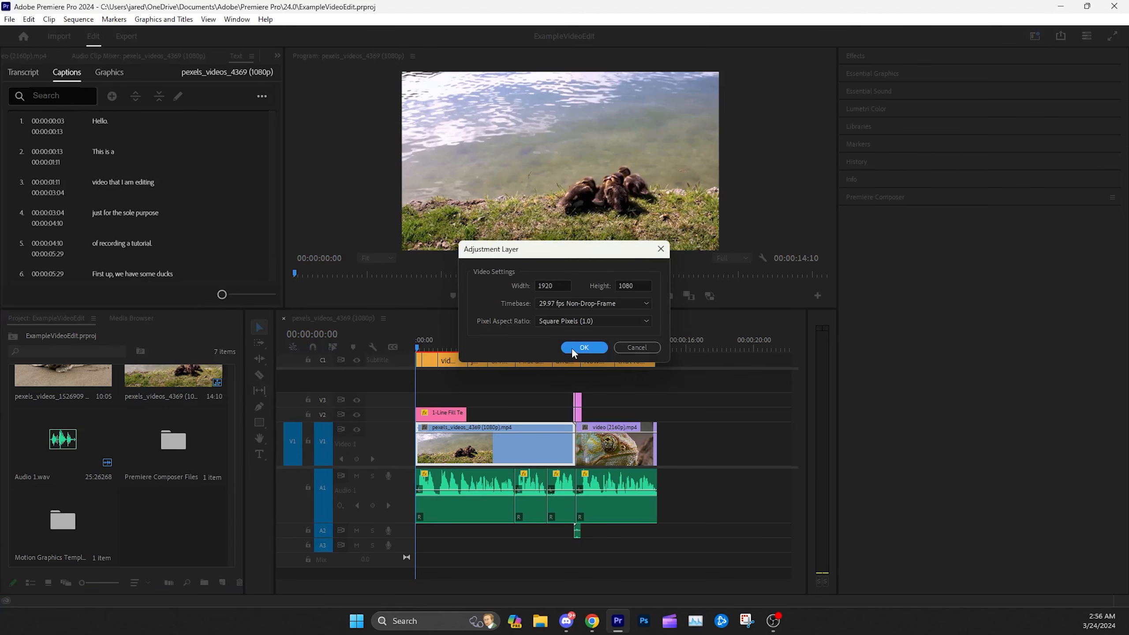
left_click(582, 347)
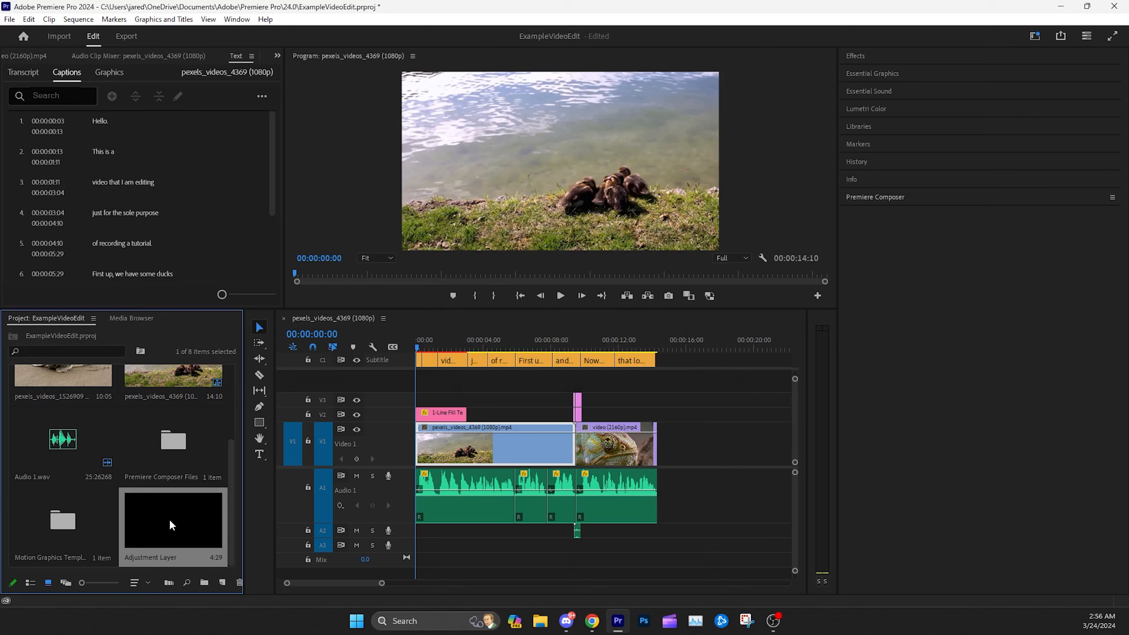
Step: Place the adjustment layer on video track V3 at the start of the sequence, above the title clip
left_click_drag(174, 520, 408, 447)
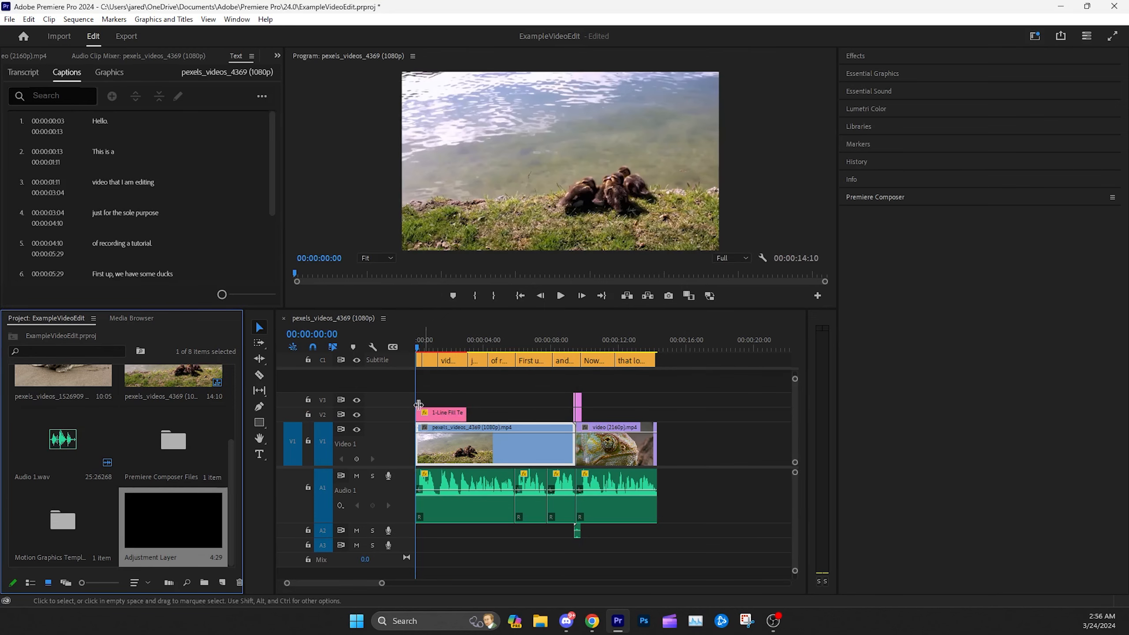
mouse_move(181, 518)
left_mouse_down()
mouse_move(324, 456)
mouse_move(190, 518)
left_mouse_up()
left_click_drag(171, 507, 422, 403)
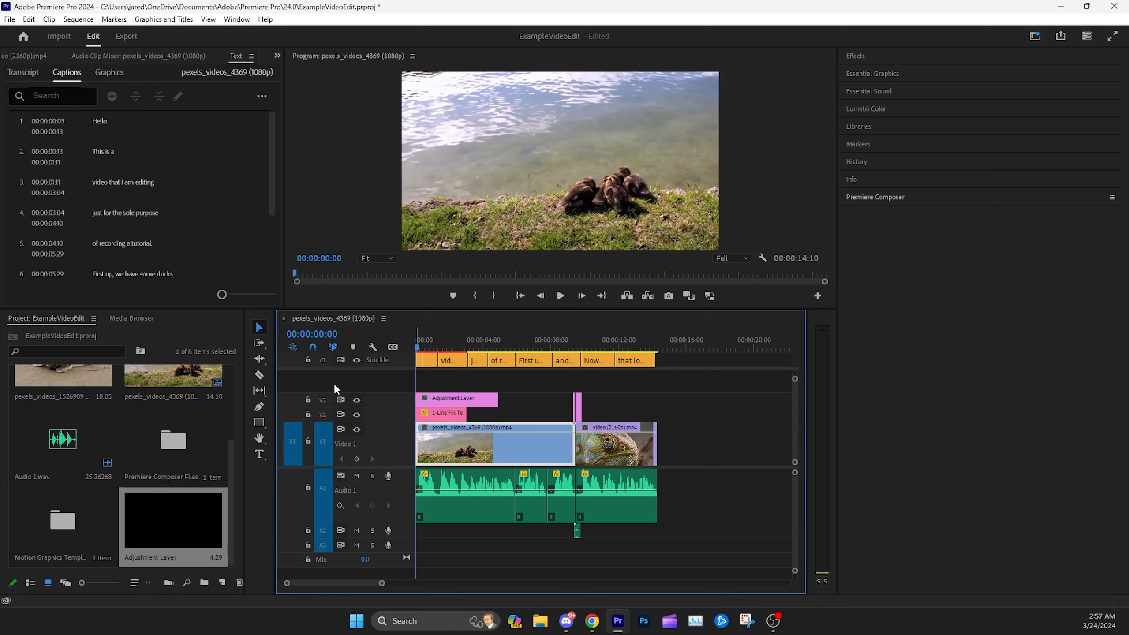
Step: Add one video track after Video 3 and one audio track after Audio 3, and enlarge the timeline area
left_click(29, 20)
mouse_move(74, 22)
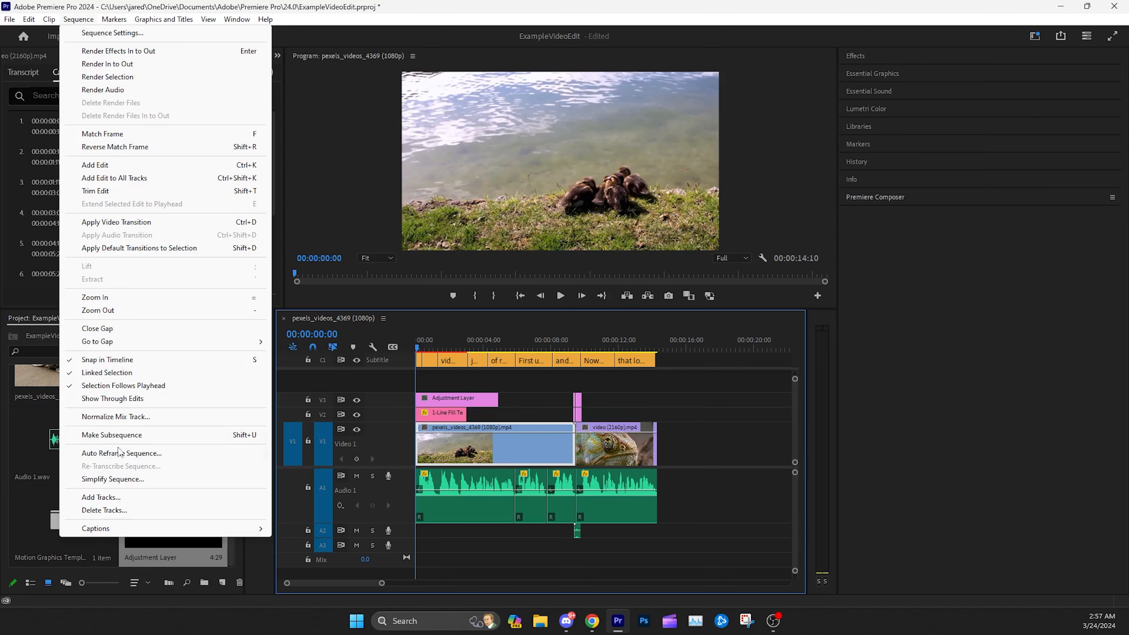
left_click(106, 497)
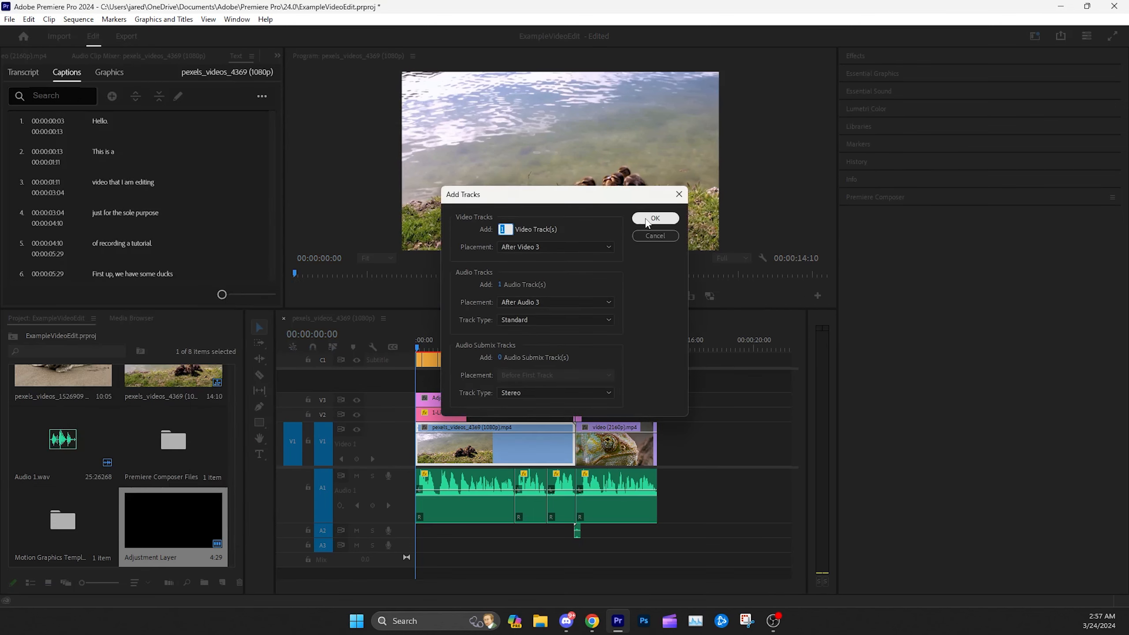
left_click(650, 220)
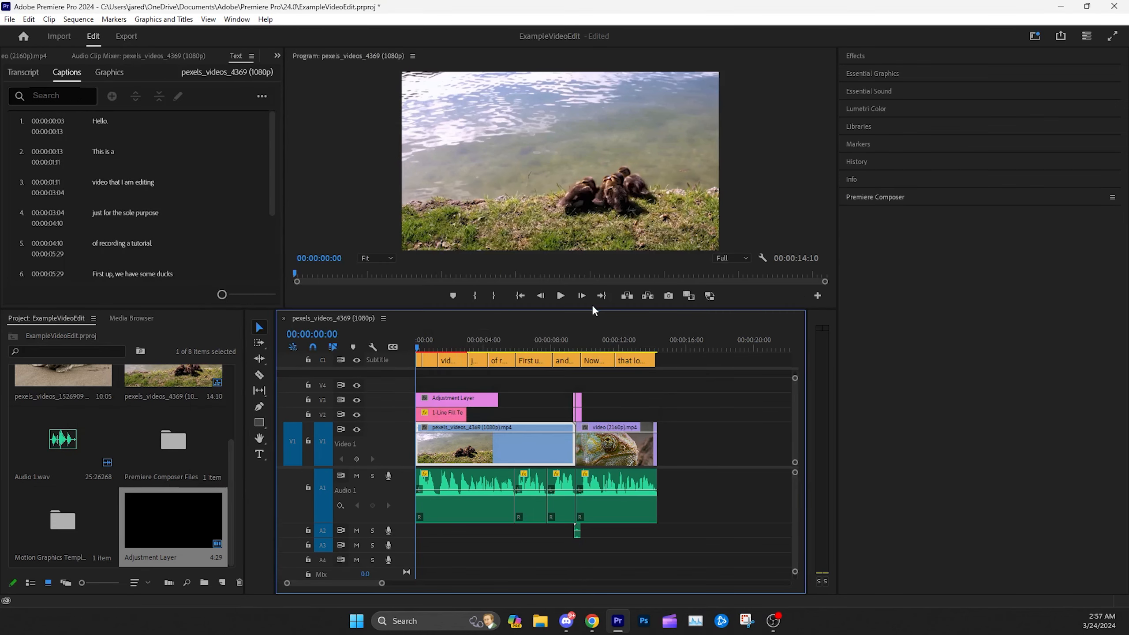
left_click_drag(591, 311, 590, 282)
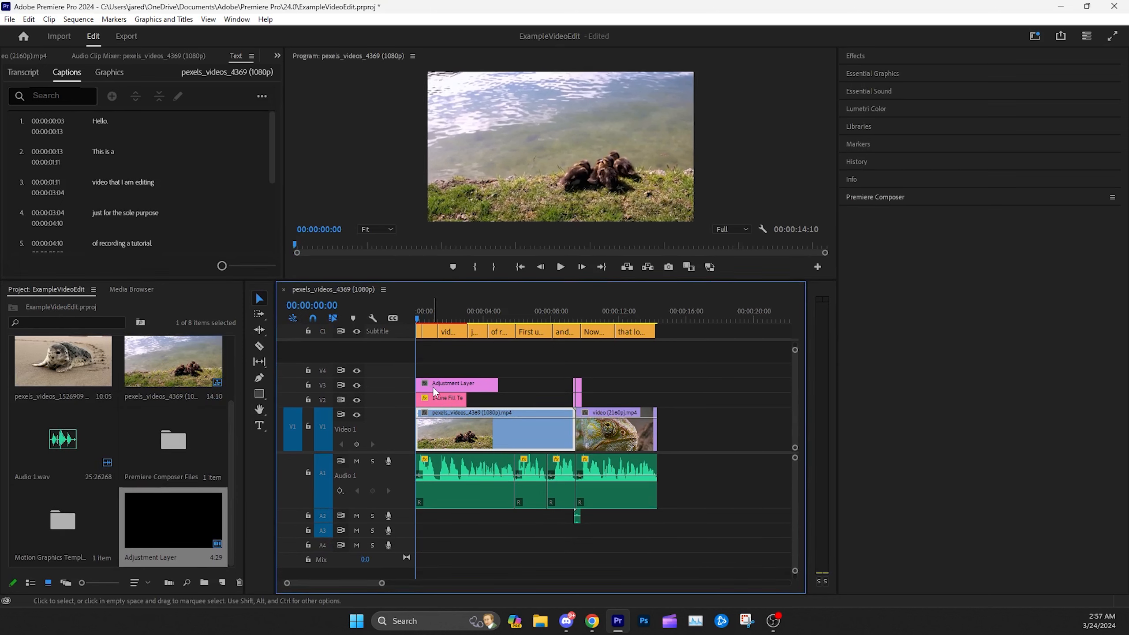
Step: Move the 1-Line Fill title clip from V2 to V4 and extend the adjustment layer to the first cut in the narration audio
left_click(434, 387)
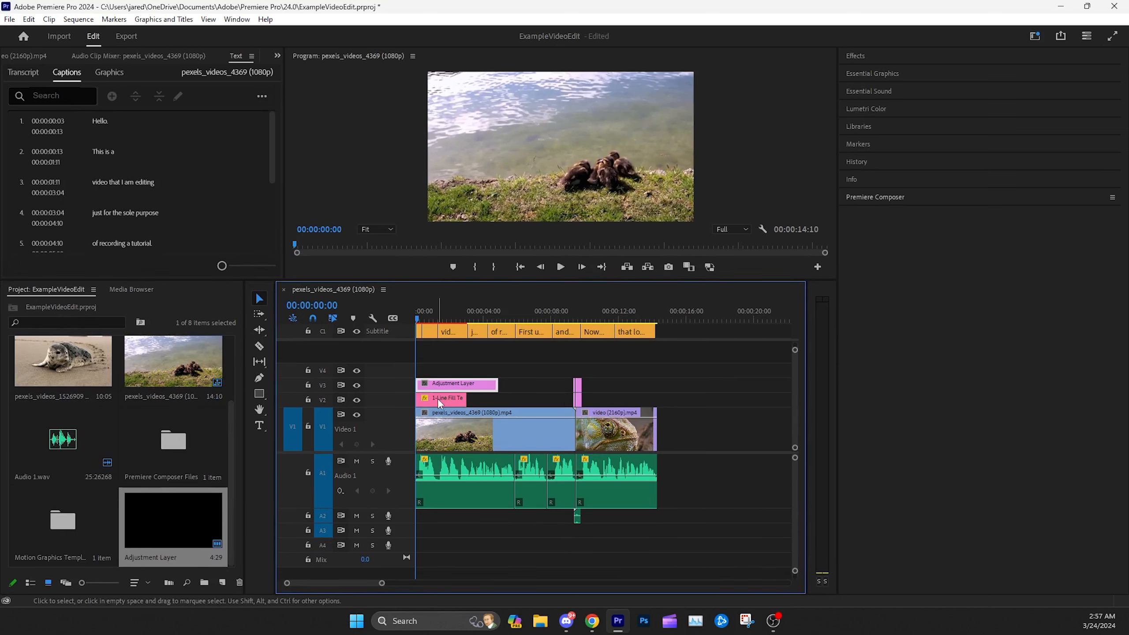
left_click_drag(437, 398, 440, 378)
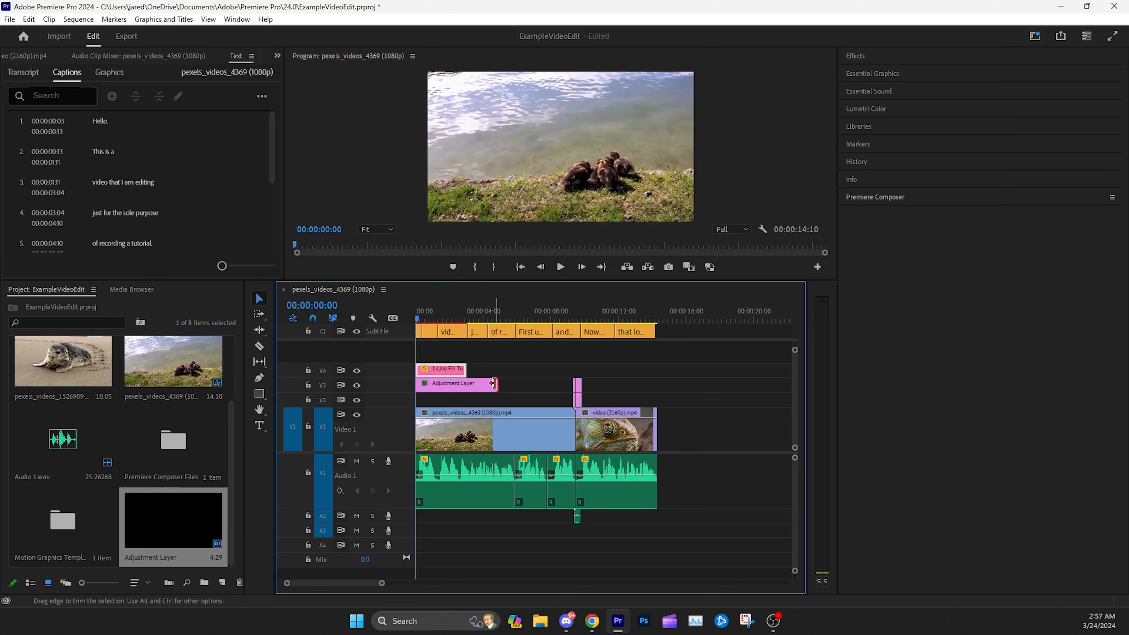
mouse_move(498, 383)
left_mouse_down()
mouse_move(555, 382)
mouse_move(514, 383)
left_mouse_up()
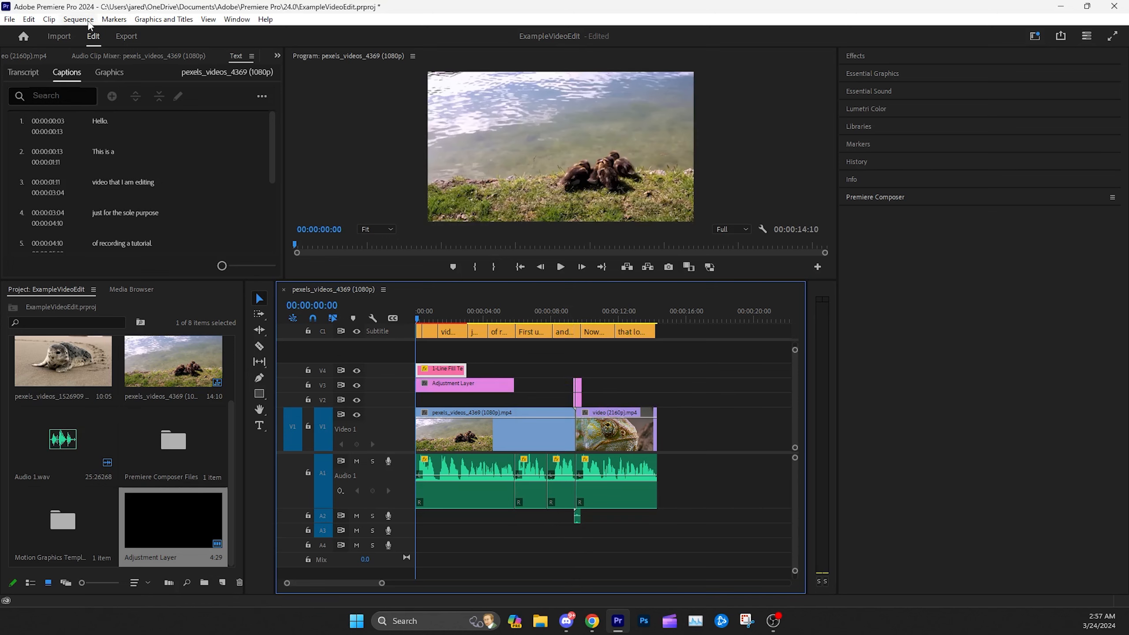
Step: Add another video and audio track, then stack the title on V5 over the adjustment layer on V4, stretched to the sequence's end
left_click(78, 19)
left_click(75, 497)
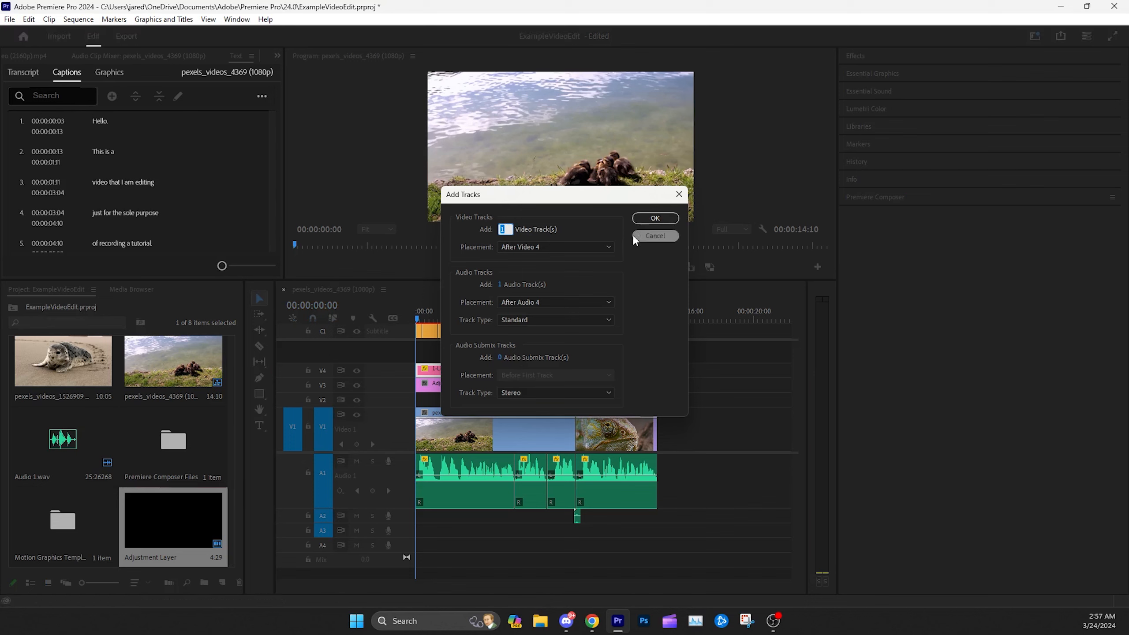
left_click(655, 217)
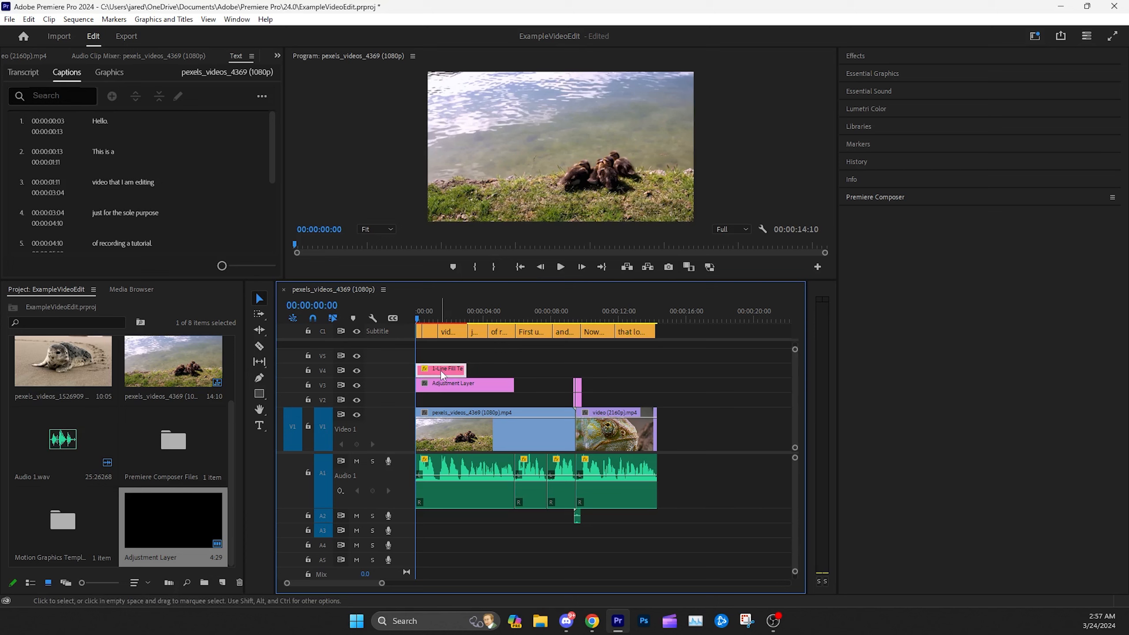
left_click_drag(441, 370, 656, 370)
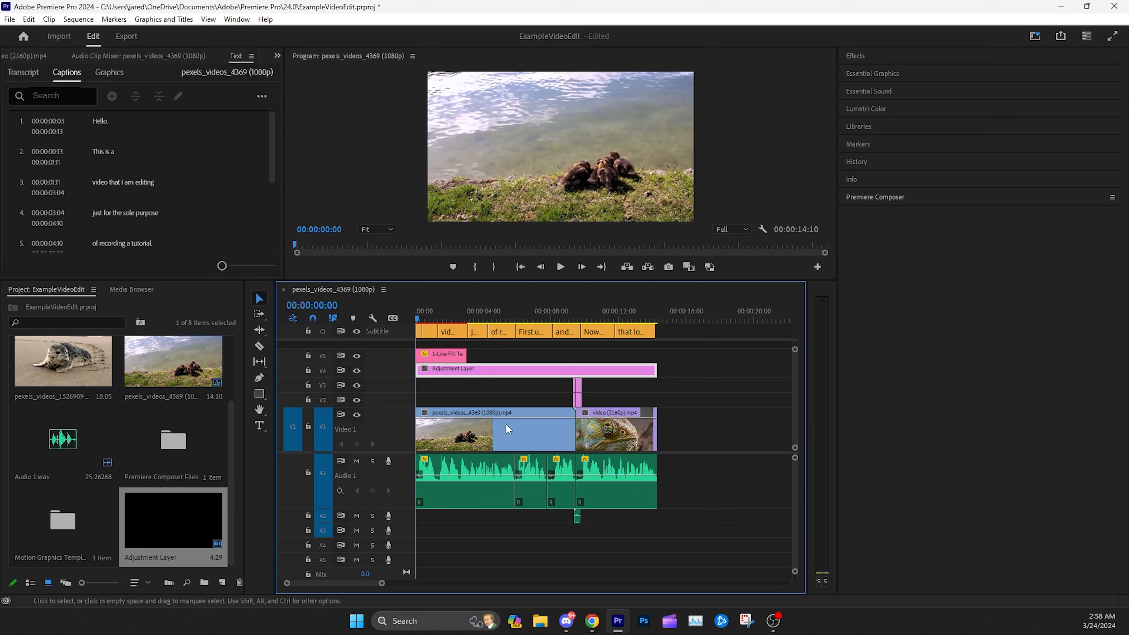
left_click_drag(508, 429, 515, 399)
left_click(515, 400)
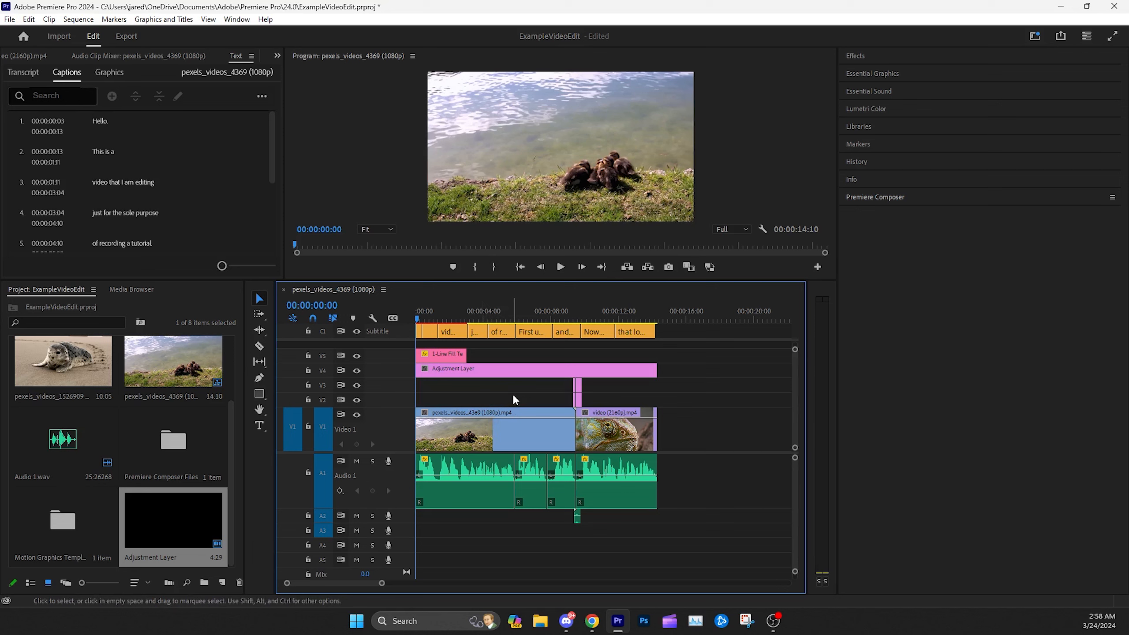
left_click(497, 433)
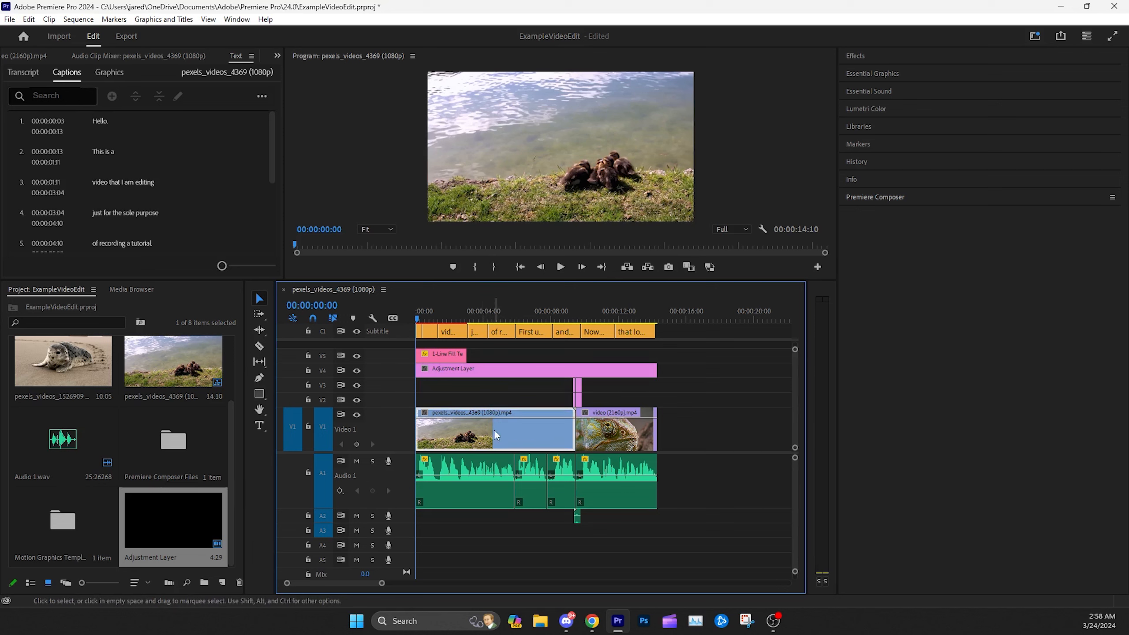
left_click(530, 399)
left_click(554, 430)
left_click(607, 433)
left_click(536, 435)
left_click(611, 437)
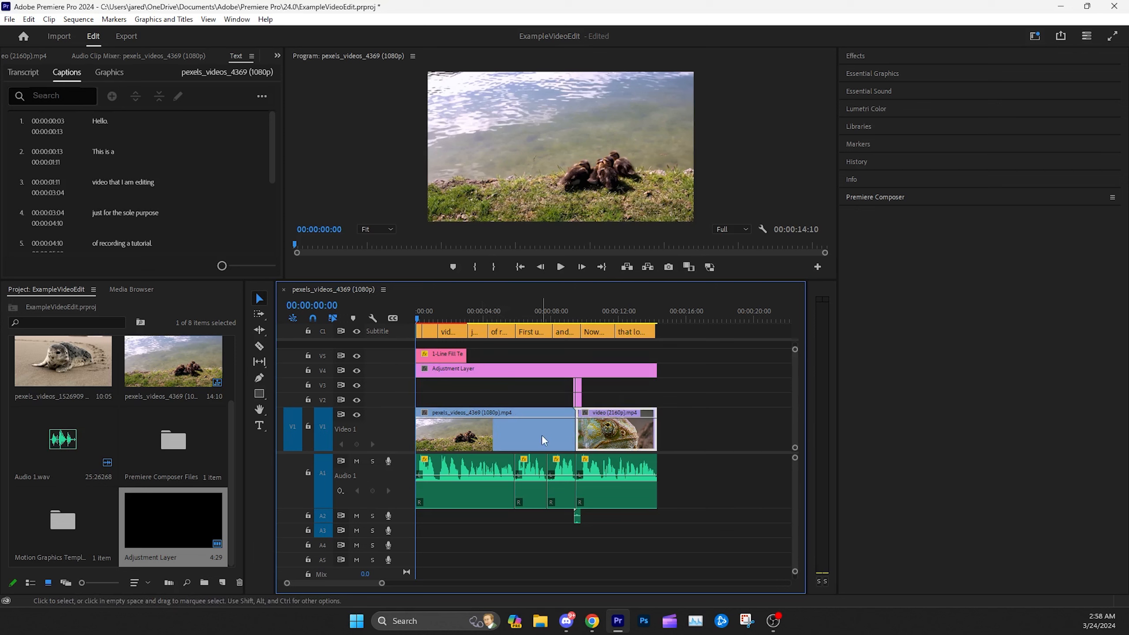
left_click(541, 435)
left_click(587, 433)
left_click(528, 432)
left_click(602, 438)
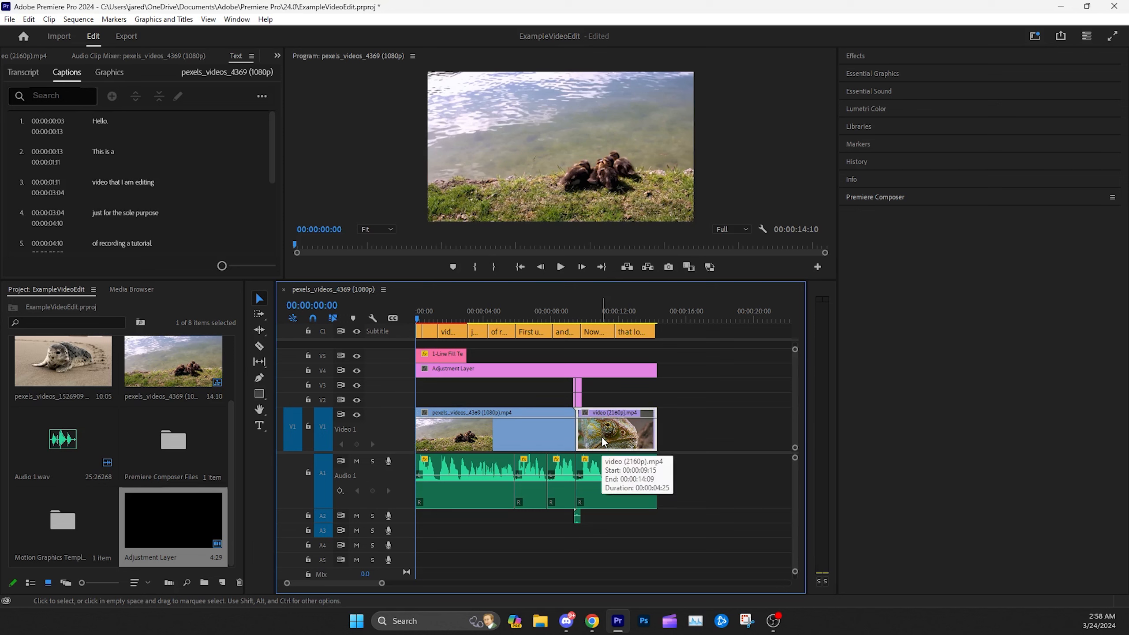
left_click(520, 400)
left_click(505, 391)
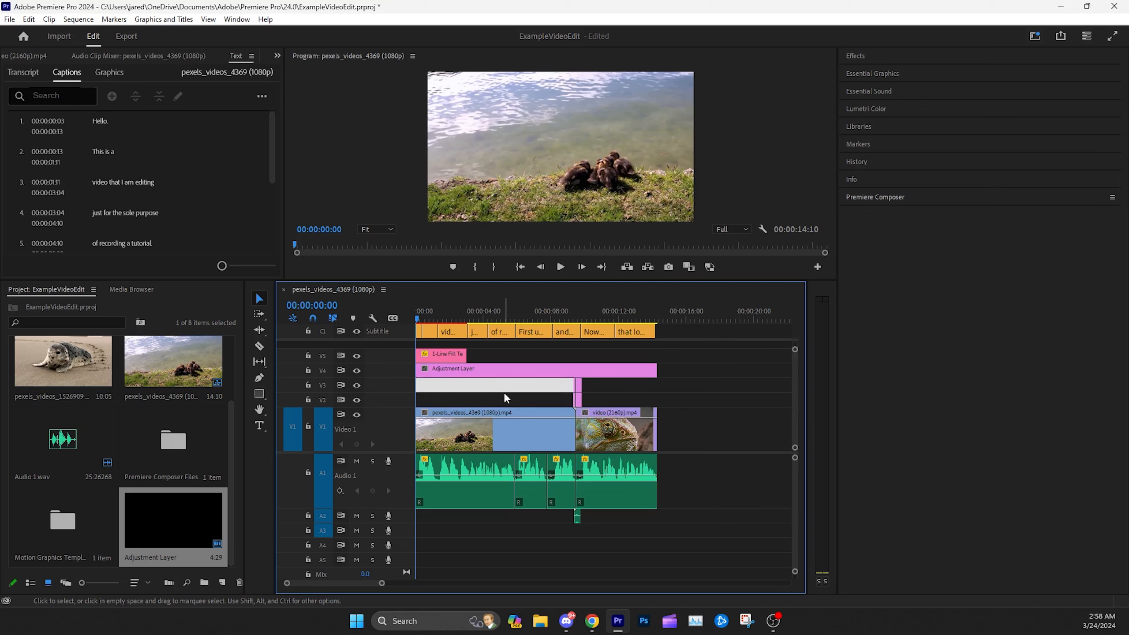
left_click(507, 403)
left_click(504, 430)
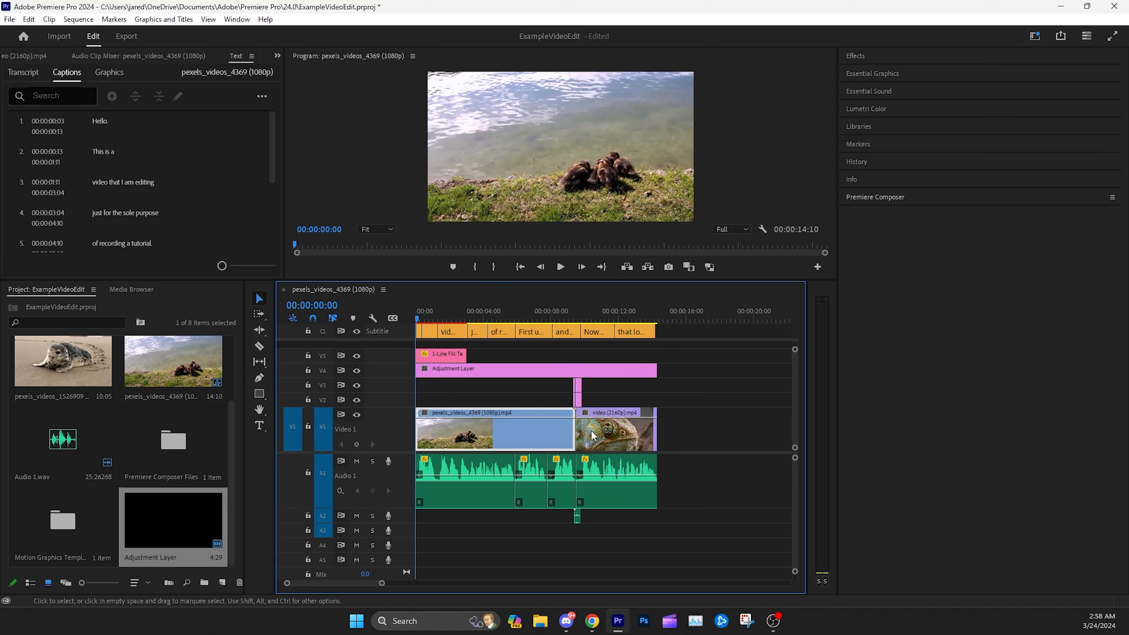
left_click(487, 379)
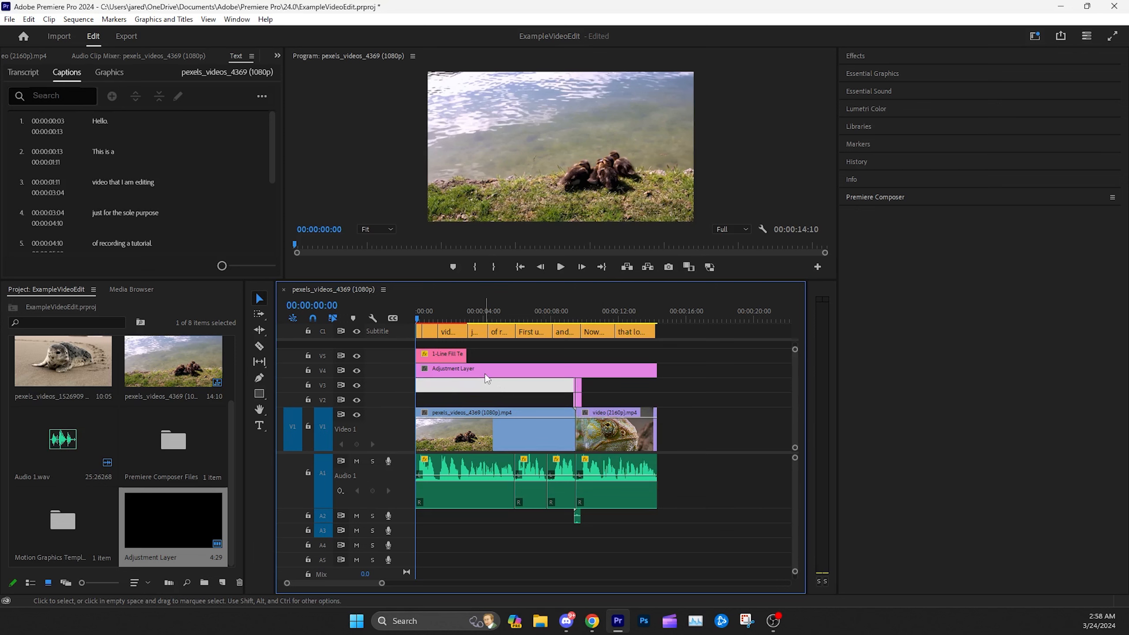
Step: Open Lumetri Color's Basic Correction for the adjustment layer, with the playhead at 00:00:01:02 and the program preview enlarged
left_click(483, 374)
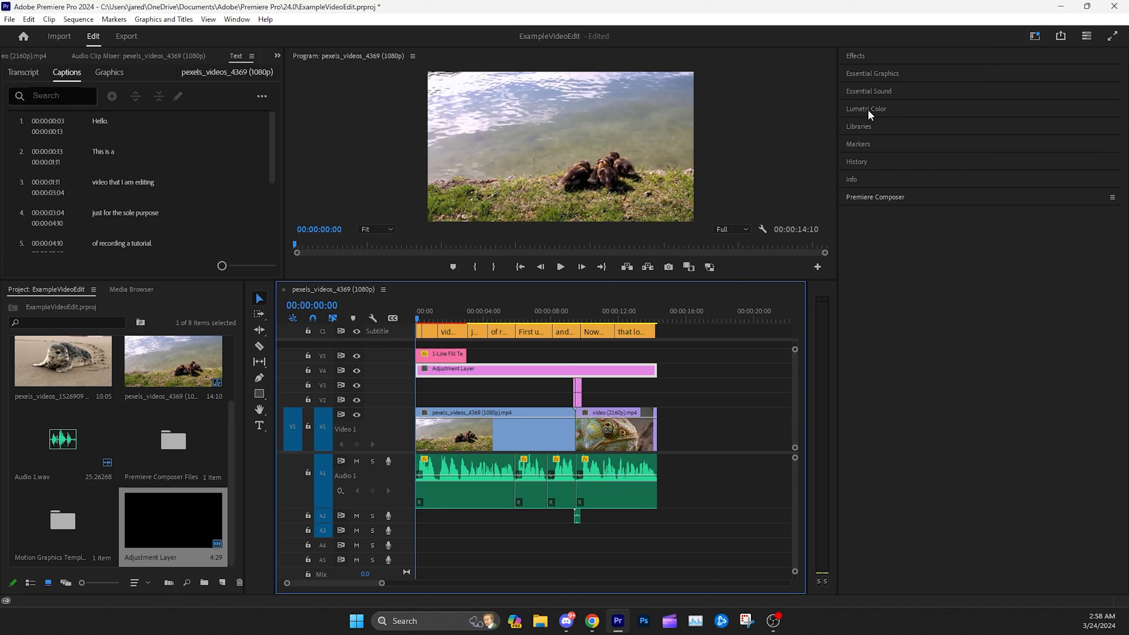
left_click(869, 112)
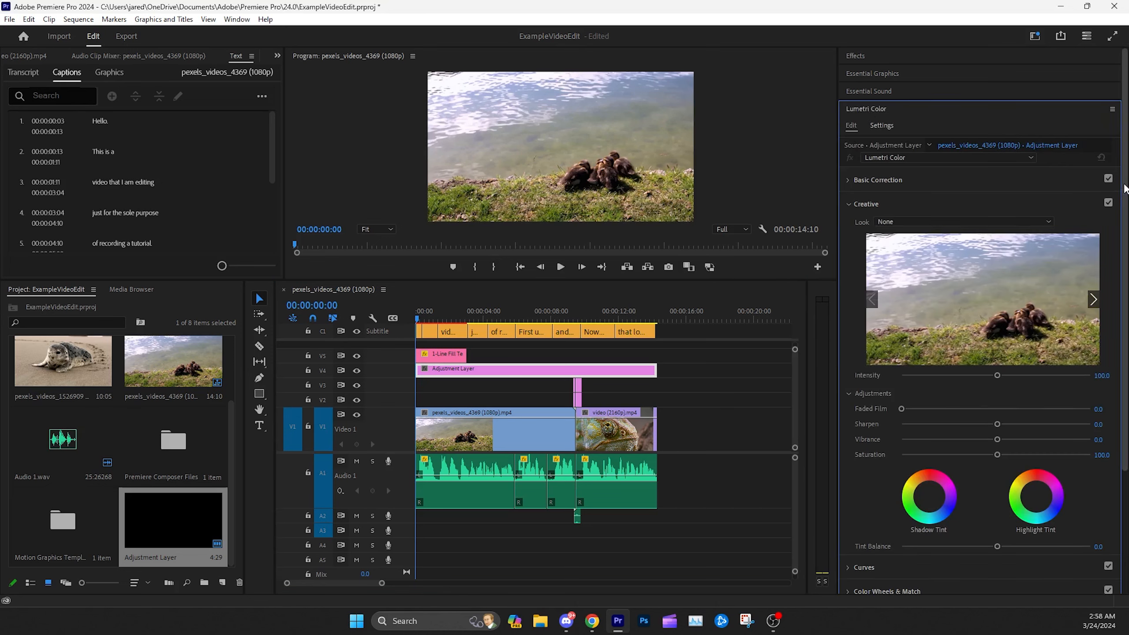
scroll(1124, 189, "down", 1)
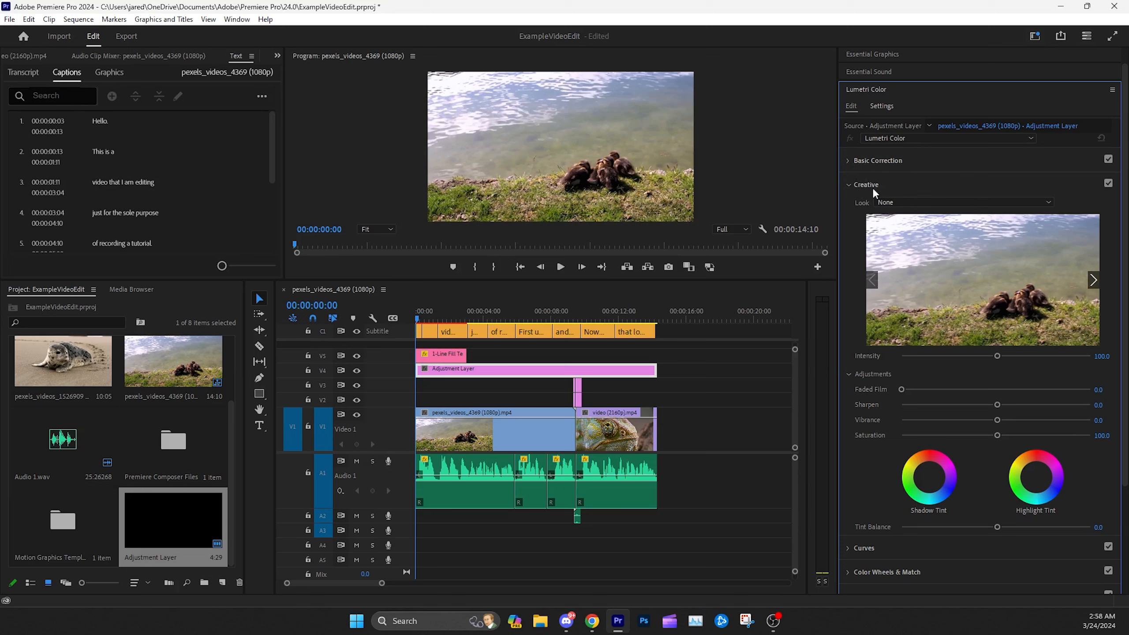
left_click(850, 162)
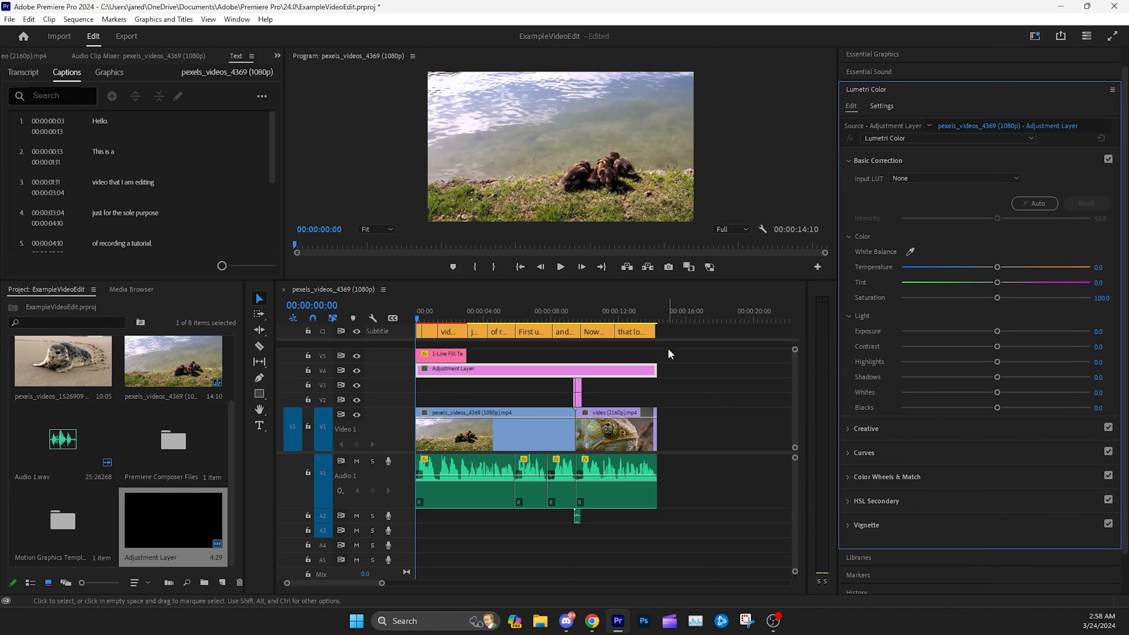
left_click(469, 443)
left_click(431, 320)
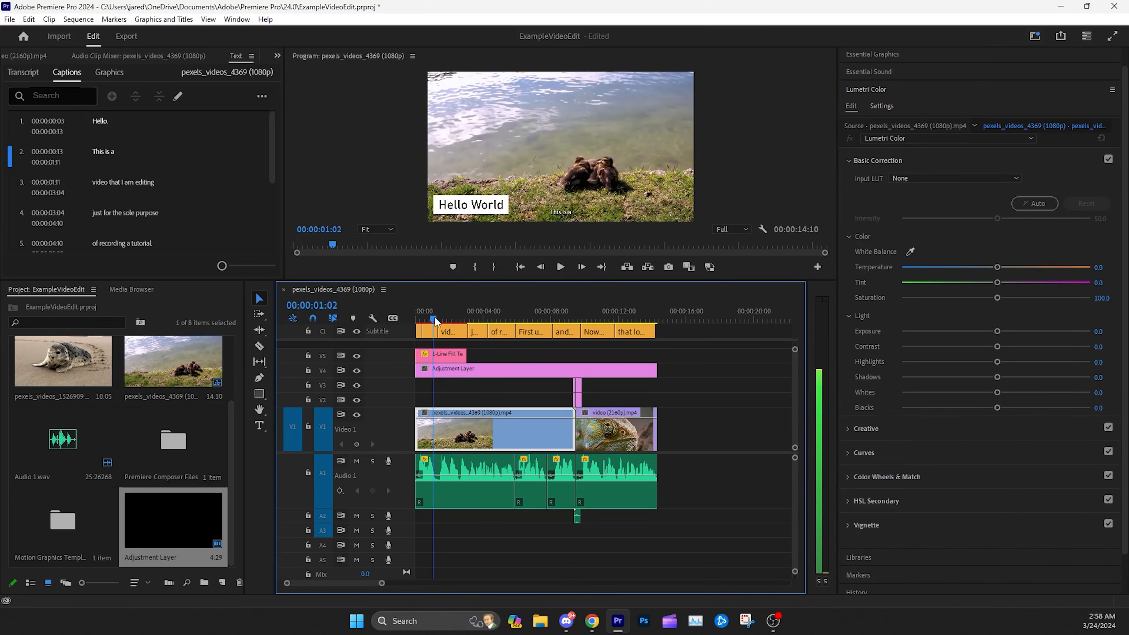
left_click(453, 376)
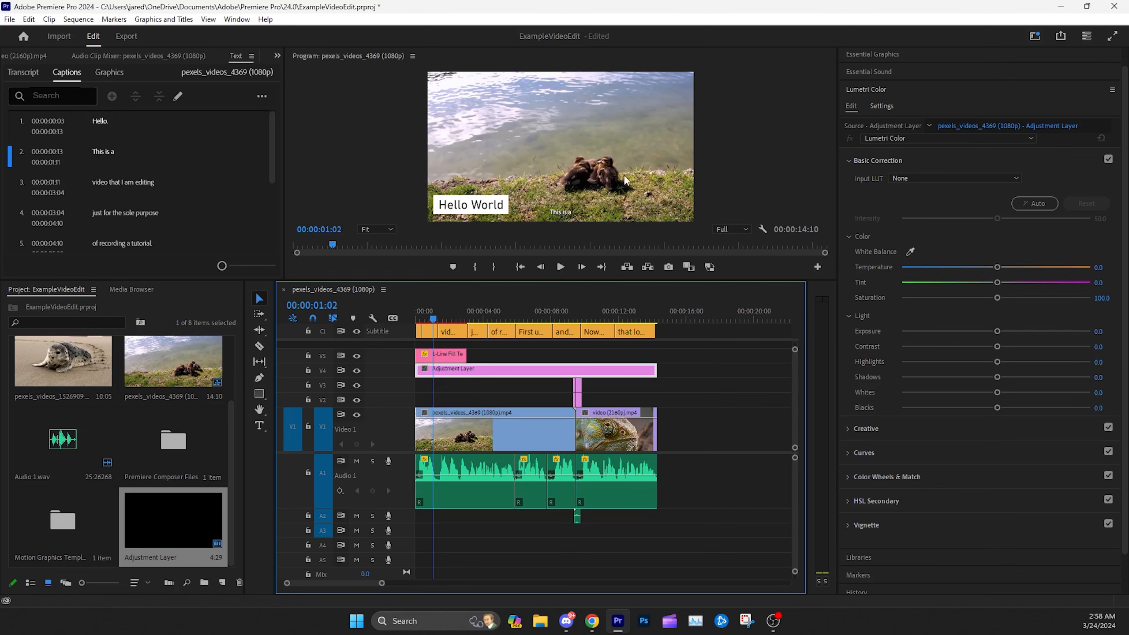
left_click_drag(610, 281, 611, 377)
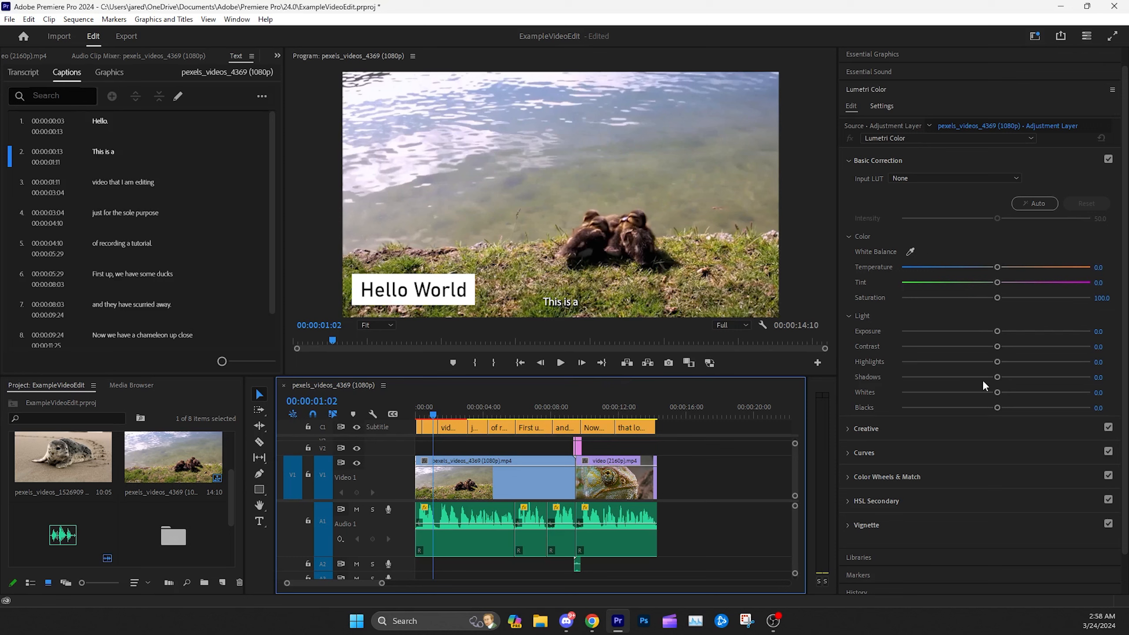
Step: Set the adjustment layer's Saturation to 115 and its Temperature to 5 in Basic Correction
mouse_move(996, 298)
left_mouse_down()
mouse_move(1029, 301)
mouse_move(1010, 301)
left_mouse_up()
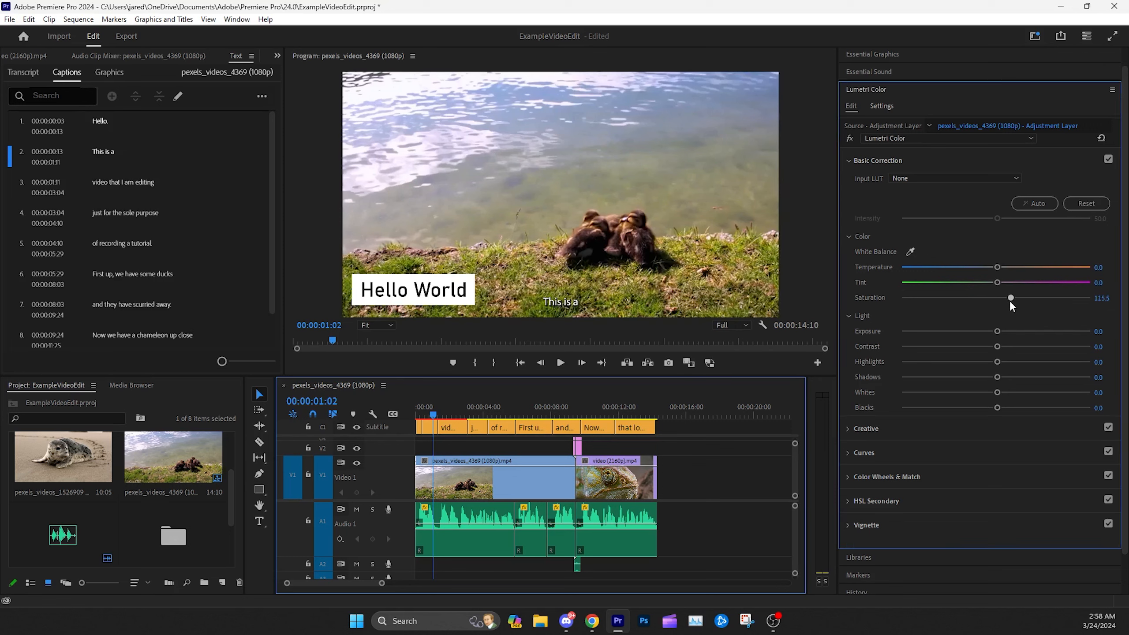
left_click(1103, 298)
type("115")
key("Return")
left_click_drag(995, 266, 960, 267)
left_click(1106, 265)
type("5")
key("Return")
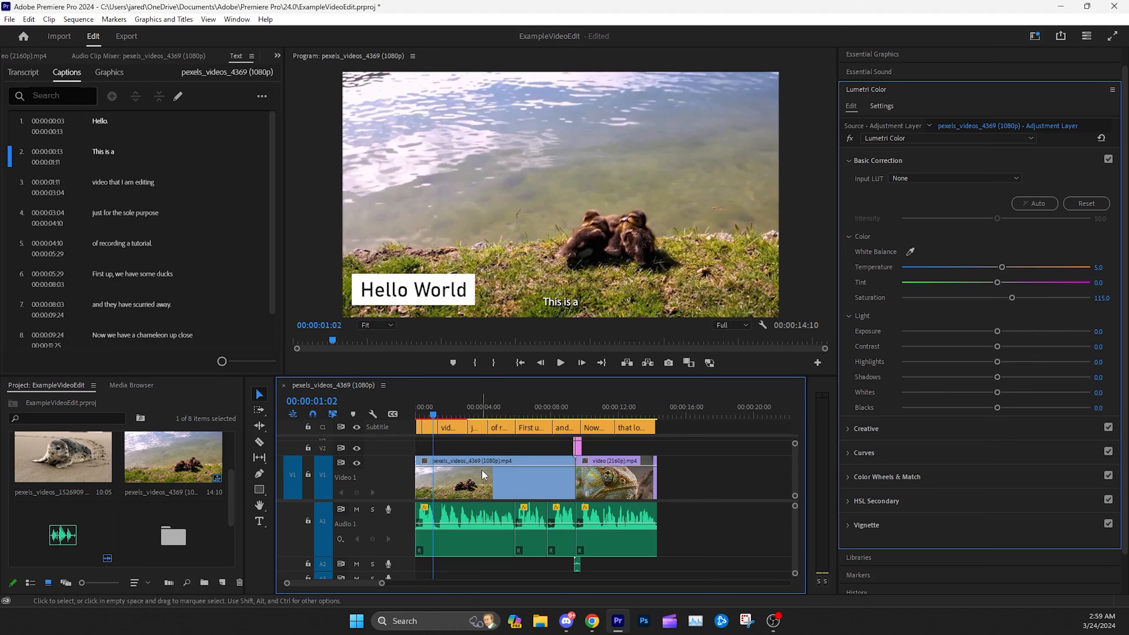
Step: Compare the chameleon shot at 00:00:10:16 with the adjustment layer's track hidden and shown
left_click(595, 413)
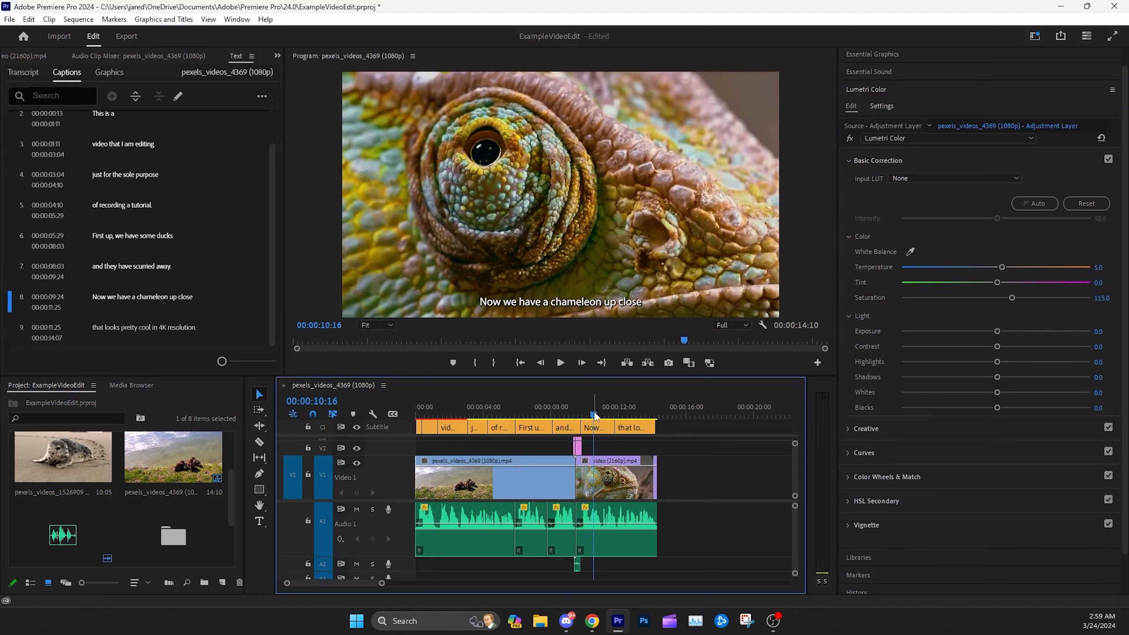
left_click_drag(585, 375, 584, 310)
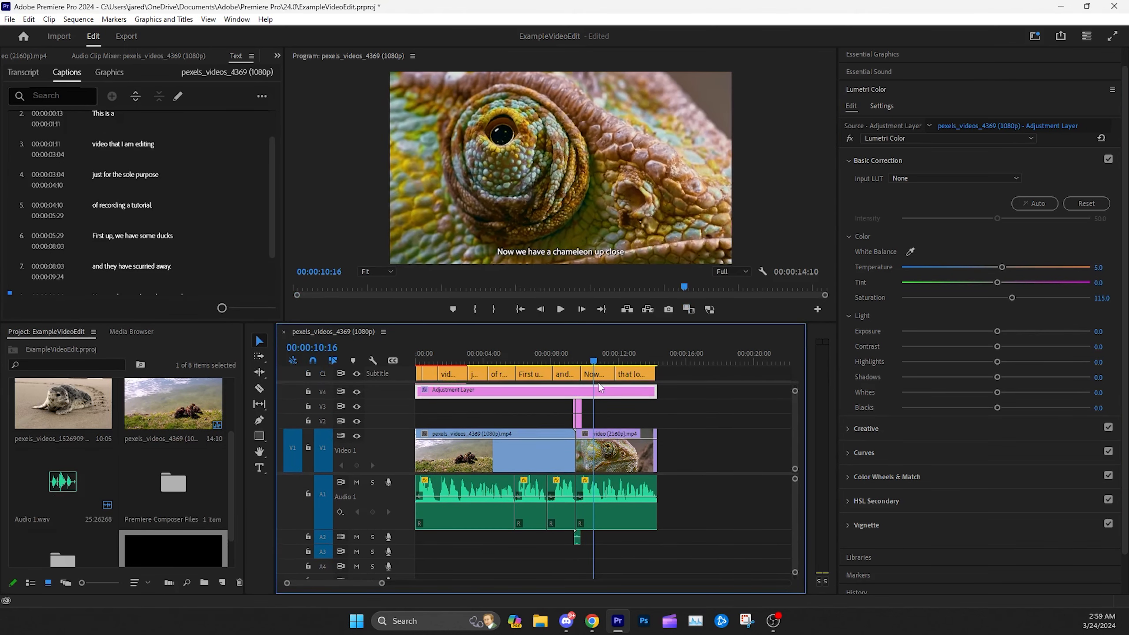
left_click(358, 391)
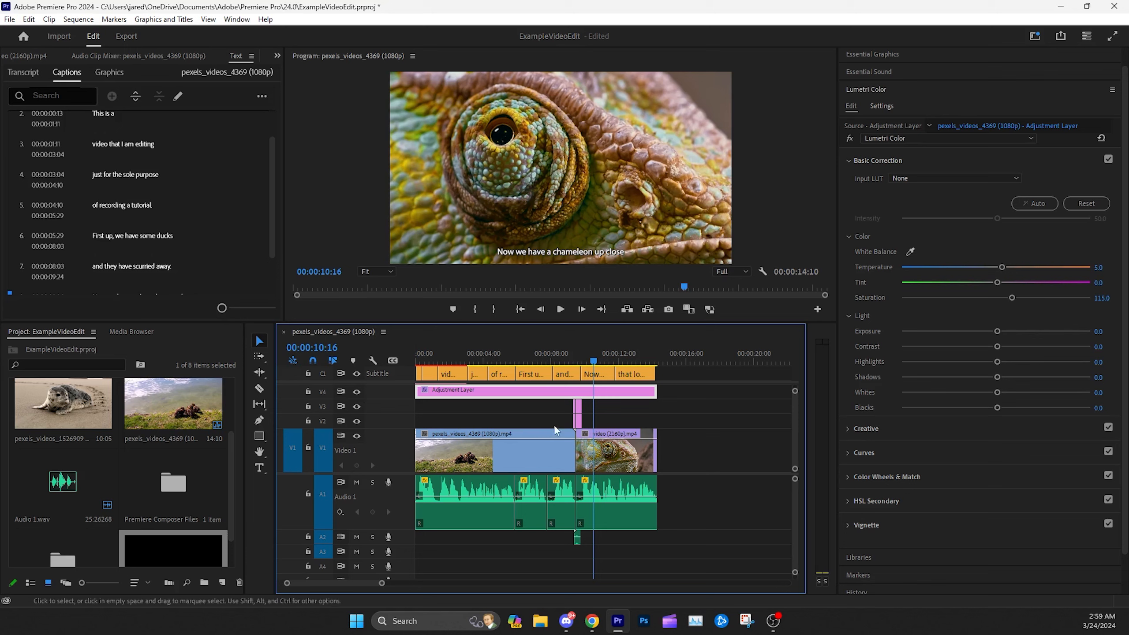
left_click(526, 419)
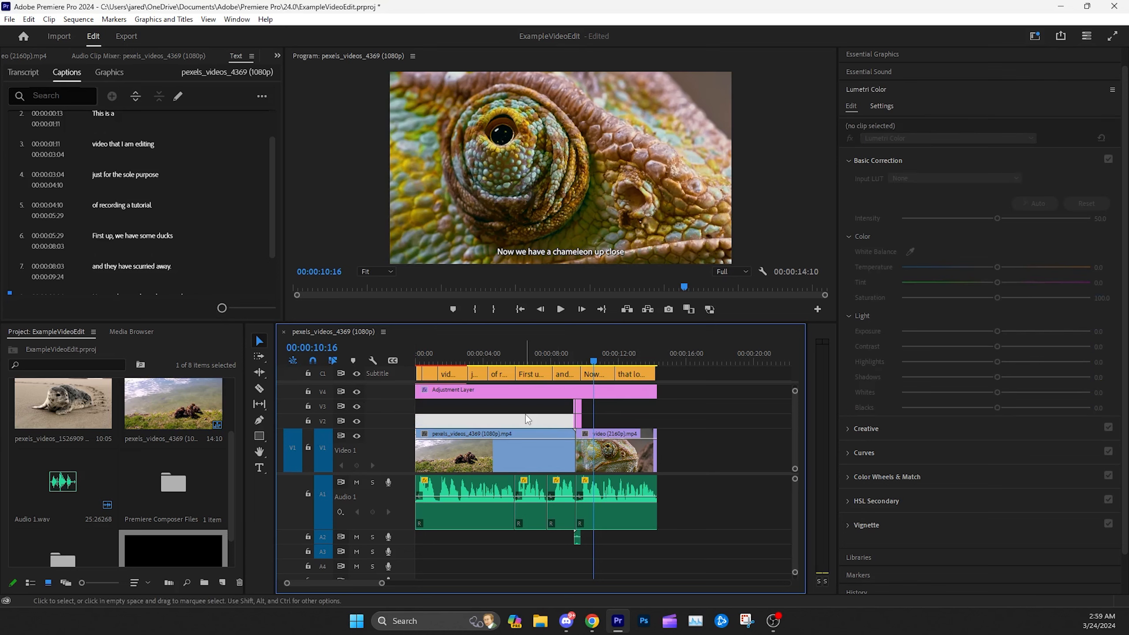
left_click(515, 408)
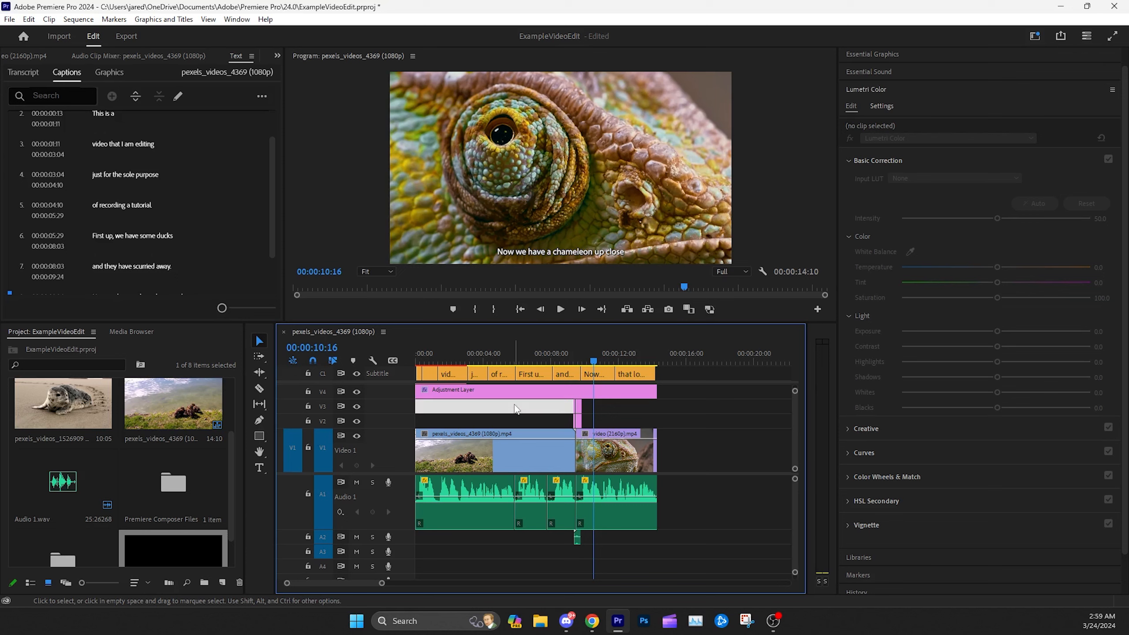
left_click(520, 451)
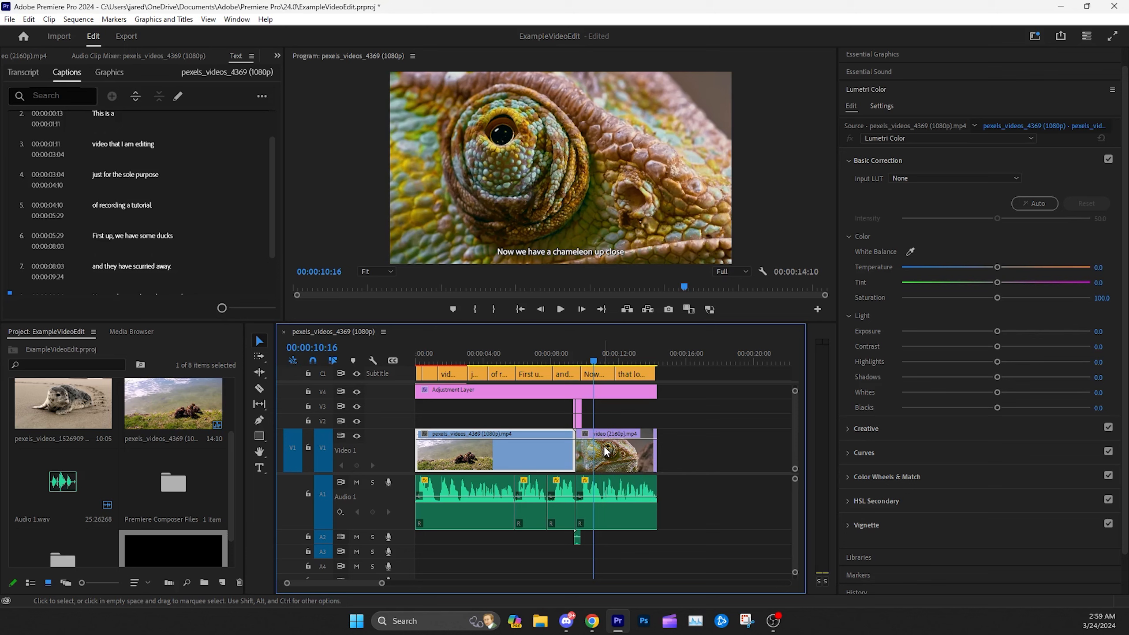
left_click(622, 390)
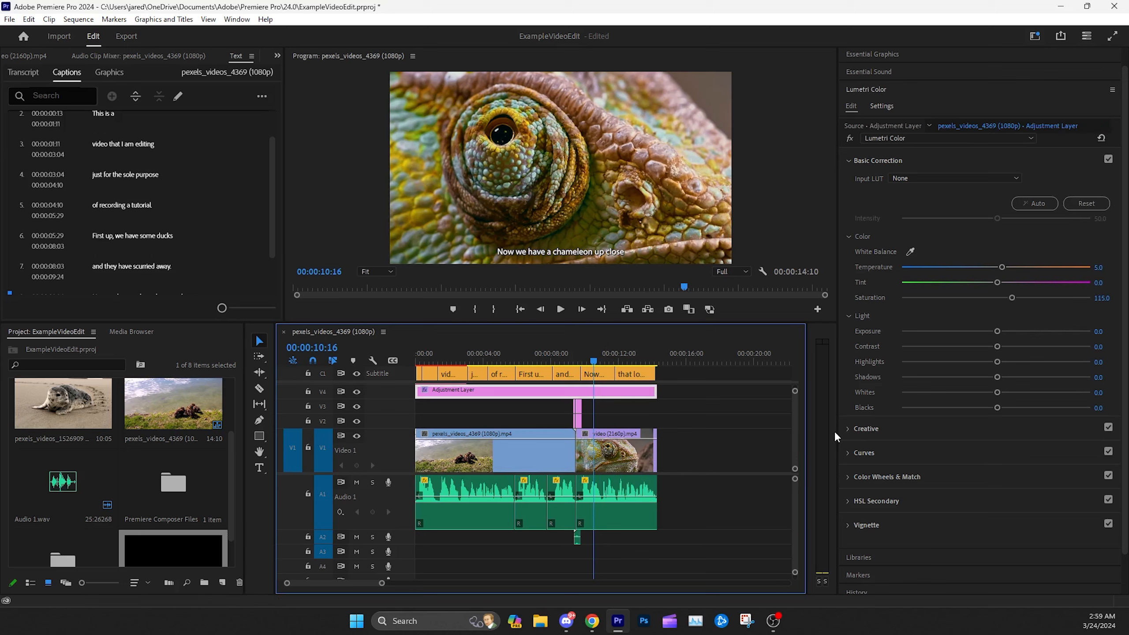
Step: Examine the Faded Film, Sharpen and Vibrance adjustments in the adjustment layer's Creative section of Lumetri Color
left_click(847, 429)
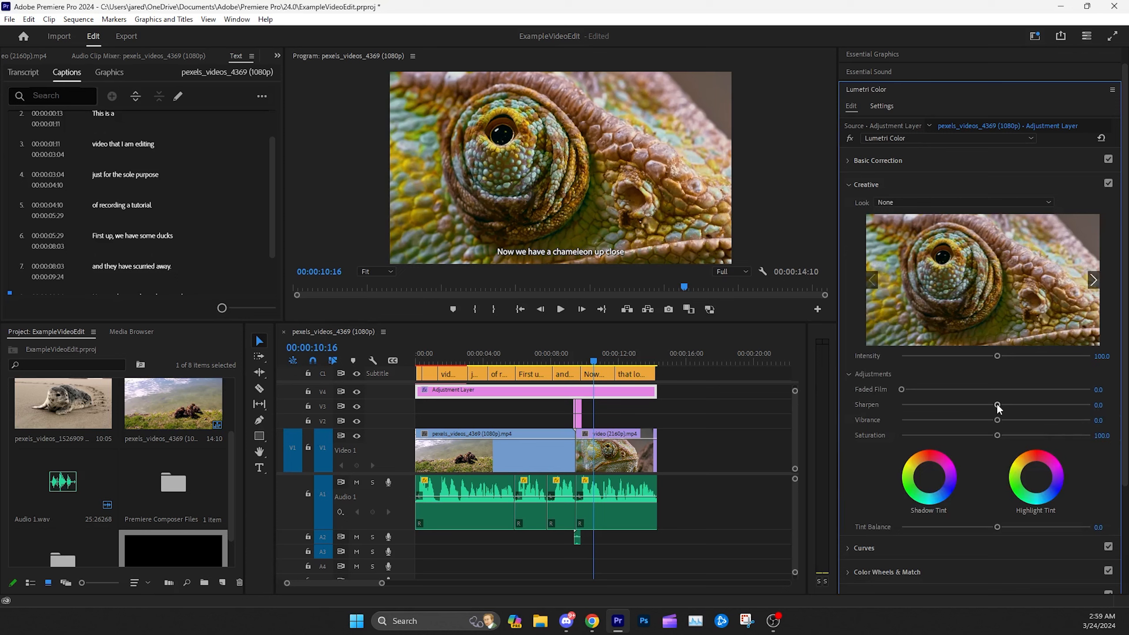
mouse_move(997, 406)
left_mouse_down()
mouse_move(1047, 406)
mouse_move(1006, 420)
left_mouse_up()
mouse_move(901, 389)
left_mouse_down()
mouse_move(939, 389)
mouse_move(902, 394)
left_mouse_up()
left_click(848, 183)
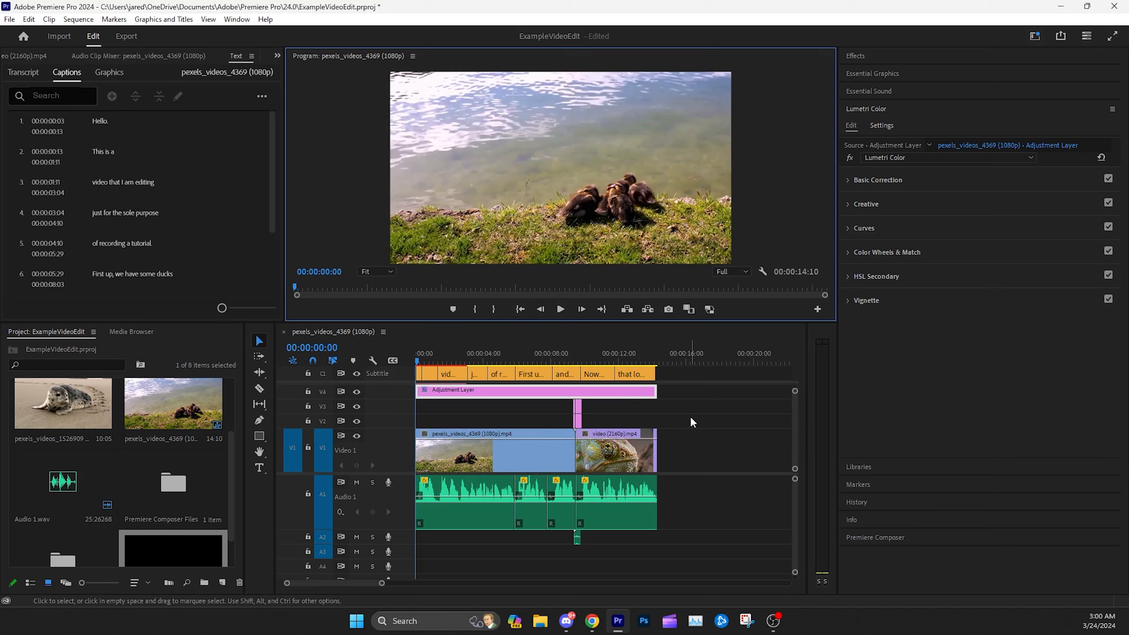
Step: Deselect the adjustment layer and open the media export settings for the sequence
left_click(690, 417)
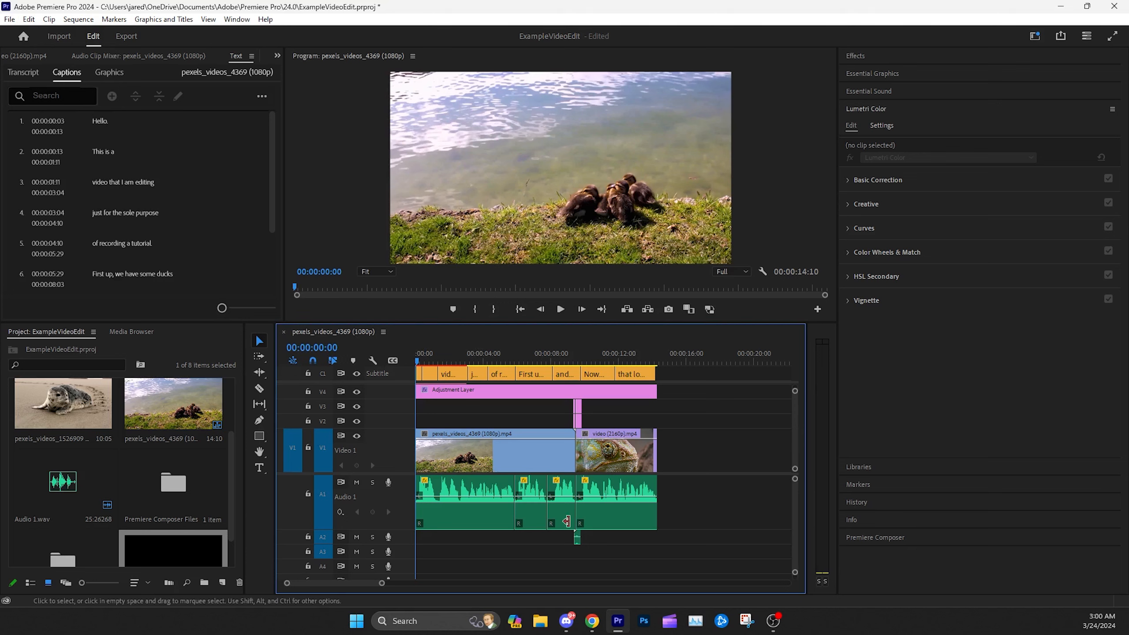
left_click(29, 20)
mouse_move(13, 23)
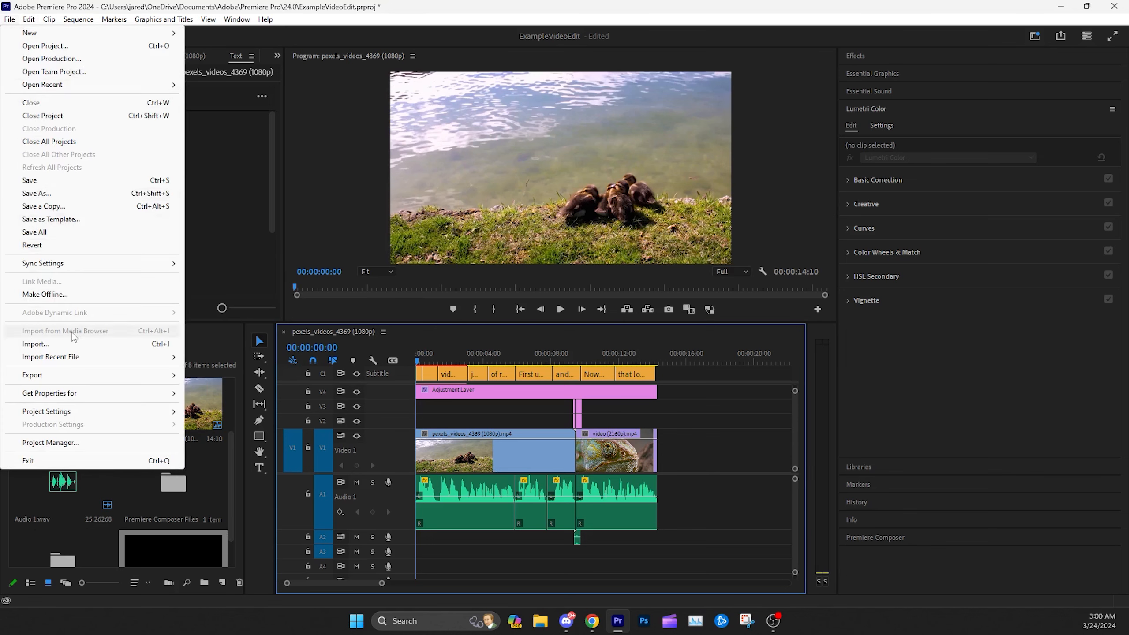
mouse_move(53, 380)
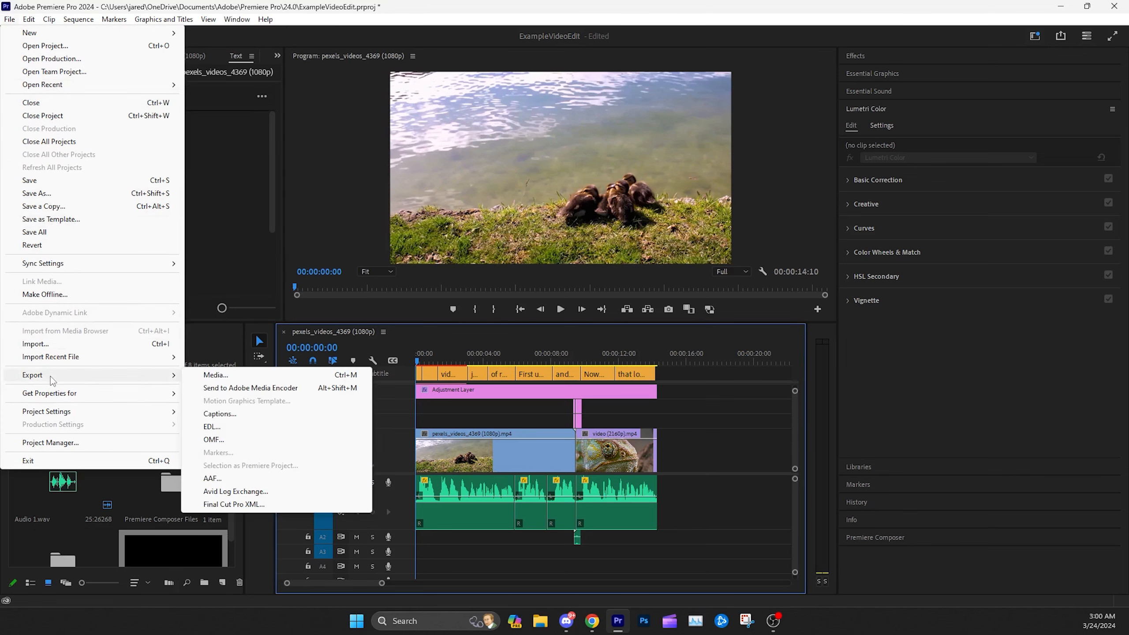
left_click(203, 378)
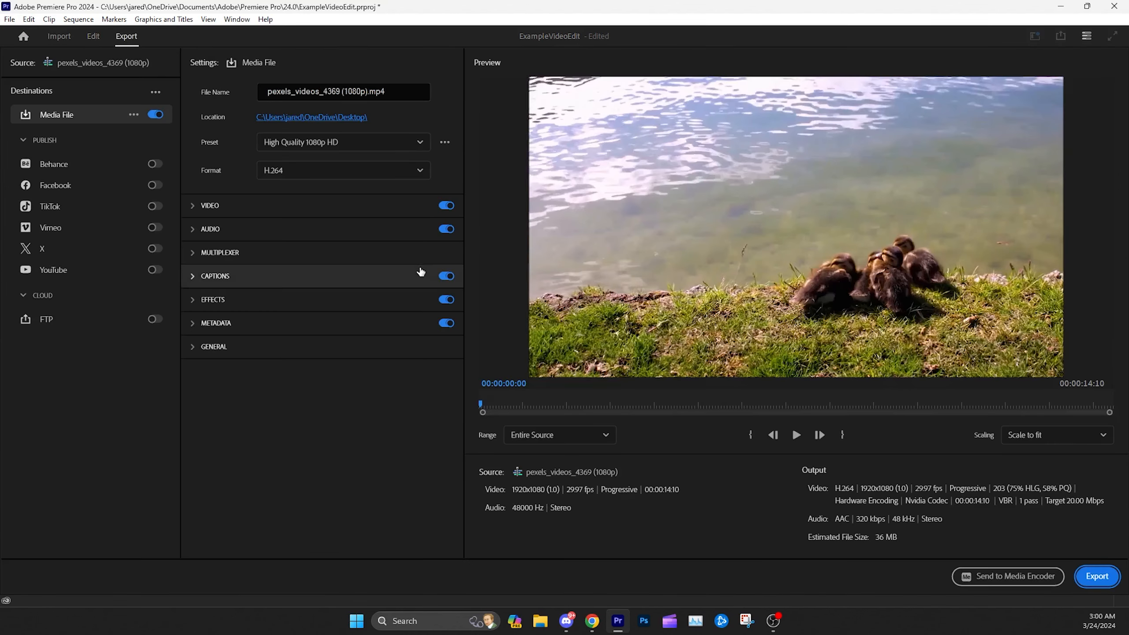
Step: Set the export preset to YouTube 1080p Full HD
left_click(377, 143)
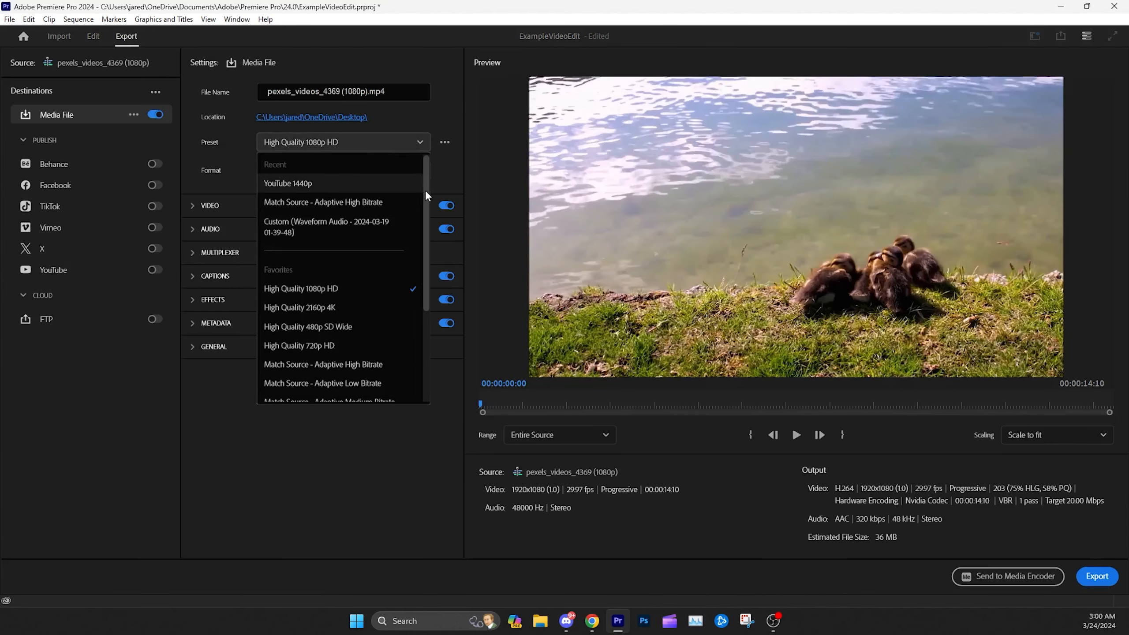
left_click_drag(425, 190, 425, 265)
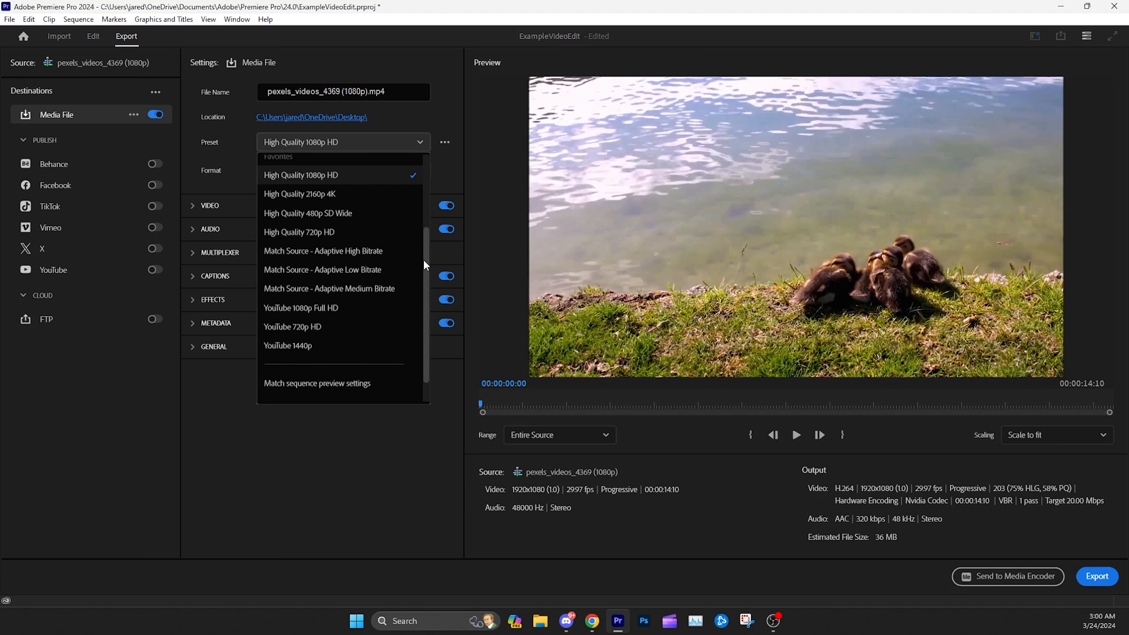
left_click(336, 317)
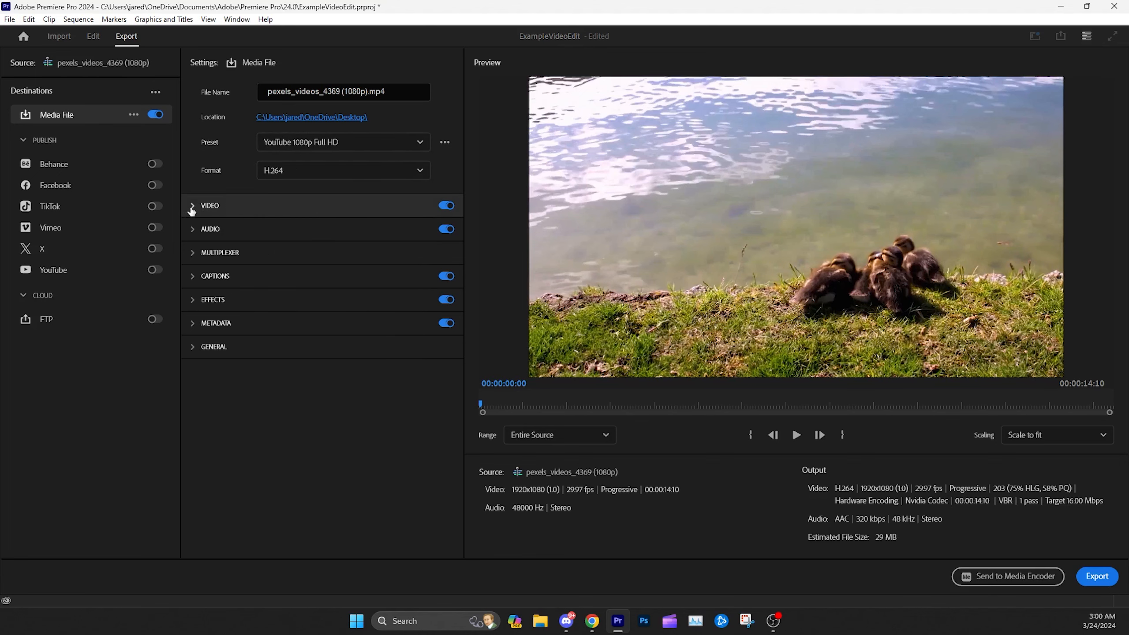
Step: Examine the export's basic video settings and the frame sizes on offer
left_click(192, 208)
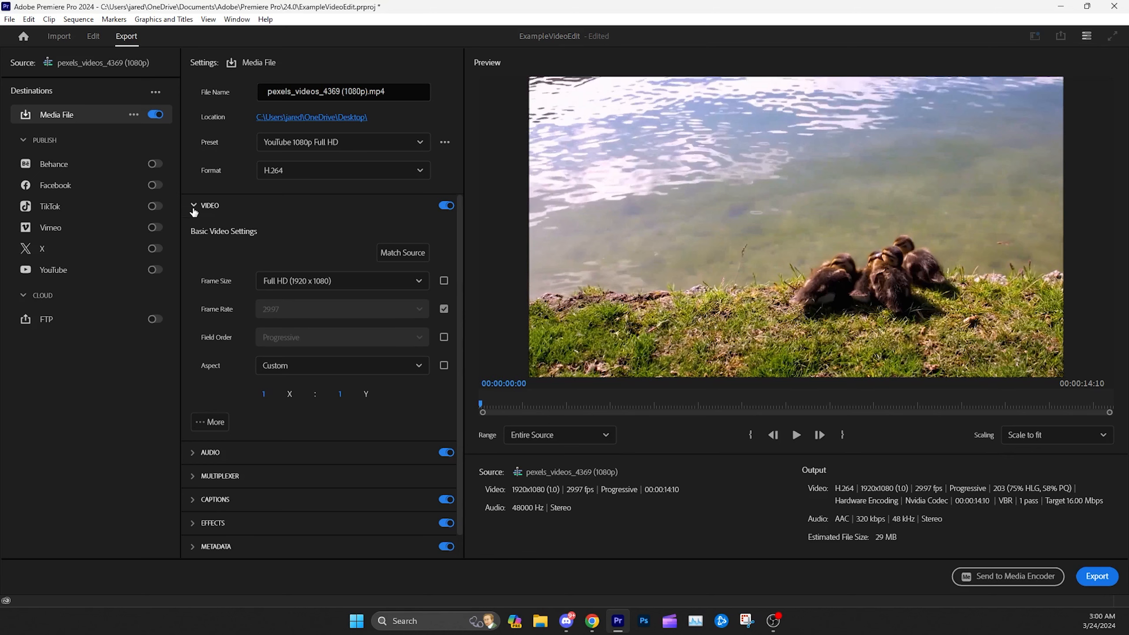
left_click(193, 209)
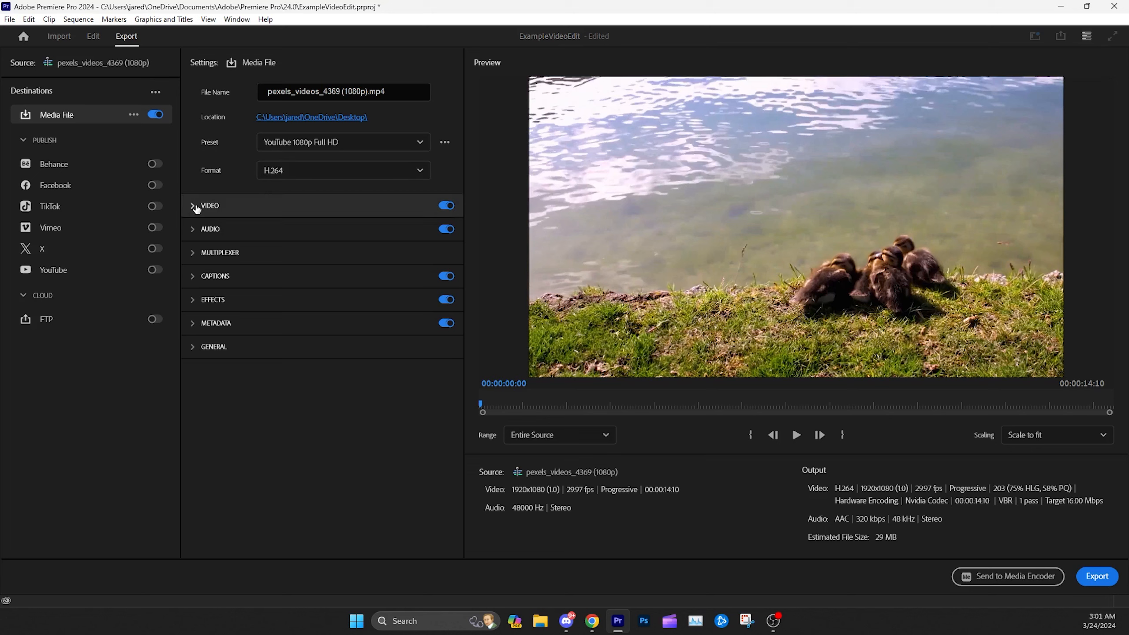
left_click(196, 209)
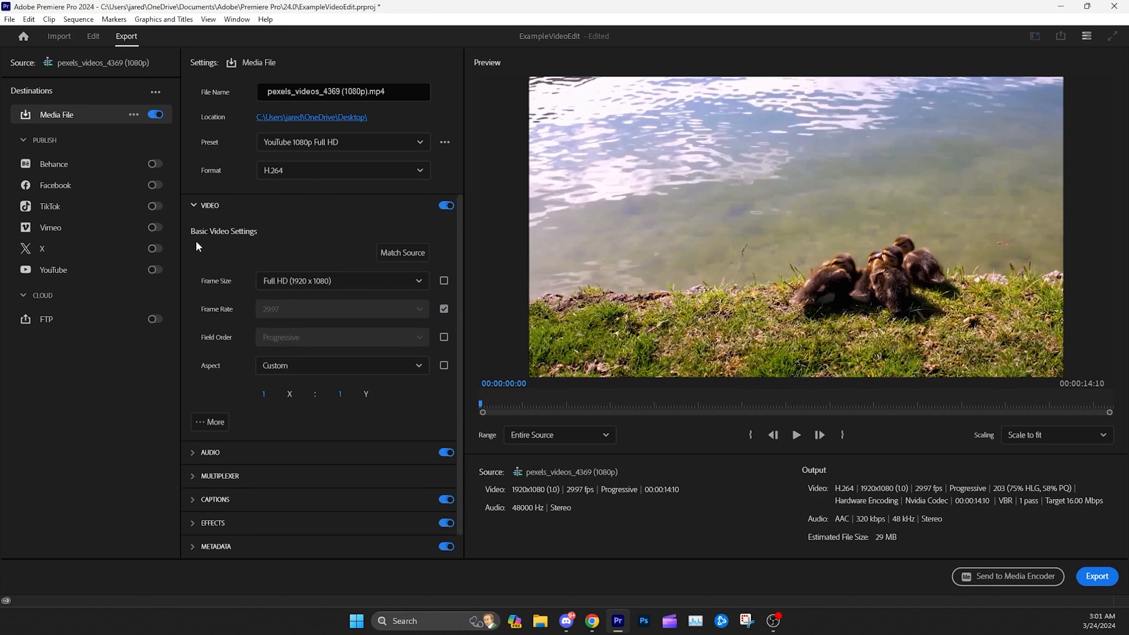
left_click(196, 210)
left_click(196, 210)
scroll(414, 283, "down", 1)
left_click(412, 279)
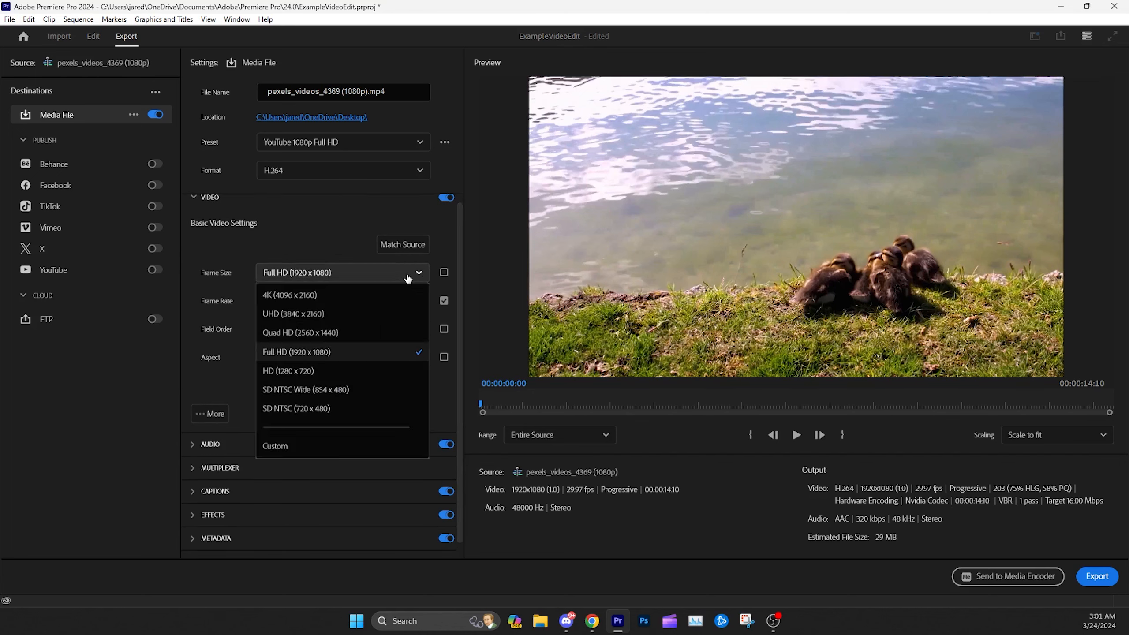
left_click(413, 279)
left_click(412, 279)
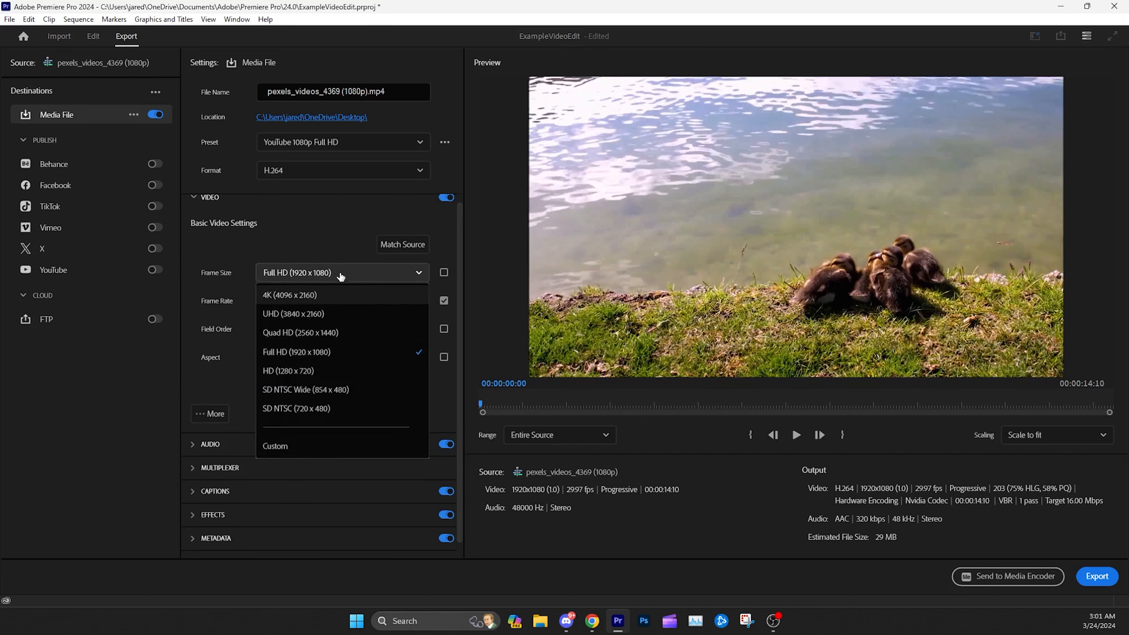
left_click(293, 272)
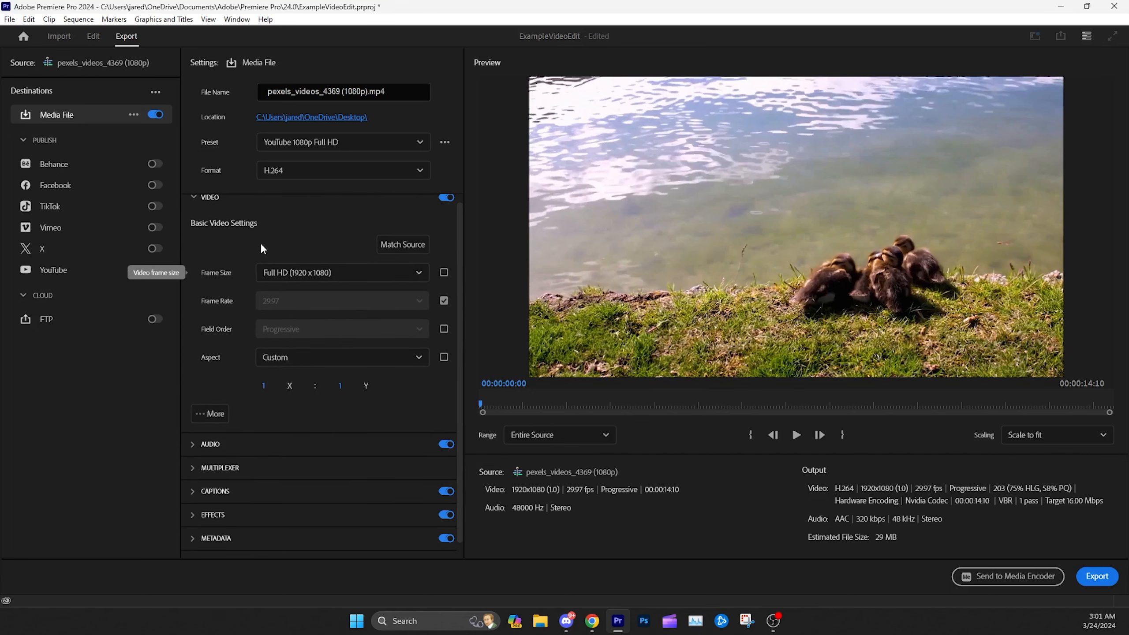
Step: Unlink the export's frame rate from the source and review the available frame rates and export effects
scroll(443, 301, "down", 1)
left_click(443, 298)
left_click(394, 304)
scroll(323, 396, "down", 3)
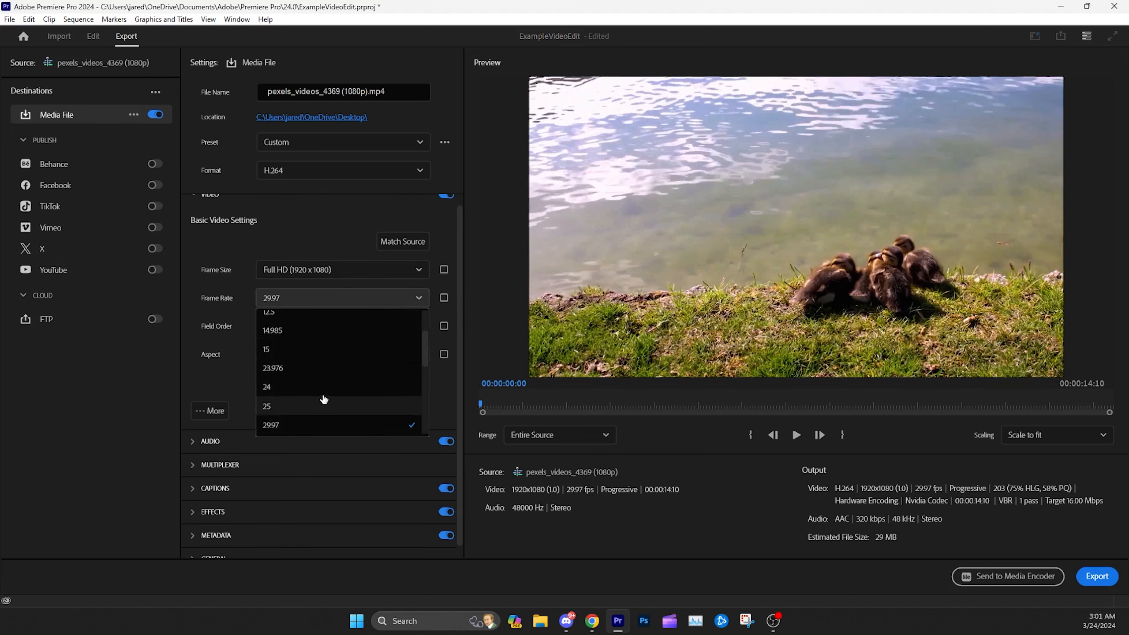
left_click(420, 302)
left_click_drag(460, 298, 460, 258)
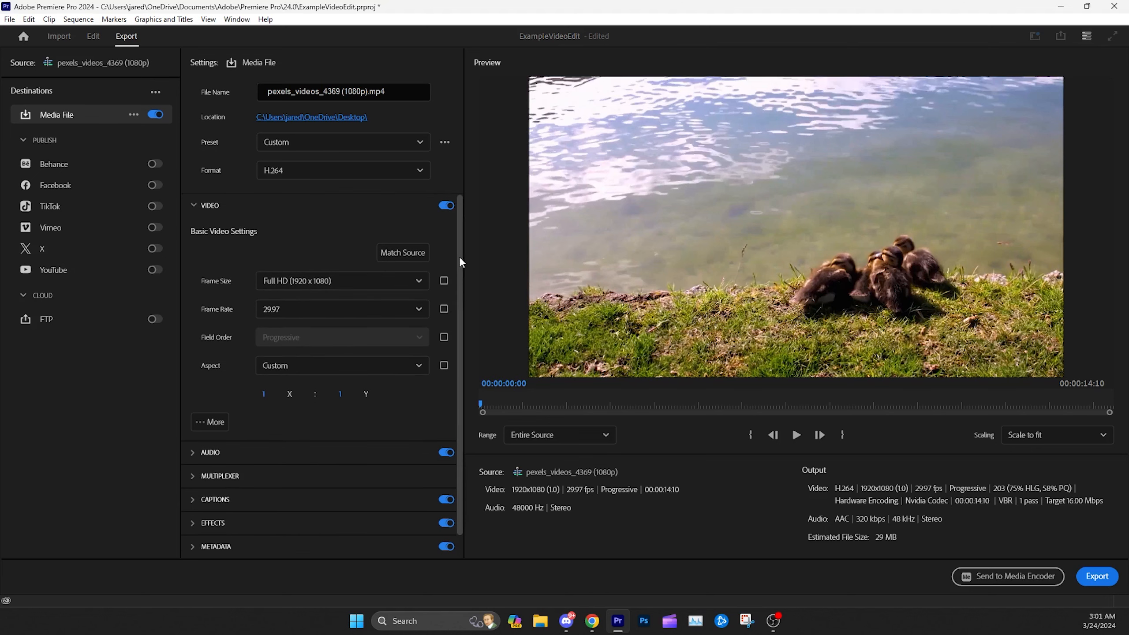
left_click(193, 206)
left_click(190, 299)
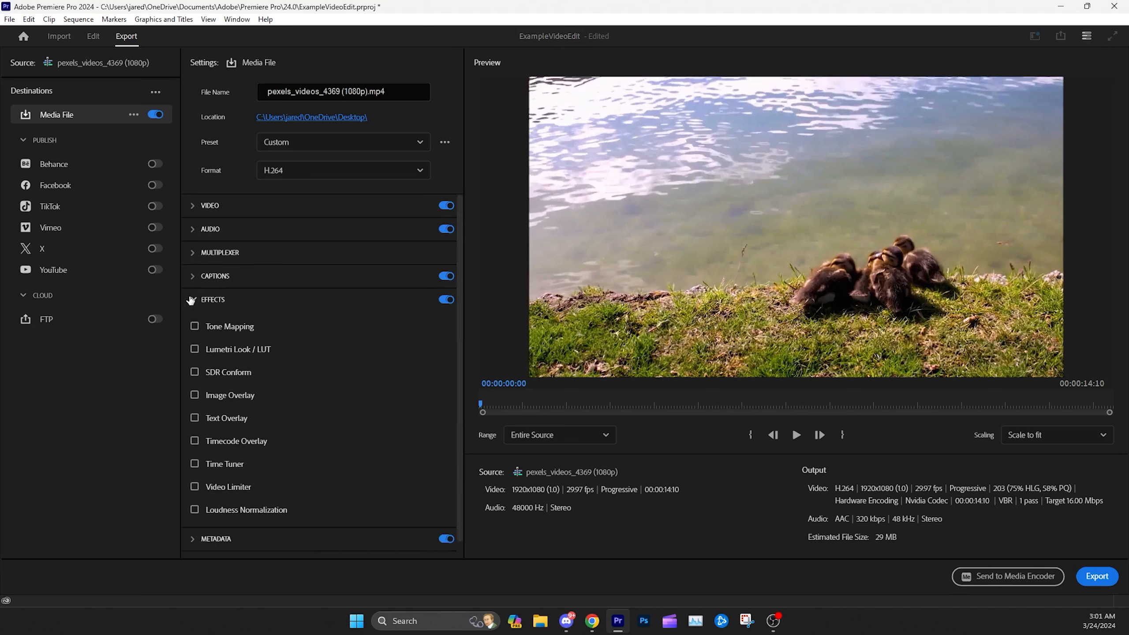
left_click(191, 300)
Step: Set the export preset to High Quality 1080p HD
left_click(339, 151)
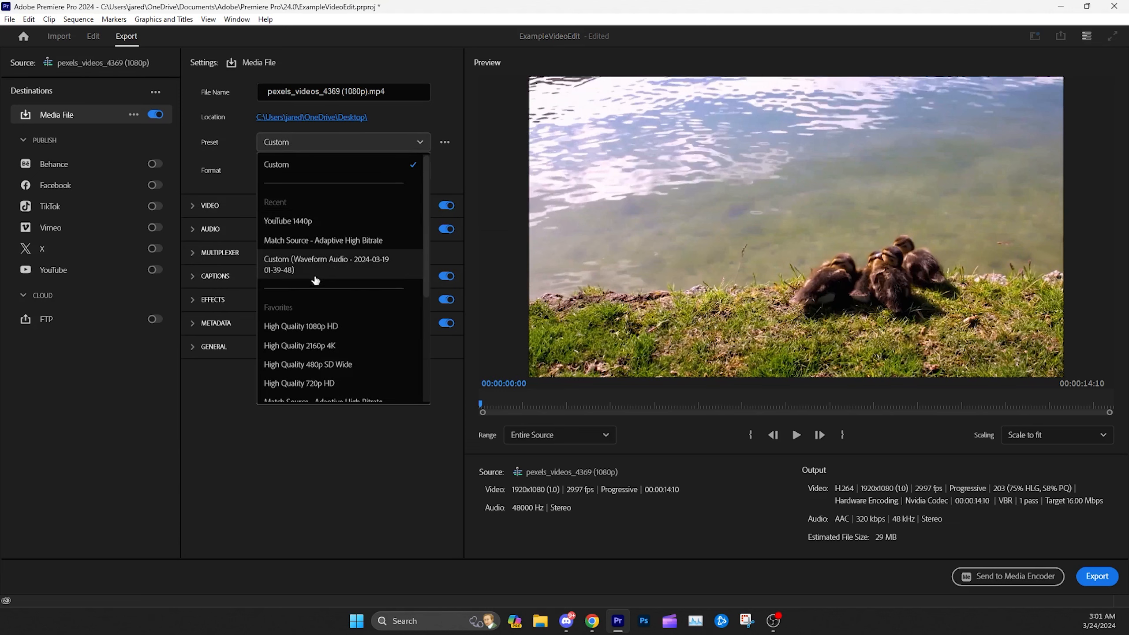
scroll(340, 356, "down", 2)
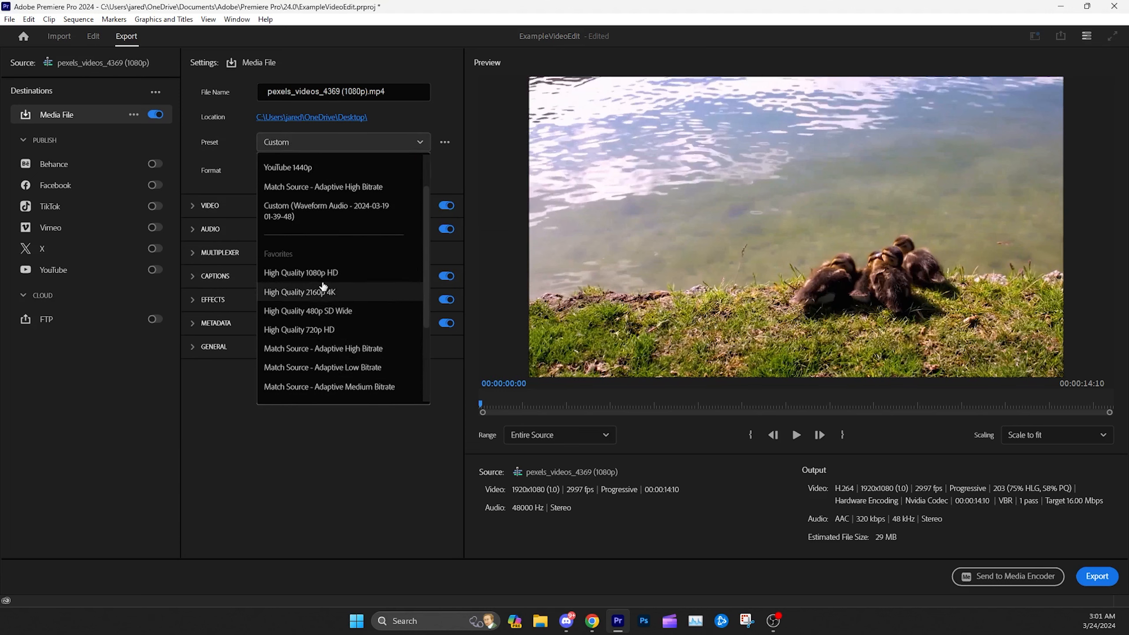
scroll(355, 331, "down", 2)
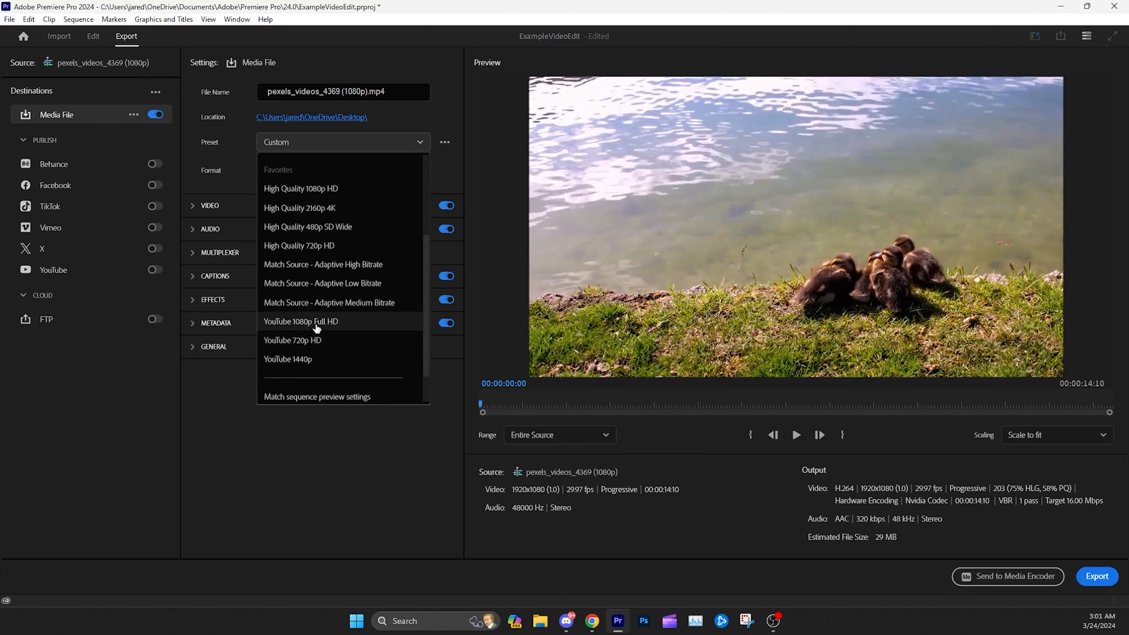
left_click(314, 191)
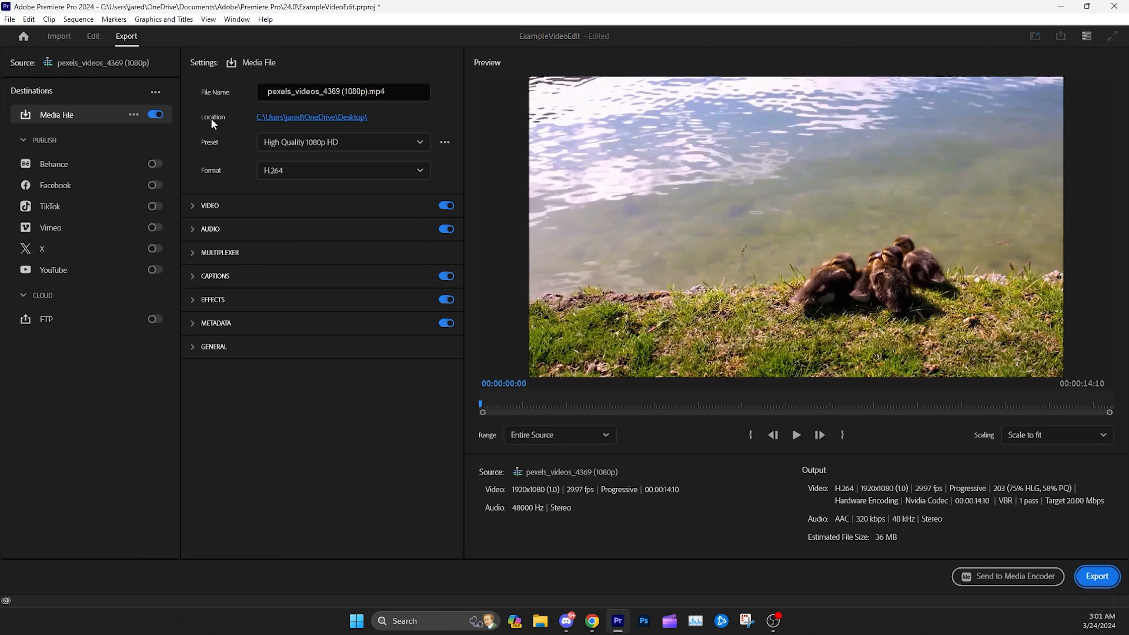
Step: Open the export's file name for editing
triple_click(307, 87)
left_click(309, 91)
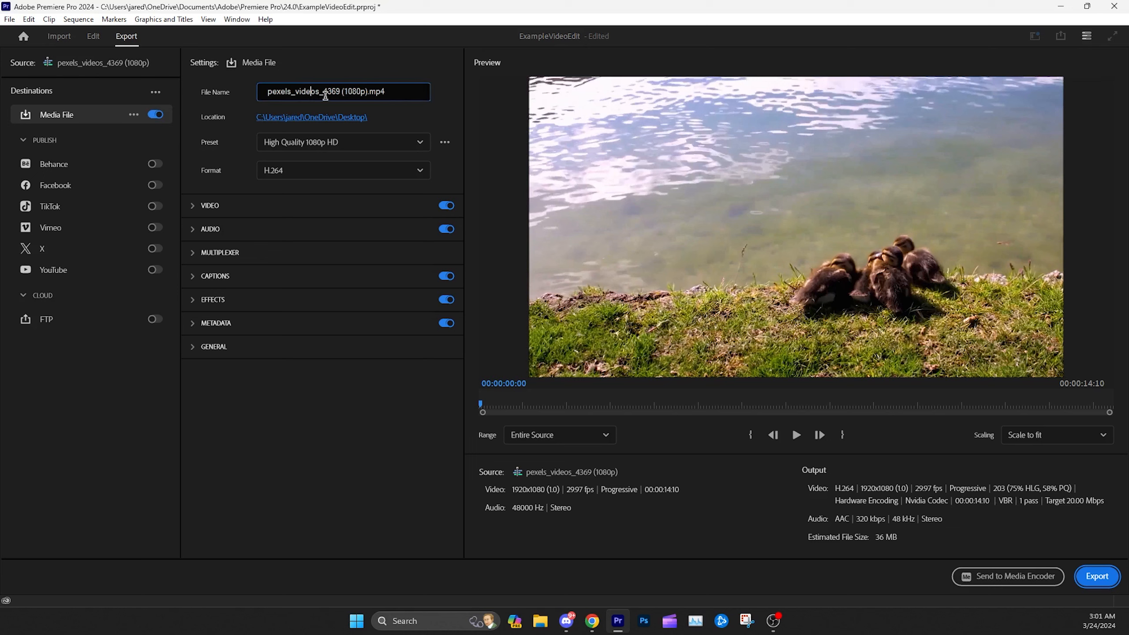